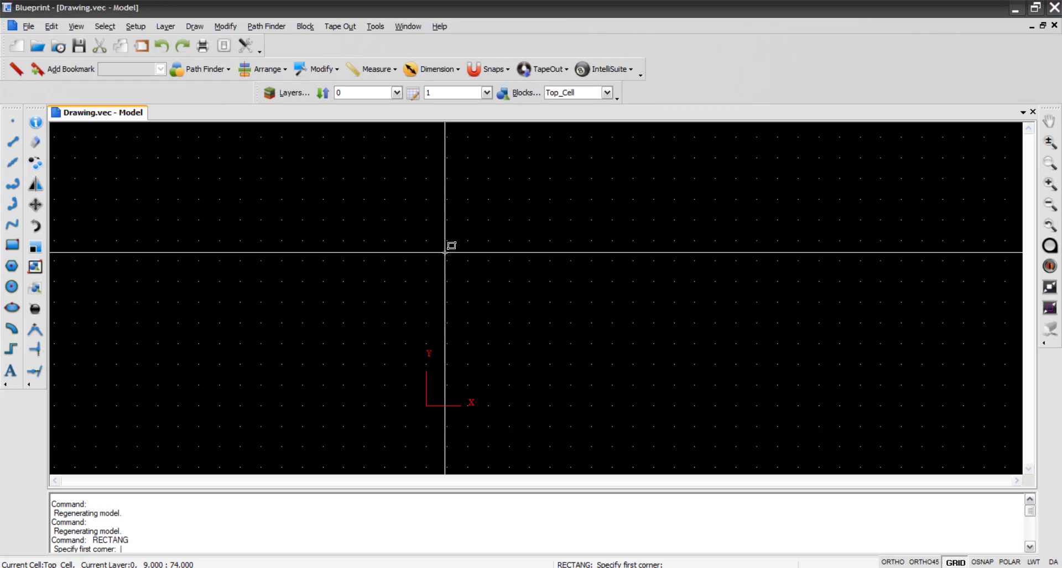
# Create three new layers in the drawing: Layer 1, Layer 2 and Layer 3
pyautogui.click(286, 93)
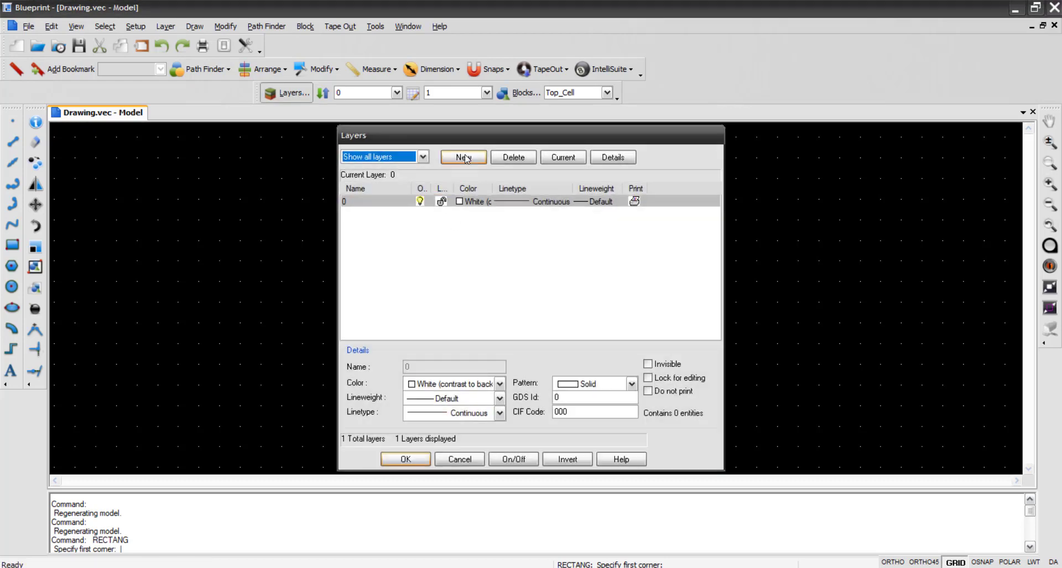
pyautogui.click(465, 159)
pyautogui.click(466, 159)
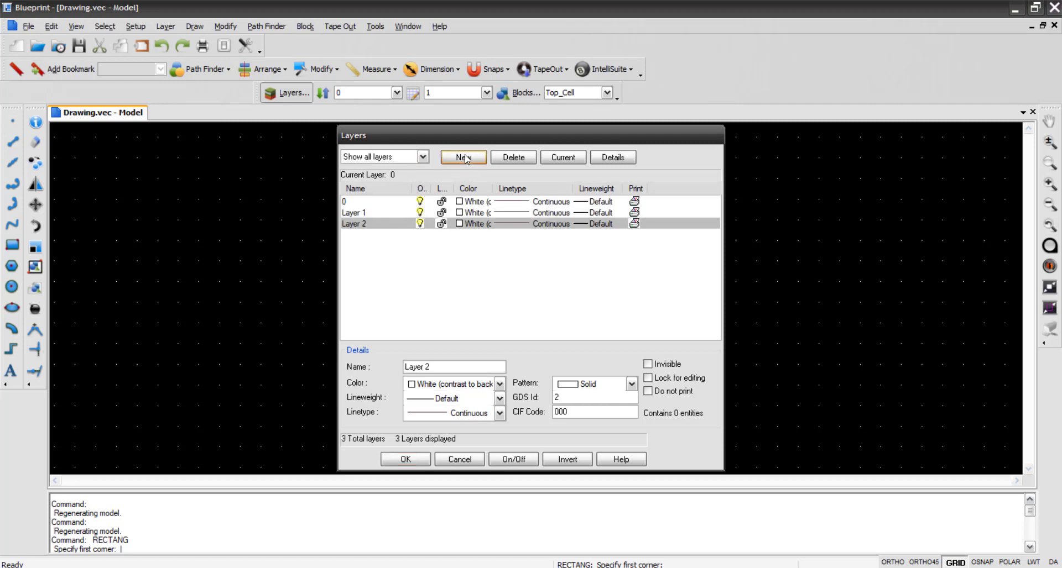
pyautogui.click(465, 158)
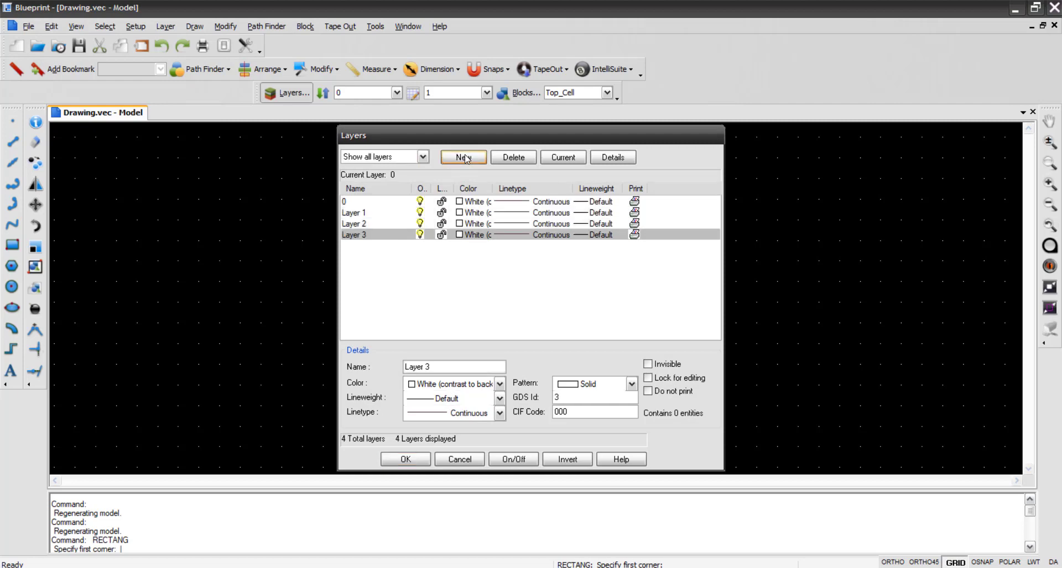
# Set the color of Layer 1 to the standard red
pyautogui.click(458, 212)
pyautogui.click(385, 193)
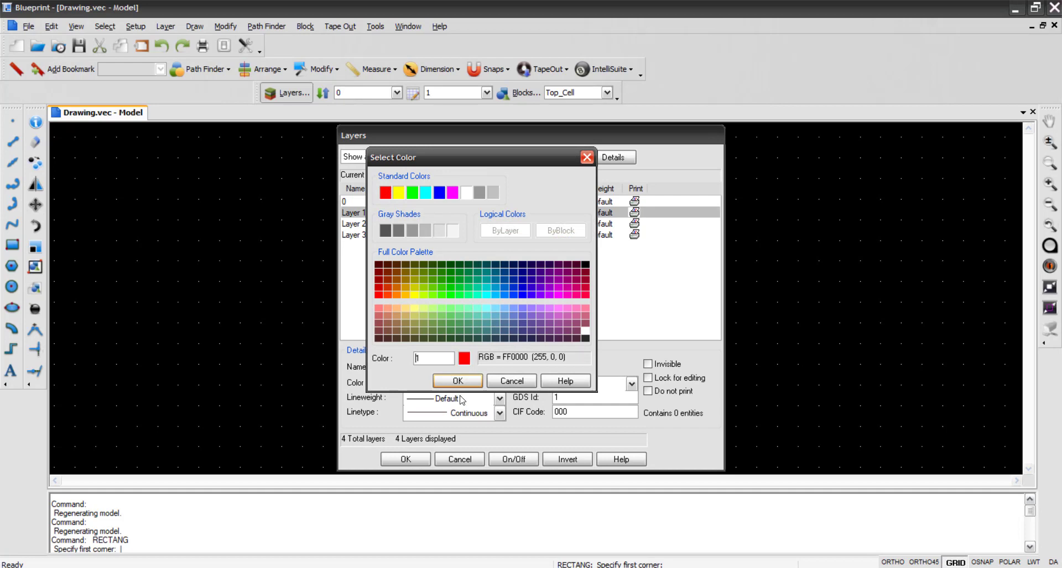
pyautogui.click(465, 382)
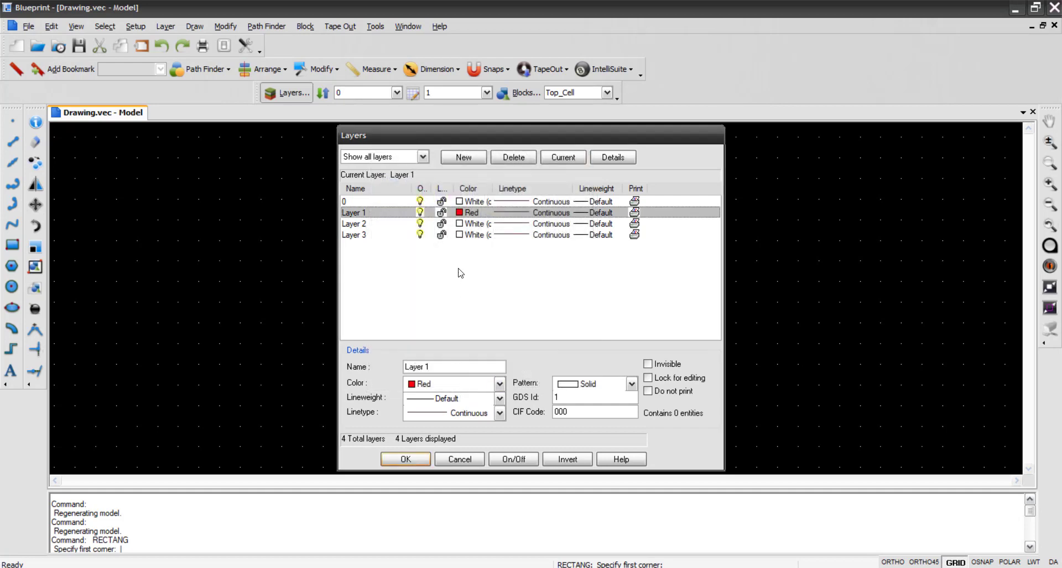
# Set the color of Layer 2 to the standard yellow
pyautogui.click(459, 224)
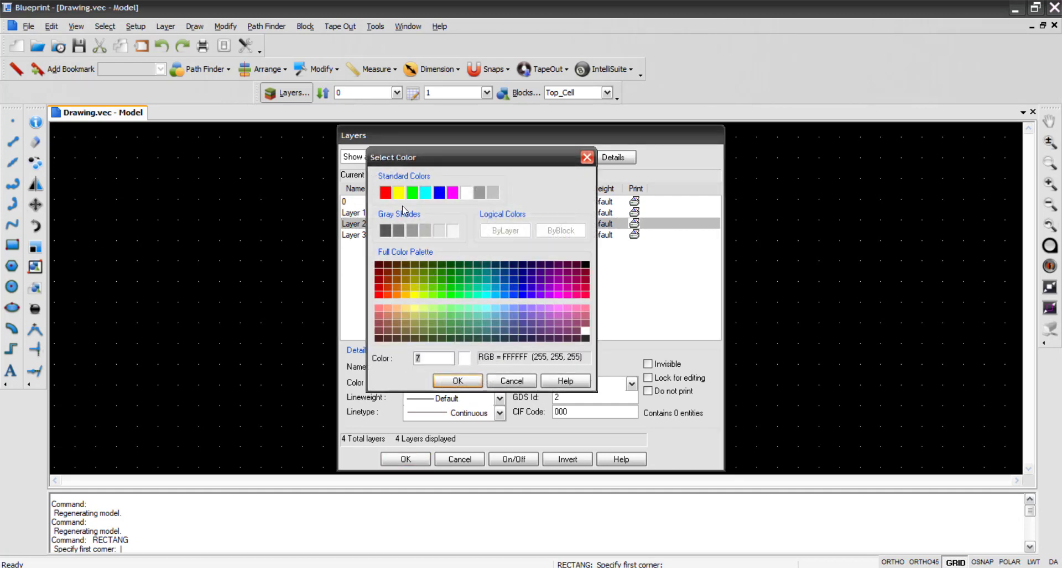
pyautogui.click(386, 194)
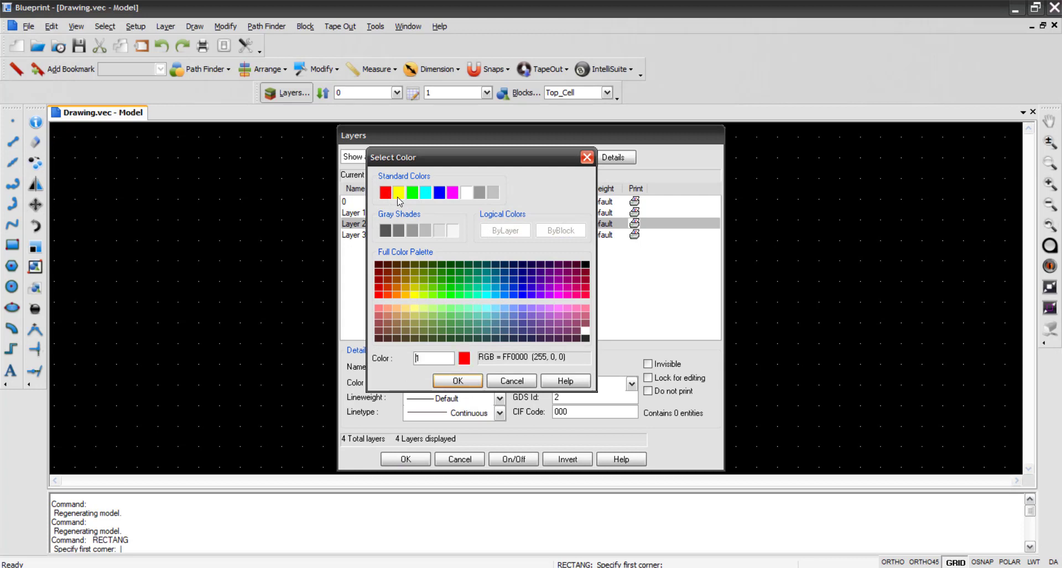
pyautogui.click(398, 196)
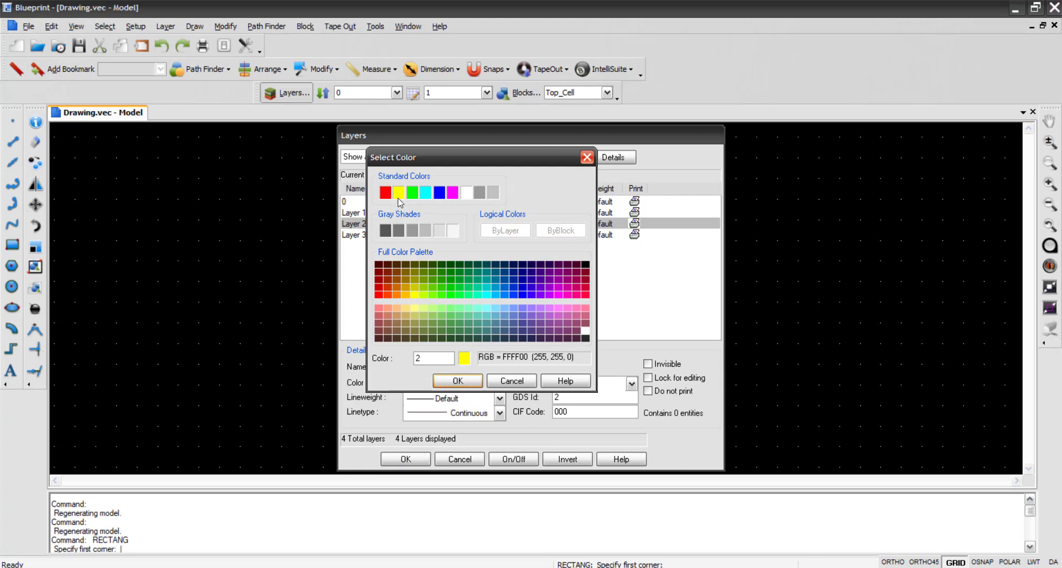
pyautogui.click(457, 381)
# Set the color of Layer 3 to the standard green and accept the layer settings
pyautogui.click(461, 237)
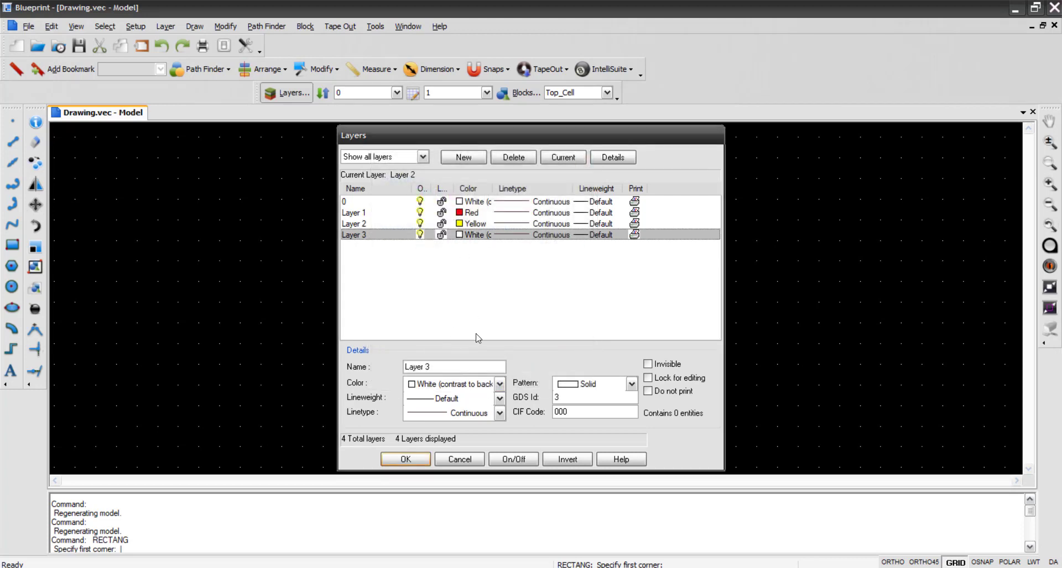
pyautogui.click(459, 238)
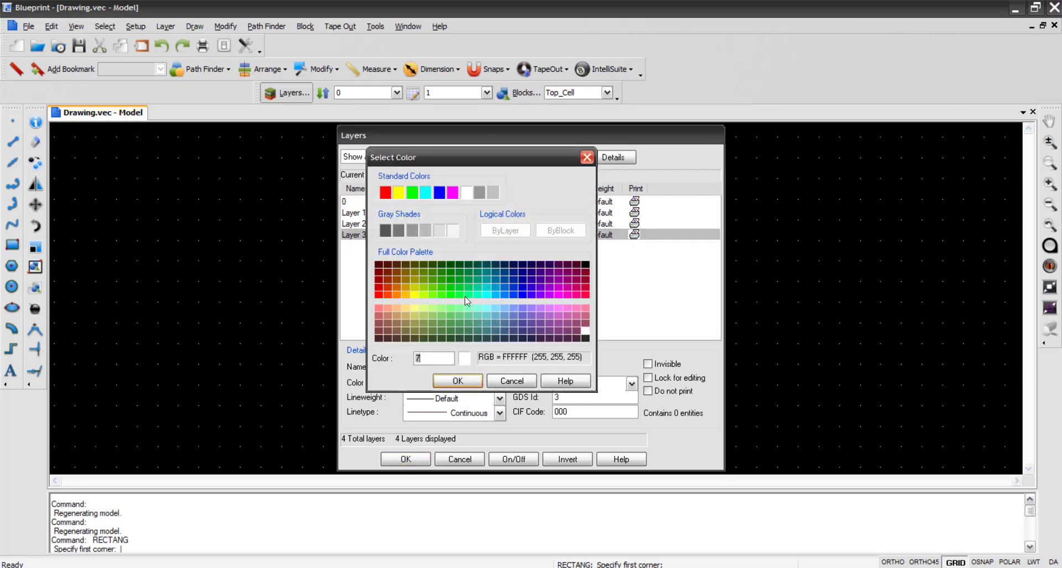
pyautogui.click(412, 193)
pyautogui.click(477, 381)
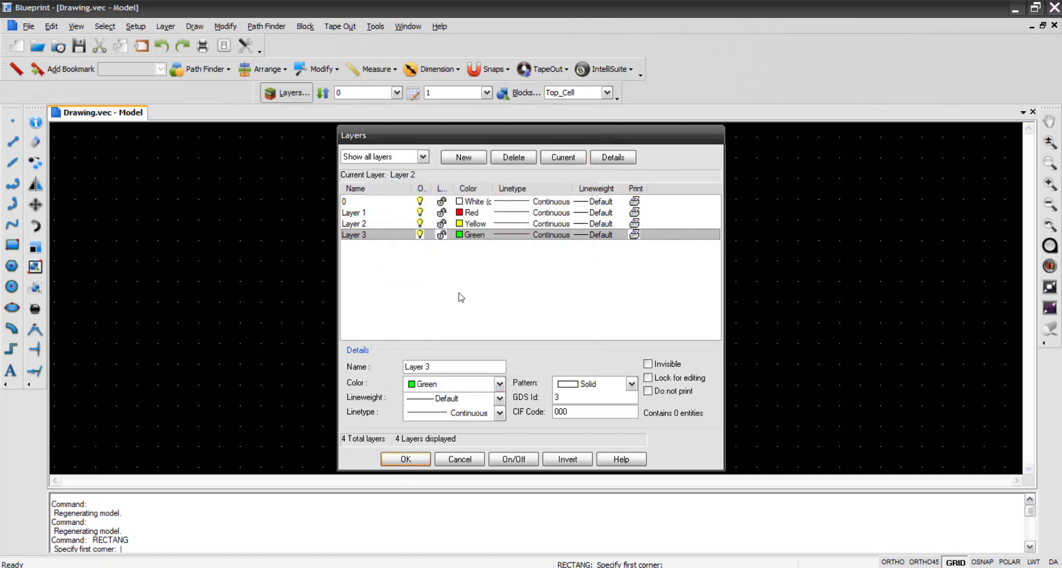
pyautogui.click(354, 214)
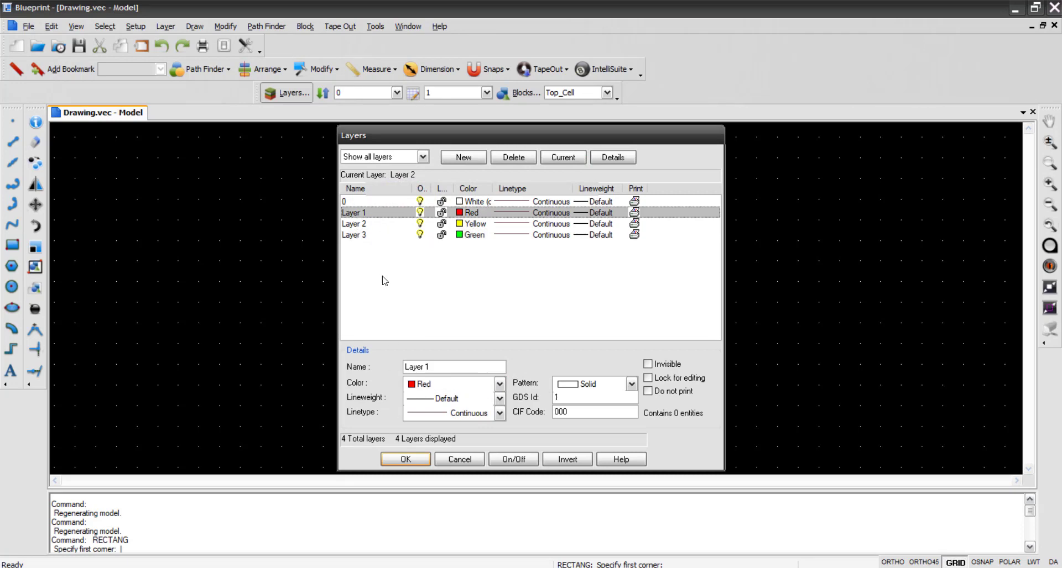
pyautogui.click(412, 459)
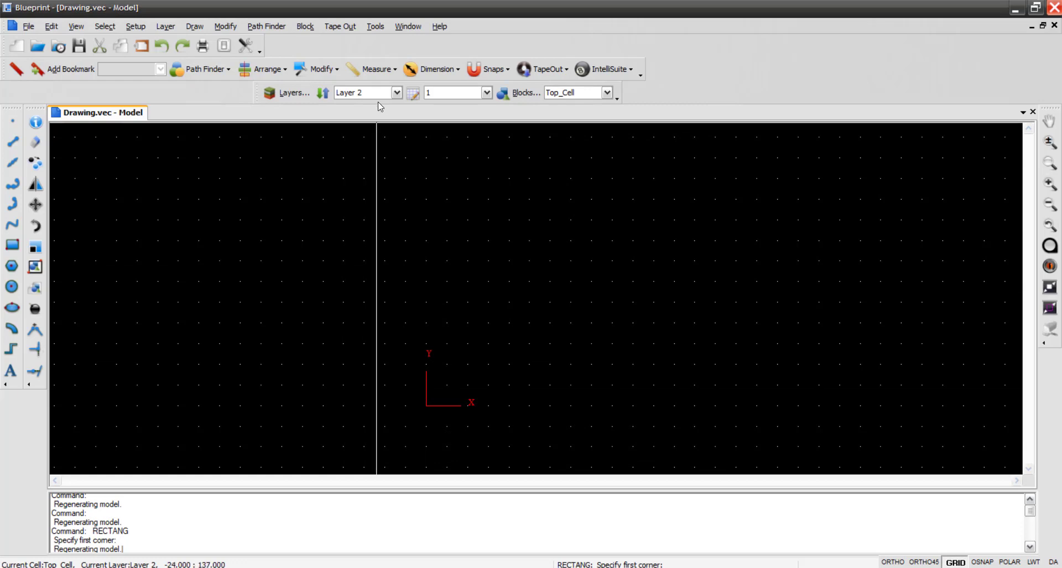
# With Layer 2 as the current layer, draw a rectangle from corner 0,0 to corner 2,200
pyautogui.click(396, 93)
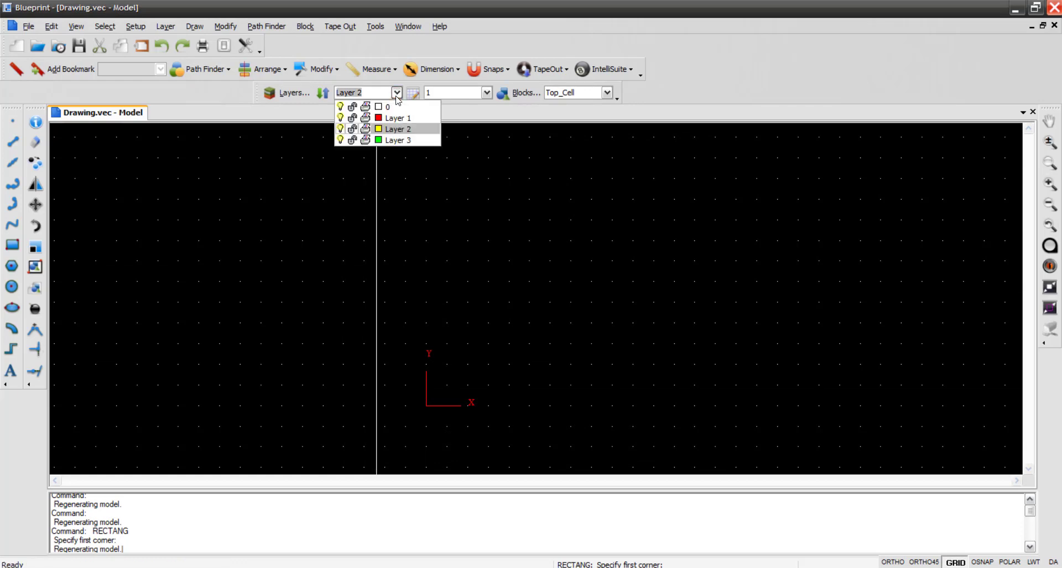
pyautogui.click(400, 129)
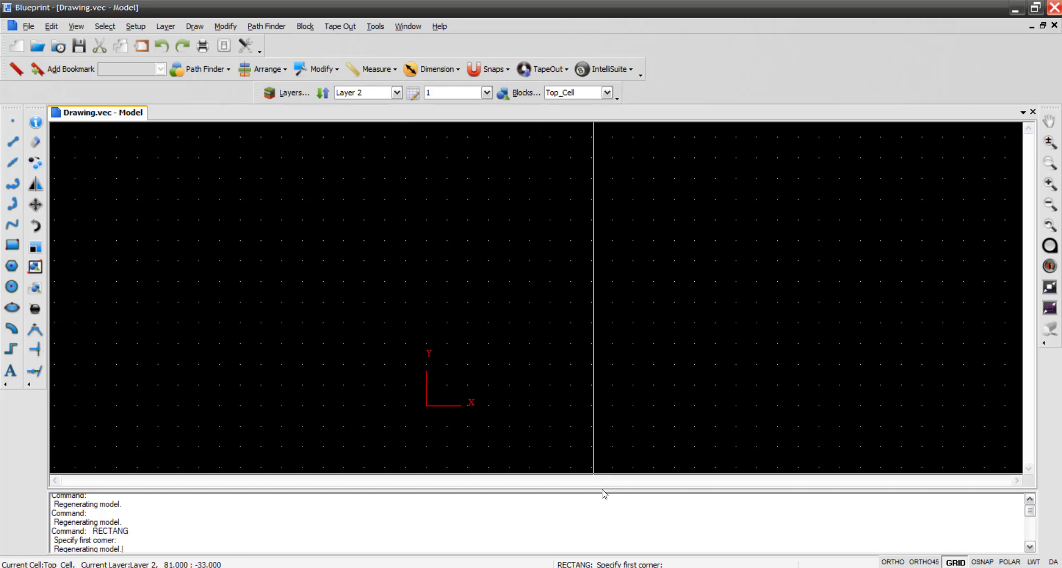
pyautogui.click(13, 245)
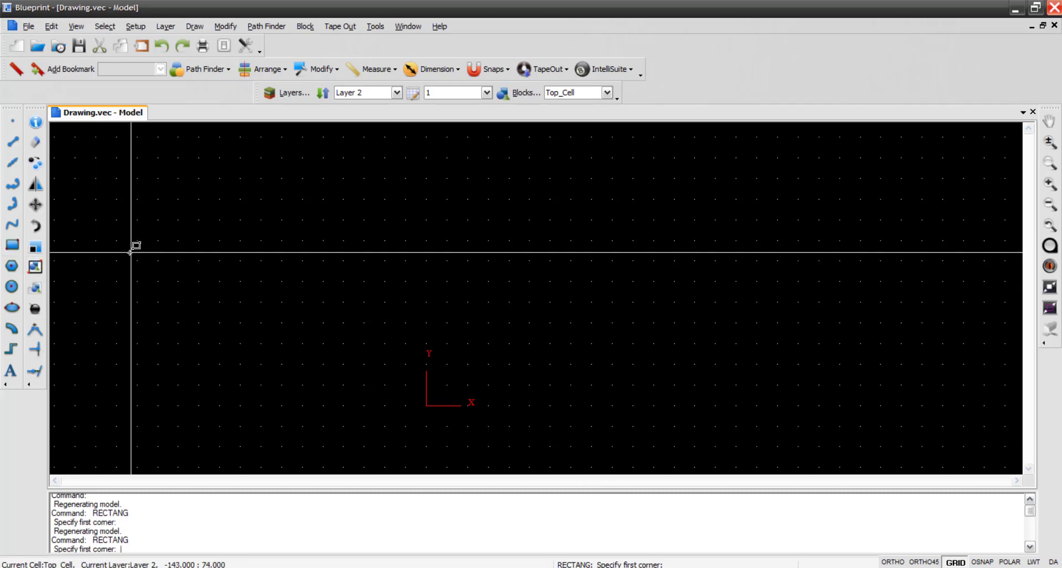
pyautogui.write('0,0')
pyautogui.press('Return')
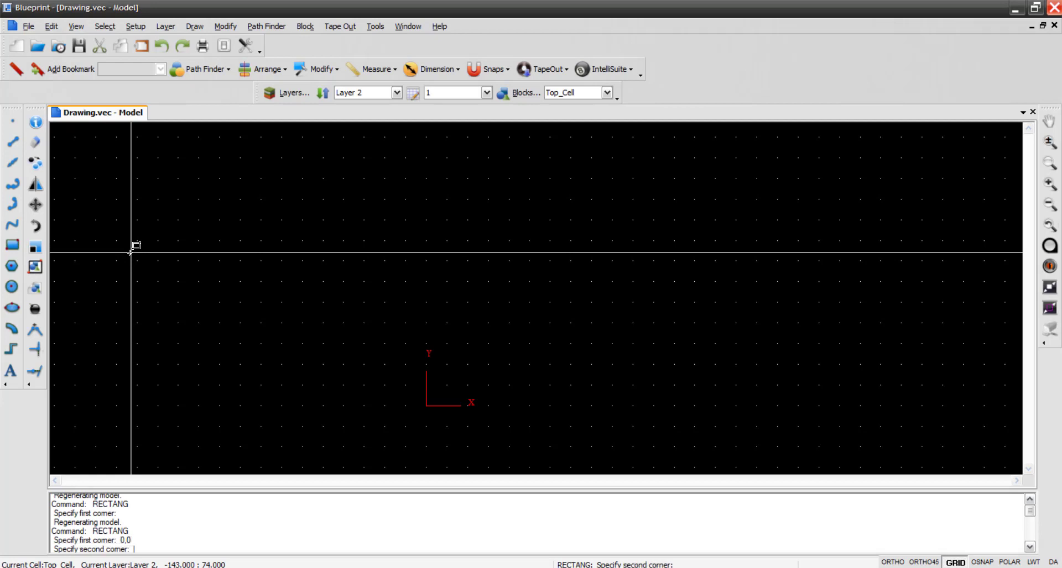
pyautogui.write('2,200')
pyautogui.press('Return')
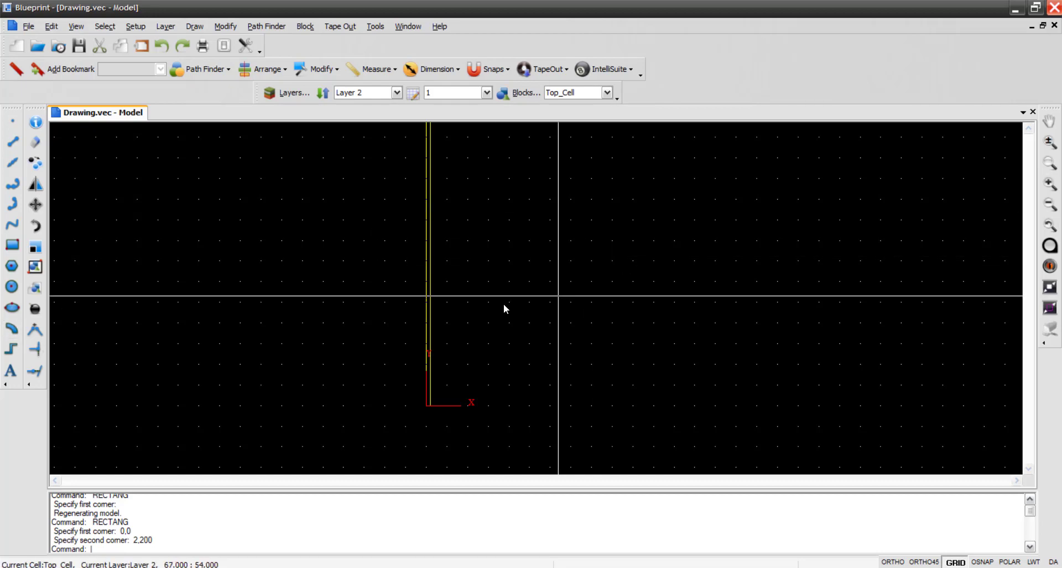
# Draw a small square on Layer 2 at the base of the tall strip, from corner 2,0 to corner 4,2
pyautogui.scroll(-3, 500, 299)
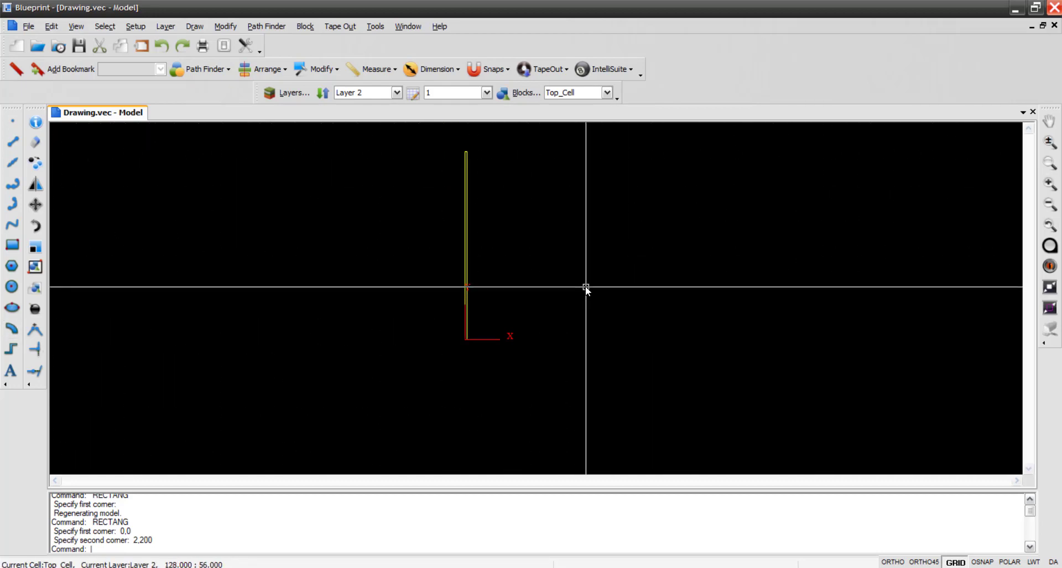
pyautogui.scroll(1, 560, 289)
pyautogui.scroll(-1, 552, 292)
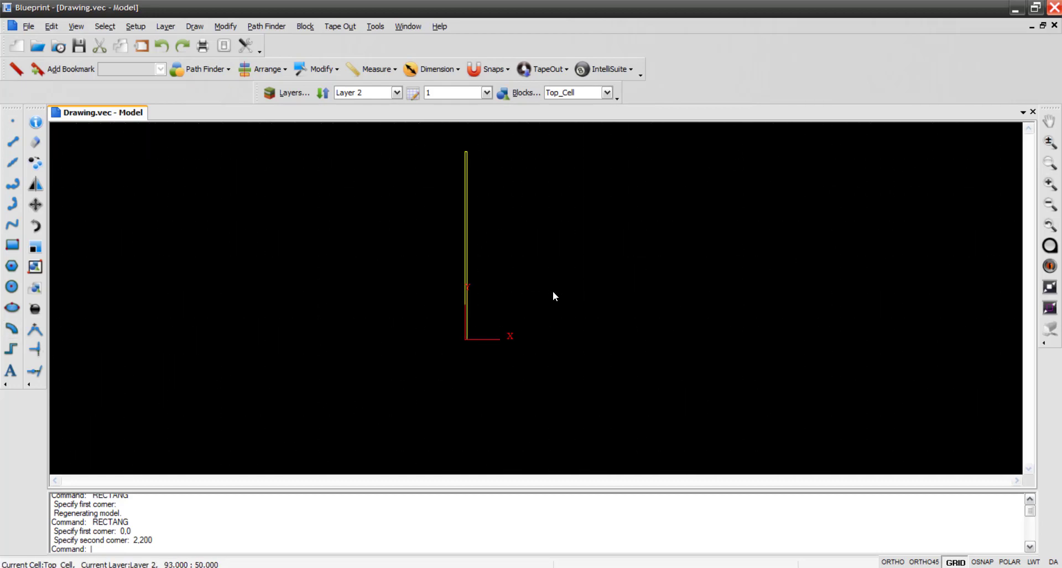
pyautogui.click(20, 245)
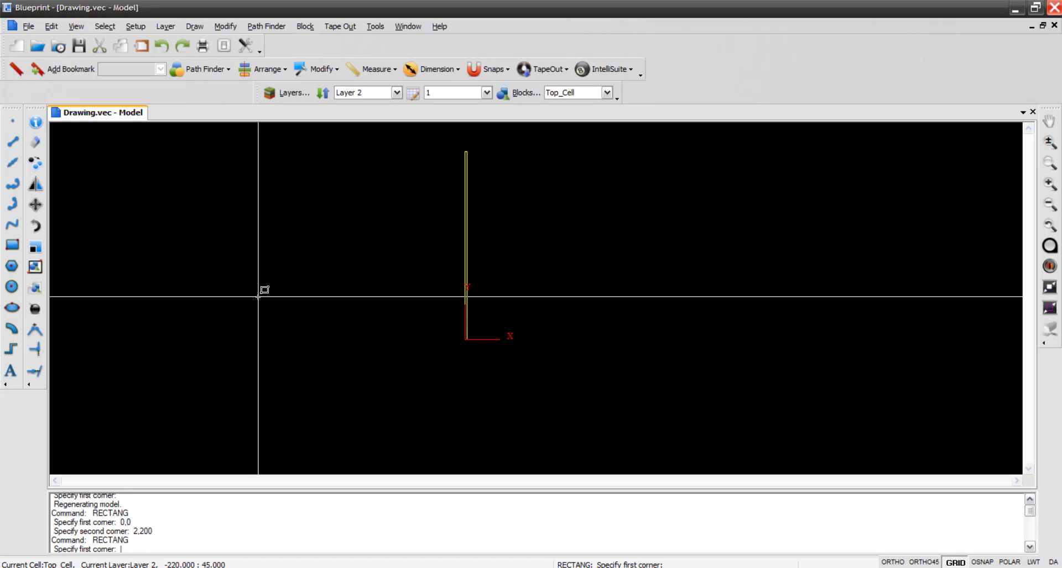
pyautogui.write('2,0')
pyautogui.press('Return')
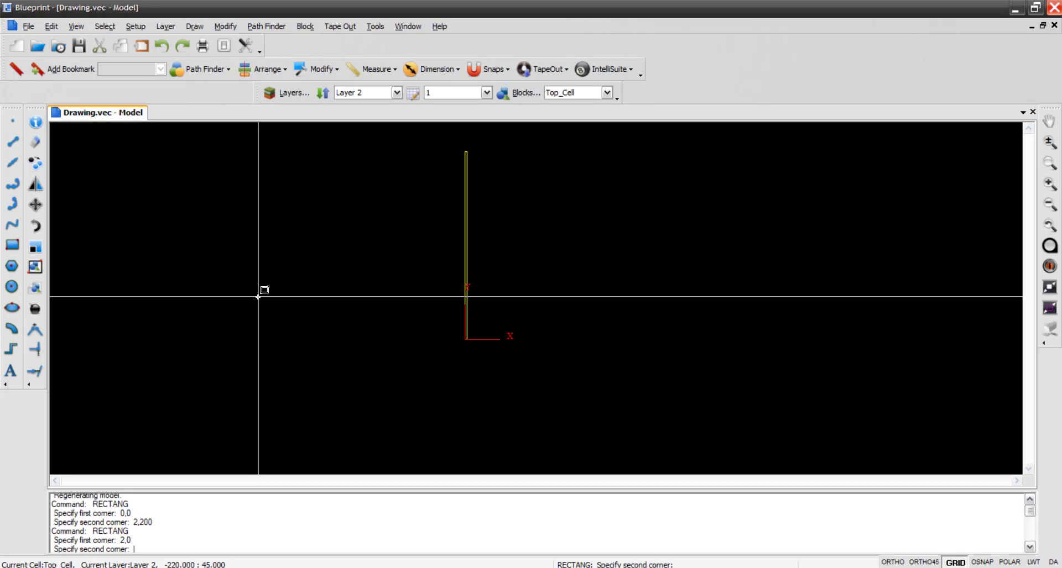
pyautogui.write('4,2')
pyautogui.press('Return')
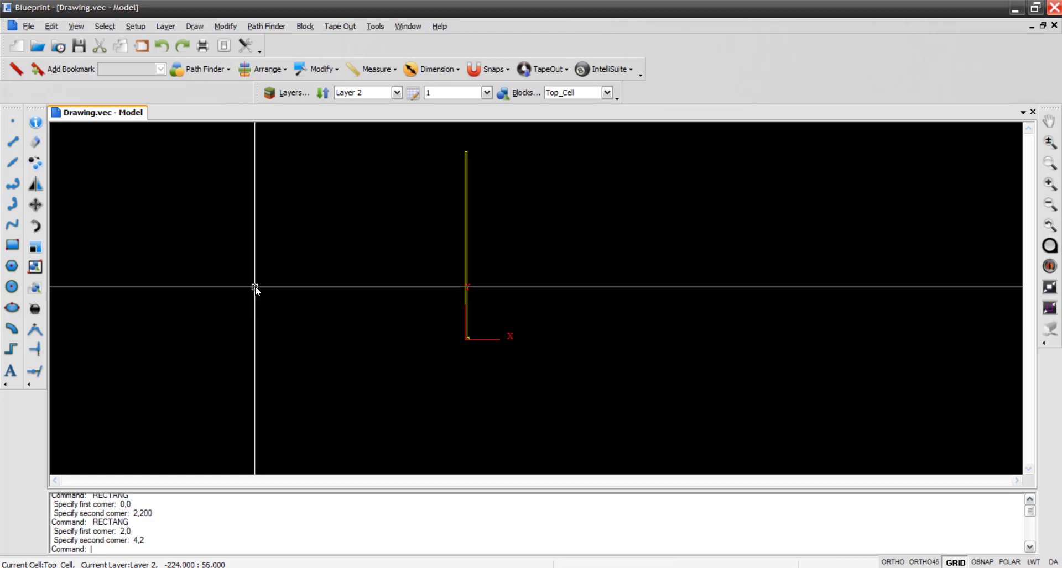
# Draw a rectangle on Layer 2 beside the small square, from corner 4,0 to corner 17,160
pyautogui.scroll(1, 468, 339)
pyautogui.scroll(4, 467, 340)
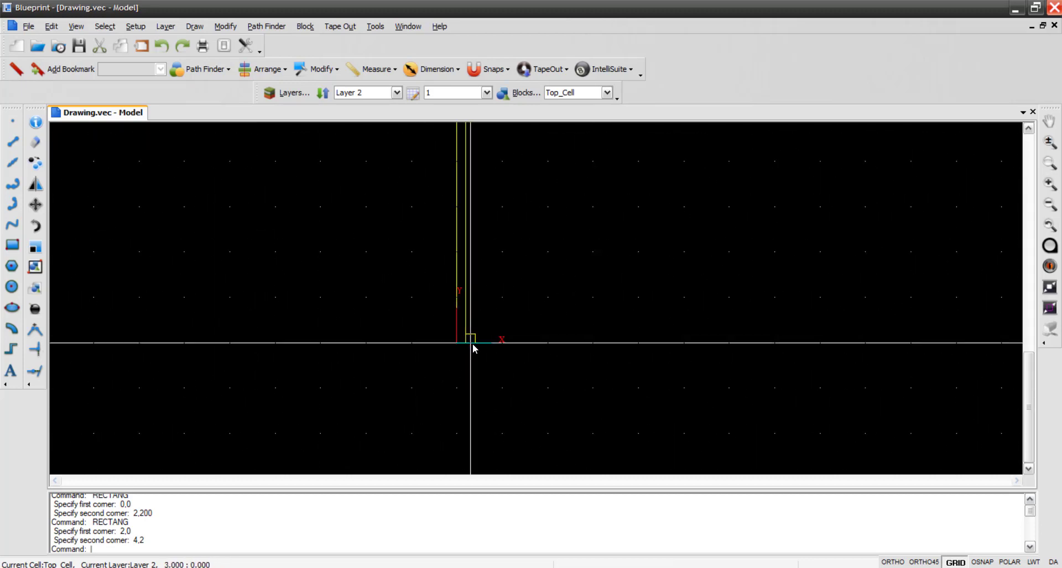
pyautogui.scroll(-2, 347, 311)
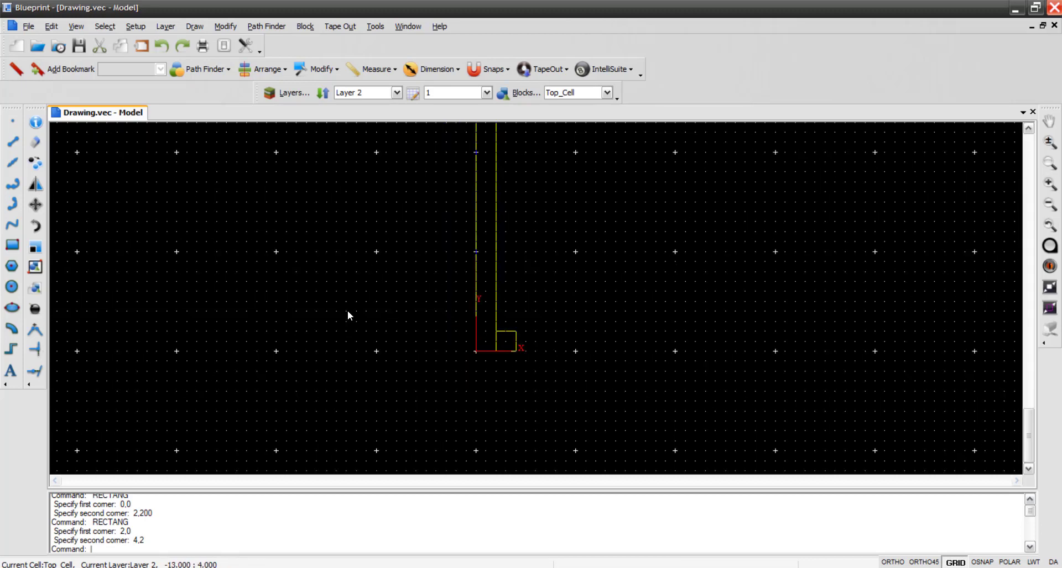
pyautogui.scroll(3, 347, 311)
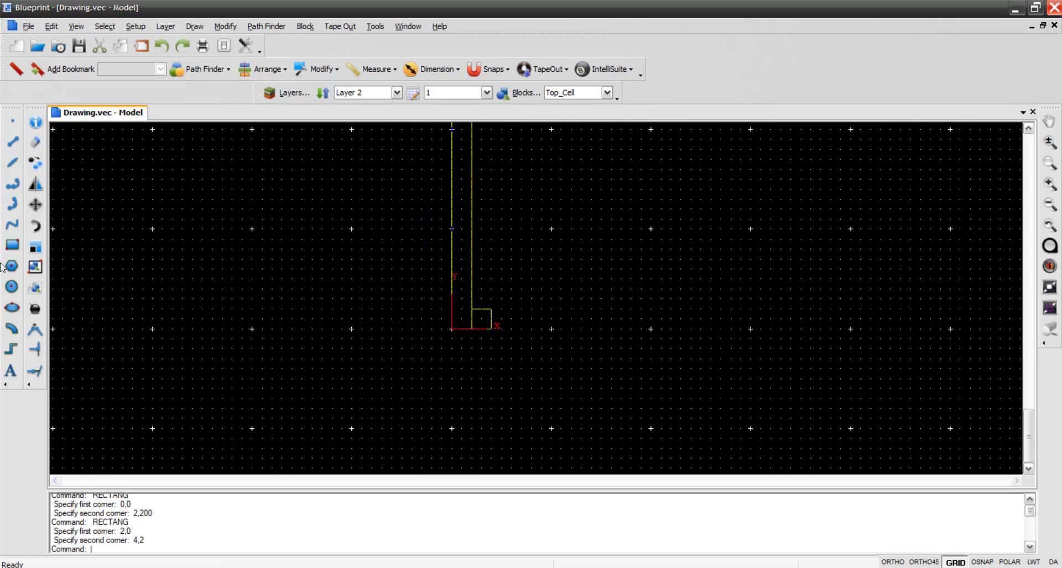
pyautogui.click(12, 244)
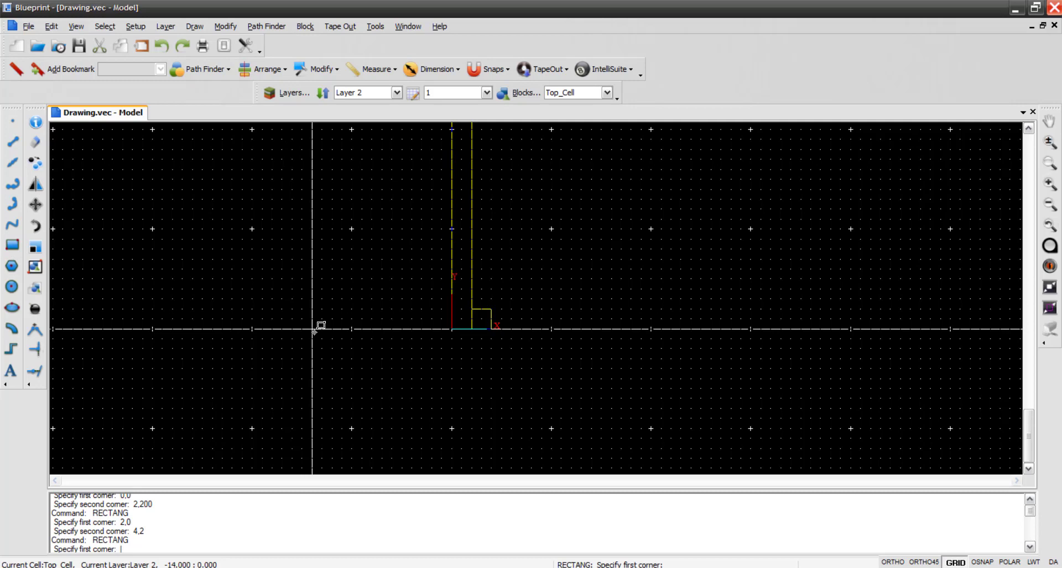
pyautogui.write('4,0')
pyautogui.press('Return')
pyautogui.write('17,160')
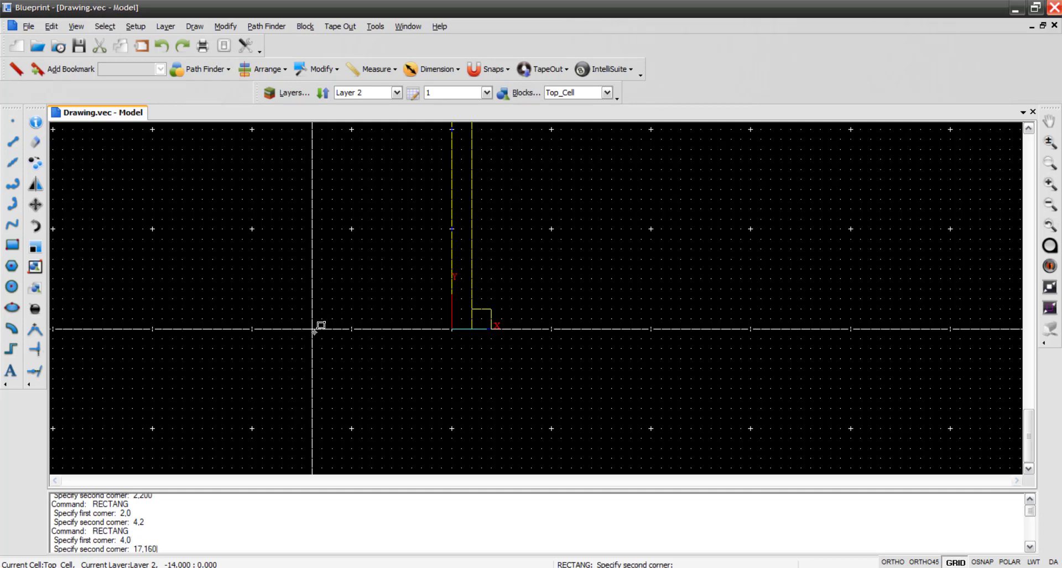
pyautogui.press('Return')
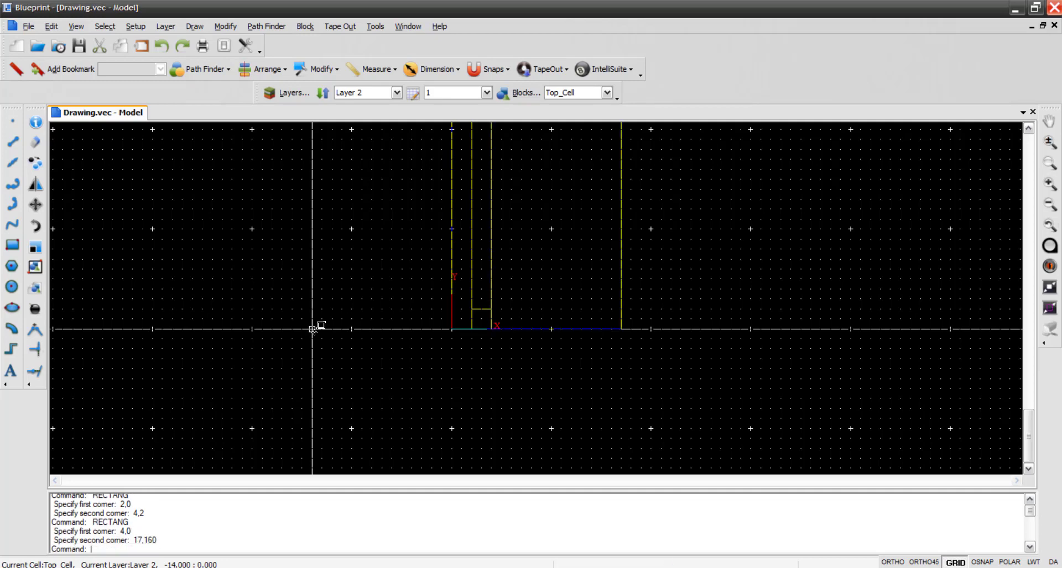
# Draw a narrow rectangle on top of the wide one on Layer 2, from corner 4,160 to corner 6,200
pyautogui.scroll(3, 542, 334)
pyautogui.scroll(-2, 562, 334)
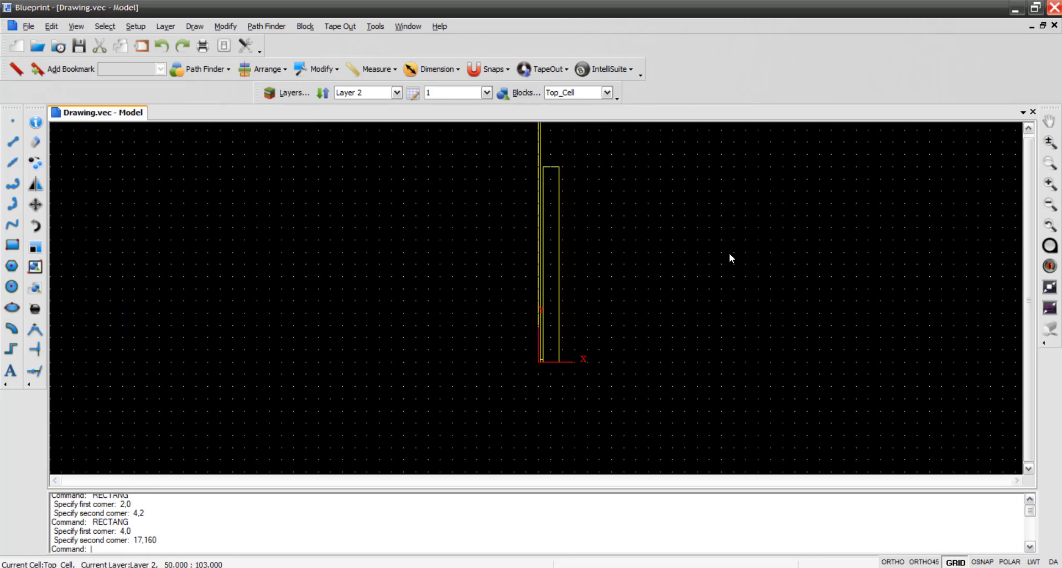
pyautogui.click(1049, 286)
pyautogui.scroll(-1, 587, 299)
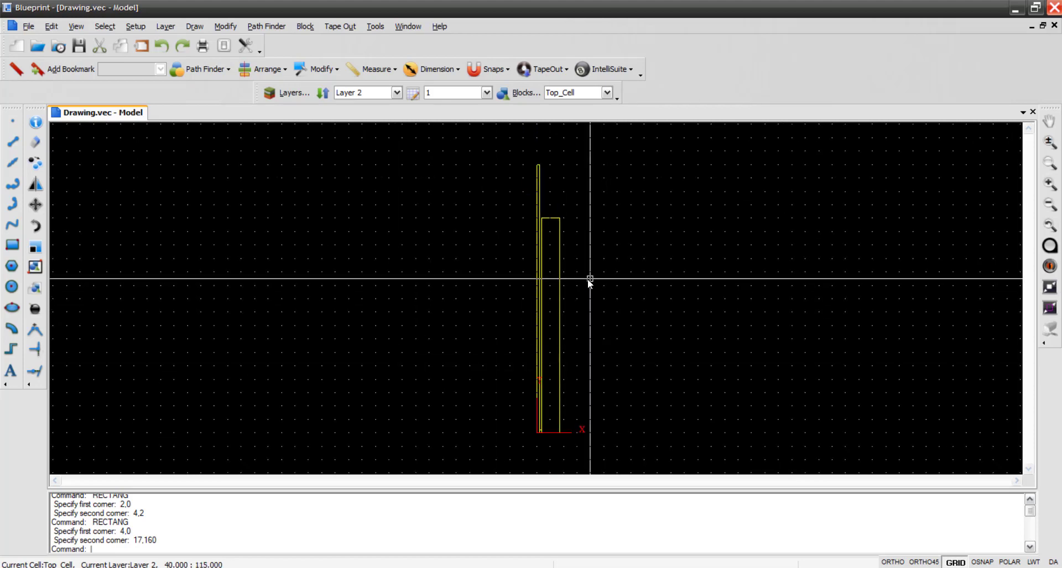
pyautogui.scroll(3, 556, 167)
pyautogui.click(12, 245)
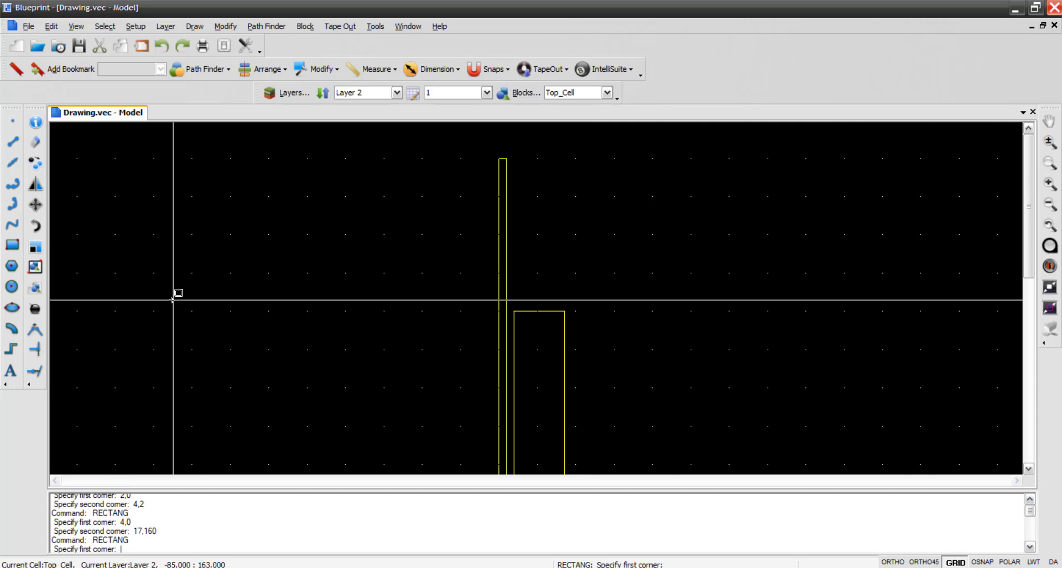
pyautogui.write('4,160')
pyautogui.press('Return')
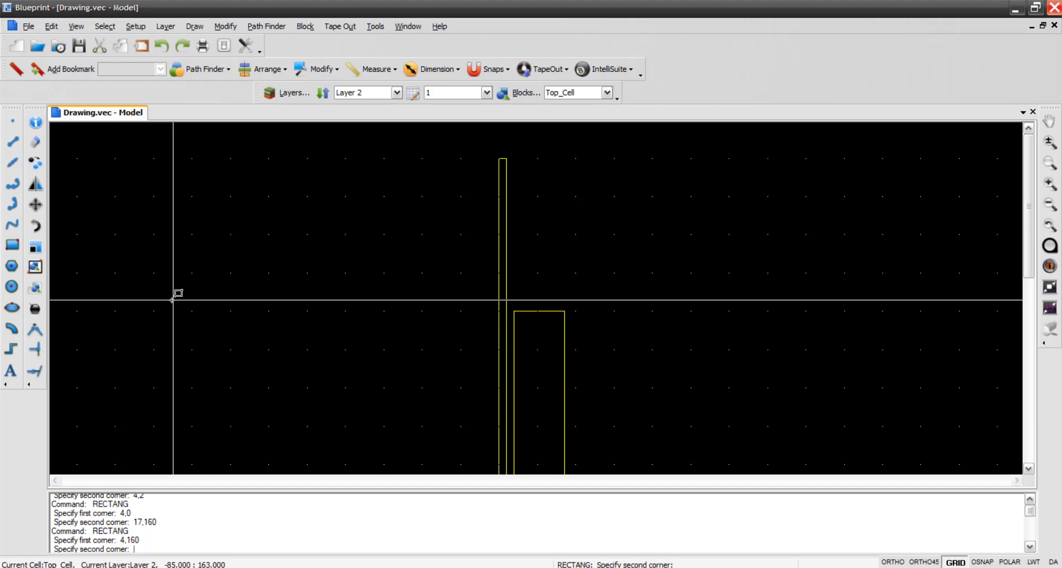
pyautogui.write('6,200')
pyautogui.press('Return')
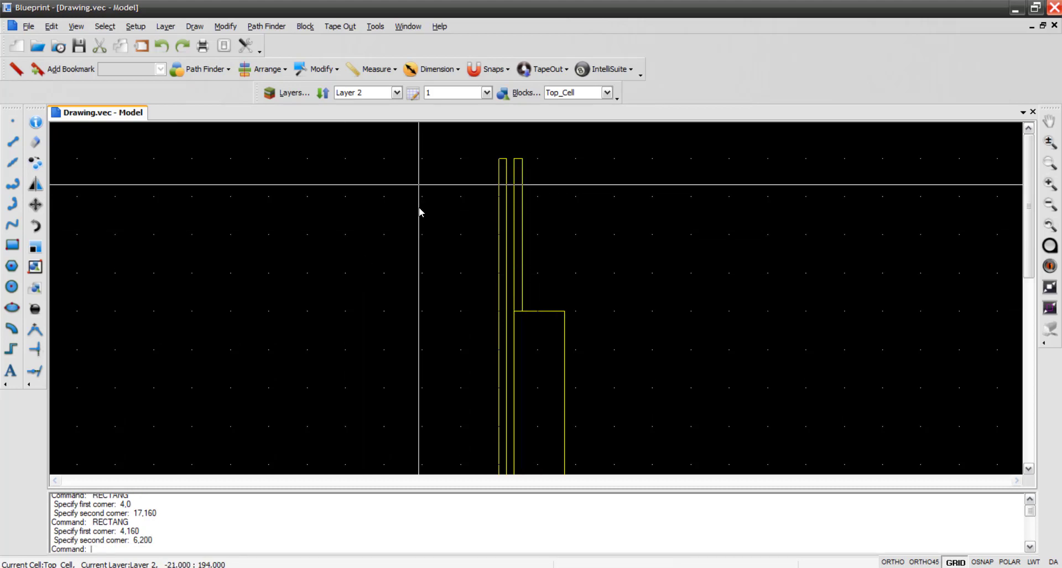
pyautogui.scroll(-1, 514, 284)
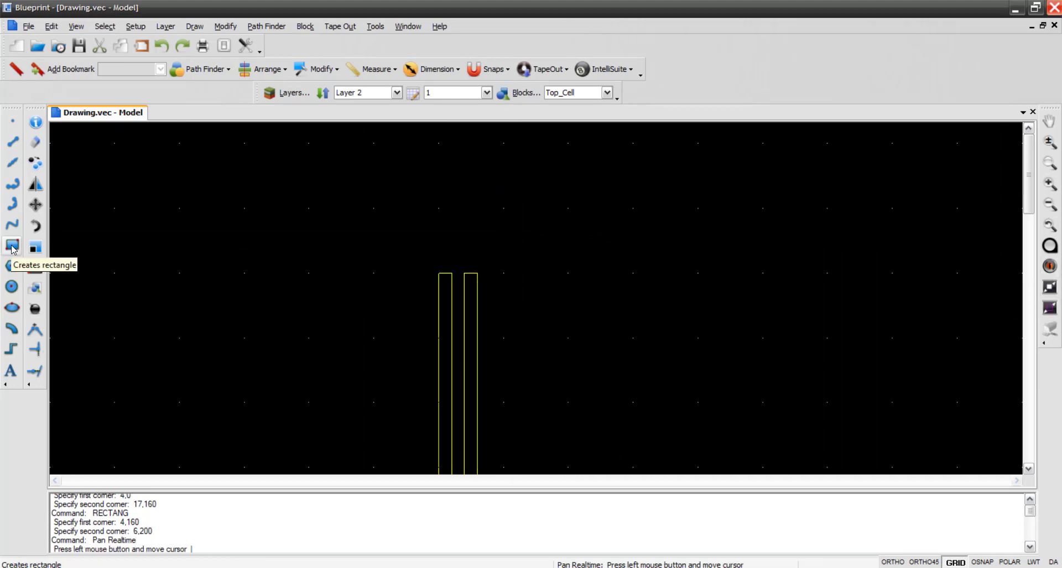
# Draw a square on Layer 2 above the narrow rectangle, from corner 4,200 to corner 18,214
pyautogui.click(12, 248)
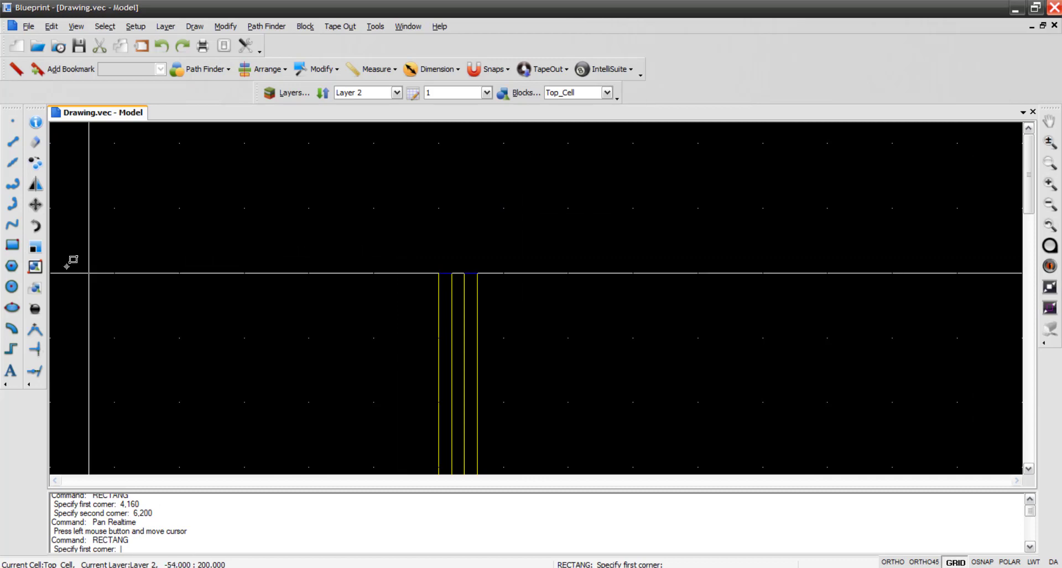
pyautogui.click(12, 246)
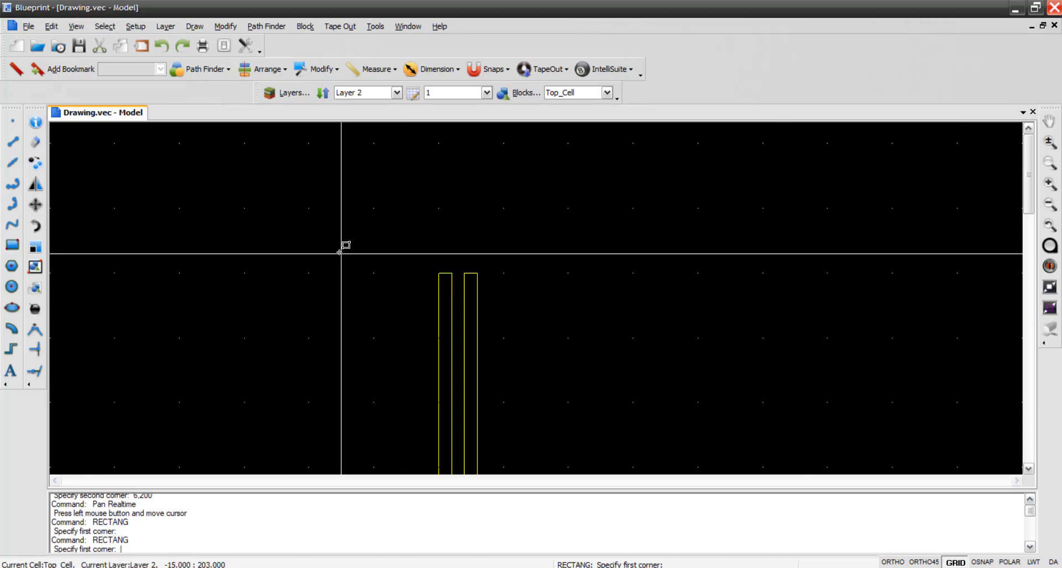
pyautogui.write('4,200')
pyautogui.press('Return')
pyautogui.write('18,')
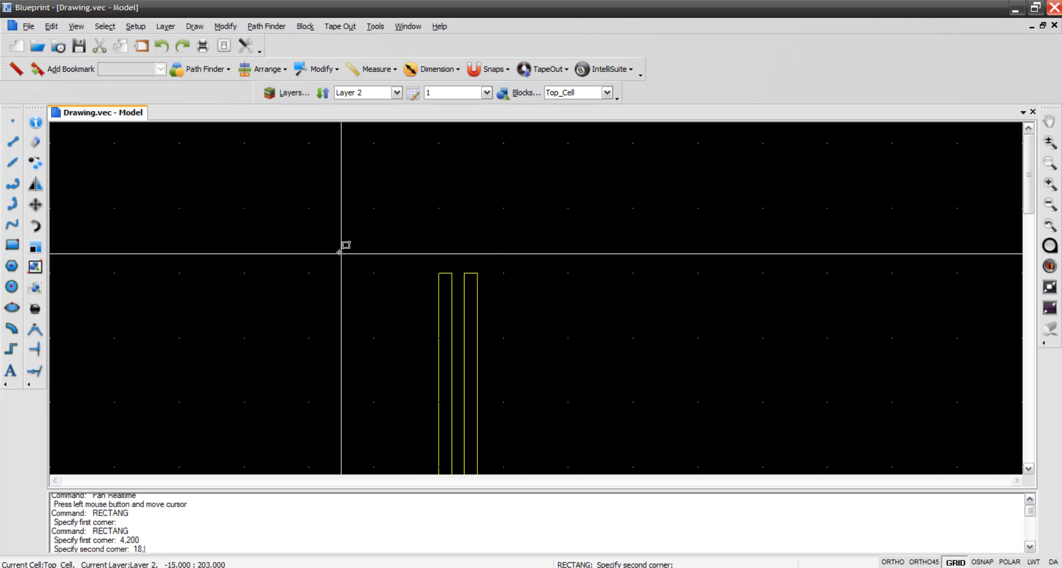
pyautogui.write('214')
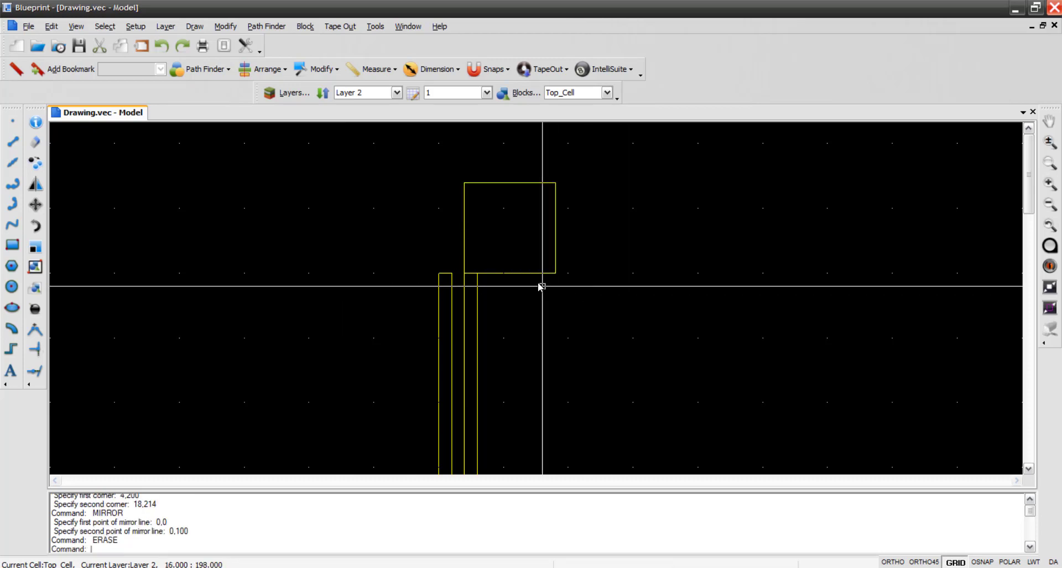
# Mirror the square above the narrow rectangle about the line from 3,0 to 3,100, keeping the original
pyautogui.click(536, 275)
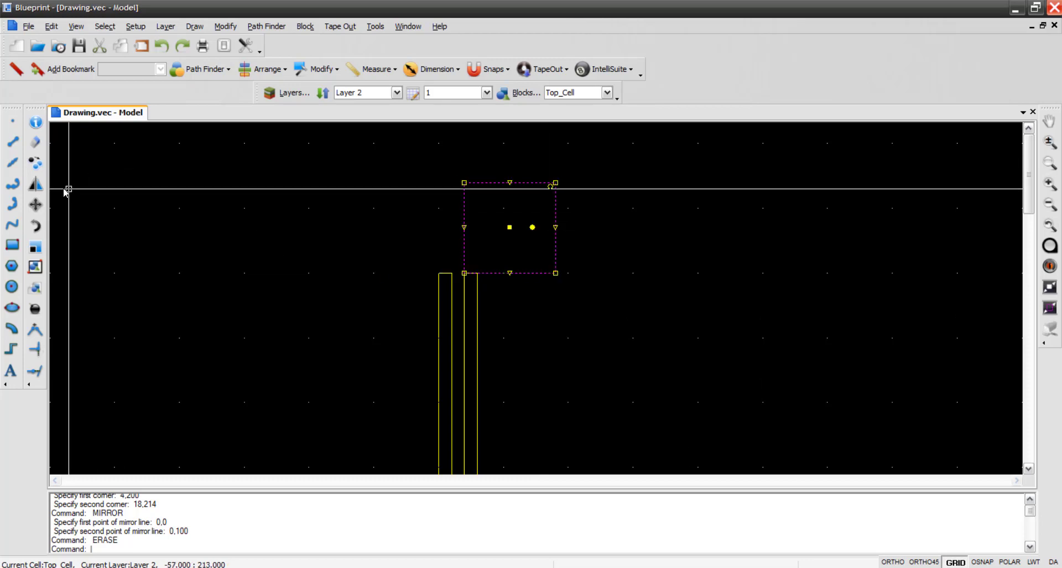
pyautogui.click(35, 184)
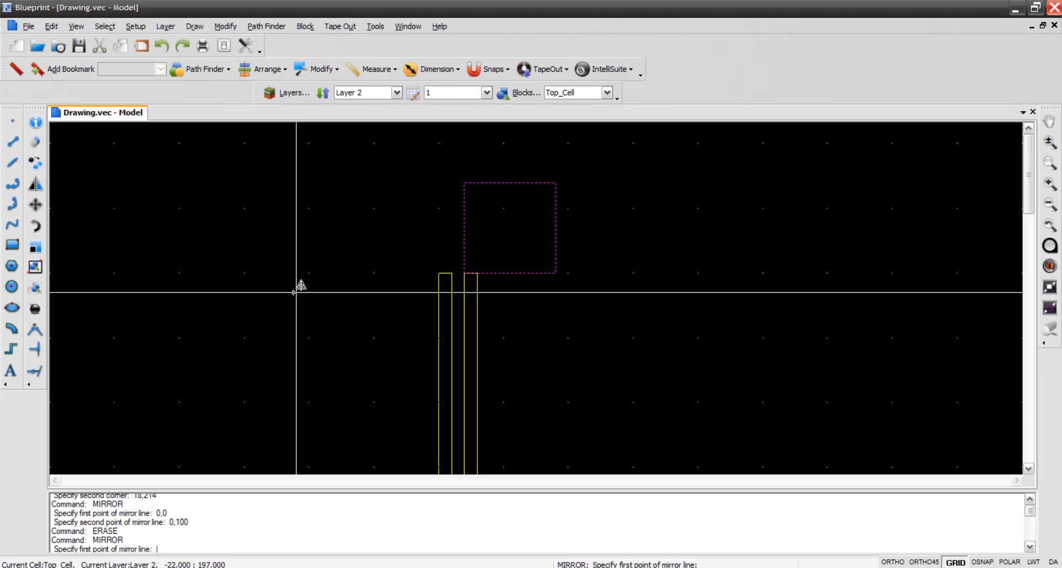
pyautogui.write('3')
pyautogui.write(',100')
pyautogui.press('BackSpace')
pyautogui.press('BackSpace')
pyautogui.press('BackSpace')
pyautogui.write('0')
pyautogui.press('Return')
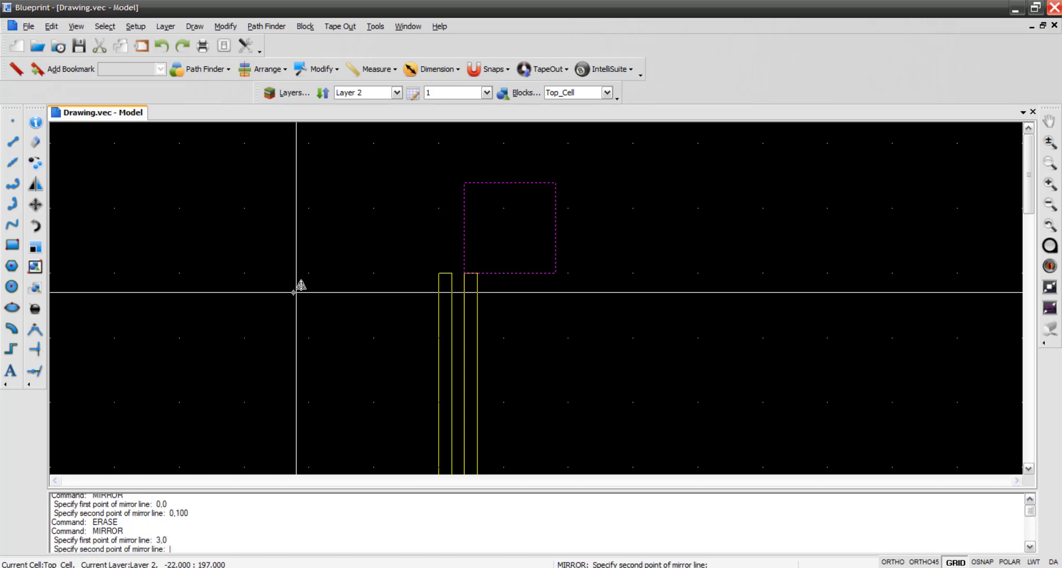
pyautogui.write('3,100')
pyautogui.press('Return')
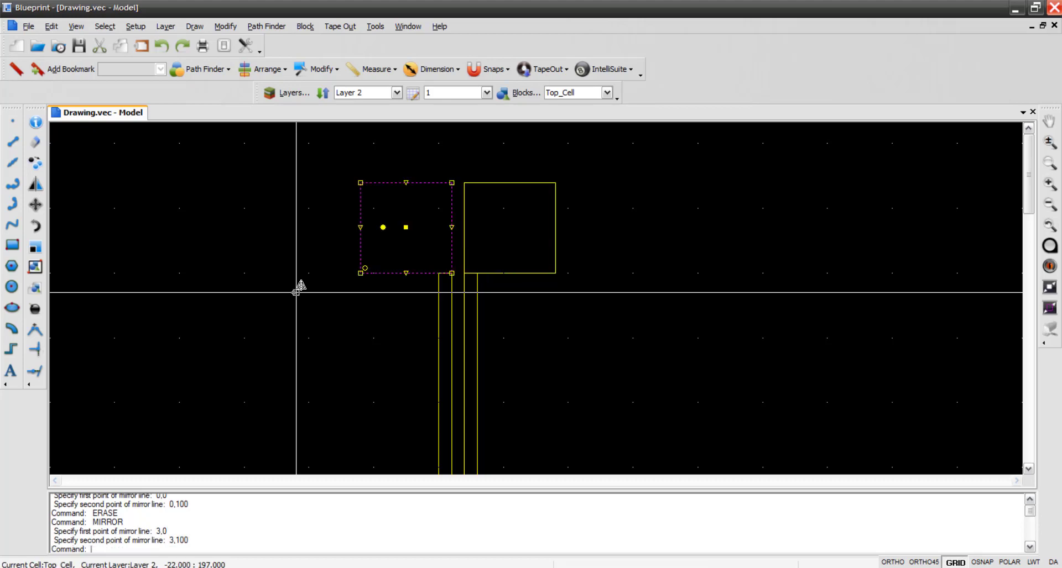
pyautogui.press('Escape')
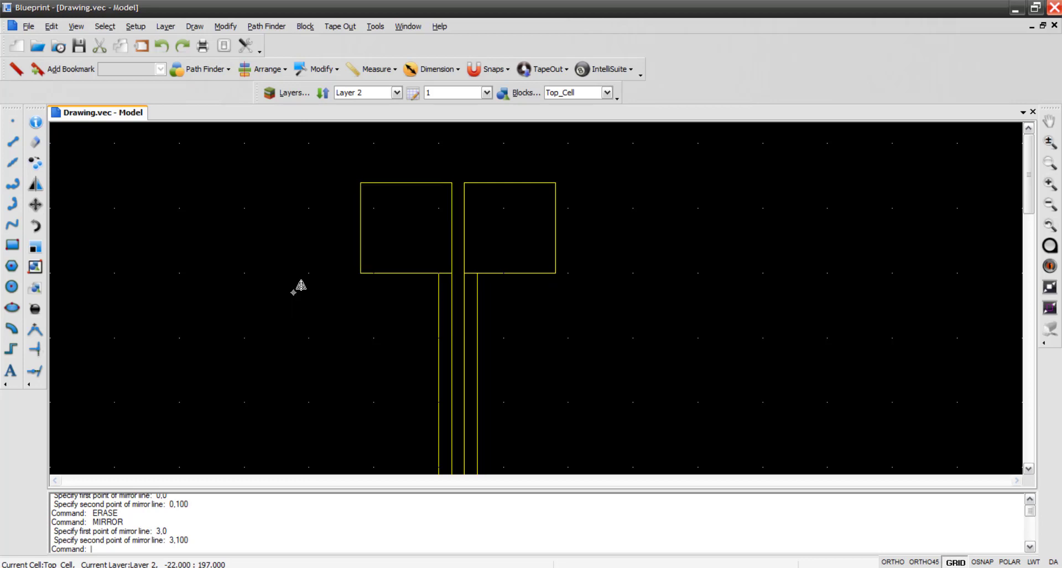
# Draw a large square on Layer 2 overlapping the right small square's upper corner, from corner 14,212 to corner 80,278
pyautogui.scroll(-3, 545, 298)
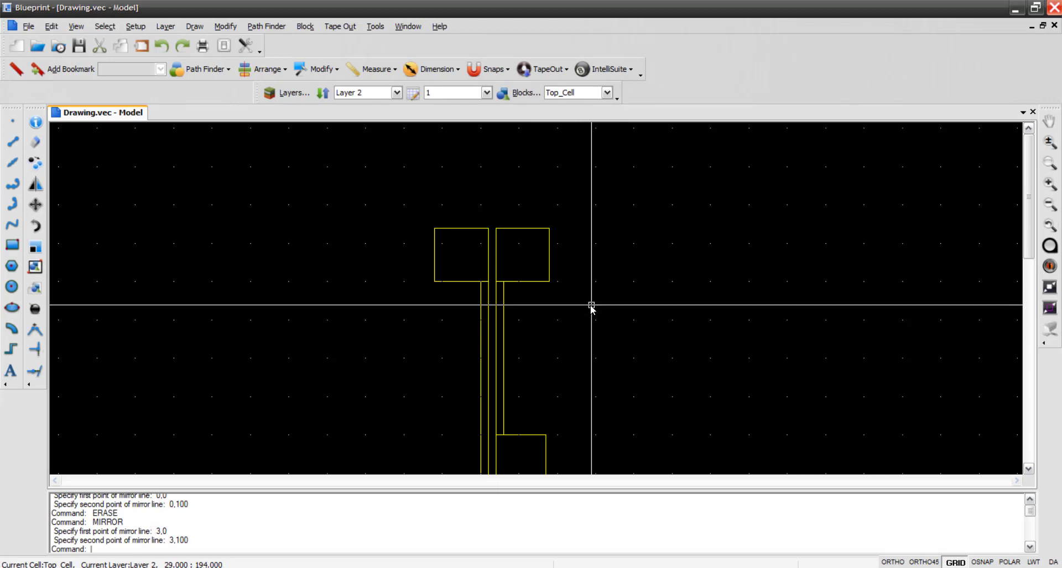
pyautogui.scroll(-1, 591, 307)
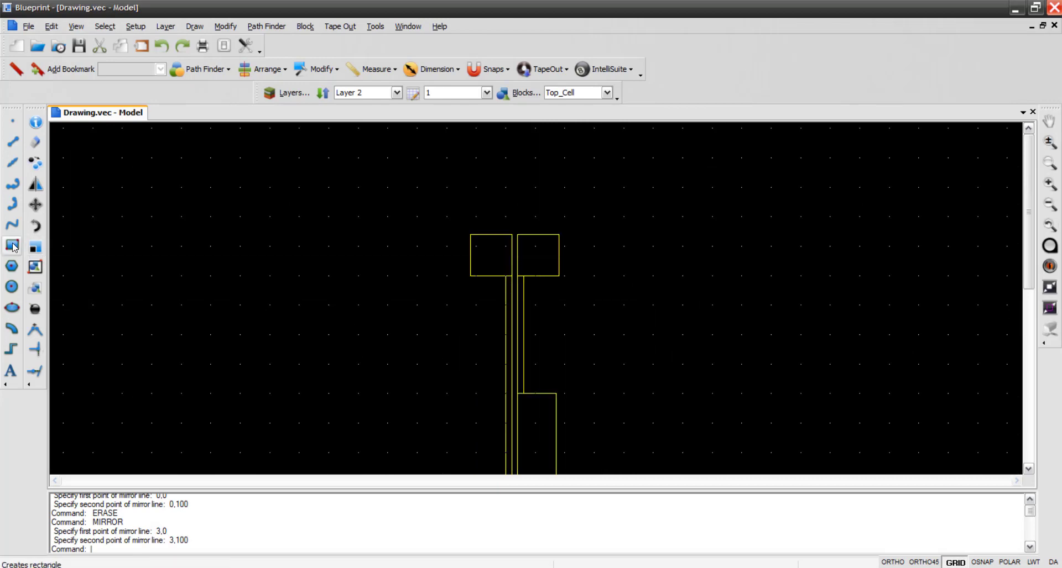
pyautogui.click(12, 245)
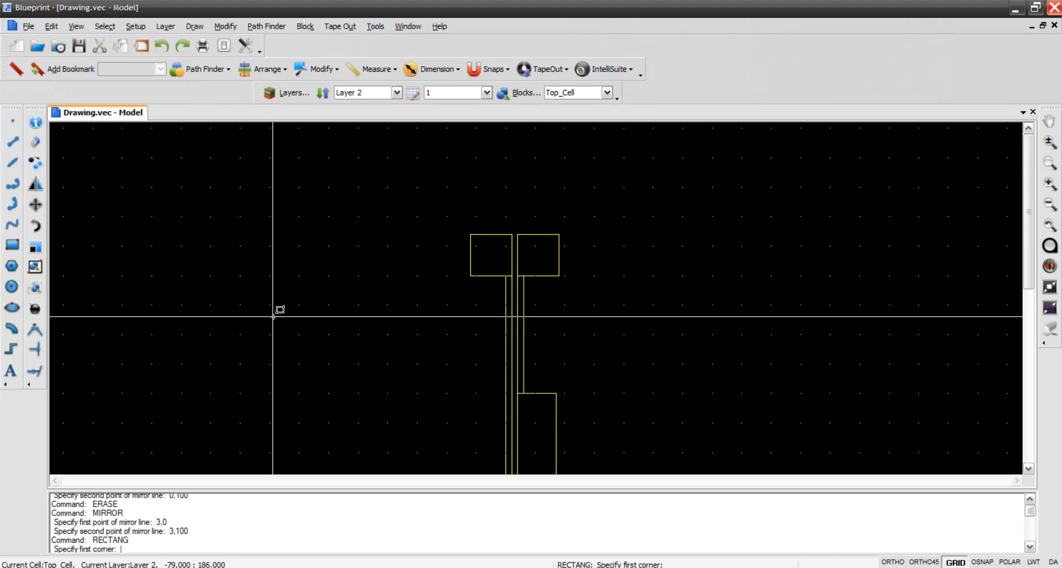
pyautogui.write('14,212')
pyautogui.press('Return')
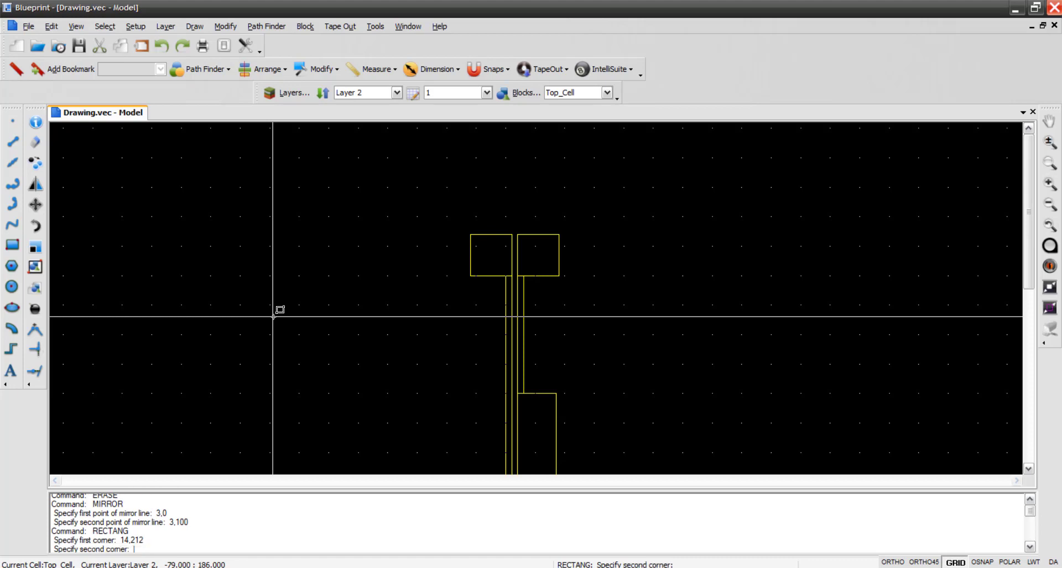
pyautogui.write('80,')
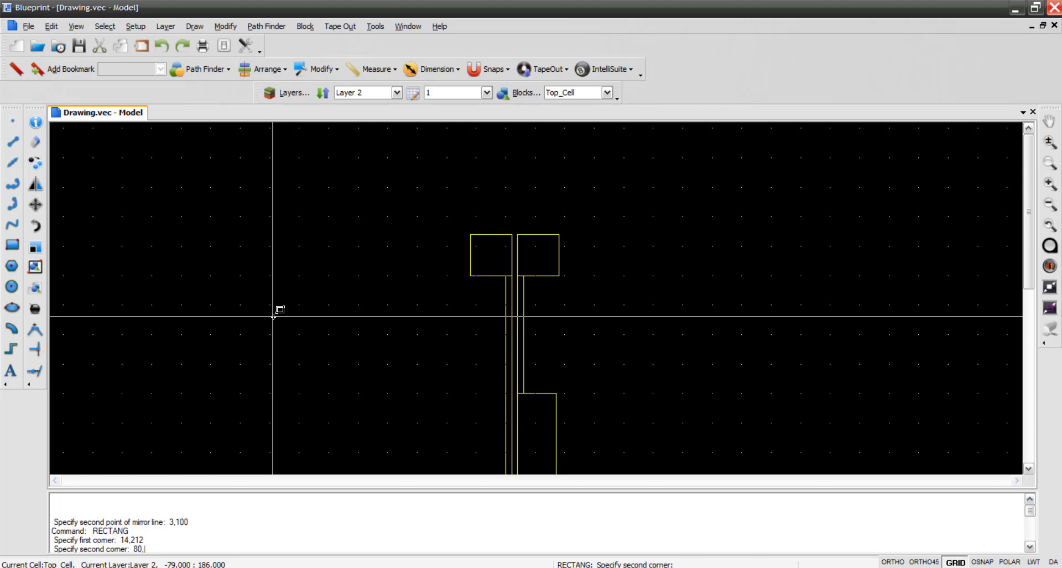
pyautogui.write('278')
pyautogui.press('Return')
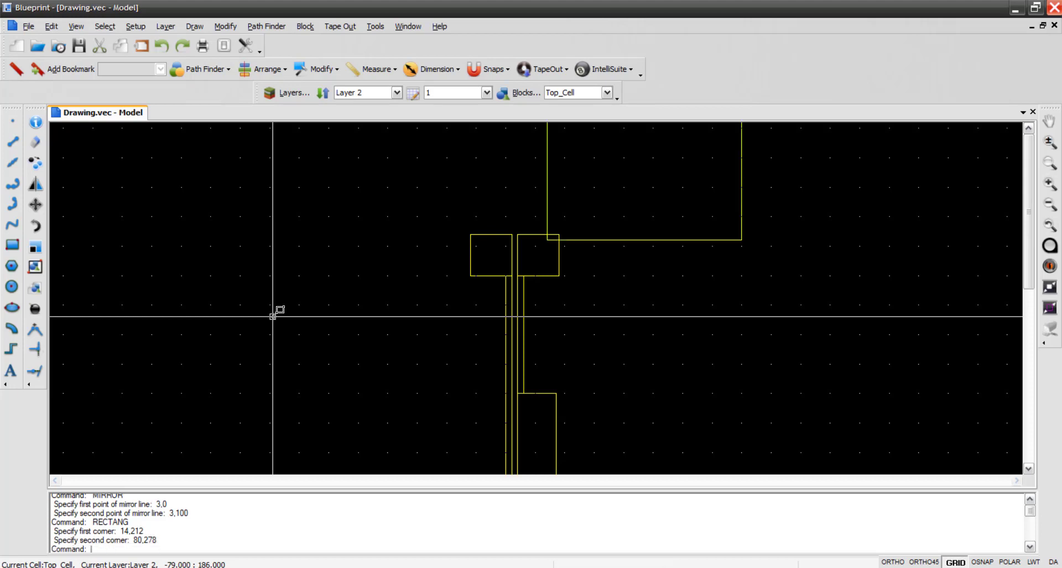
# Mirror the large square about the line from 3,0 to 3,100, keeping the original
pyautogui.scroll(-2, 599, 280)
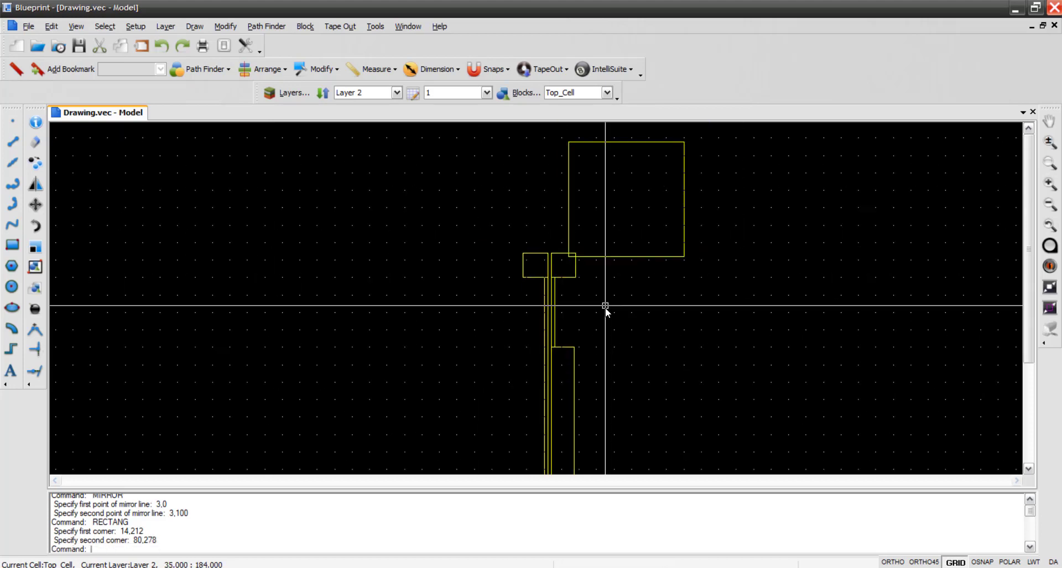
pyautogui.click(618, 257)
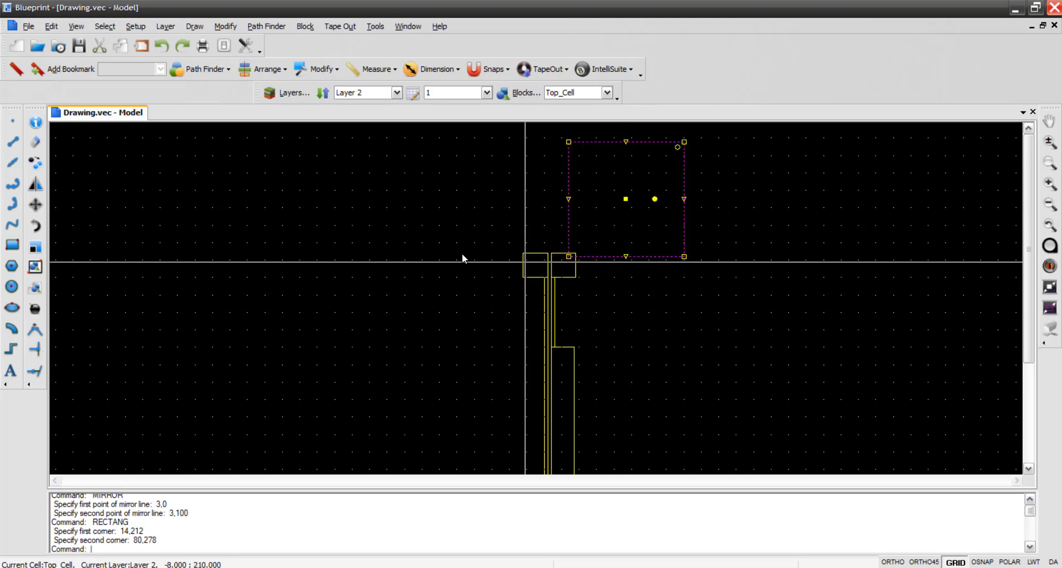
pyautogui.click(34, 184)
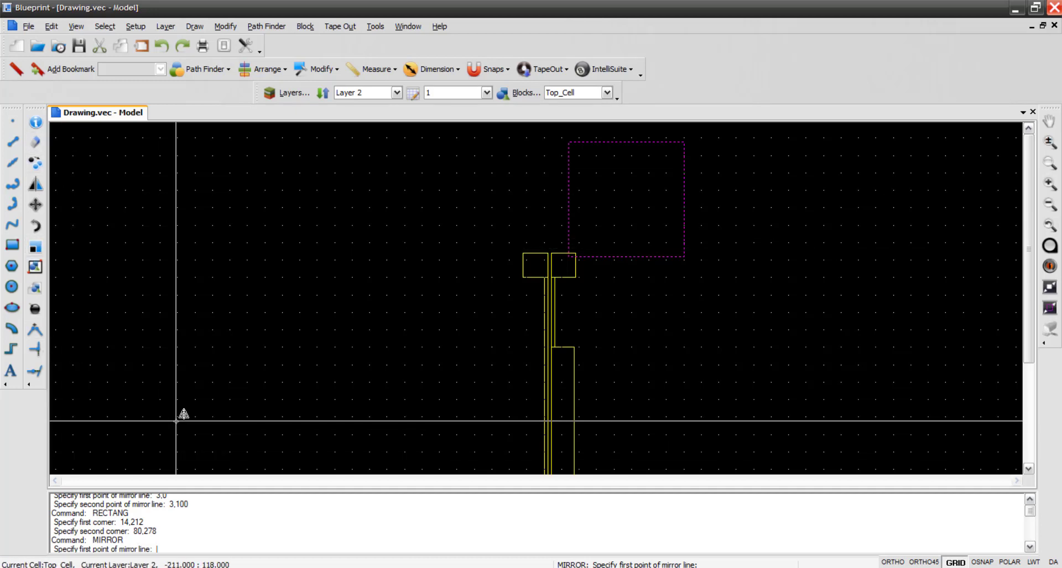
pyautogui.write('3,0')
pyautogui.press('Return')
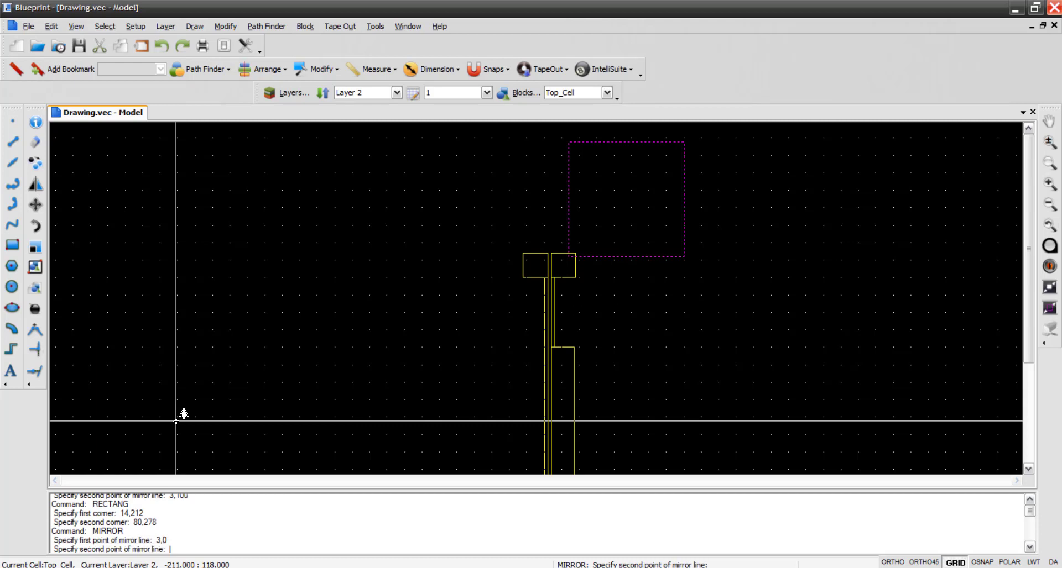
pyautogui.write('3,100')
pyautogui.press('Return')
pyautogui.press('Escape')
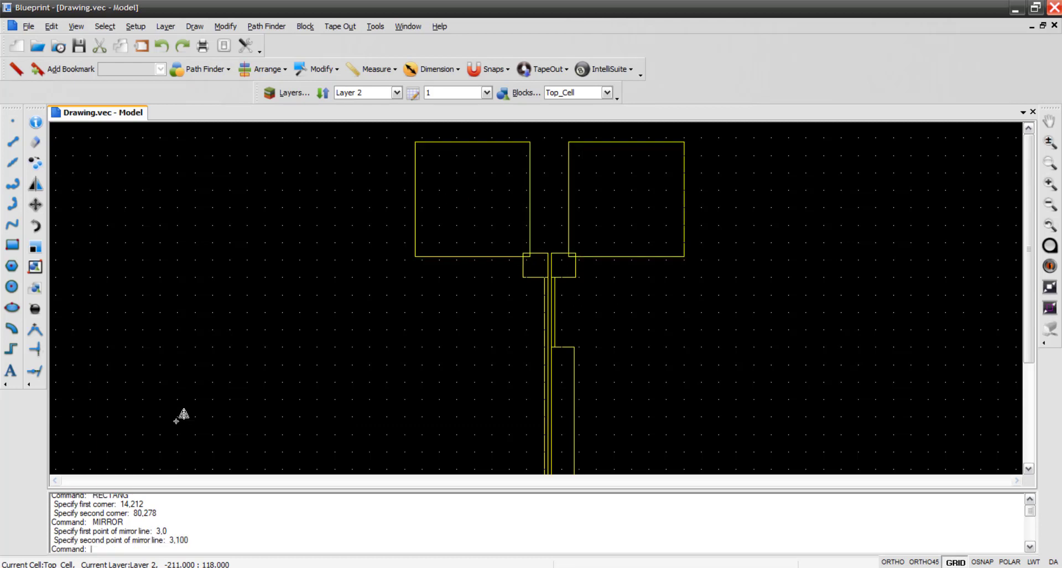
# Make Layer 1 the current layer
pyautogui.scroll(2, 551, 257)
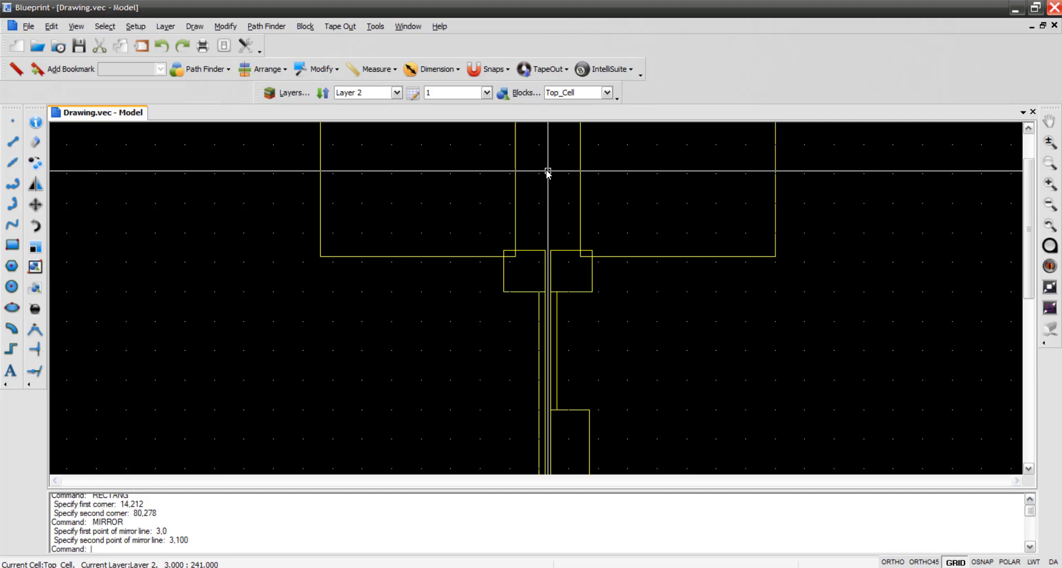
pyautogui.scroll(-4, 548, 172)
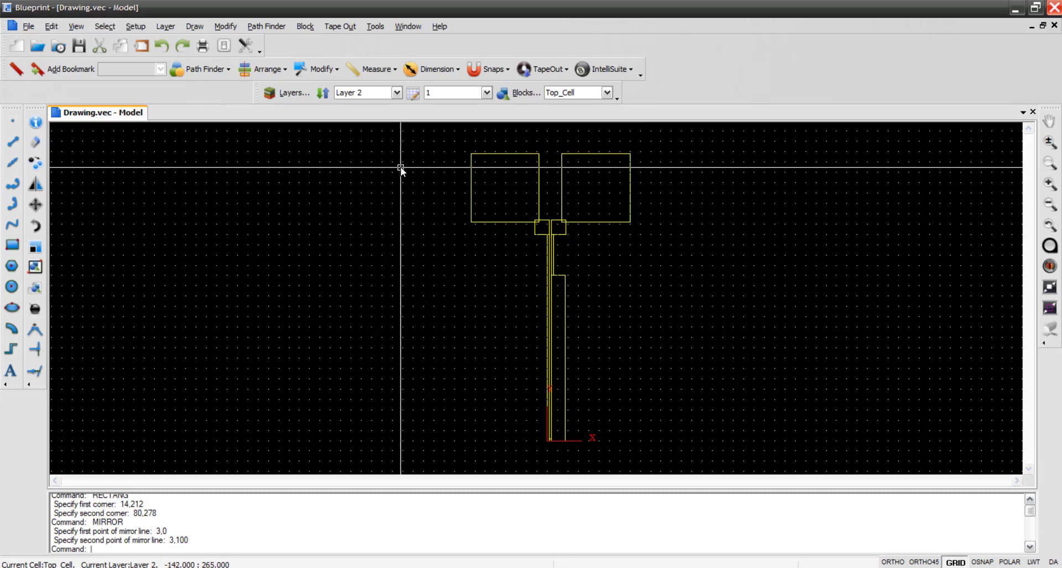
pyautogui.click(396, 93)
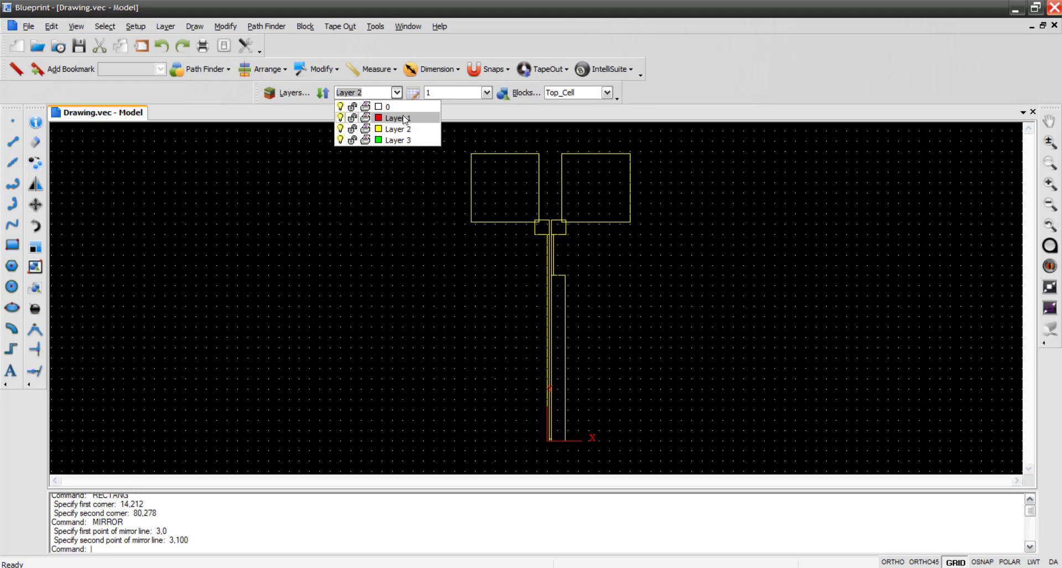
pyautogui.click(404, 118)
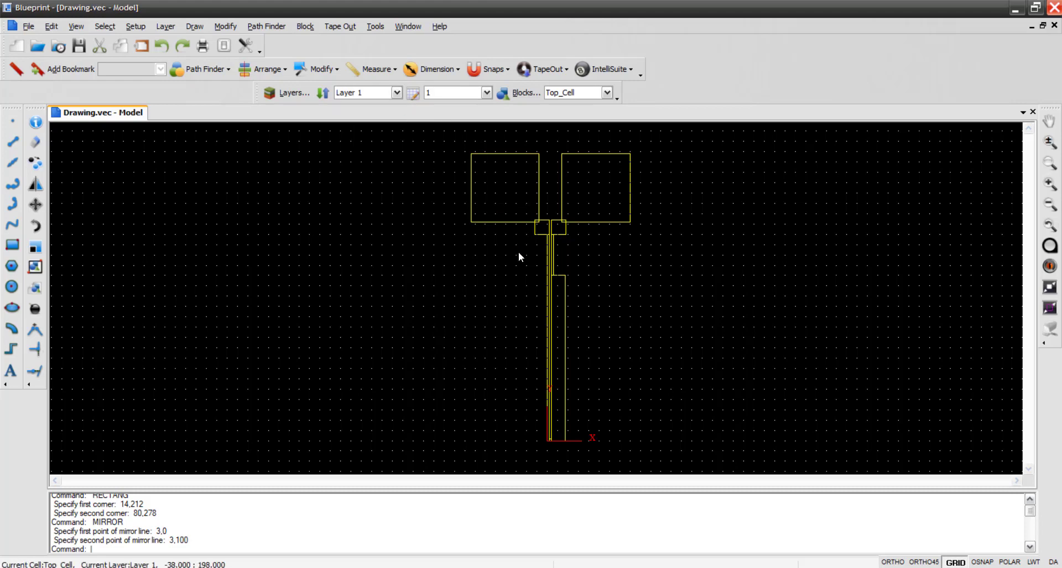
# Draw a small square on Layer 1 inside the left connecting square, from corner -9,203 to corner -5,207
pyautogui.click(1049, 164)
pyautogui.click(446, 138)
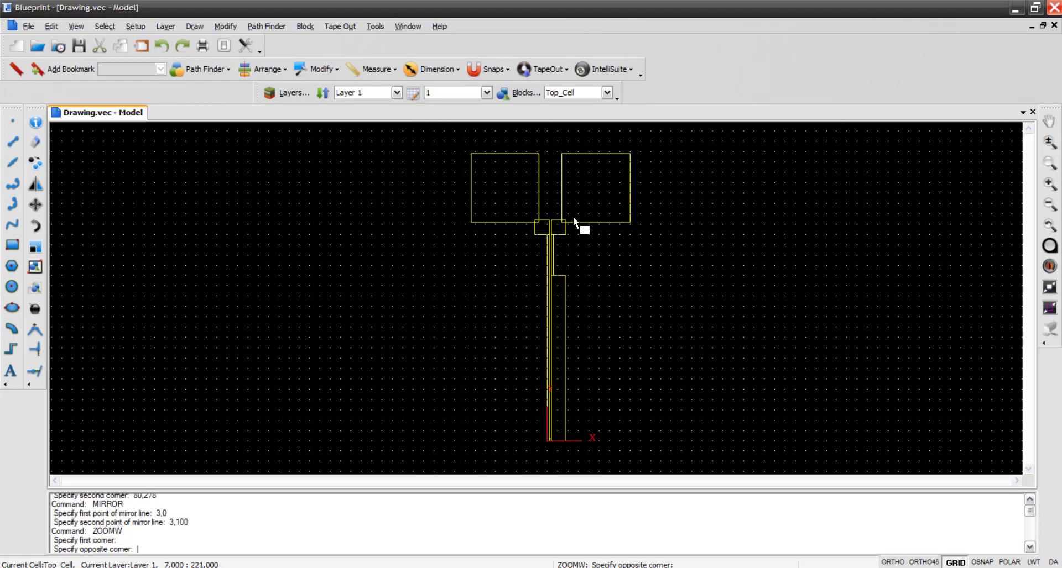
pyautogui.click(652, 240)
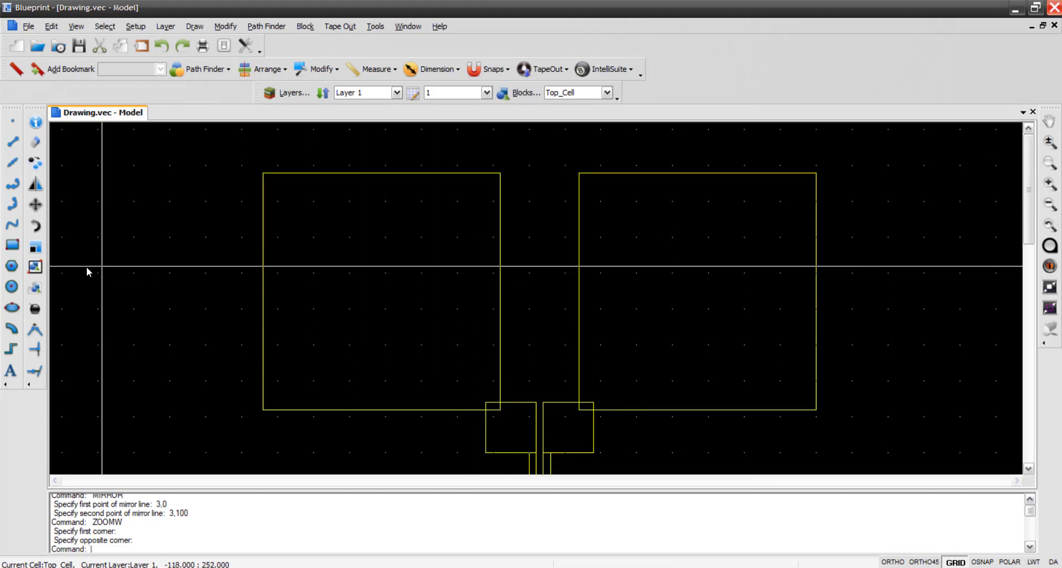
pyautogui.click(12, 244)
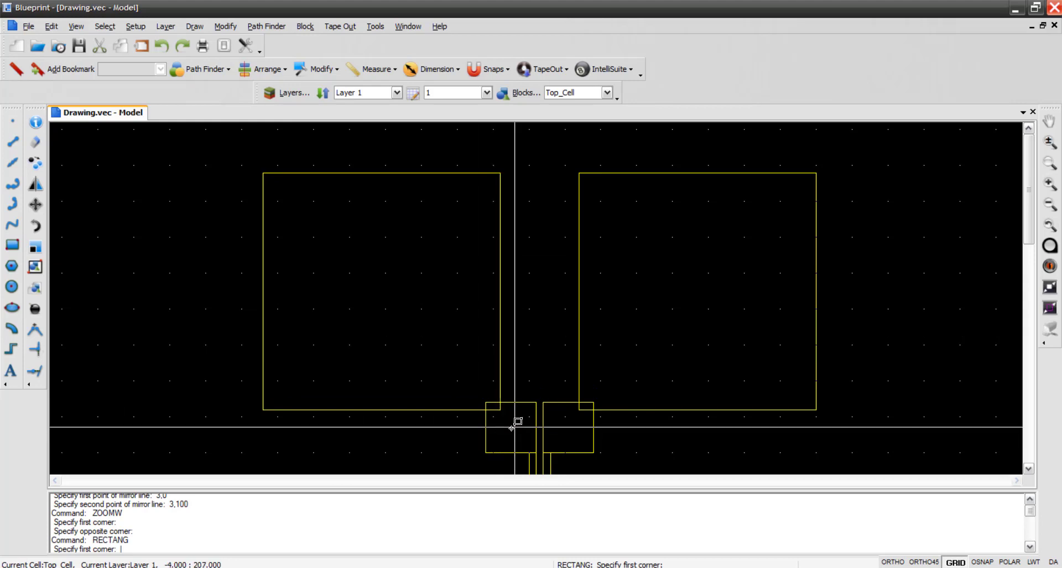
pyautogui.scroll(5, 512, 428)
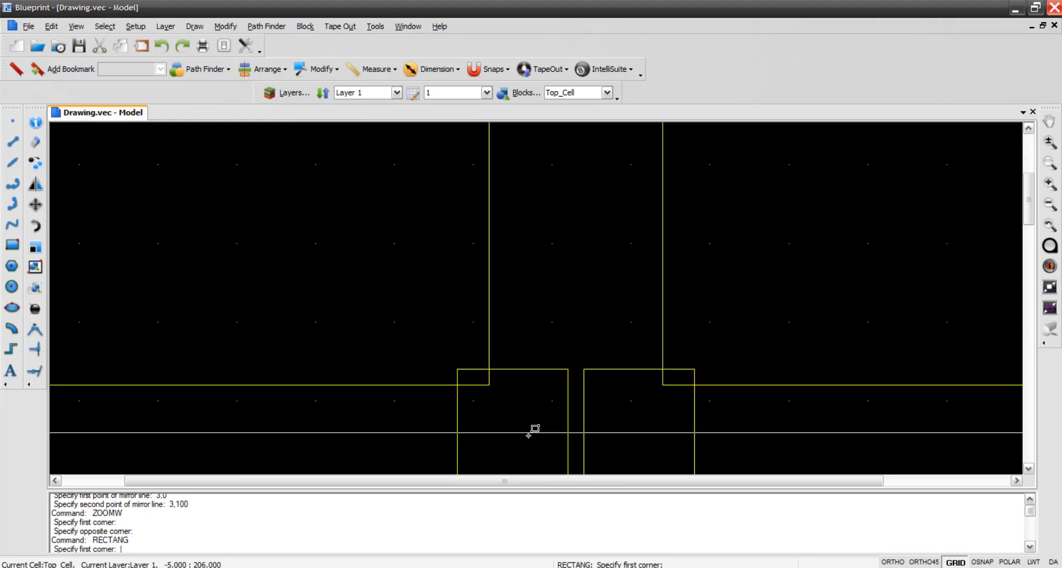
pyautogui.scroll(-2, 528, 435)
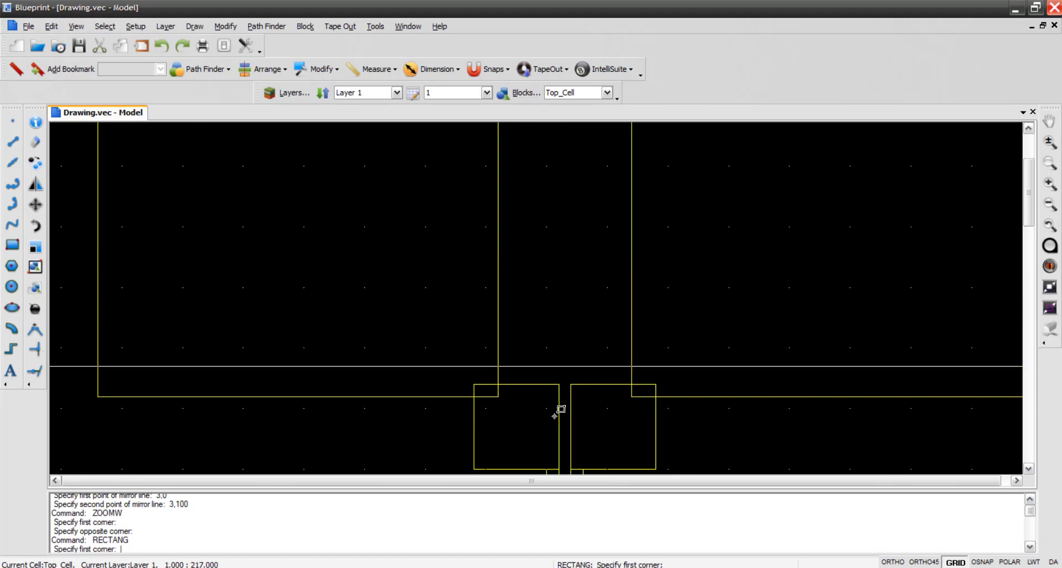
pyautogui.scroll(-2, 531, 412)
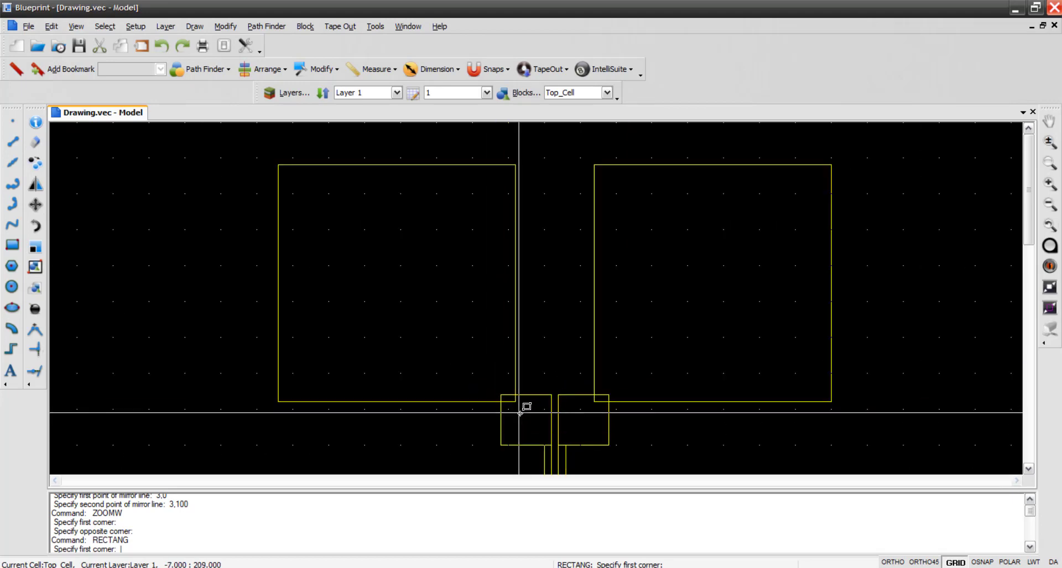
pyautogui.click(14, 247)
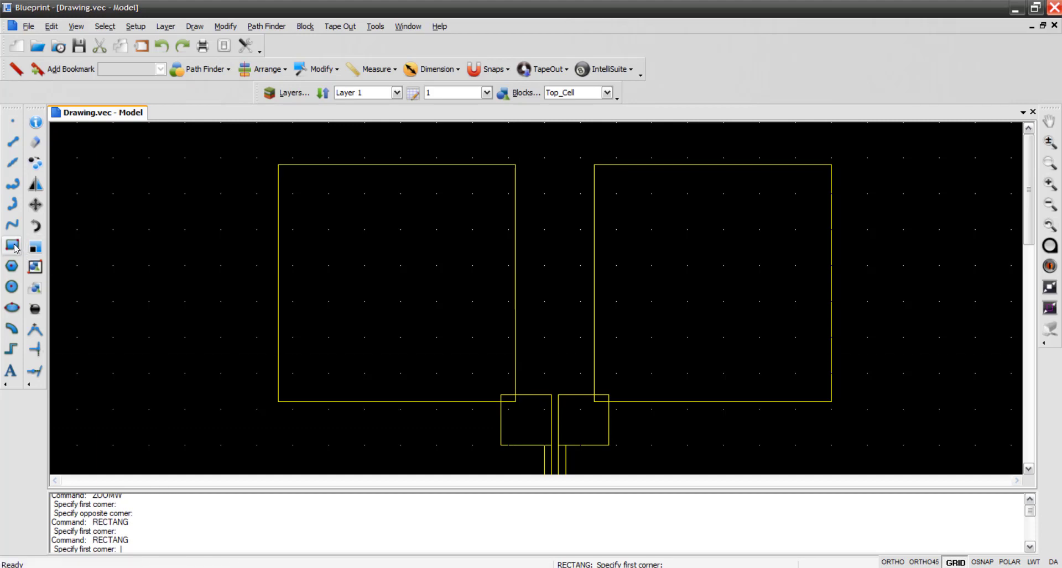
pyautogui.write('-9,203')
pyautogui.press('Return')
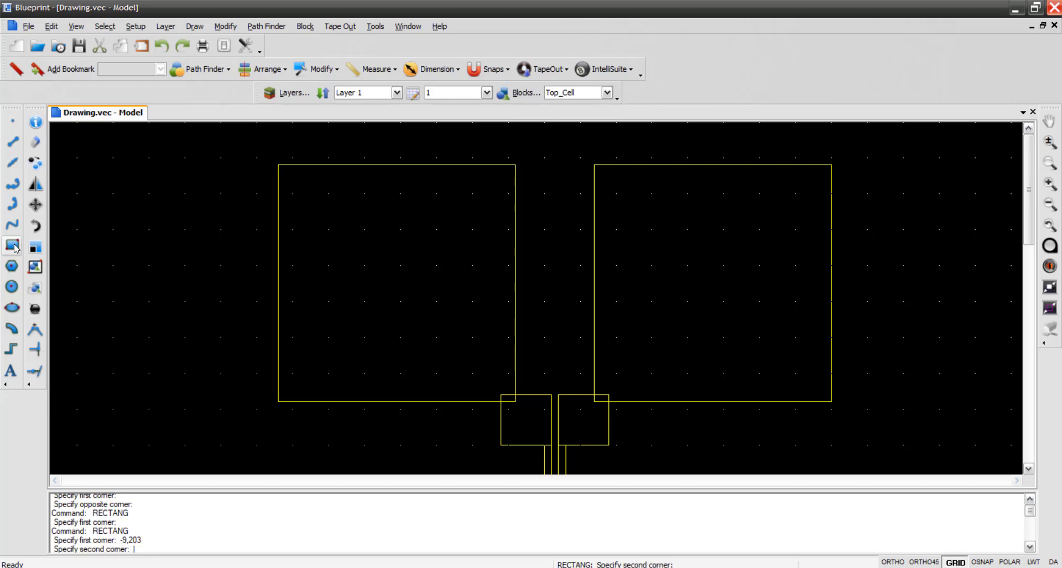
pyautogui.write('-5,207')
pyautogui.press('Return')
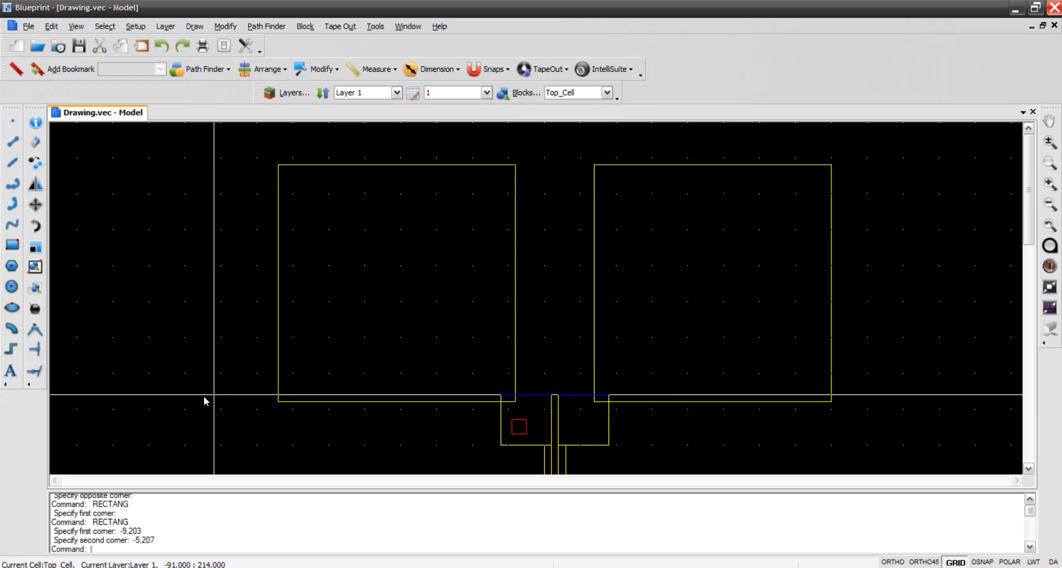
# Move the small Layer 1 square in the left connecting square from base point -6,205 to -4,207
pyautogui.scroll(3, 524, 444)
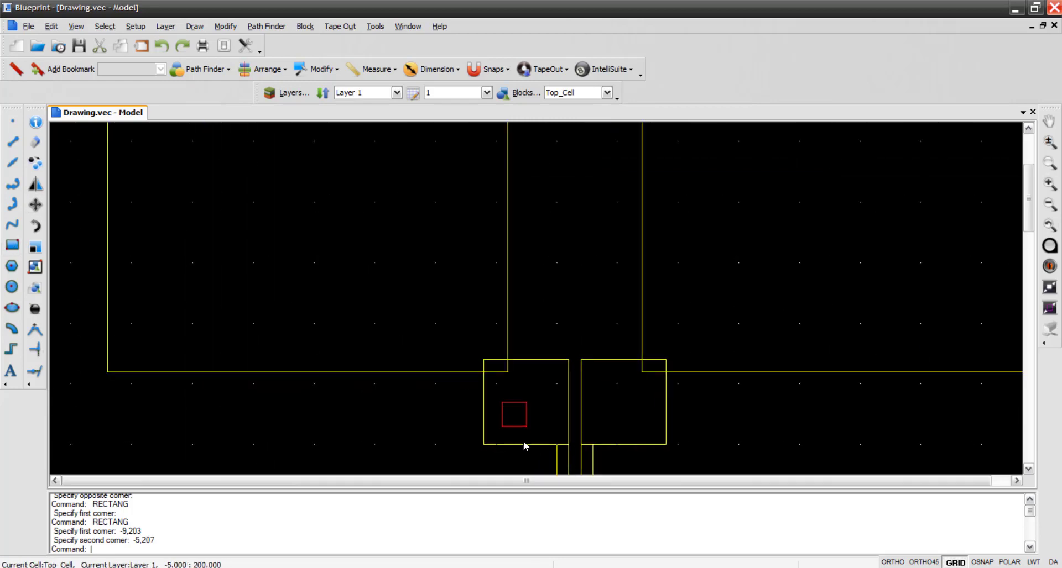
pyautogui.click(518, 428)
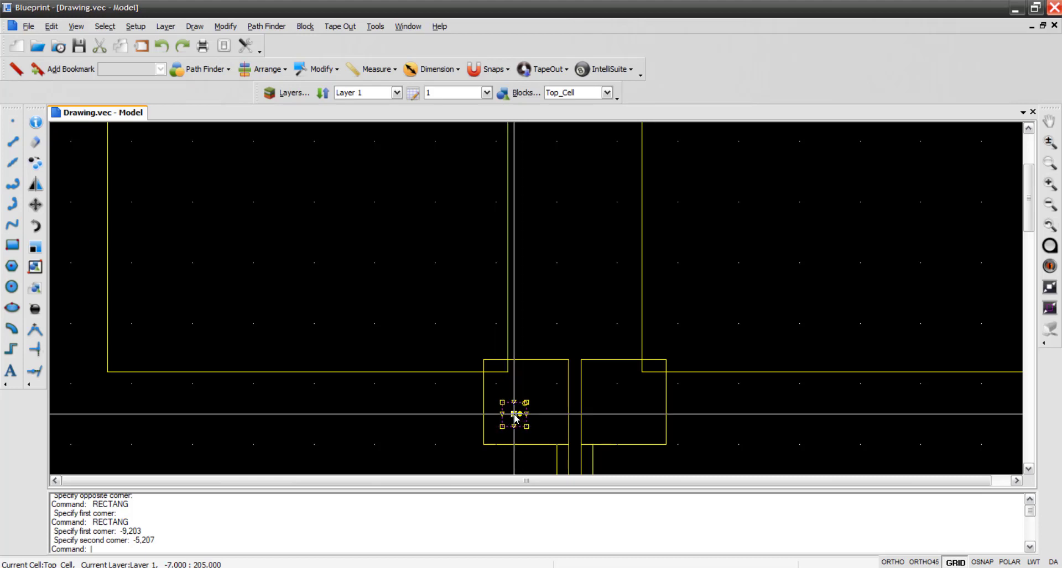
pyautogui.rightClick(514, 419)
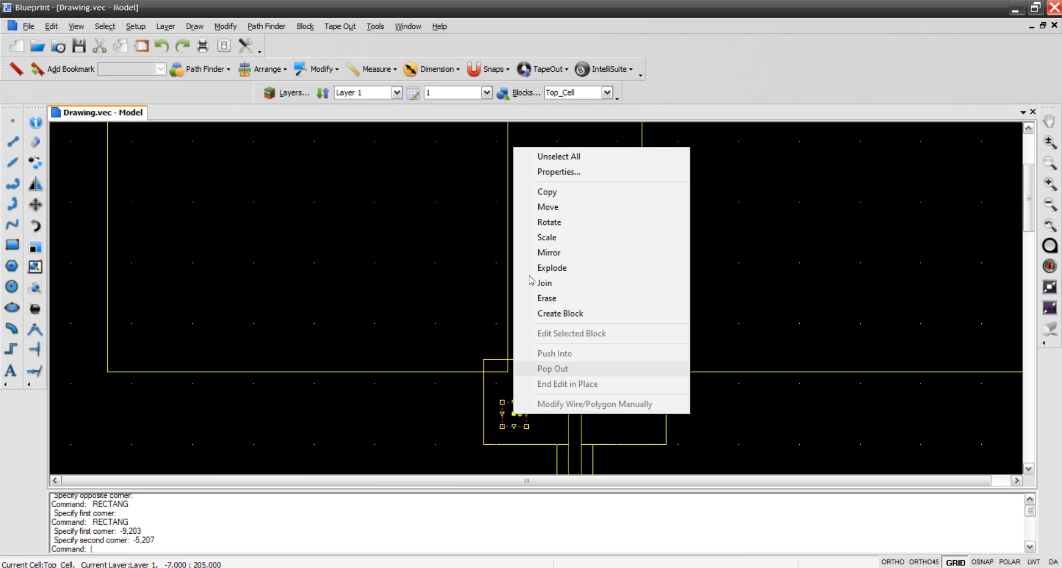
pyautogui.click(540, 208)
pyautogui.click(520, 415)
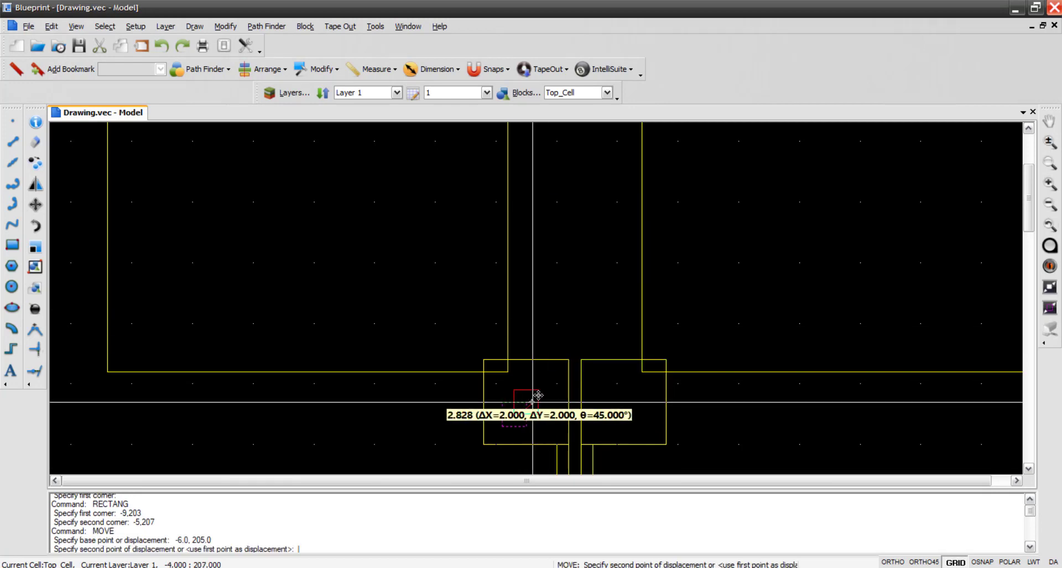
pyautogui.click(538, 396)
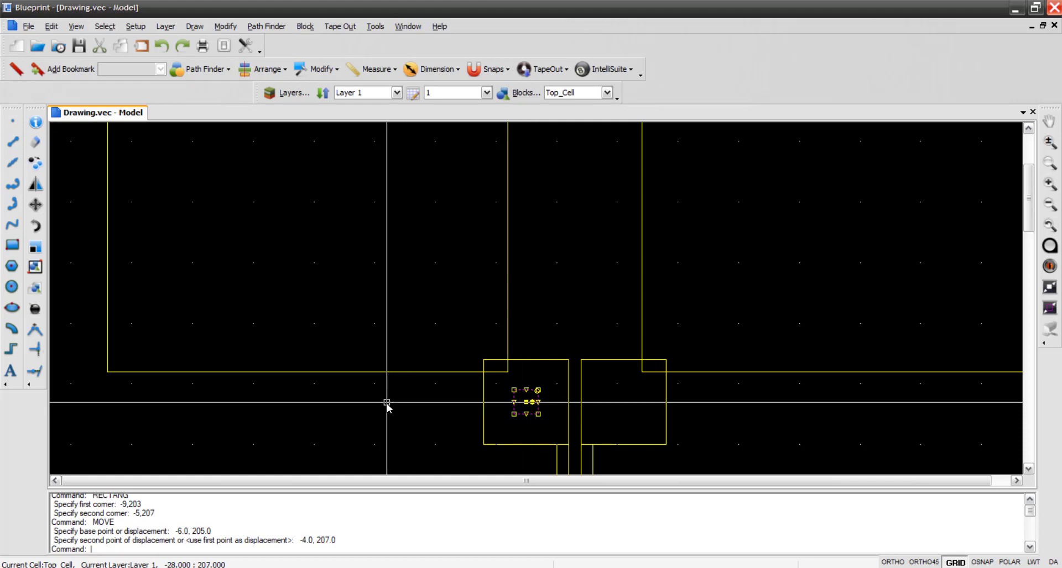
pyautogui.press('Escape')
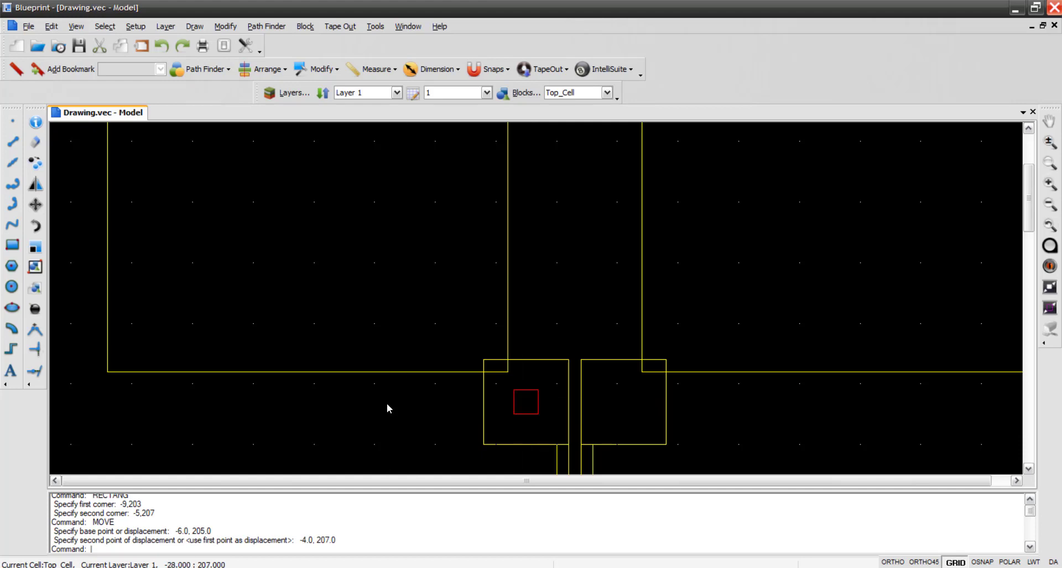
# Mirror the small Layer 1 square about the line from 3,0 to 3,100, keeping the original
pyautogui.click(532, 414)
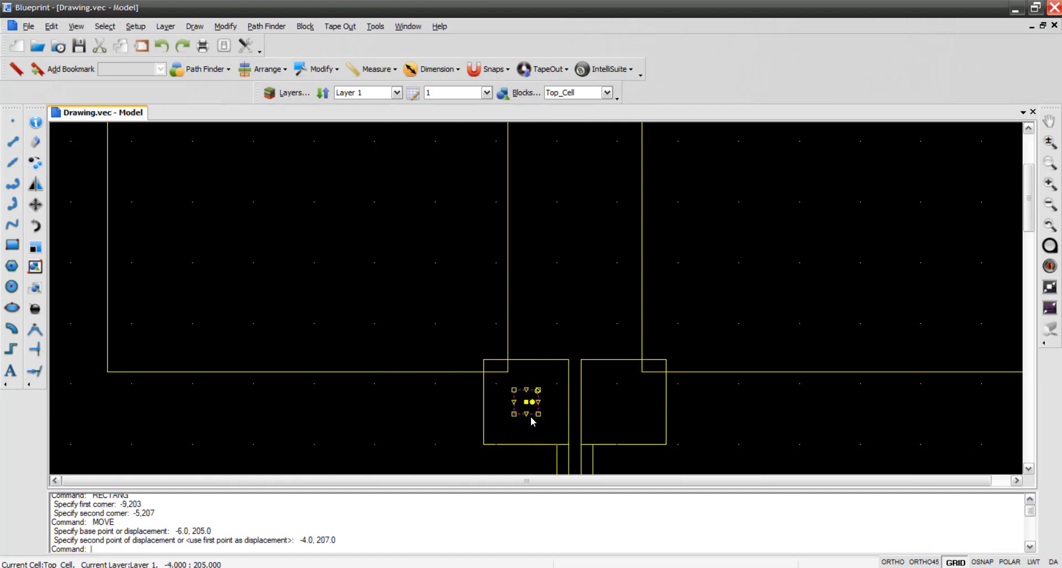
pyautogui.click(41, 189)
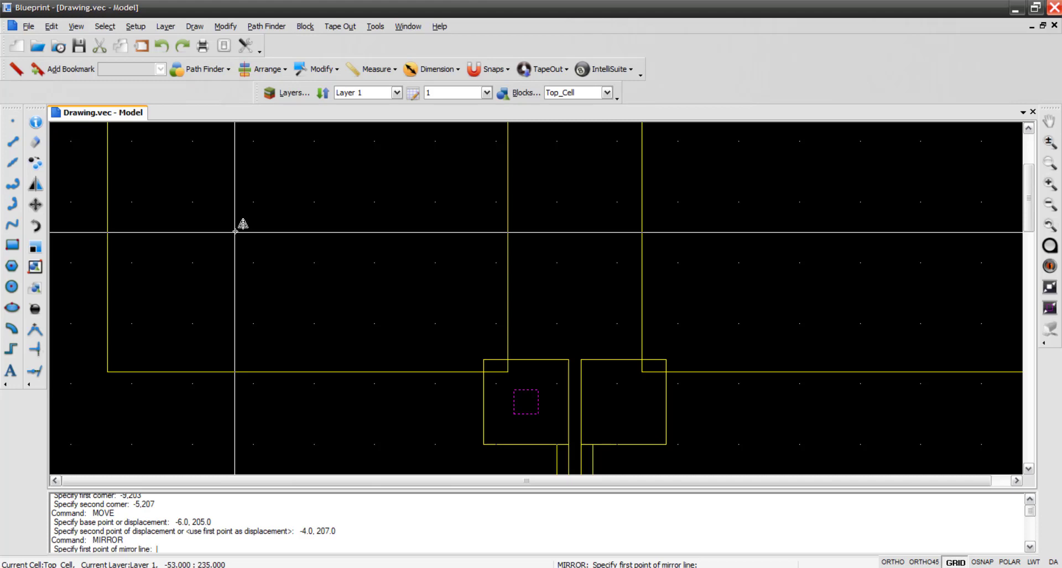
pyautogui.write('3,0')
pyautogui.press('Return')
pyautogui.write('3,100')
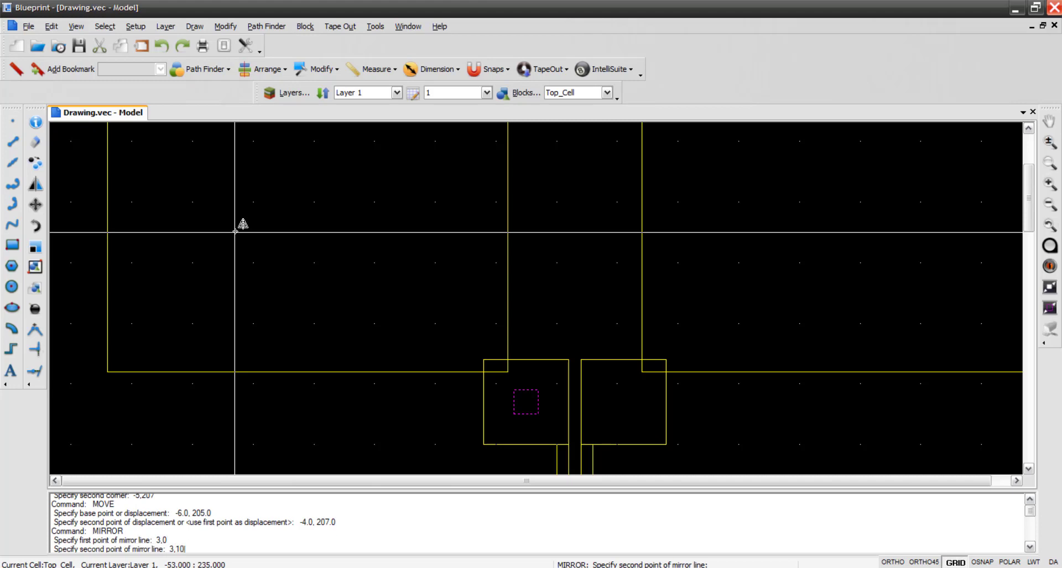
pyautogui.press('Return')
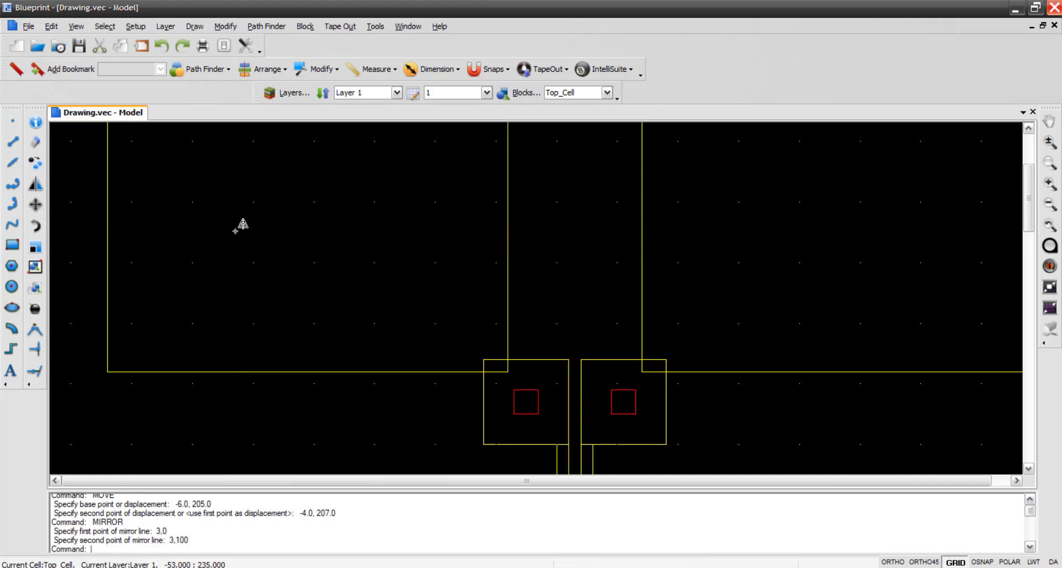
pyautogui.scroll(-2, 420, 316)
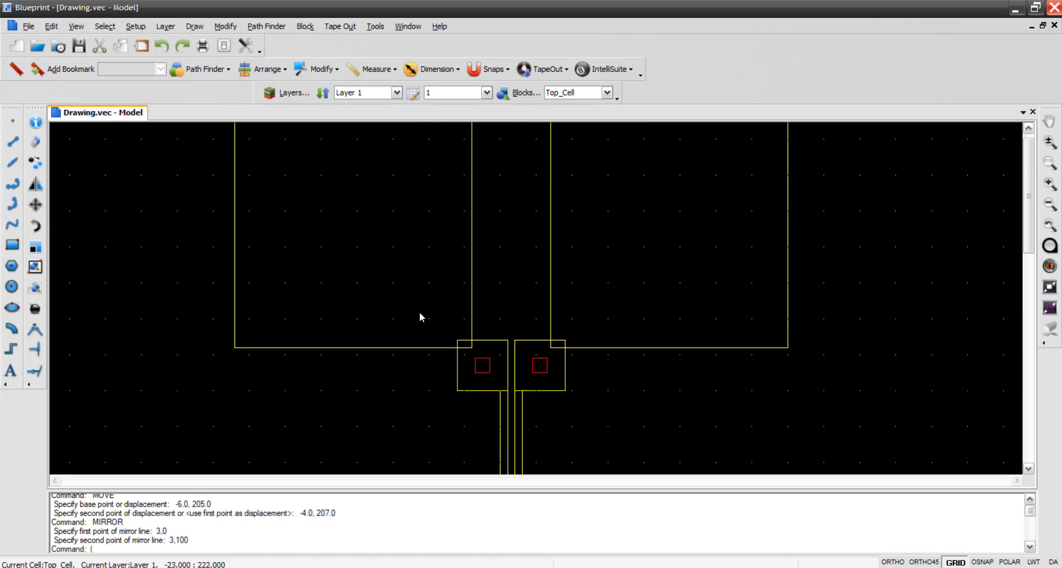
pyautogui.scroll(-2, 420, 316)
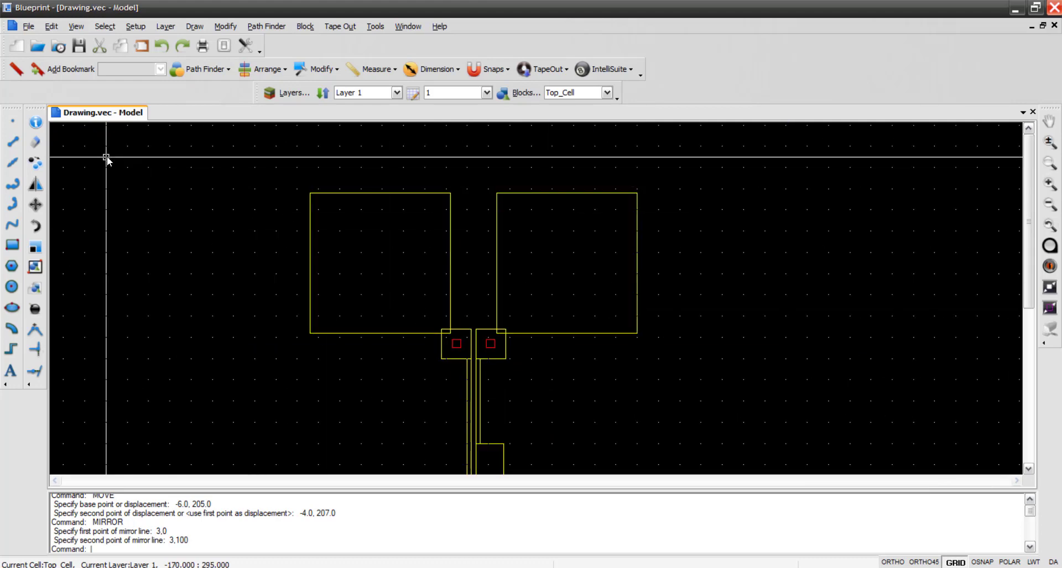
pyautogui.scroll(1, 285, 191)
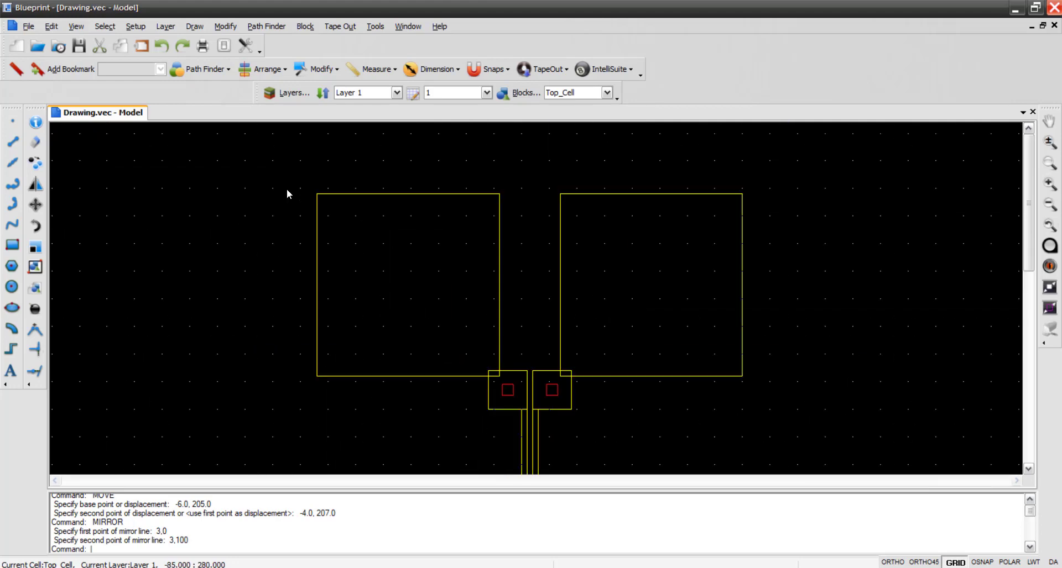
pyautogui.click(487, 92)
pyautogui.click(482, 110)
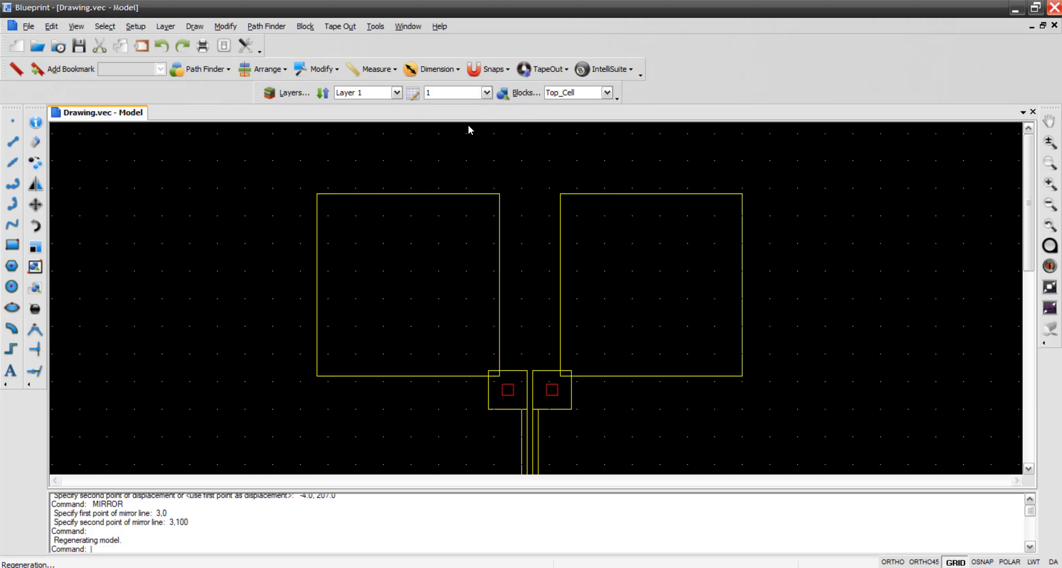
pyautogui.scroll(1, 351, 265)
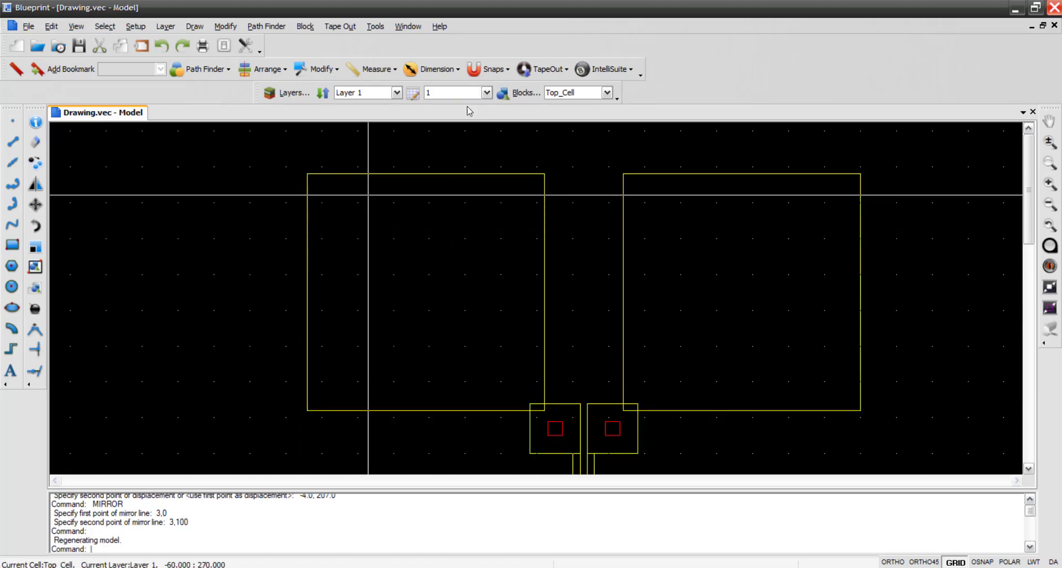
pyautogui.click(487, 93)
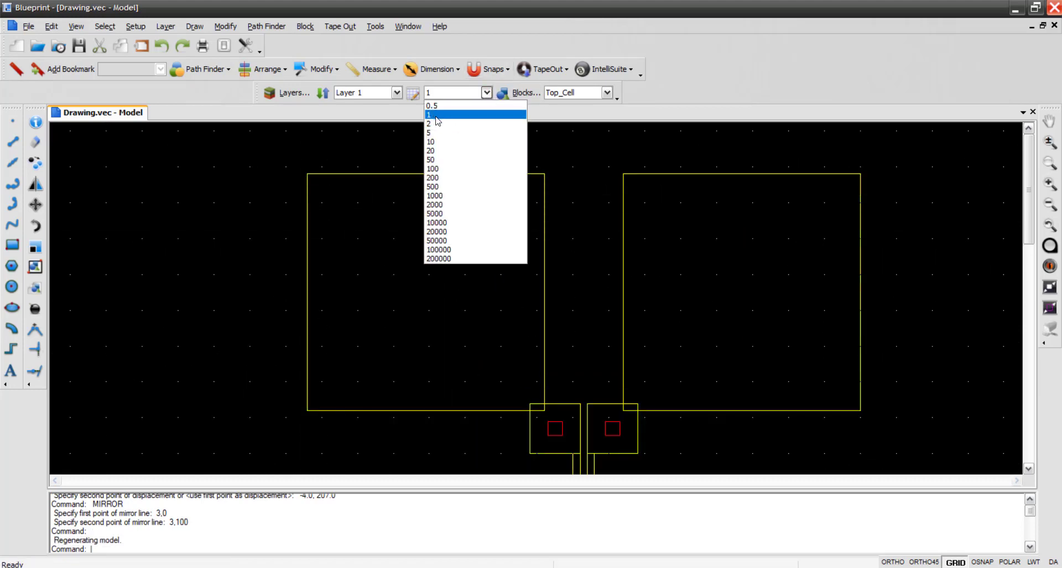
pyautogui.click(247, 179)
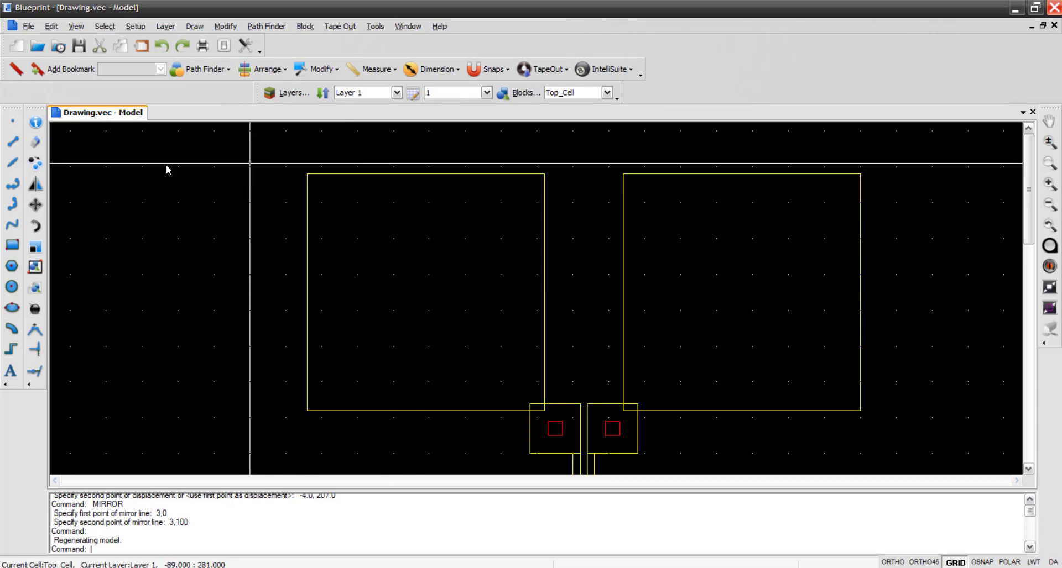
# Draw a rectangle on Layer 1 inside the left large square, from corner -70,273 to corner -12,219
pyautogui.click(12, 245)
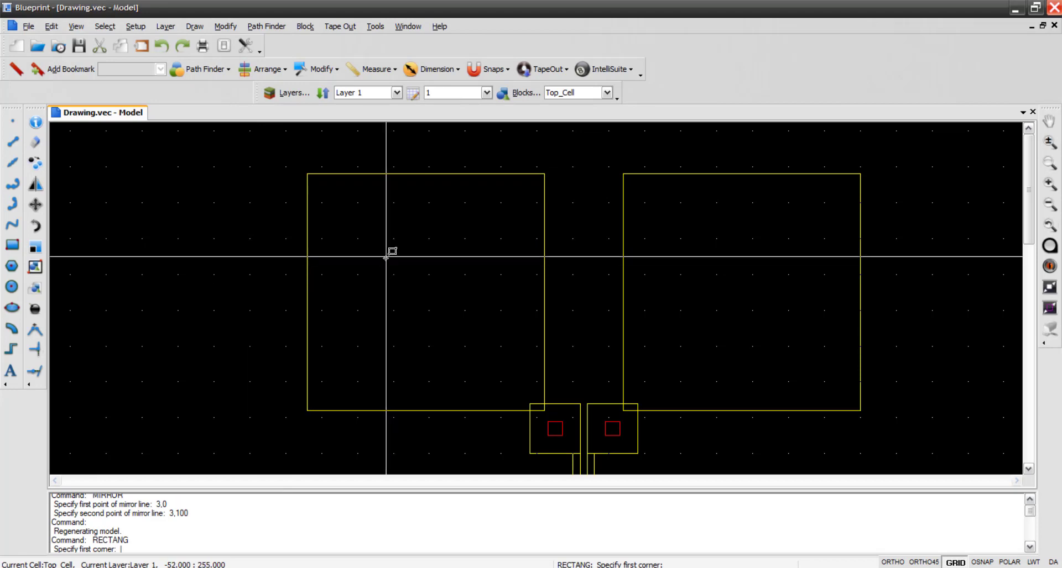
pyautogui.click(321, 191)
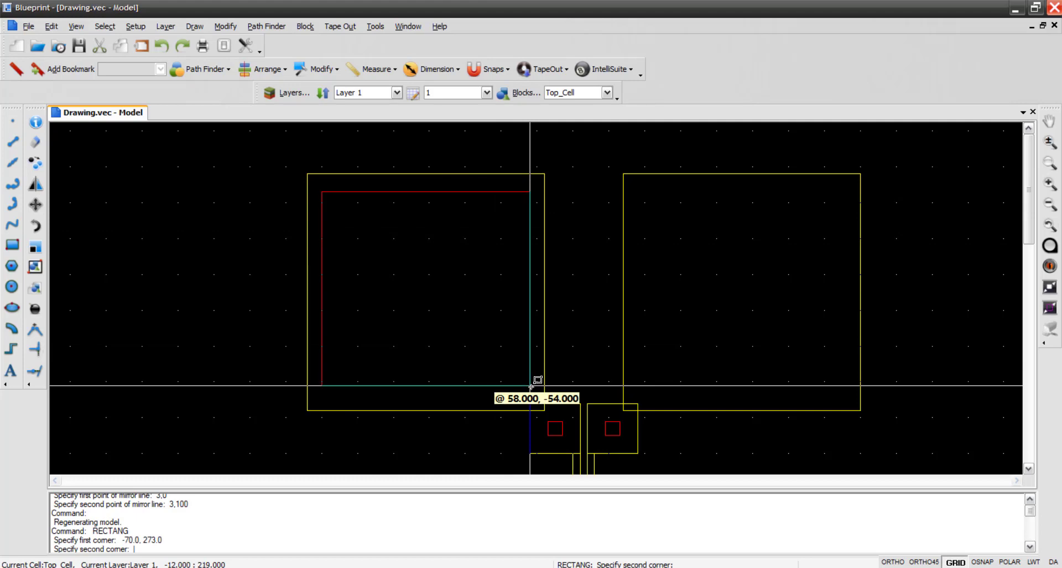
pyautogui.click(530, 385)
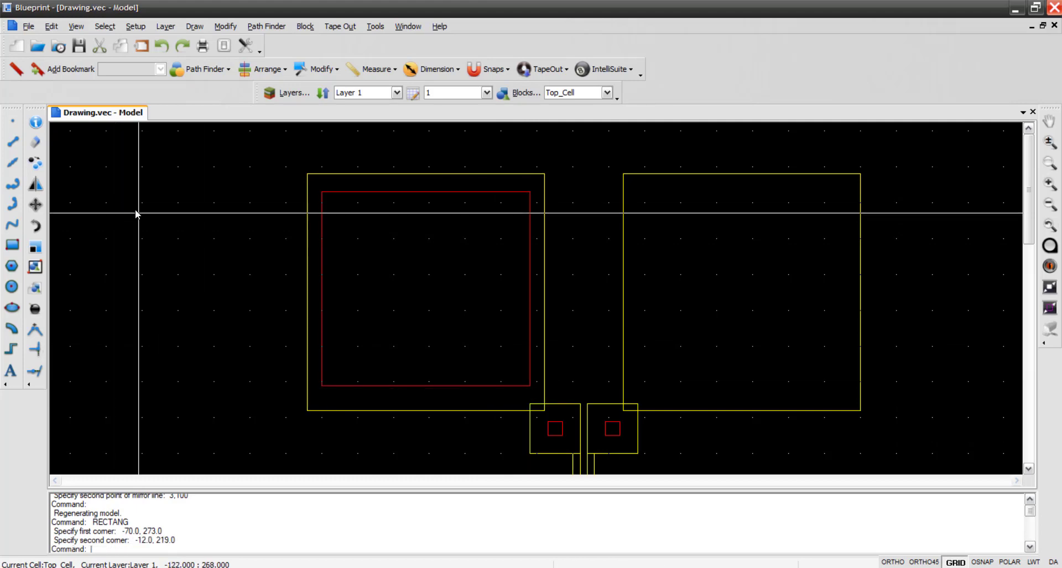
# Try to reposition the large Layer 1 rectangle through its properties, with centre X -40 and centre Y 250
pyautogui.click(402, 386)
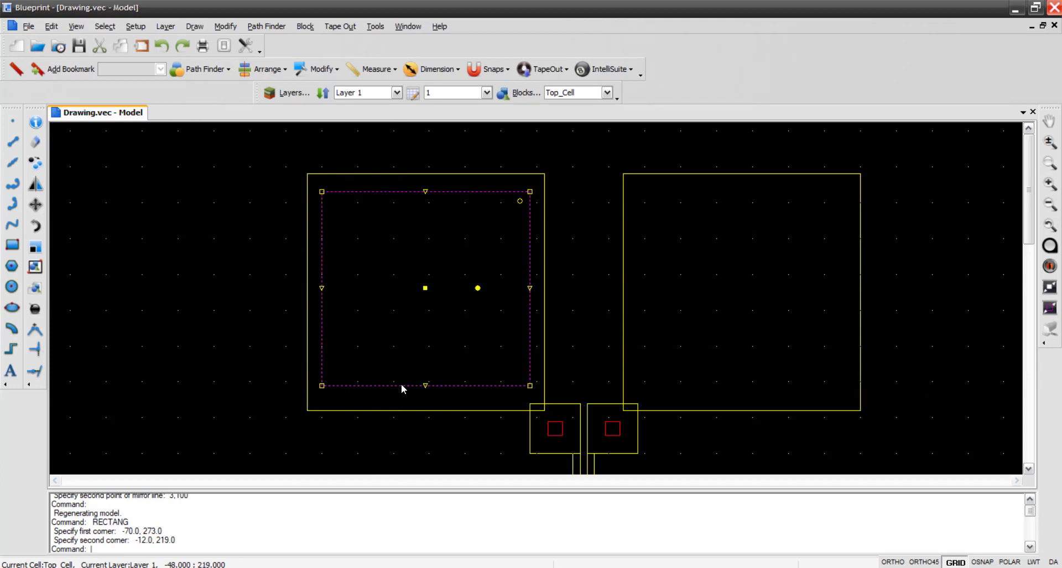
pyautogui.rightClick(401, 387)
pyautogui.click(431, 144)
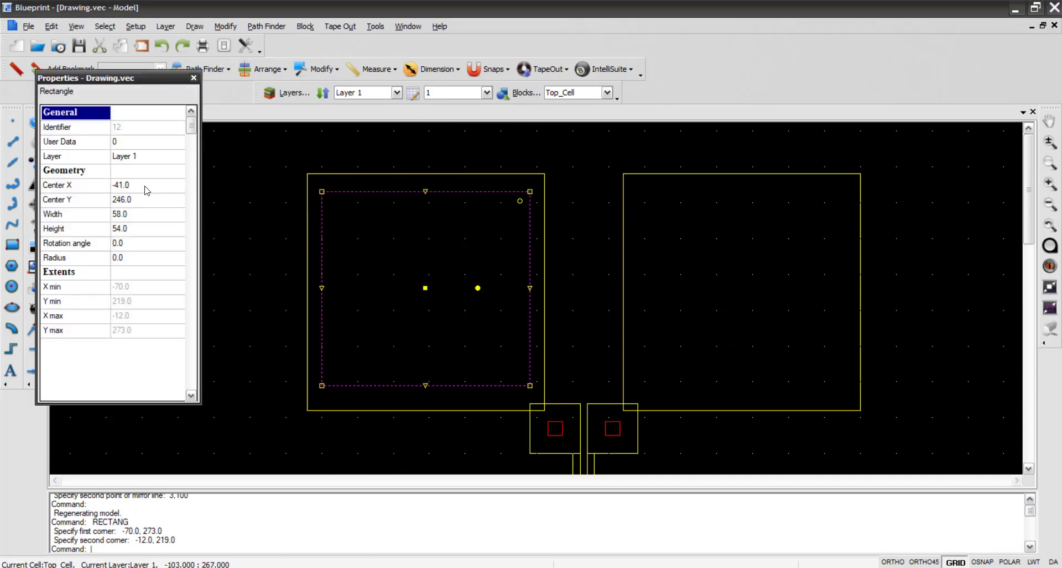
pyautogui.click(147, 186)
pyautogui.click(146, 186)
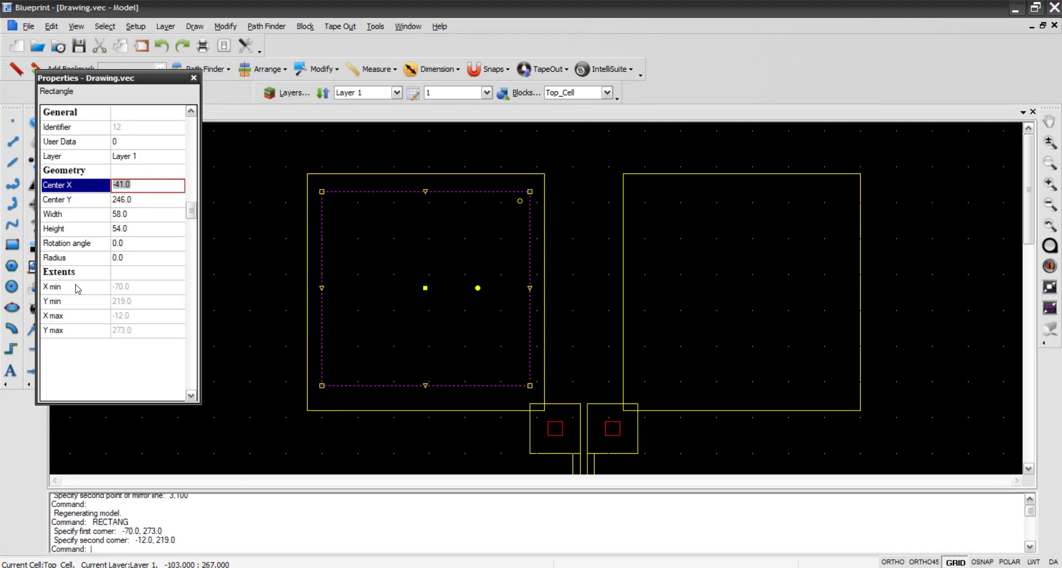
pyautogui.write('-40')
pyautogui.press('Return')
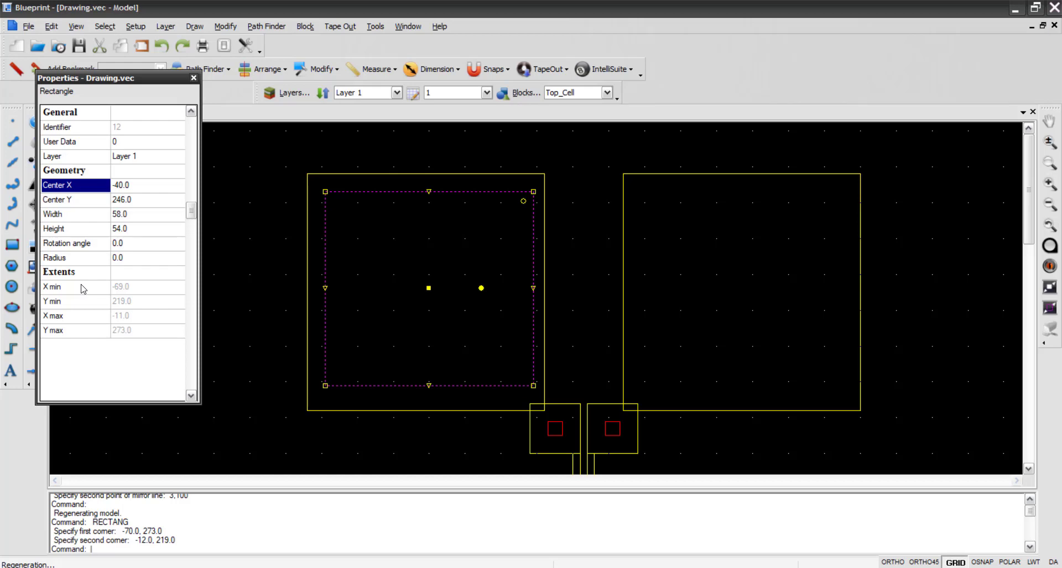
pyautogui.click(142, 191)
pyautogui.click(143, 200)
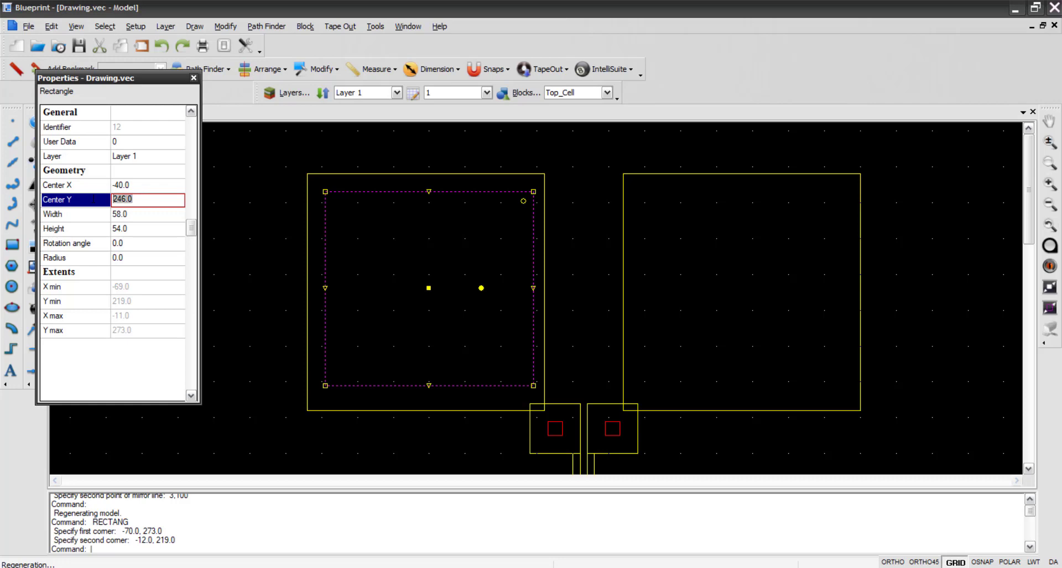
pyautogui.write('250')
pyautogui.press('Return')
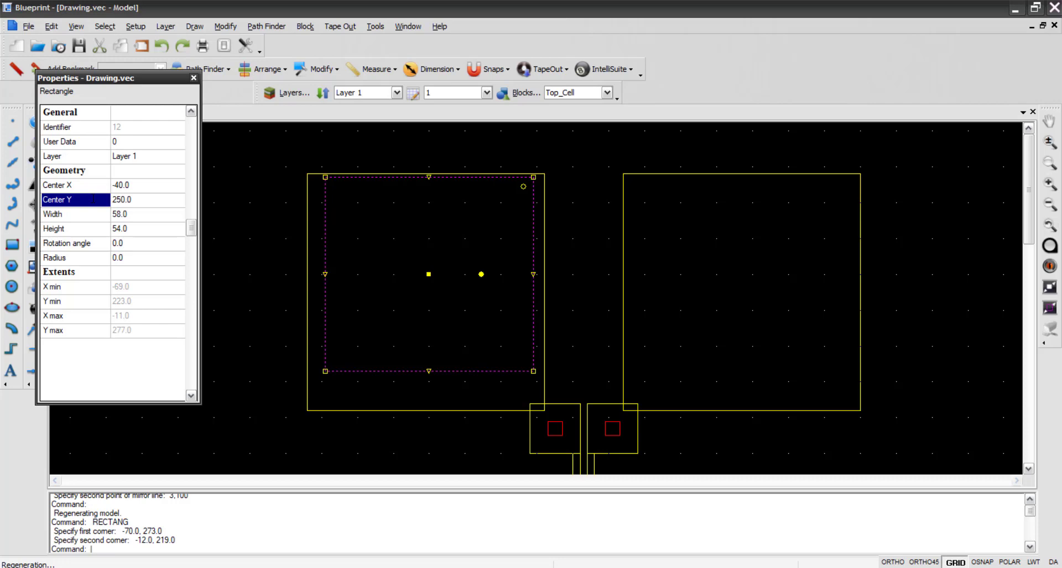
pyautogui.click(194, 77)
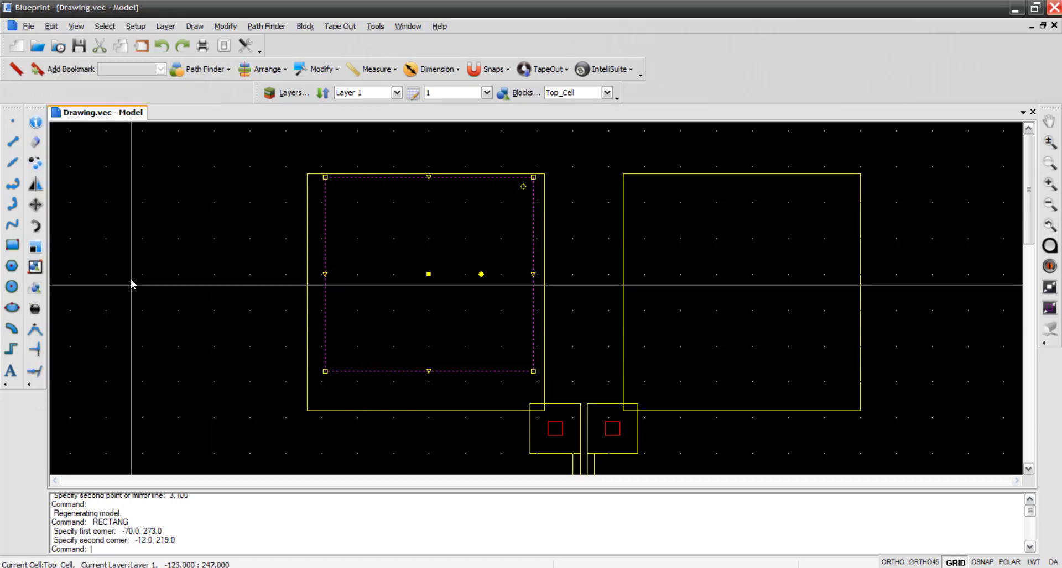
# Undo both centre coordinate changes of the large Layer 1 rectangle and deselect it
pyautogui.hotkey('ctrl', 'z')
pyautogui.hotkey('ctrl', 'z')
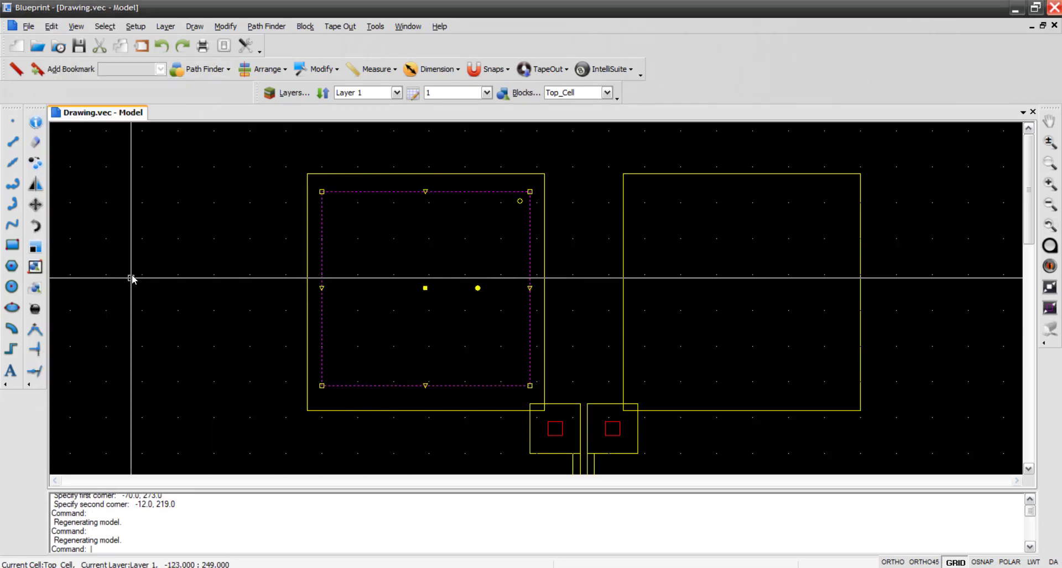
pyautogui.press('Escape')
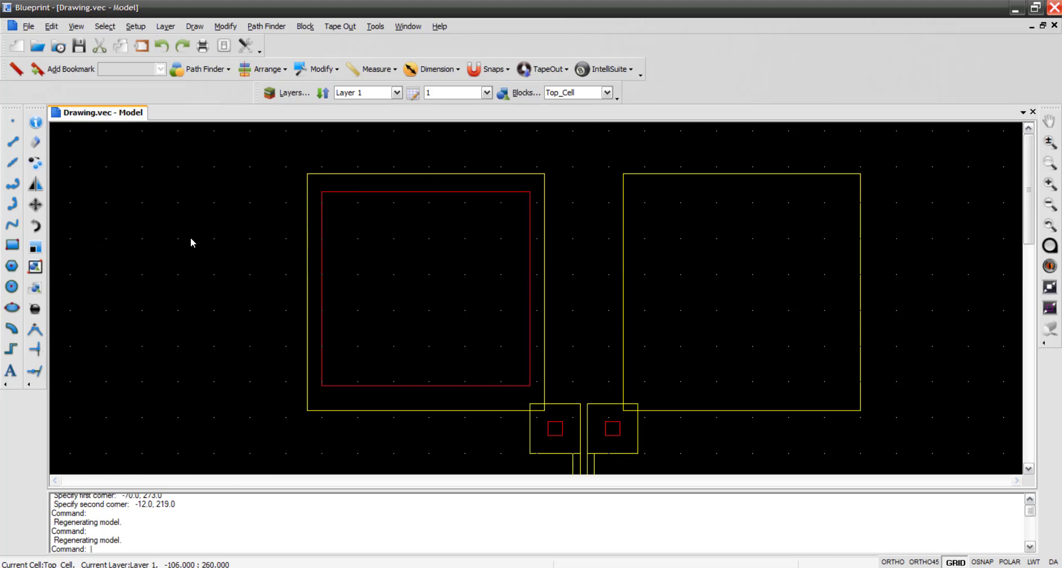
# Stretch the large Layer 1 rectangle's lower edge slightly downward, closer to the lower edge of the surrounding Layer 2 square
pyautogui.click(464, 385)
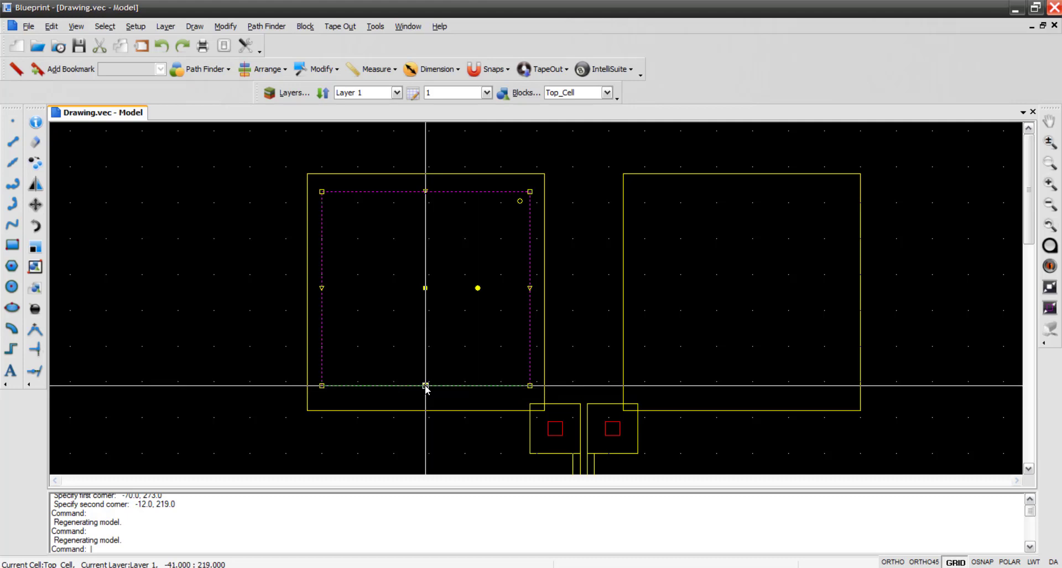
pyautogui.click(425, 385)
pyautogui.click(425, 395)
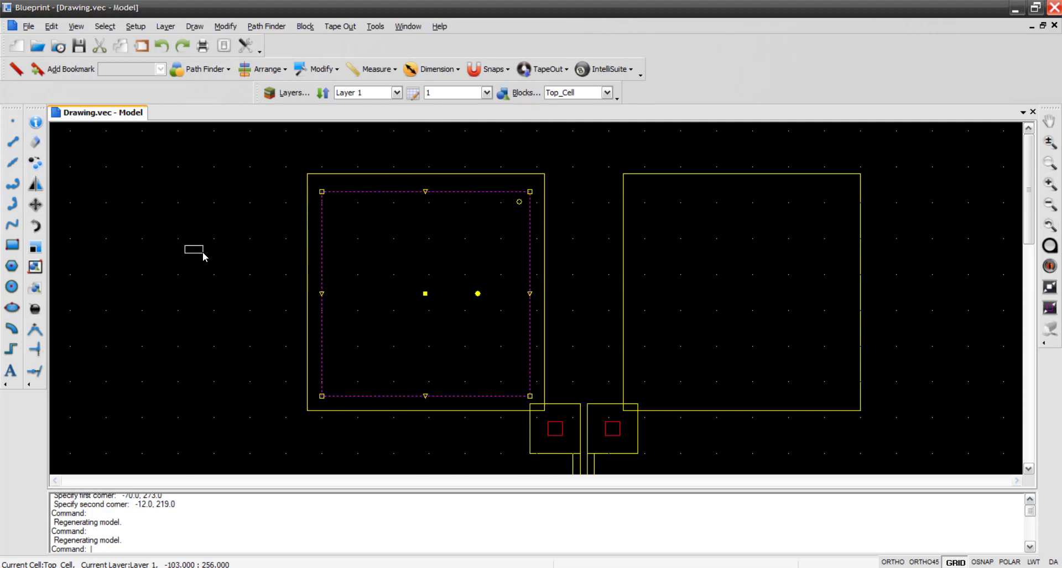
pyautogui.press('Escape')
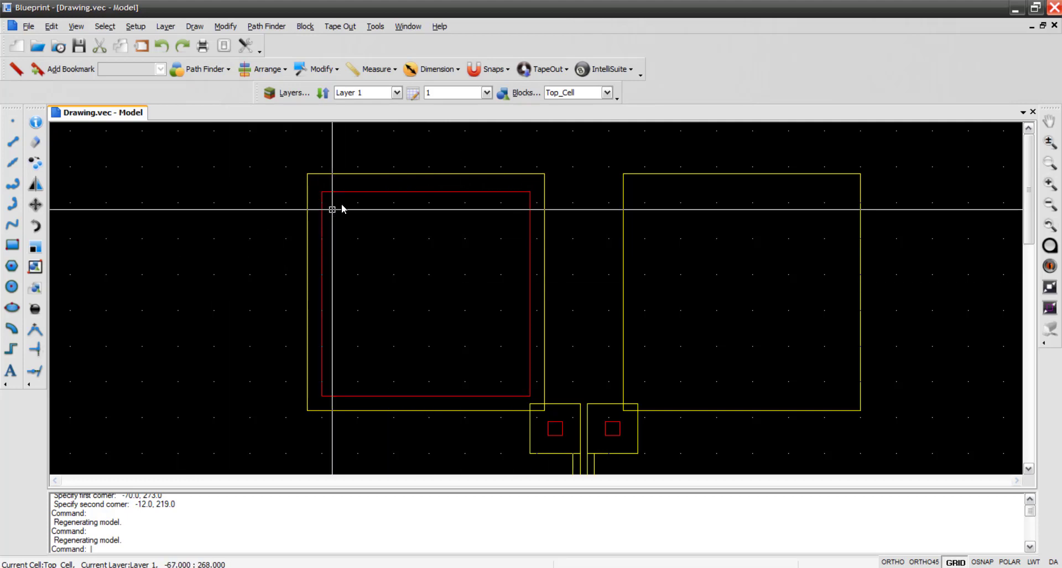
# Mirror the large Layer 1 rectangle about the vertical line through points 3,0 and 3,100
pyautogui.click(368, 192)
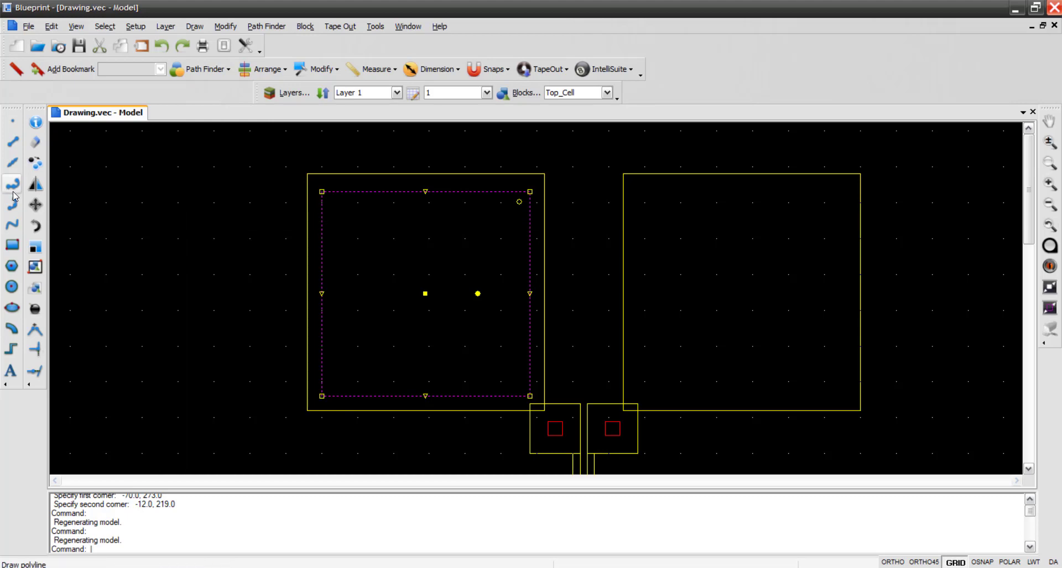
pyautogui.click(35, 186)
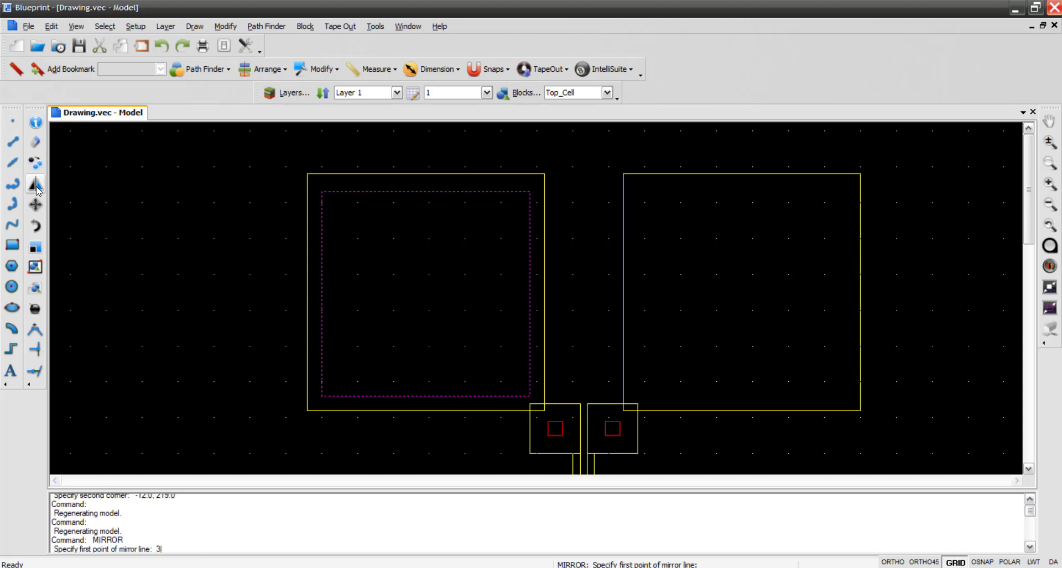
pyautogui.write('3,0')
pyautogui.press('Return')
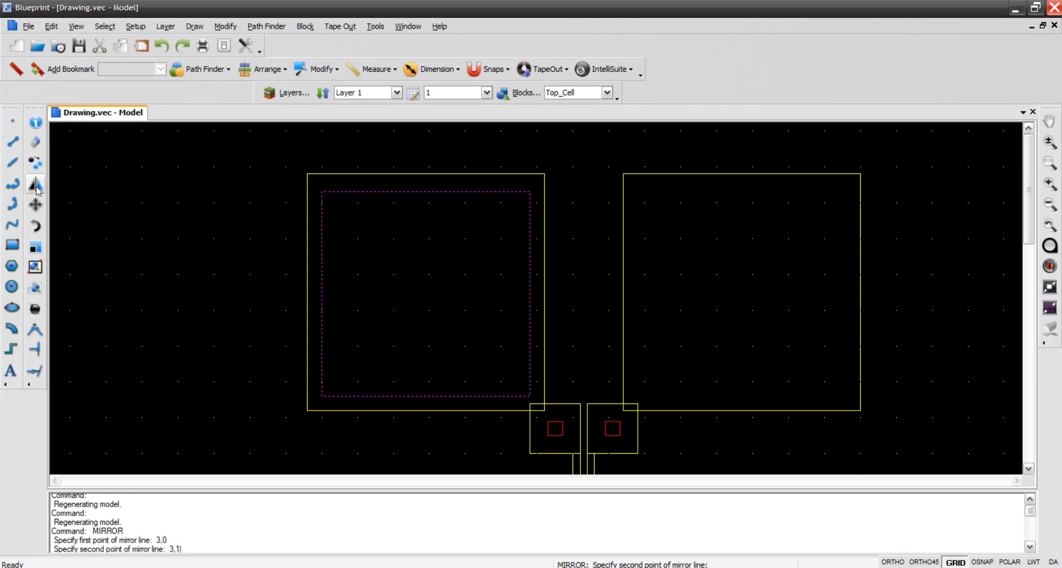
pyautogui.press('Return')
pyautogui.press('Escape')
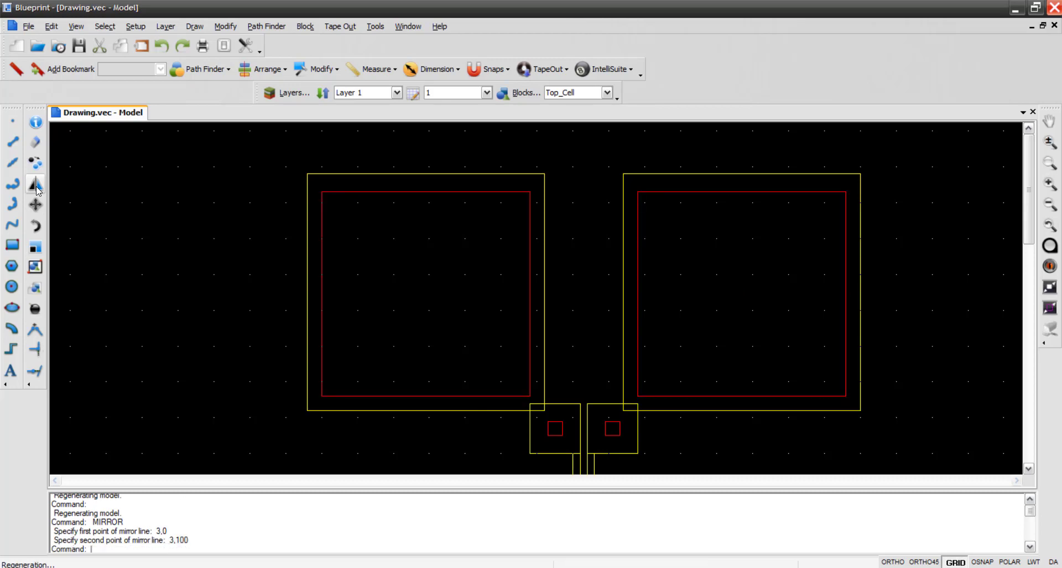
# Draw a rectangle on Layer 3 over the left large Layer 1 rectangle, from corner -70,273 to corner -12,216
pyautogui.scroll(-1, 437, 301)
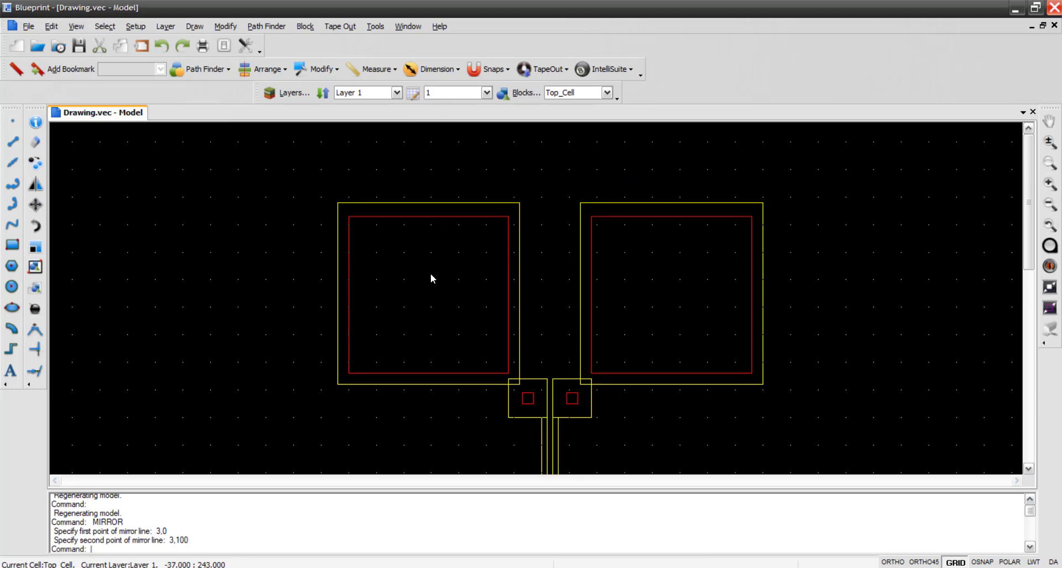
pyautogui.click(397, 92)
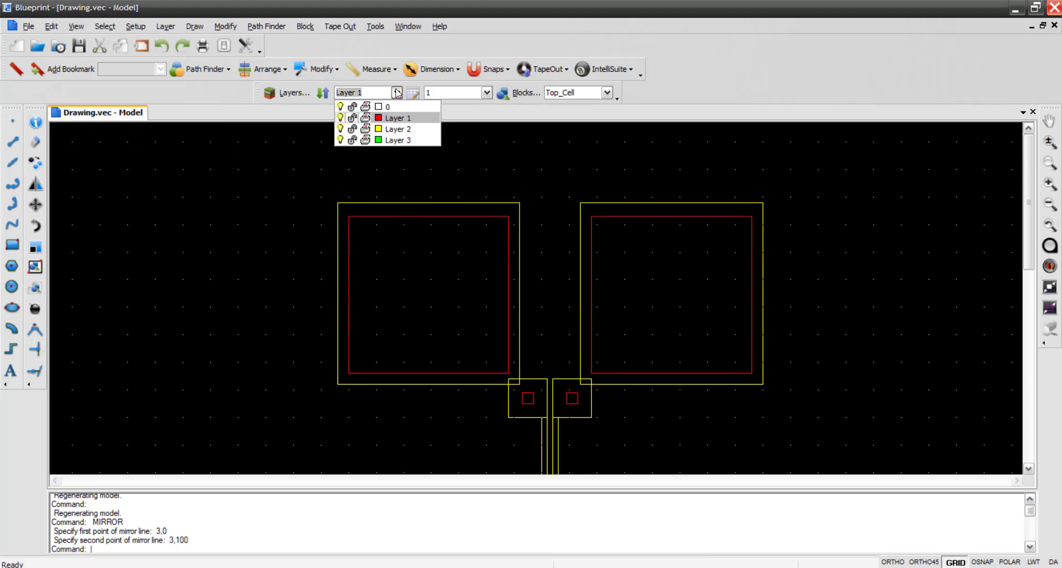
pyautogui.click(405, 141)
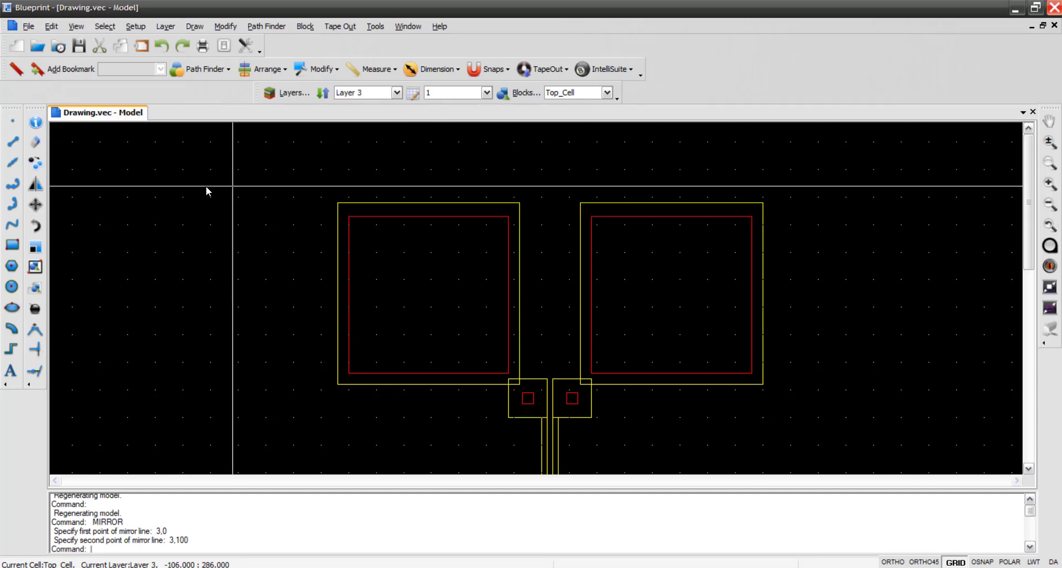
pyautogui.click(397, 93)
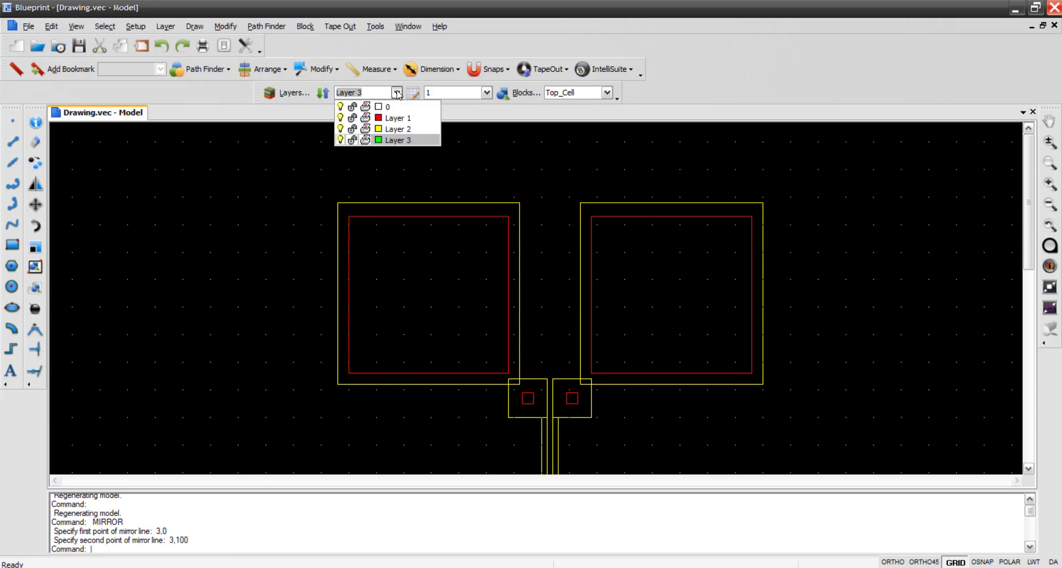
pyautogui.click(409, 141)
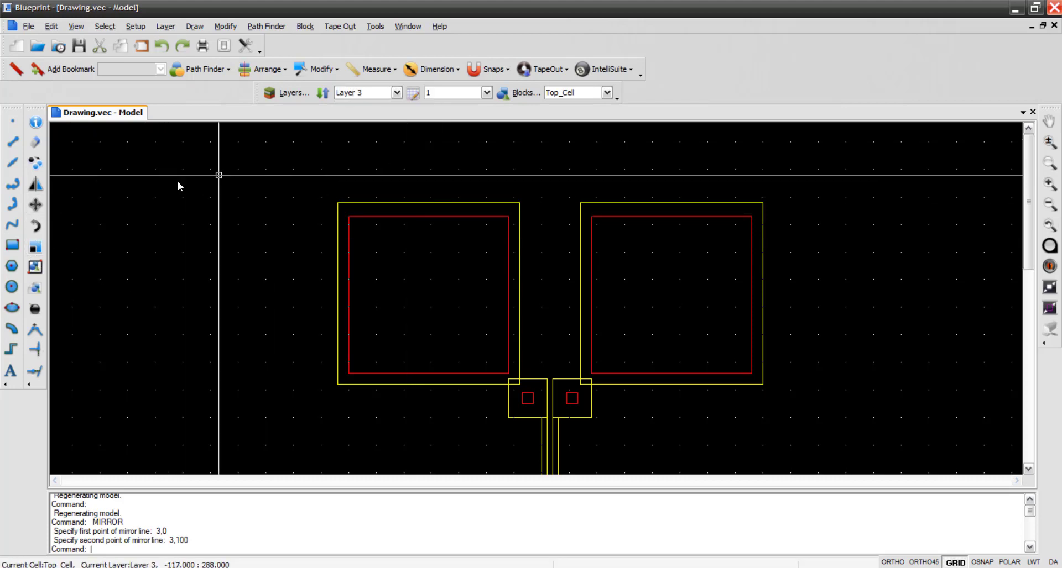
pyautogui.click(13, 247)
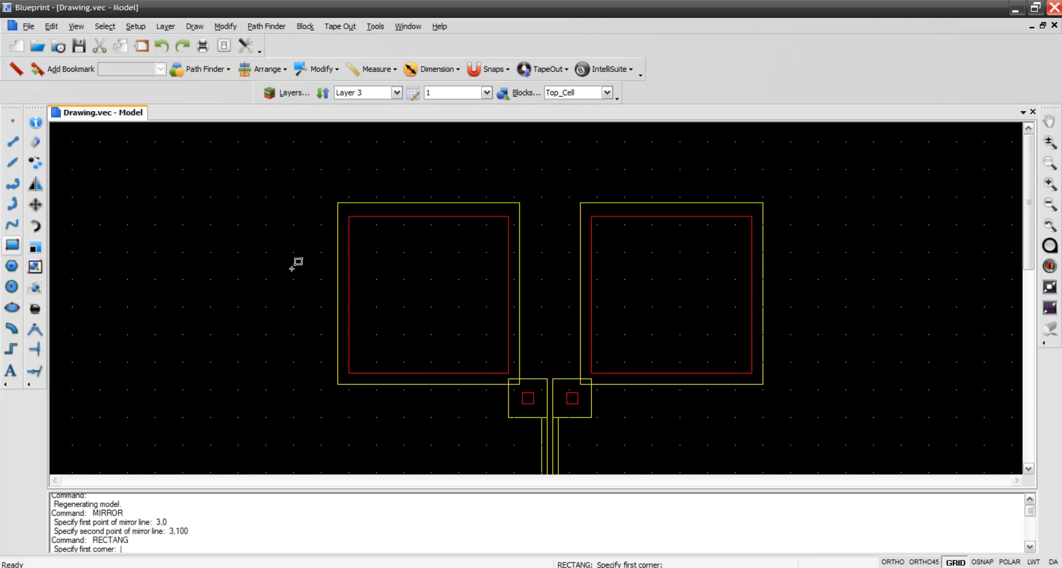
pyautogui.click(349, 217)
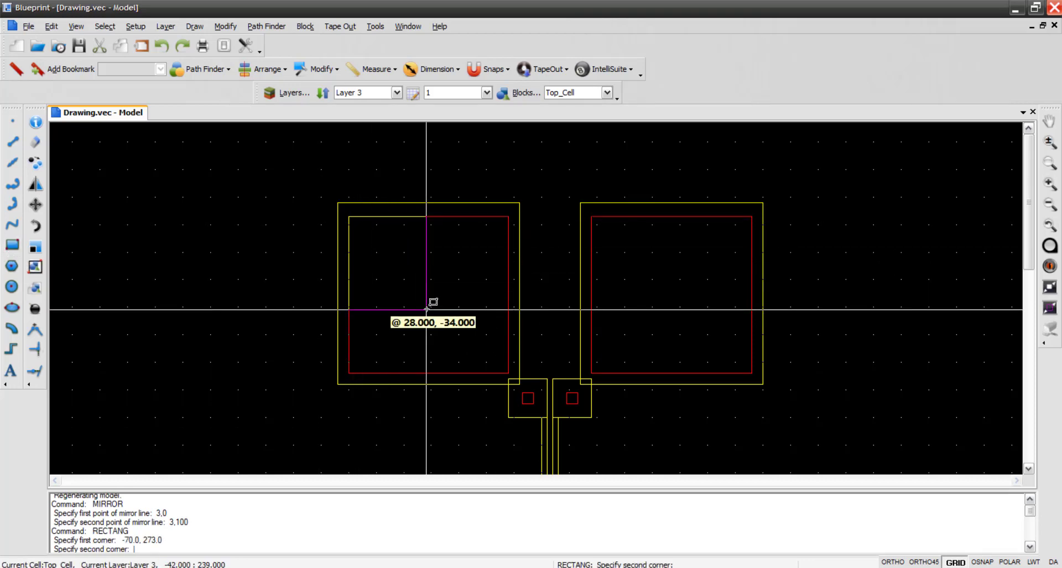
pyautogui.click(507, 373)
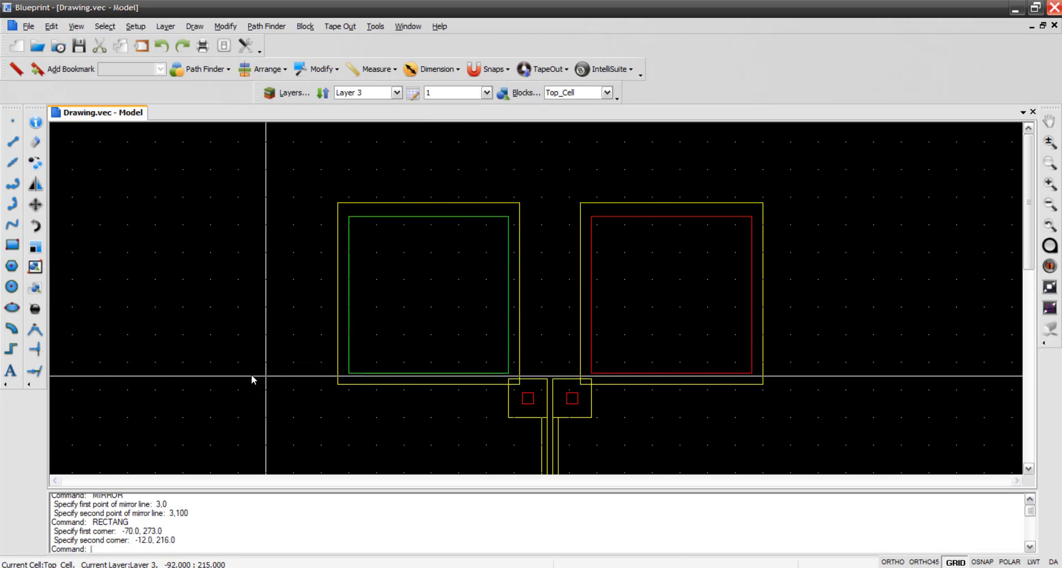
pyautogui.click(592, 219)
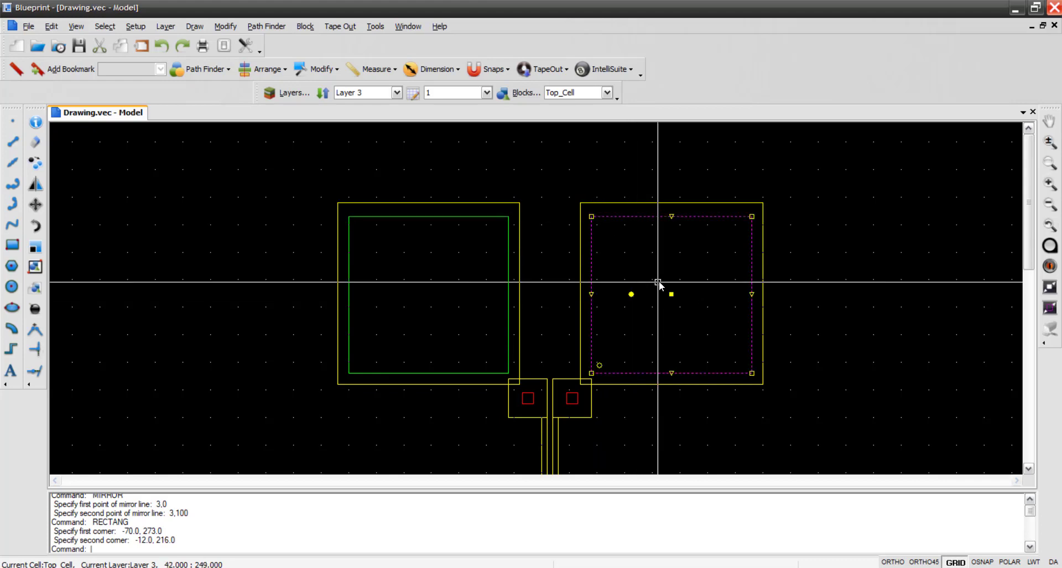
pyautogui.press('Escape')
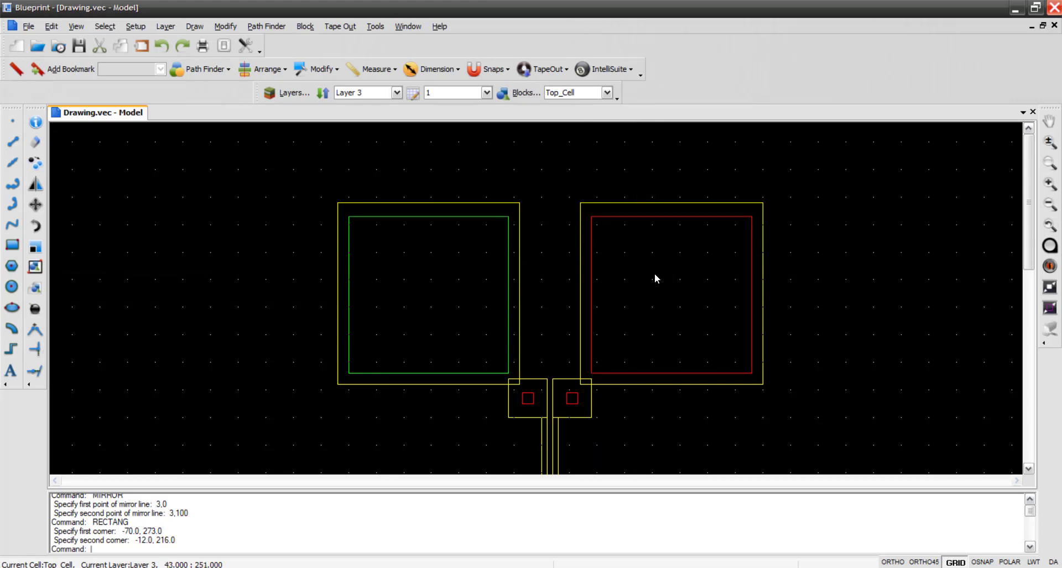
pyautogui.click(13, 245)
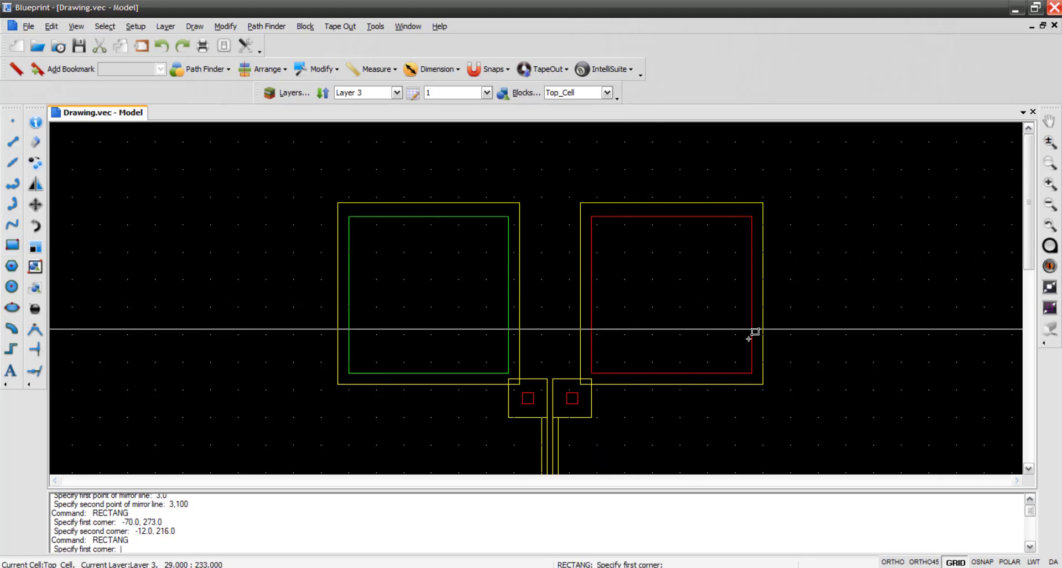
pyautogui.click(591, 213)
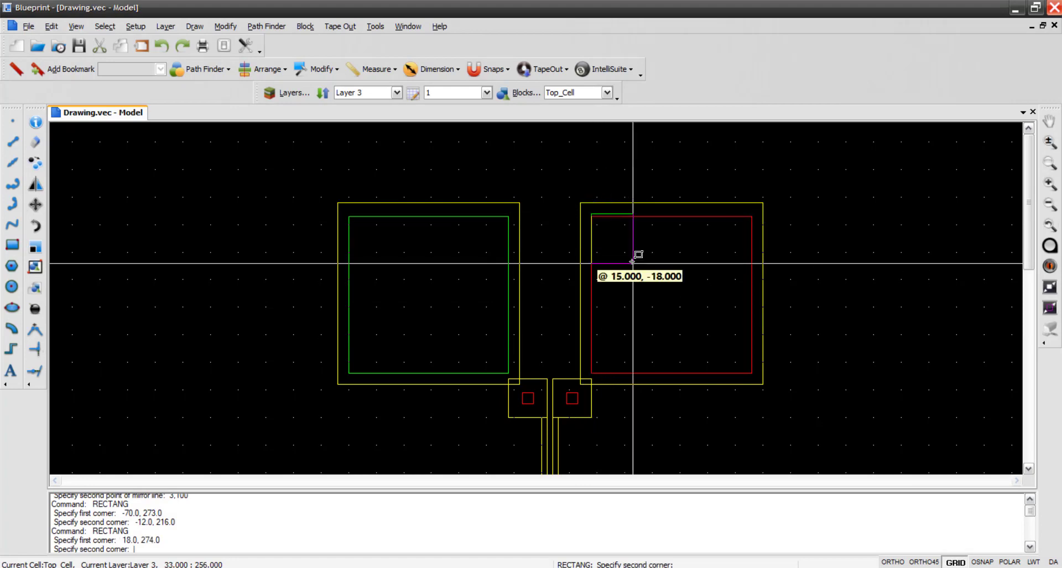
pyautogui.press('Escape')
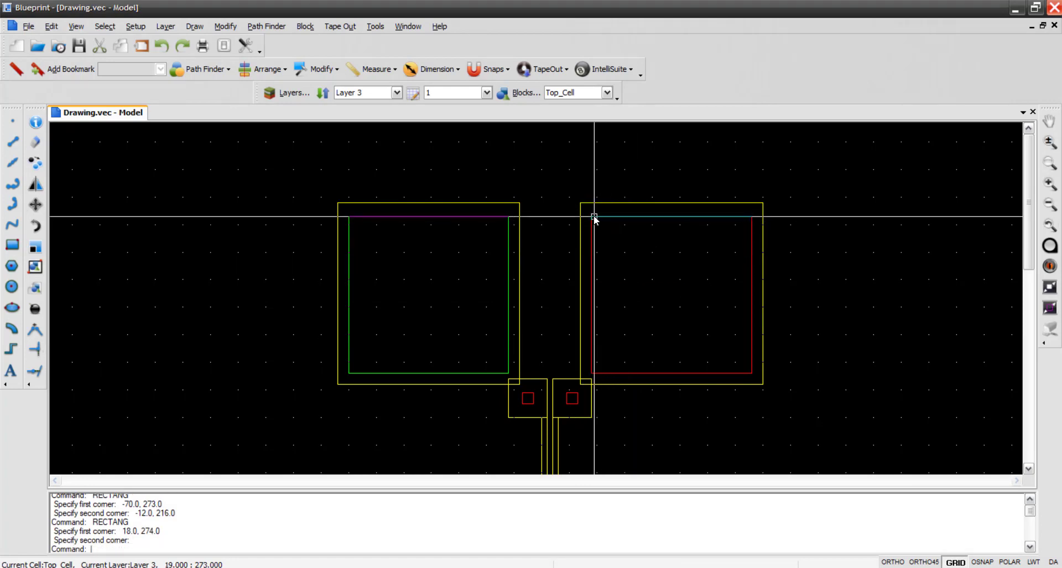
# Draw a Layer 3 rectangle over the right large Layer 1 rectangle, from corner 18,273 to corner 76,216
pyautogui.click(12, 245)
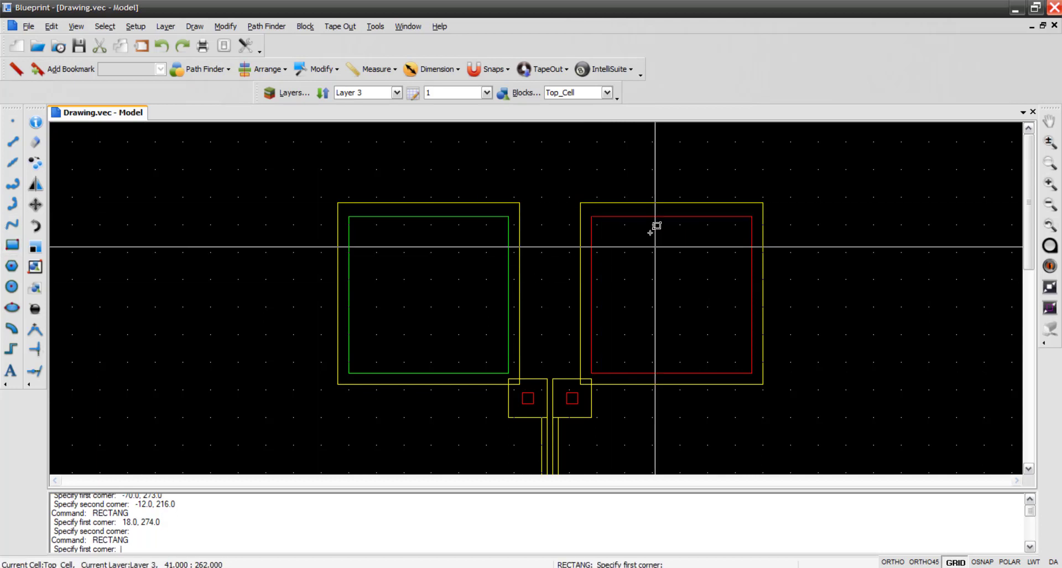
pyautogui.scroll(1, 651, 227)
pyautogui.click(560, 207)
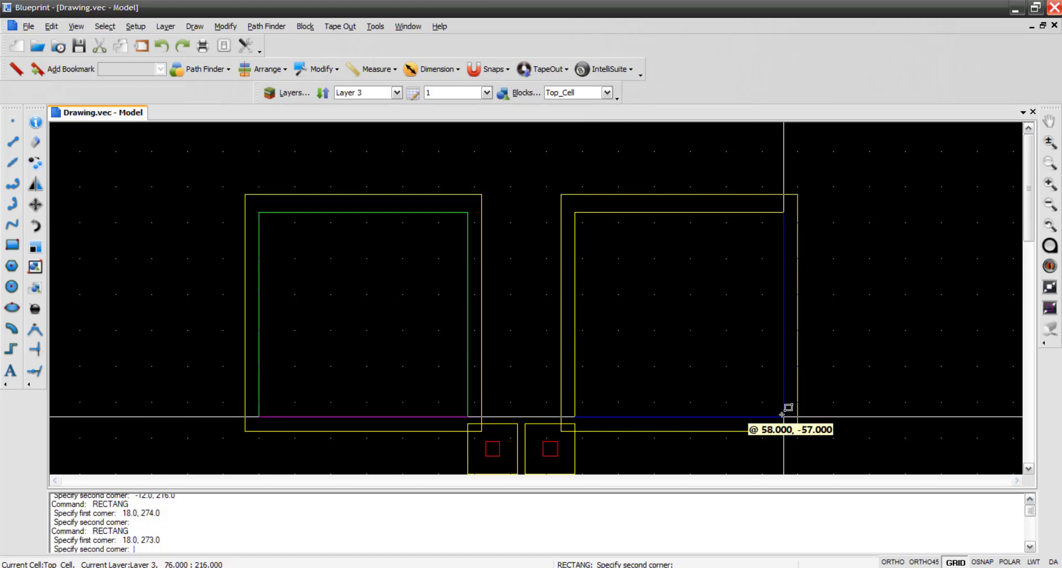
pyautogui.click(783, 416)
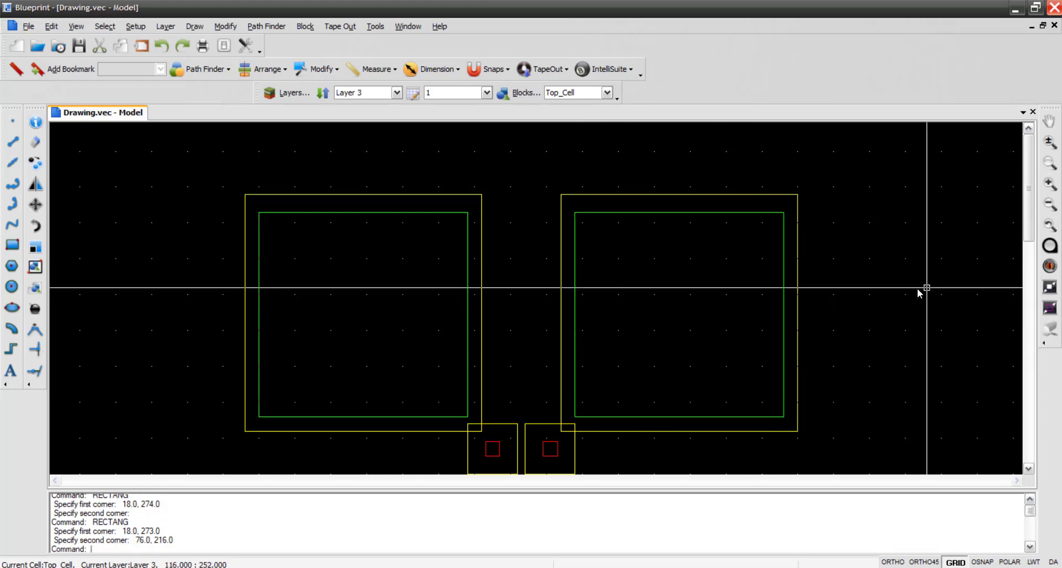
# Turn on layer fill for the whole layout and inspect the filled shapes
pyautogui.scroll(-5, 896, 292)
pyautogui.scroll(2, 896, 292)
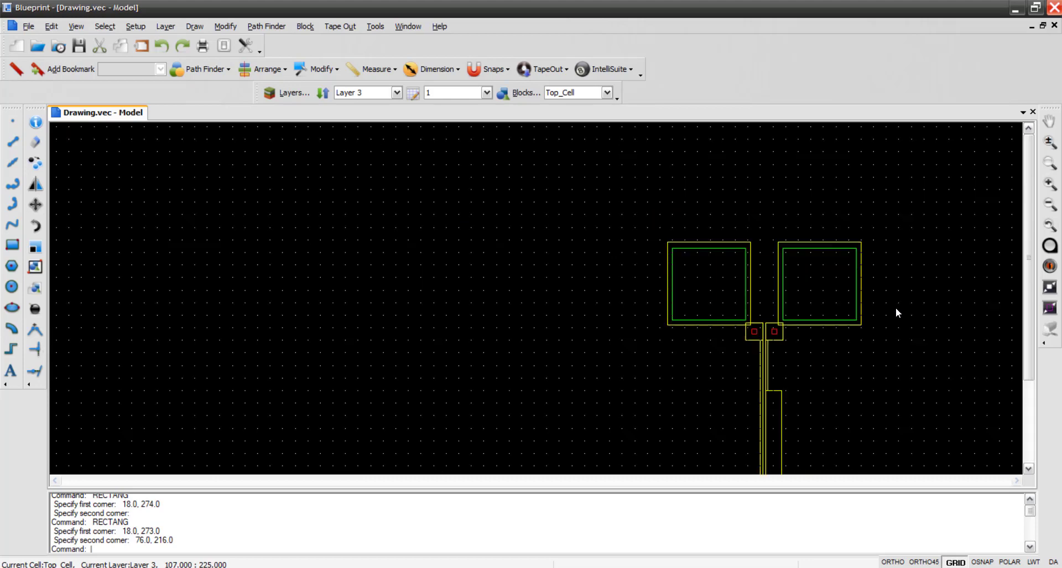
pyautogui.scroll(2, 896, 308)
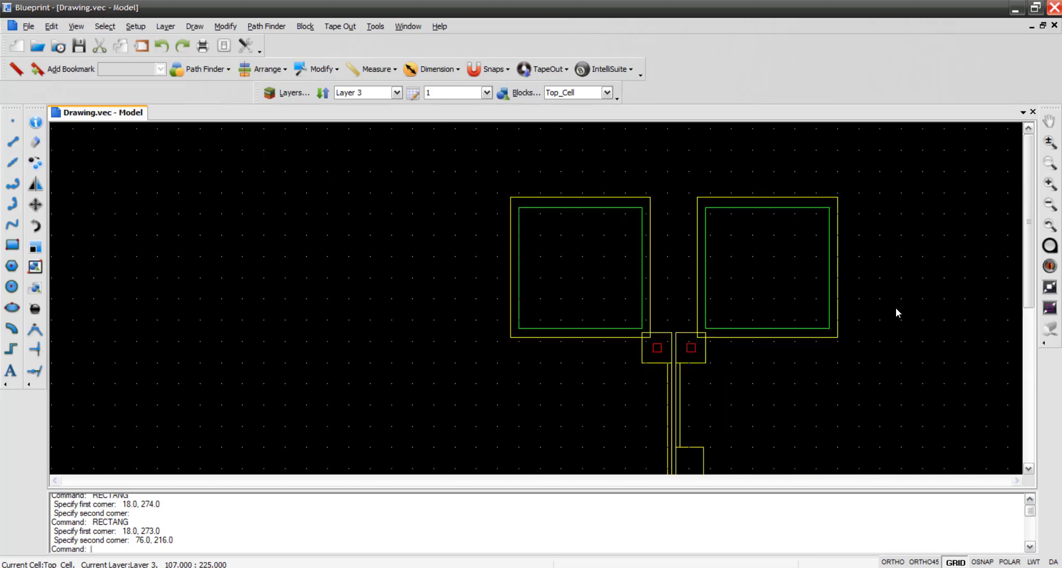
pyautogui.click(1049, 296)
pyautogui.scroll(-1, 627, 281)
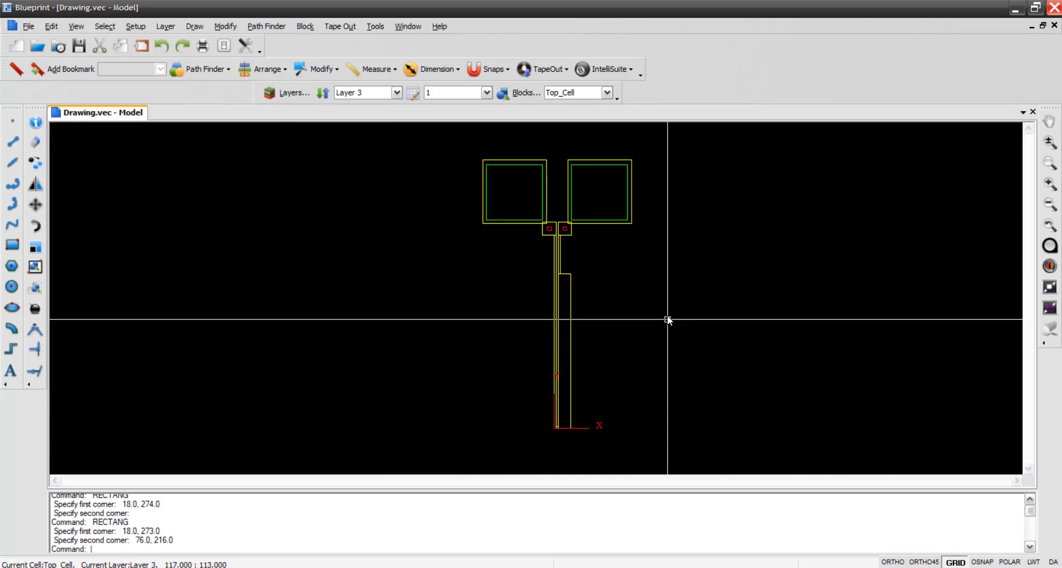
pyautogui.click(76, 26)
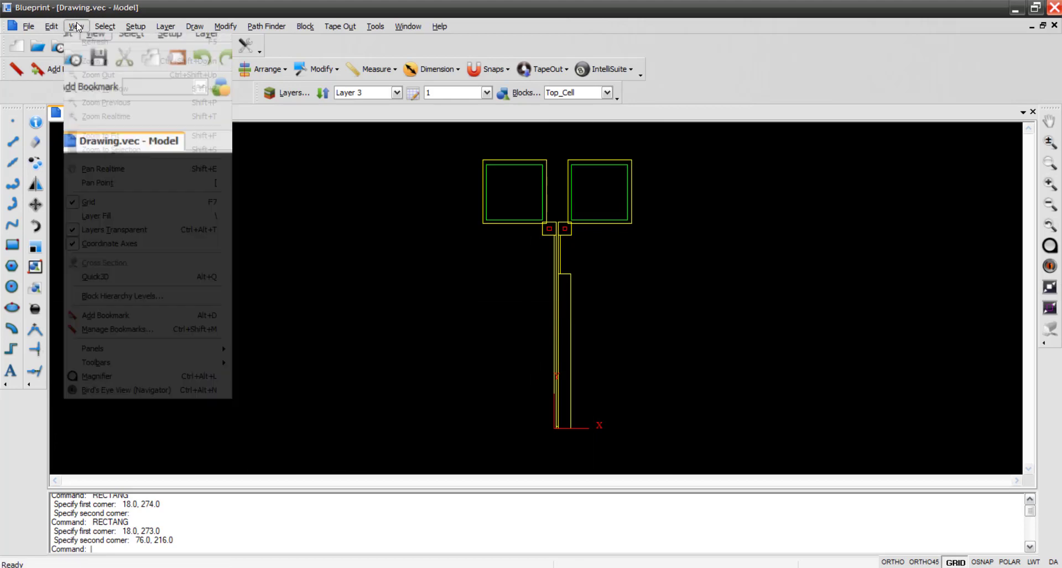
pyautogui.click(97, 216)
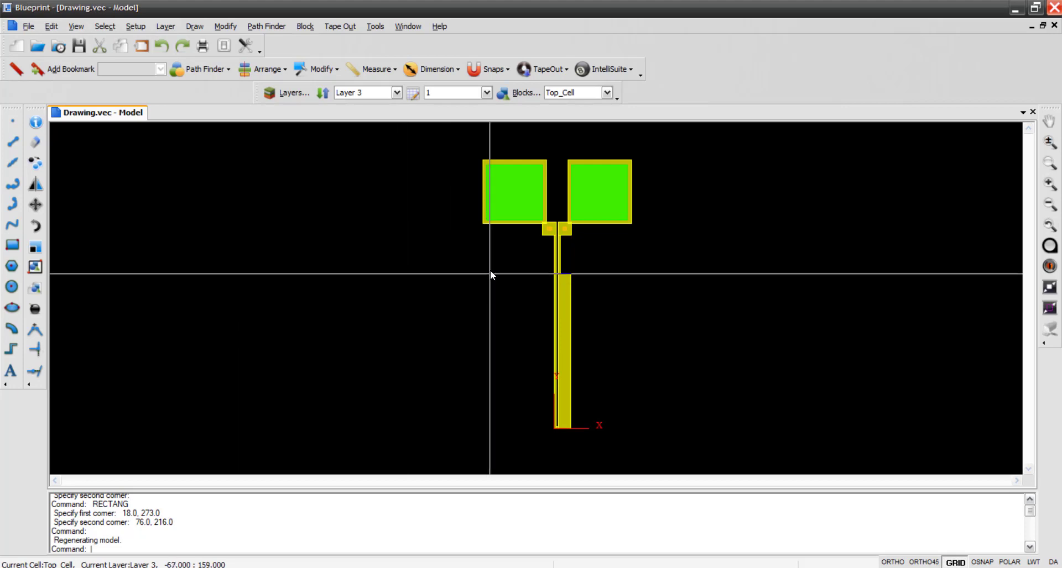
pyautogui.scroll(2, 490, 273)
pyautogui.scroll(-1, 517, 278)
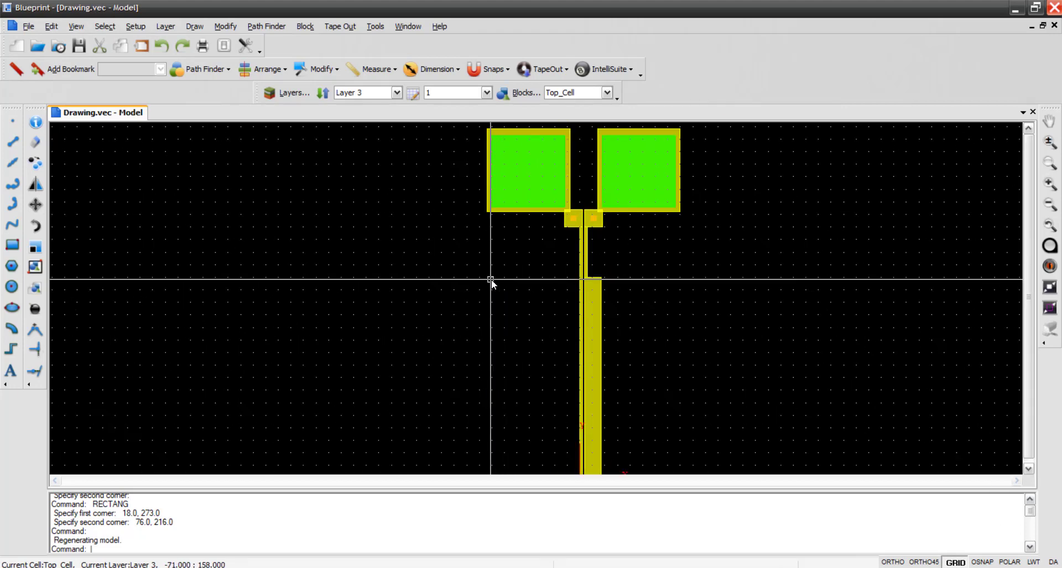
pyautogui.scroll(-1, 491, 280)
pyautogui.scroll(-1, 489, 280)
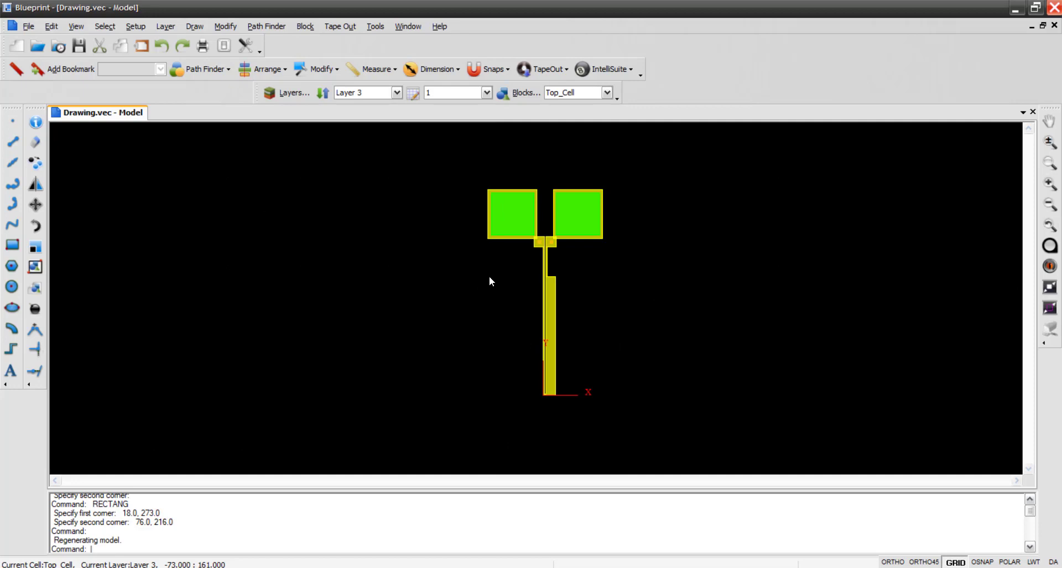
pyautogui.scroll(1, 488, 281)
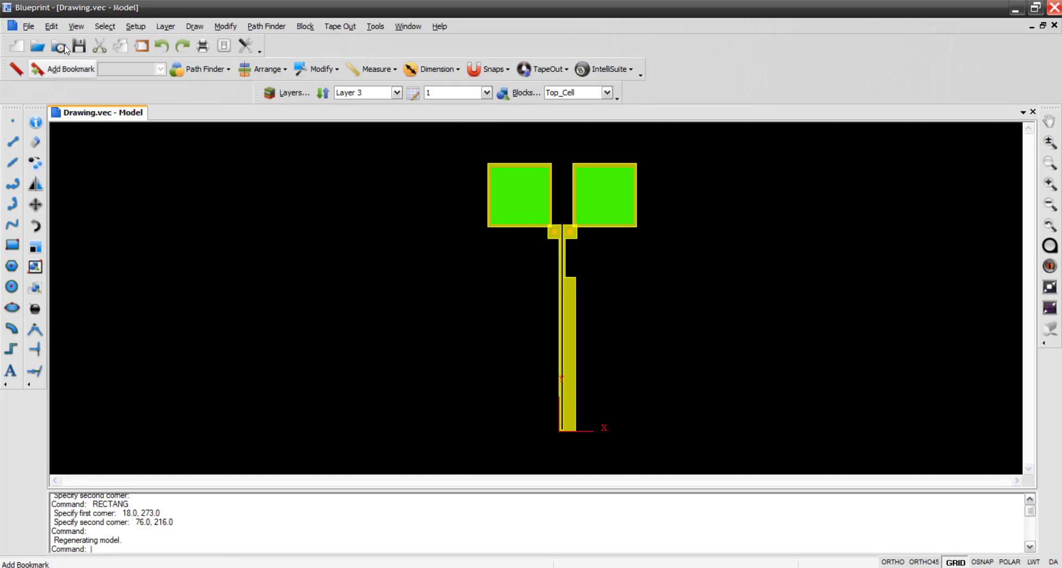
# Save the drawing as Heating in the Joule Heating folder, as a Blueprint drawing
pyautogui.click(81, 51)
pyautogui.write('Hea')
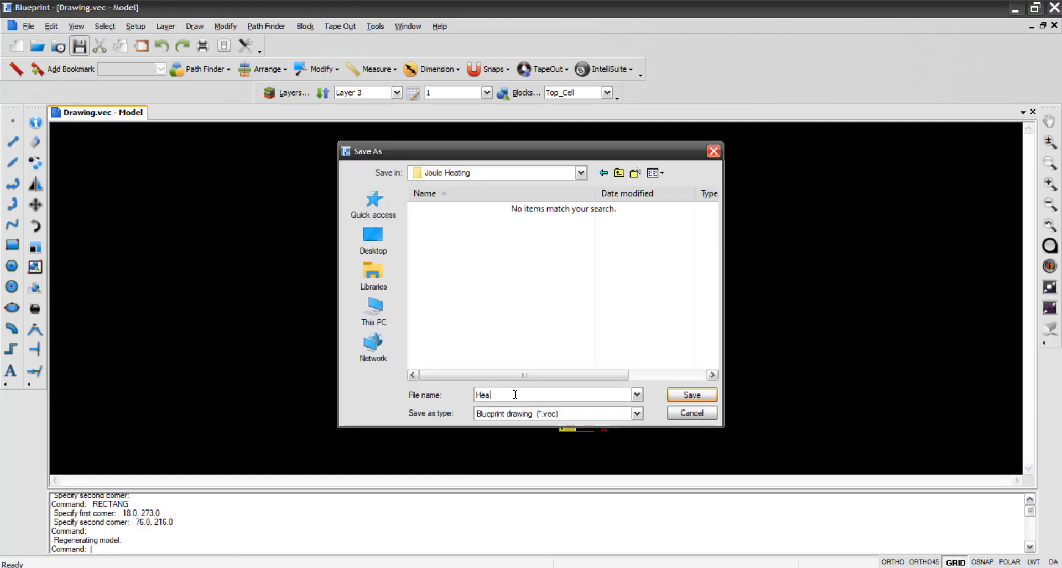
pyautogui.write('ting')
pyautogui.press('Return')
# Exit Blueprint and launch 3DBuilder from the IntelliSuite folder
pyautogui.click(29, 26)
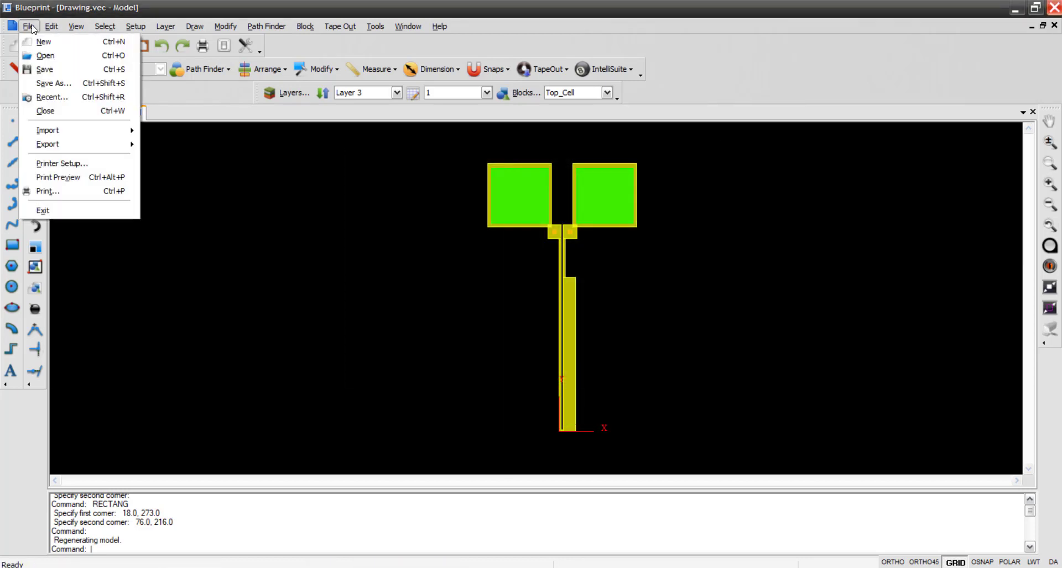
pyautogui.click(80, 215)
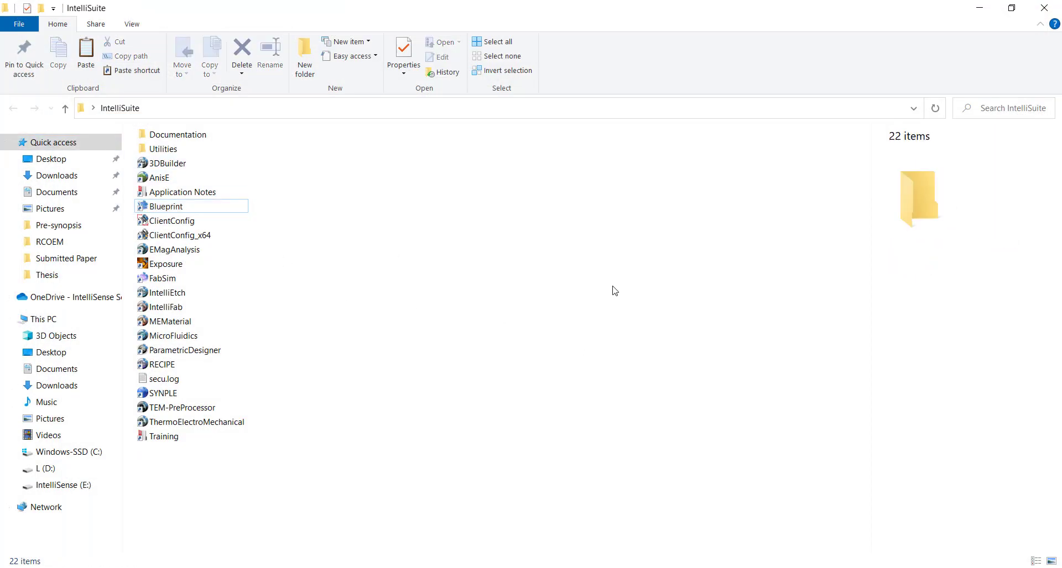
pyautogui.click(167, 165)
pyautogui.doubleClick(167, 164)
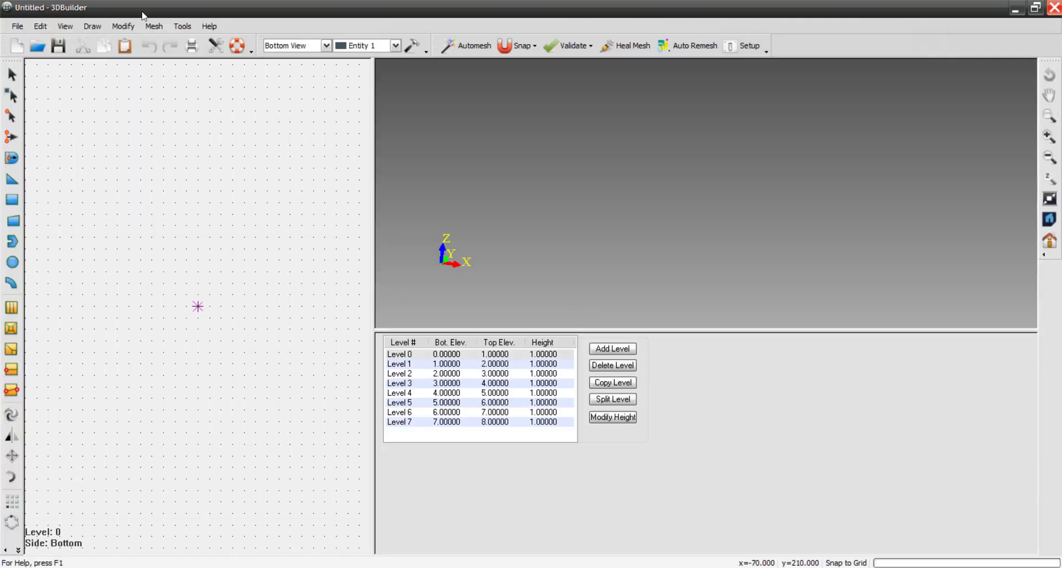
# Automesh the Heating.vec mask file from the Joule Heating folder using the Manhattan meshing type
pyautogui.click(148, 31)
pyautogui.click(166, 41)
pyautogui.click(386, 312)
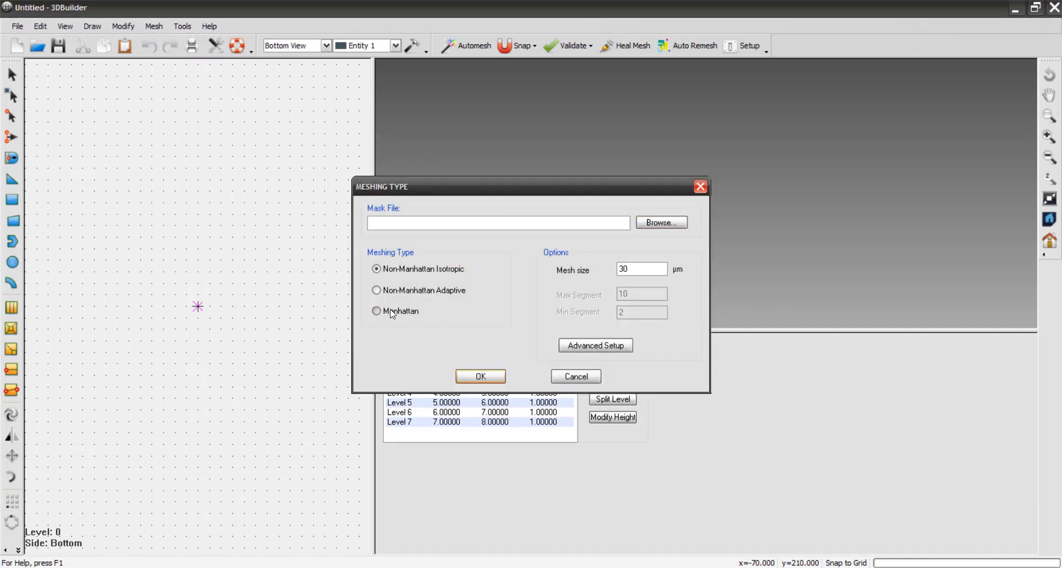
pyautogui.click(666, 222)
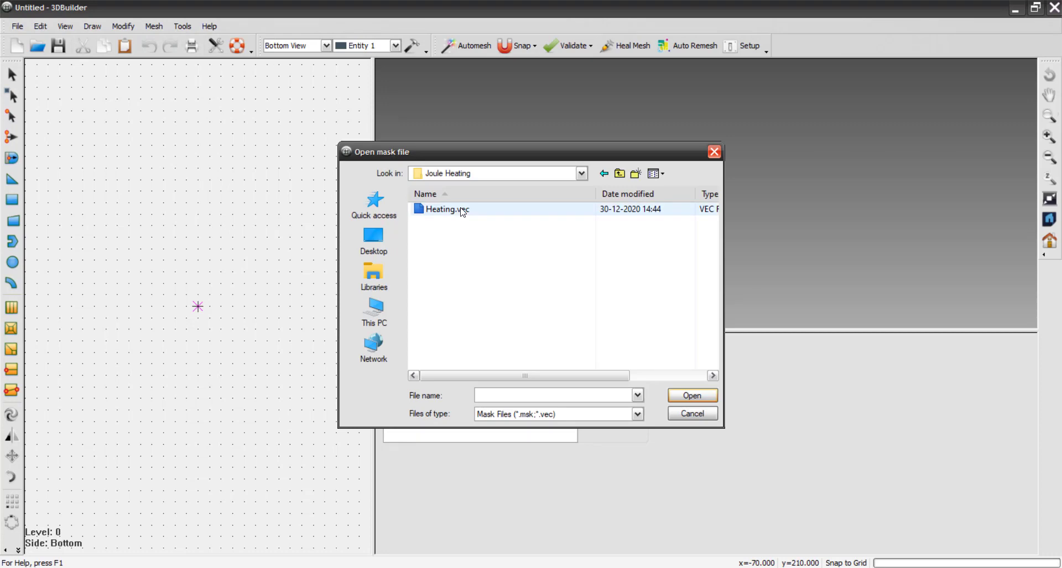
pyautogui.click(459, 209)
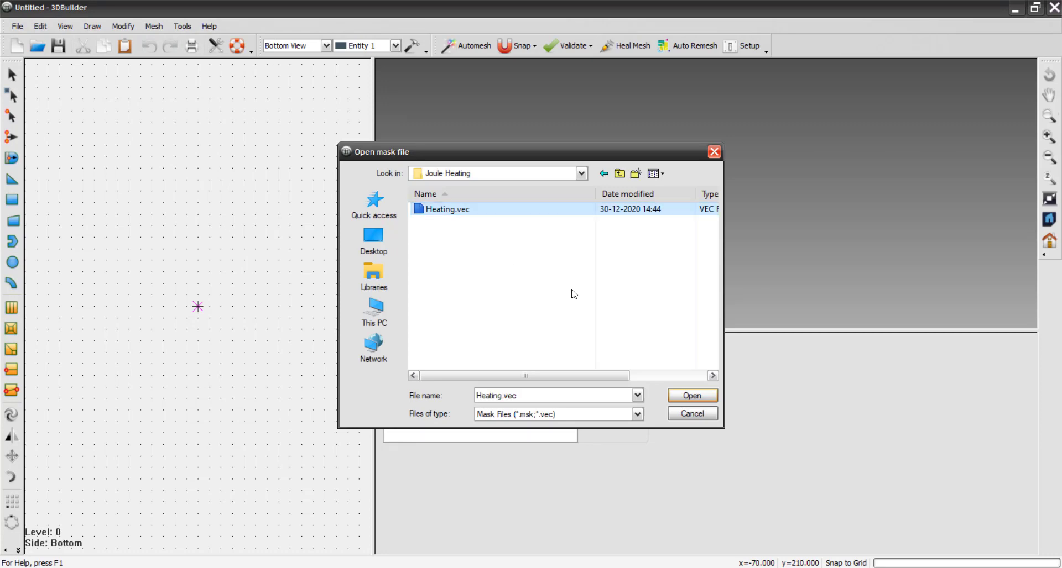
pyautogui.click(685, 399)
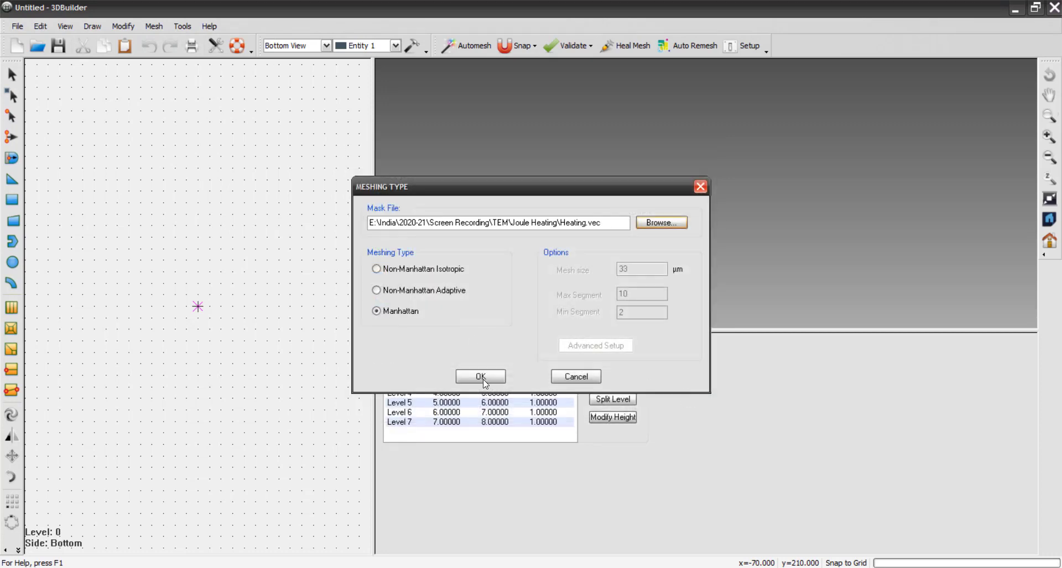
pyautogui.click(481, 378)
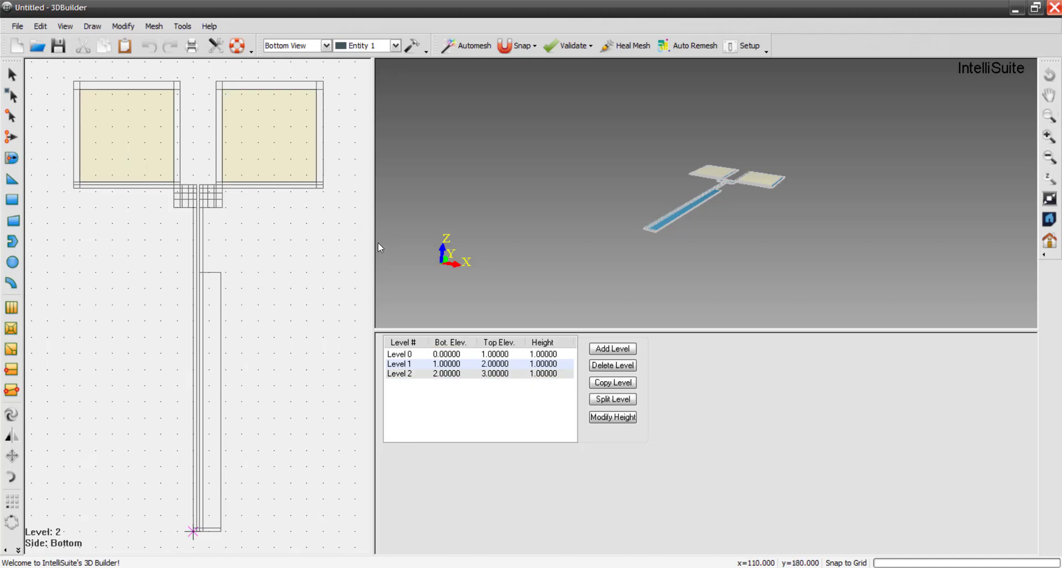
# Examine the meshed shapes on Levels 0, 1 and 2 and the resulting 3D model
pyautogui.moveTo(373, 241); pyautogui.dragTo(445, 242)
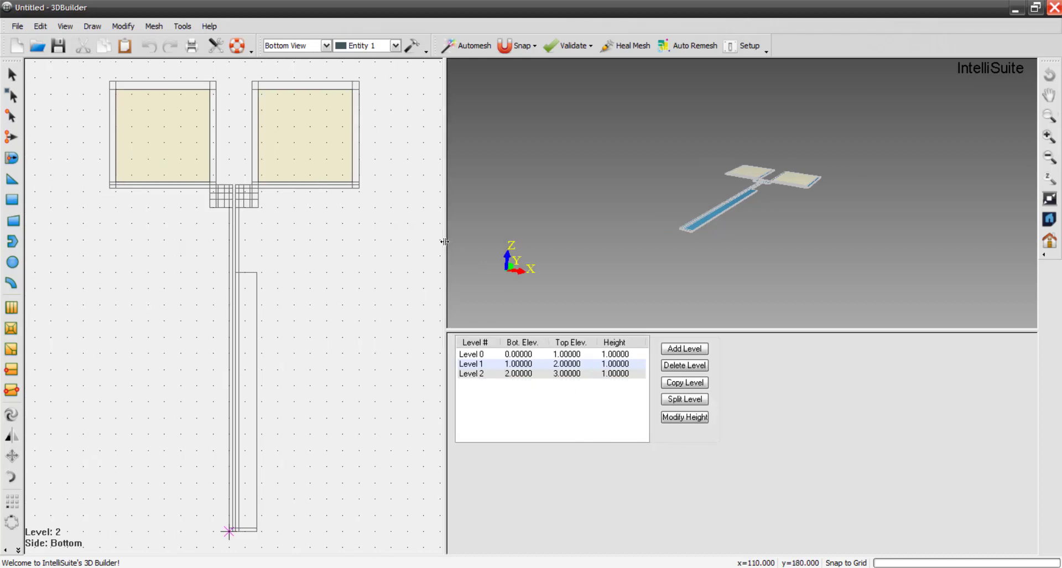
pyautogui.click(473, 356)
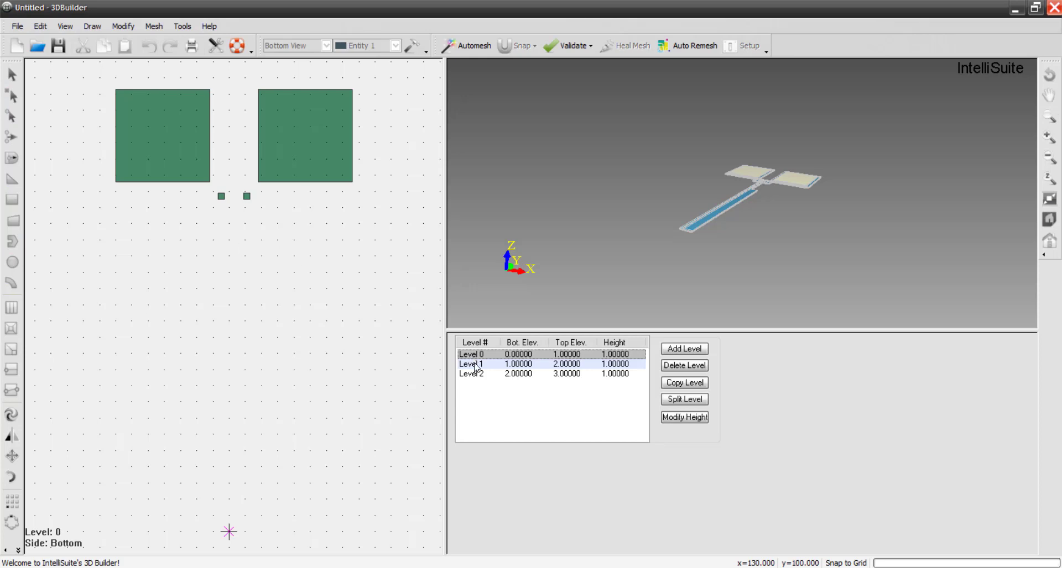
pyautogui.click(475, 365)
pyautogui.click(474, 375)
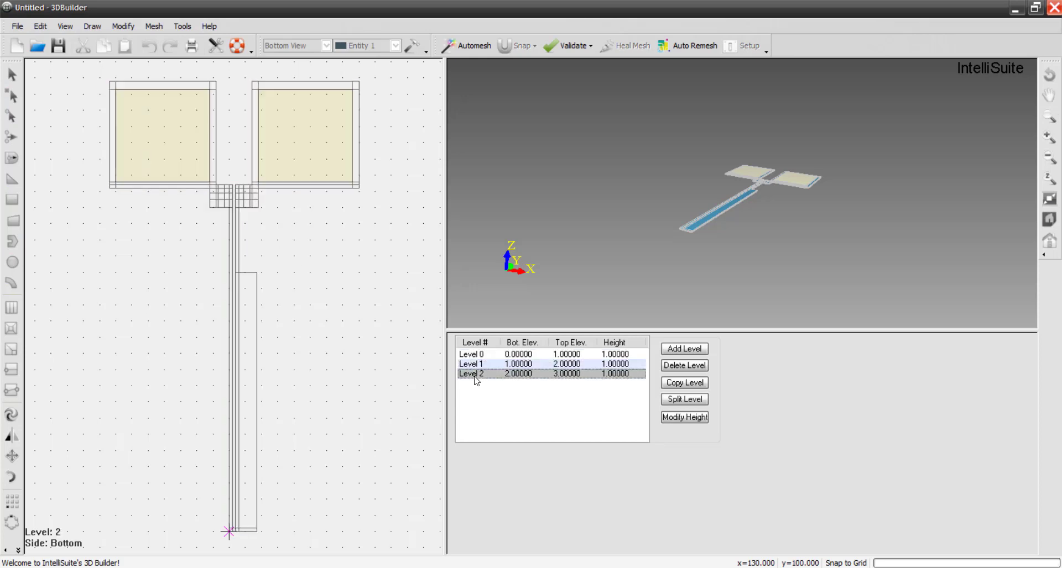
pyautogui.click(476, 355)
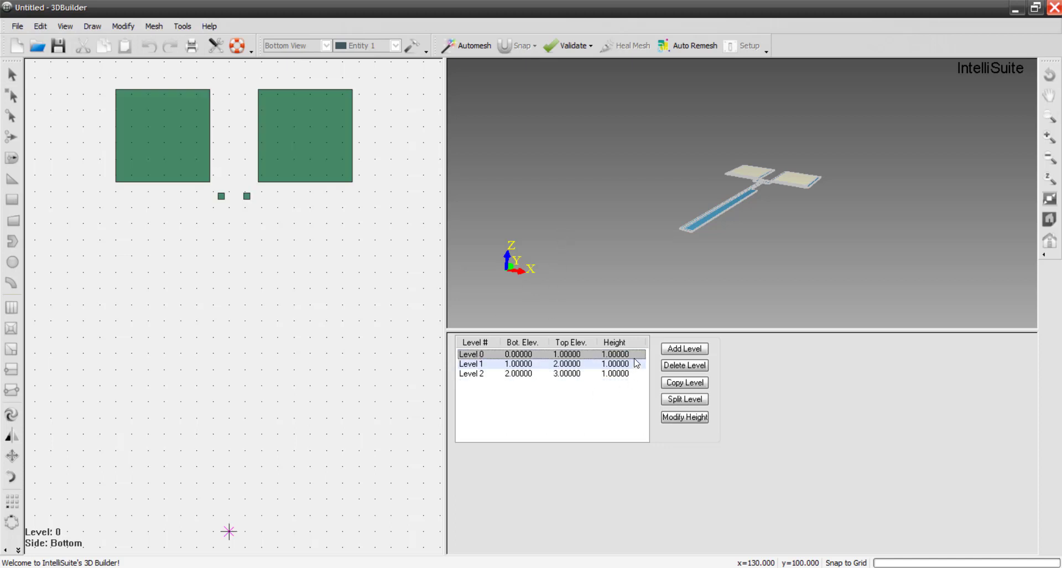
pyautogui.scroll(2, 752, 242)
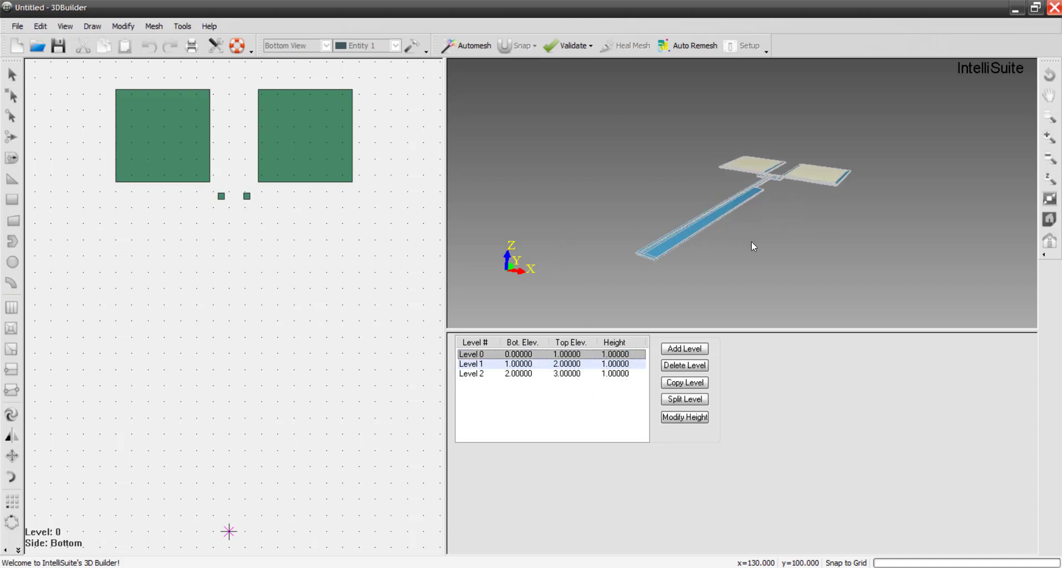
pyautogui.moveTo(584, 222); pyautogui.dragTo(639, 201)
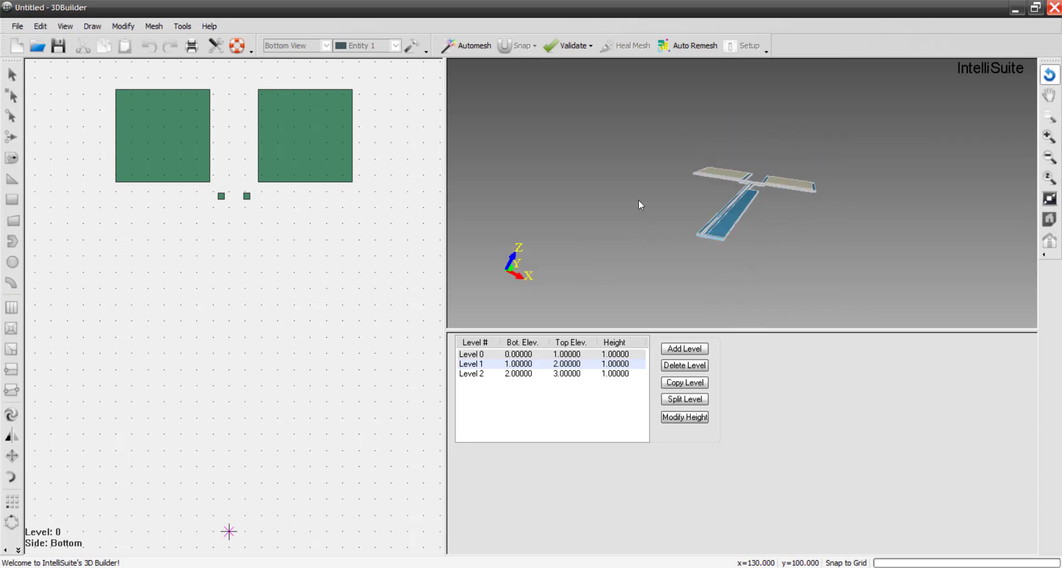
# Set the height of Level 0 to 10 µm
pyautogui.click(473, 356)
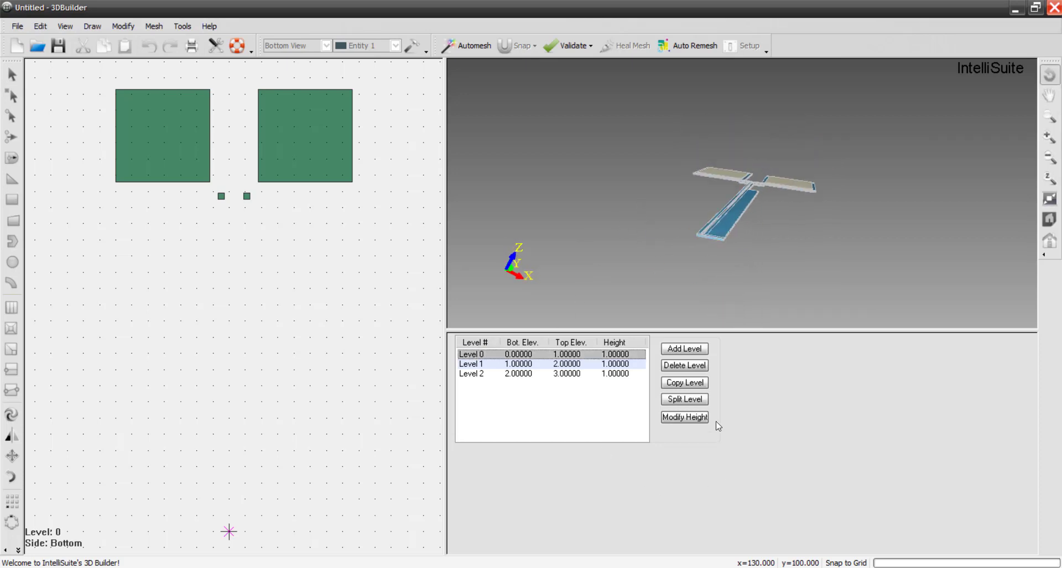
pyautogui.click(685, 420)
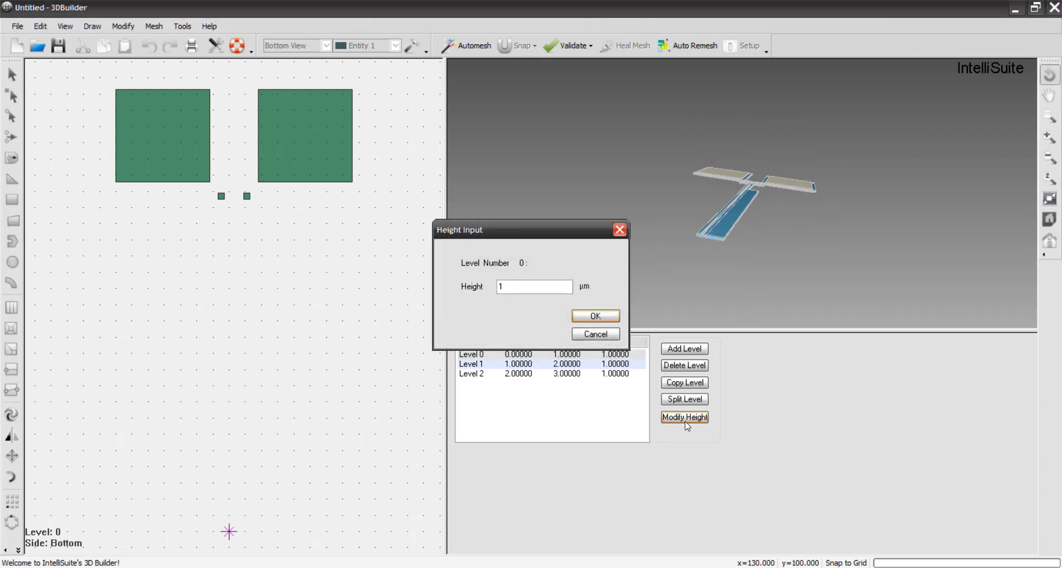
pyautogui.write('0')
pyautogui.press('Return')
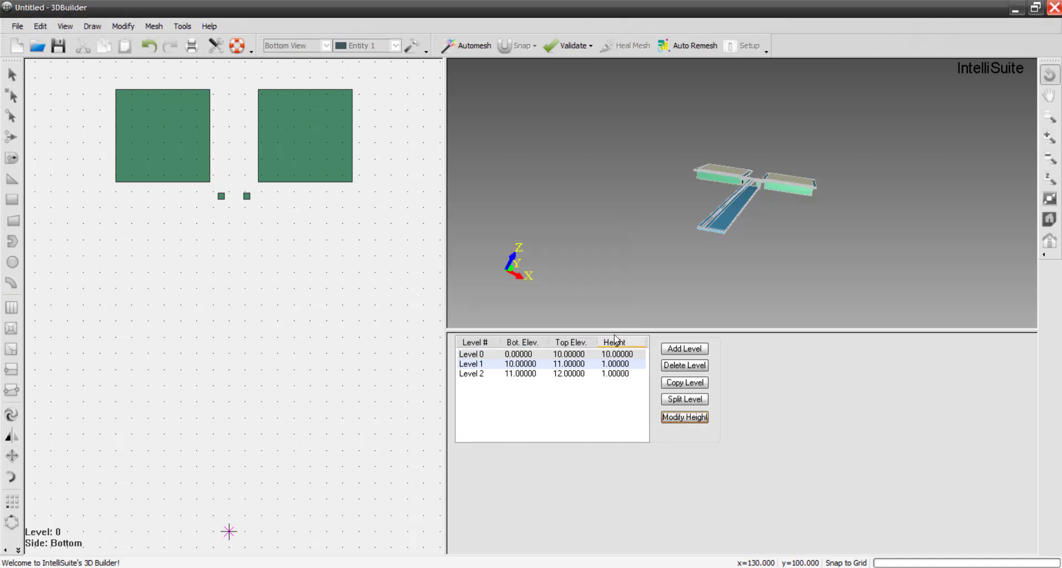
# Set the height of Level 1 to 10 µm
pyautogui.click(477, 366)
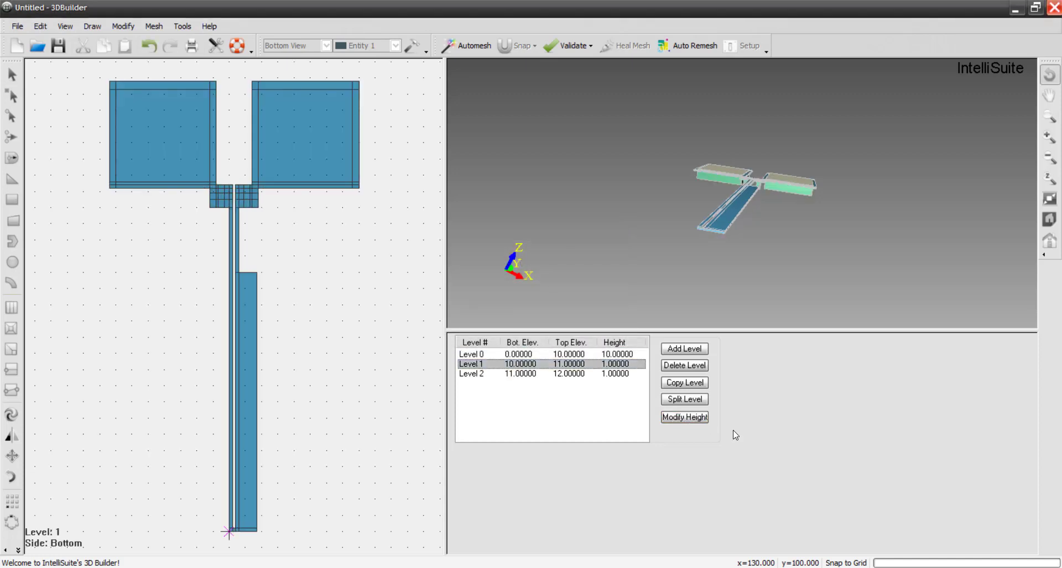
pyautogui.click(687, 421)
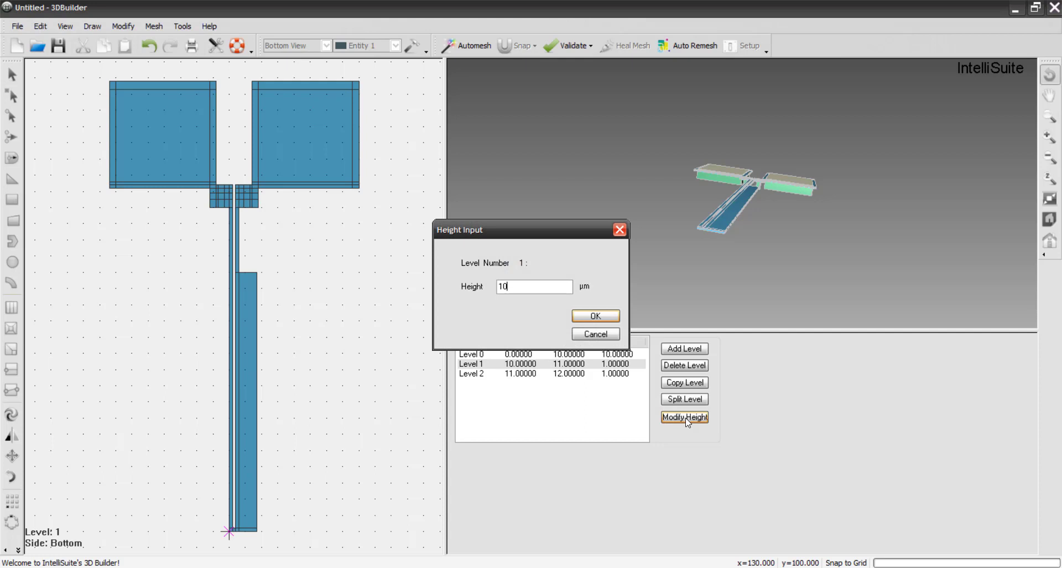
pyautogui.write('0')
pyautogui.press('Return')
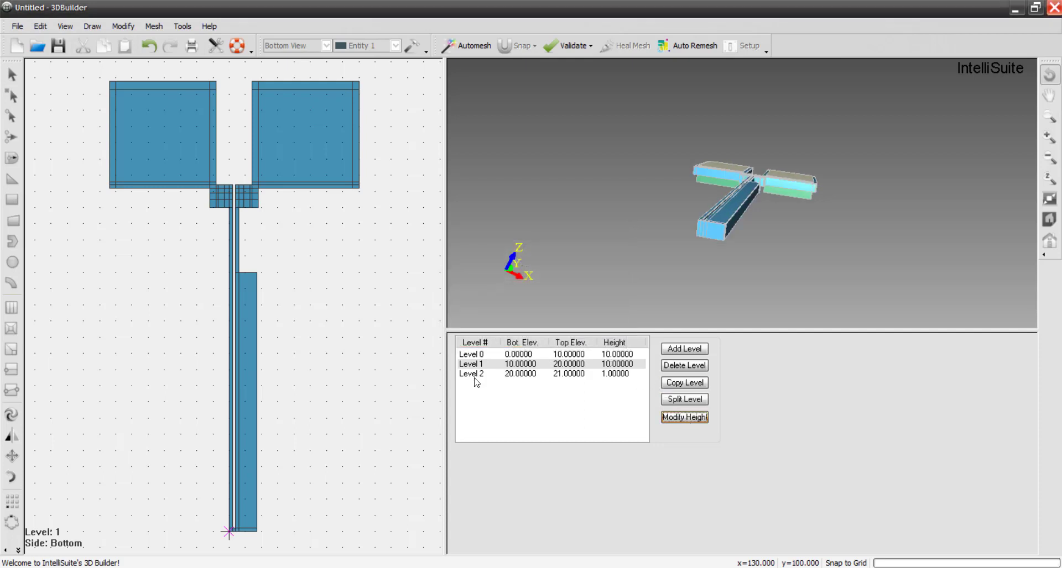
# Set the height of Level 2 to 10 µm
pyautogui.click(475, 375)
pyautogui.click(702, 418)
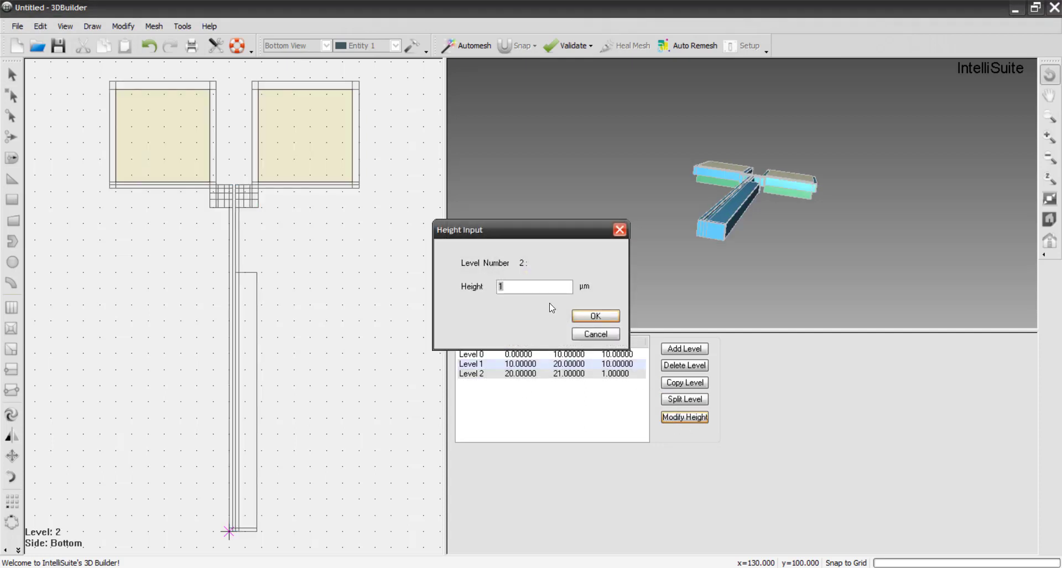
pyautogui.write('0')
pyautogui.press('Return')
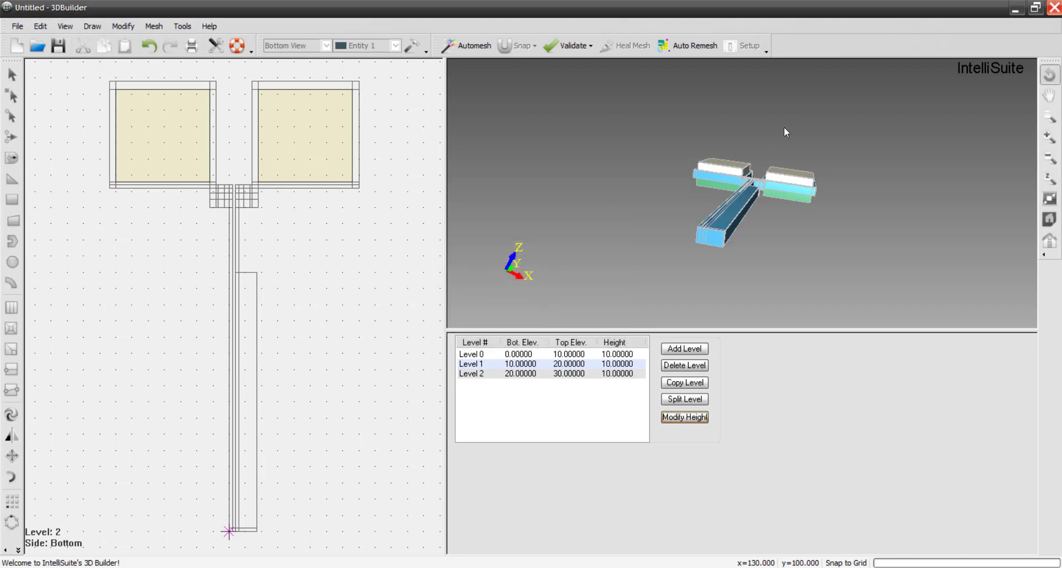
# Enlarge the 3D view and assign the left large square on Level 0 to Entity 1
pyautogui.moveTo(784, 132); pyautogui.dragTo(822, 249)
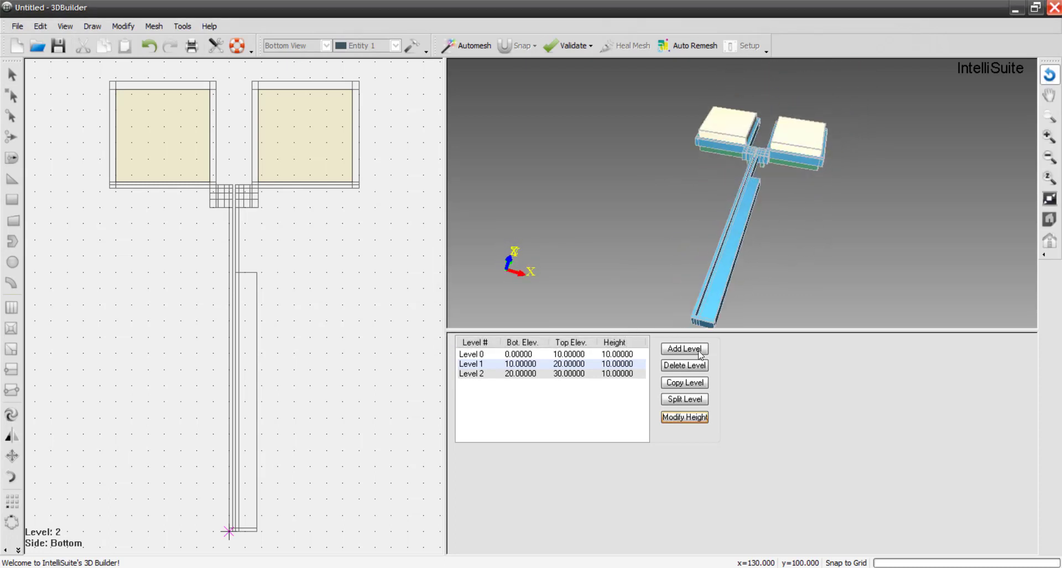
pyautogui.moveTo(770, 330); pyautogui.dragTo(775, 459)
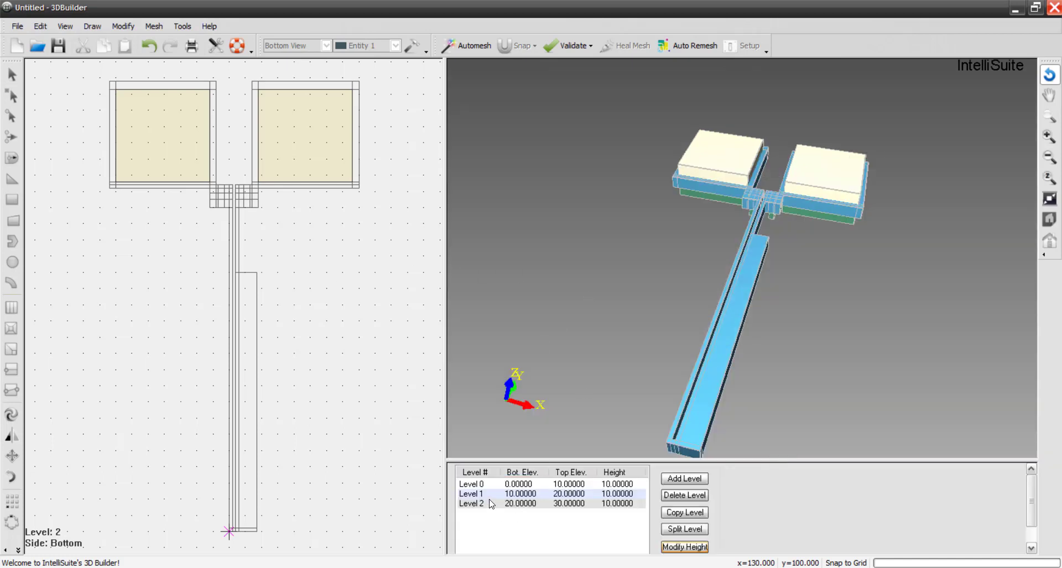
pyautogui.click(480, 485)
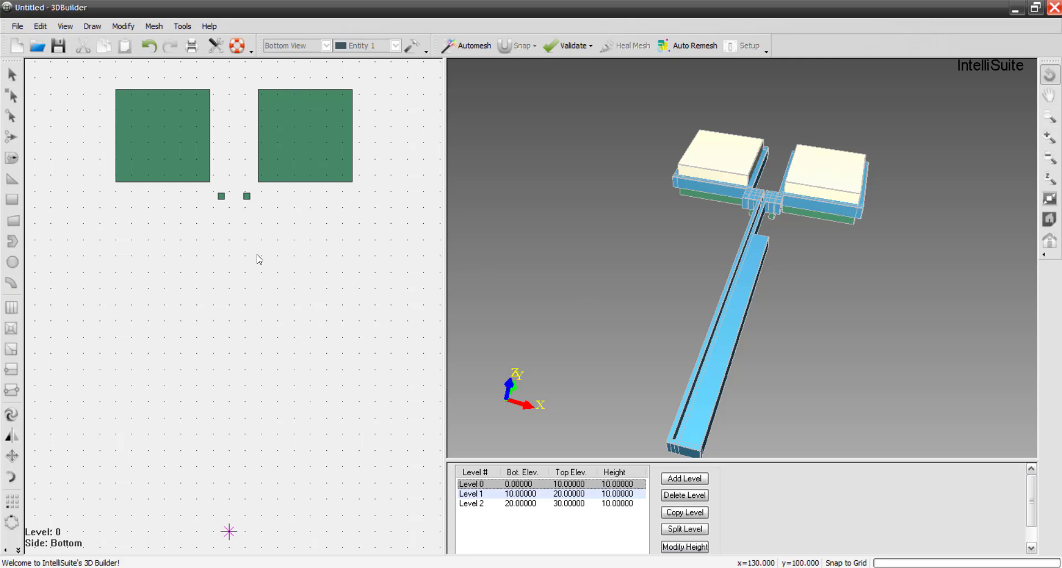
pyautogui.click(71, 95)
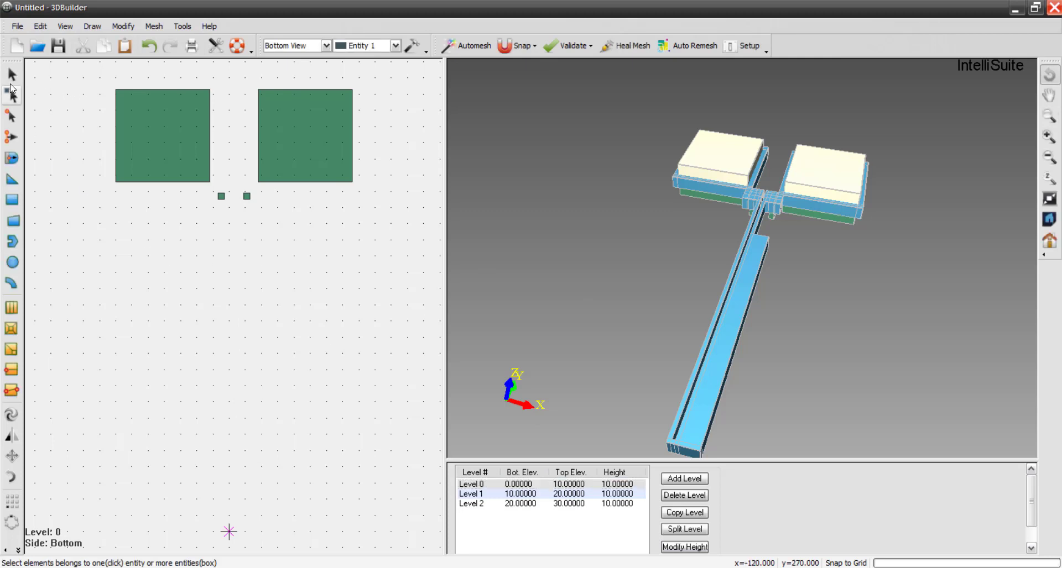
pyautogui.moveTo(85, 77); pyautogui.dragTo(213, 202)
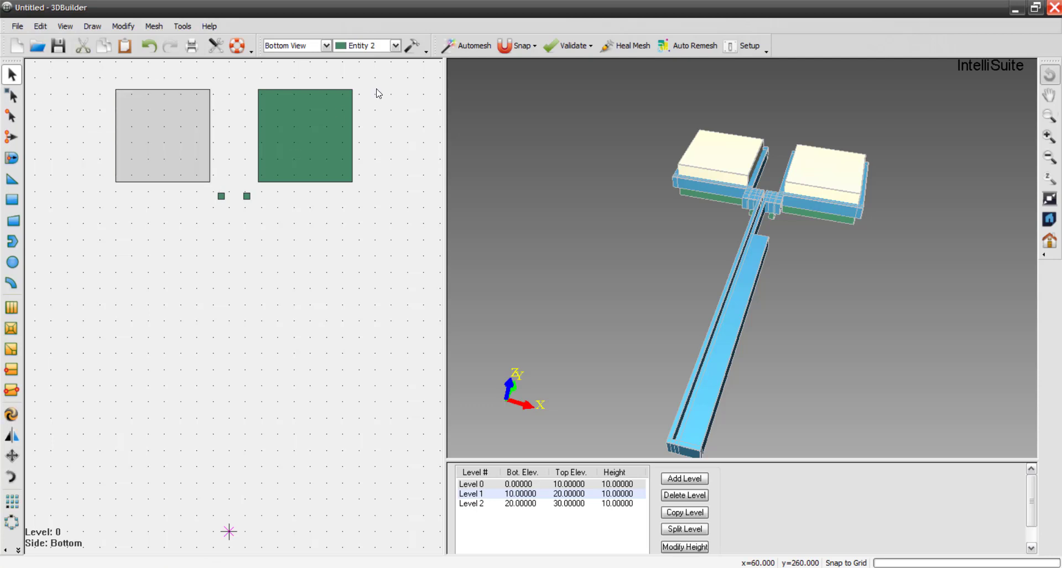
pyautogui.click(395, 46)
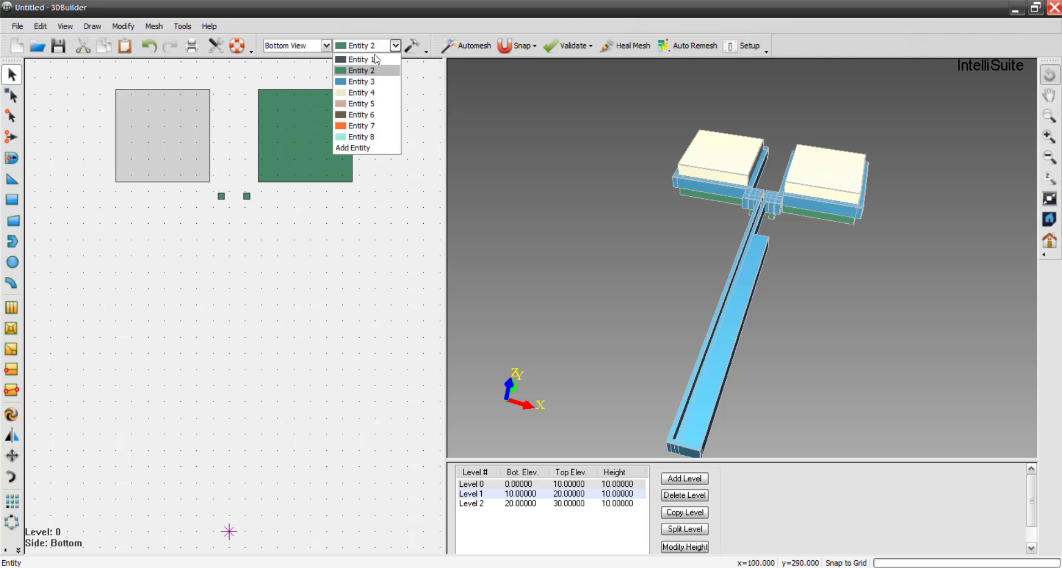
pyautogui.click(374, 59)
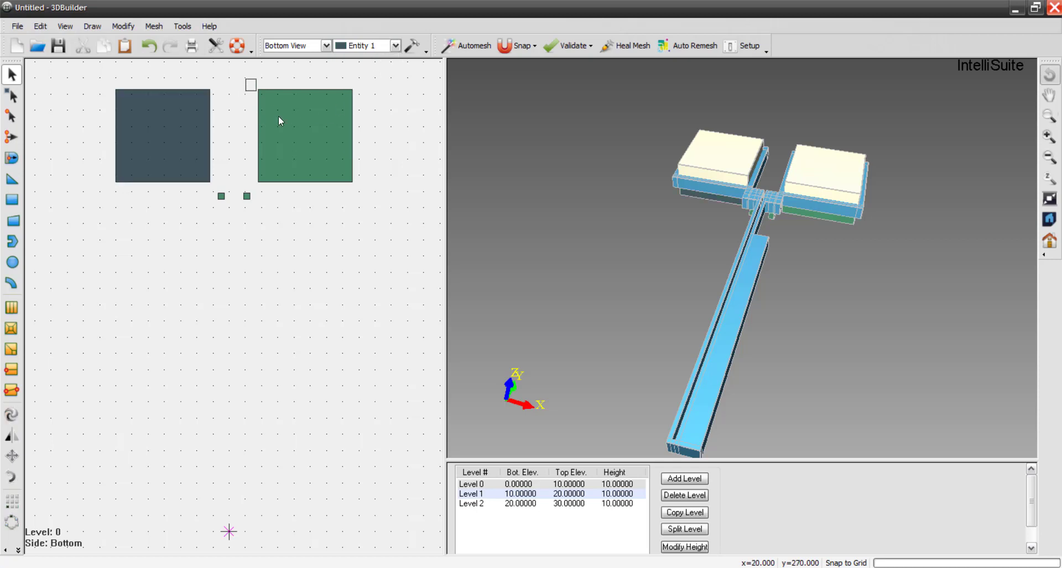
# Assign the right large square on Level 0 to Entity 2
pyautogui.moveTo(279, 117); pyautogui.dragTo(380, 188)
pyautogui.click(395, 46)
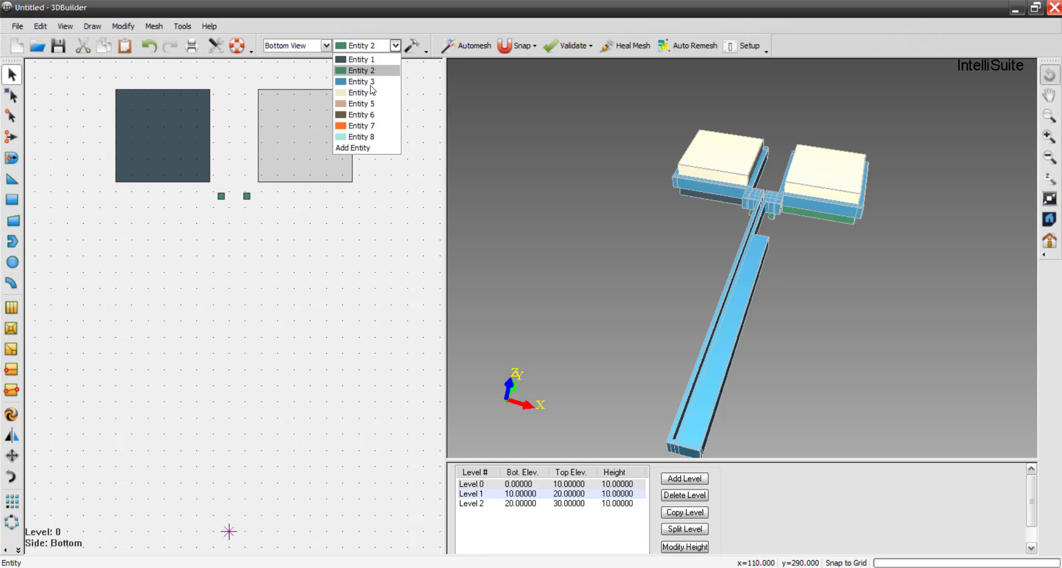
pyautogui.click(375, 71)
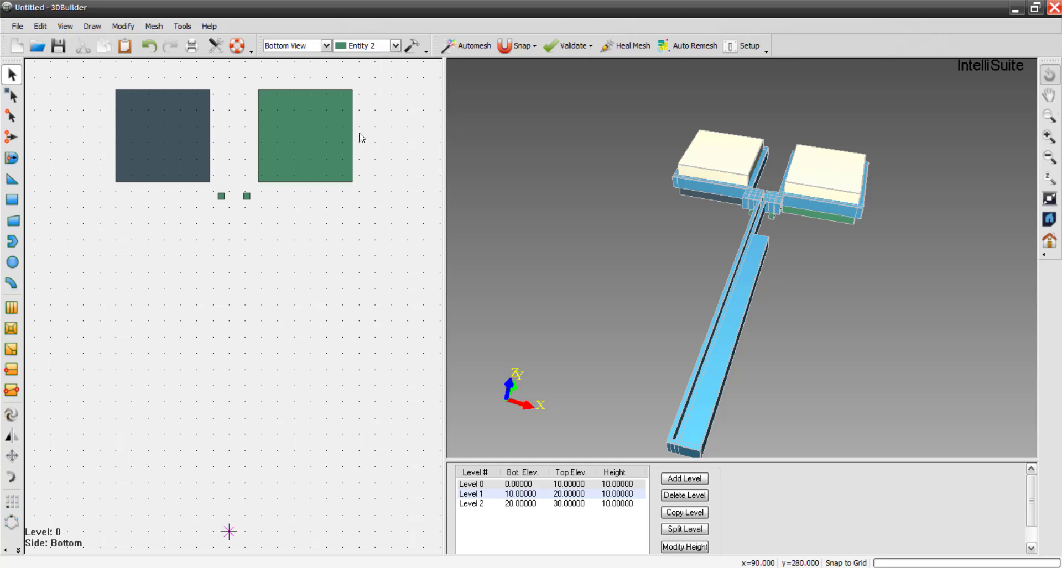
# Assign the left small square on Level 0 to Entity 3 and the right small square to Entity 4
pyautogui.click(219, 198)
pyautogui.click(396, 46)
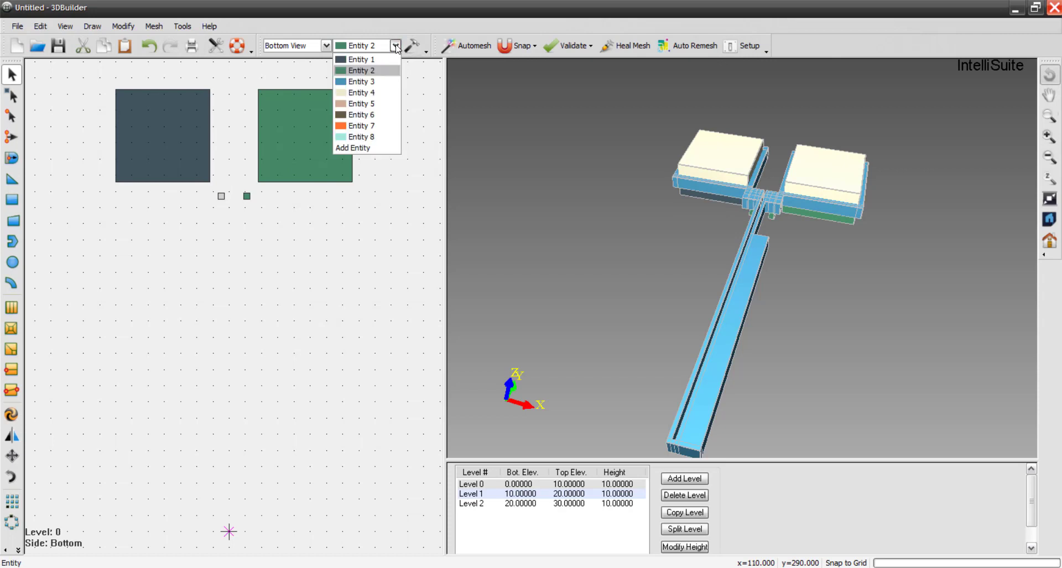
pyautogui.click(380, 82)
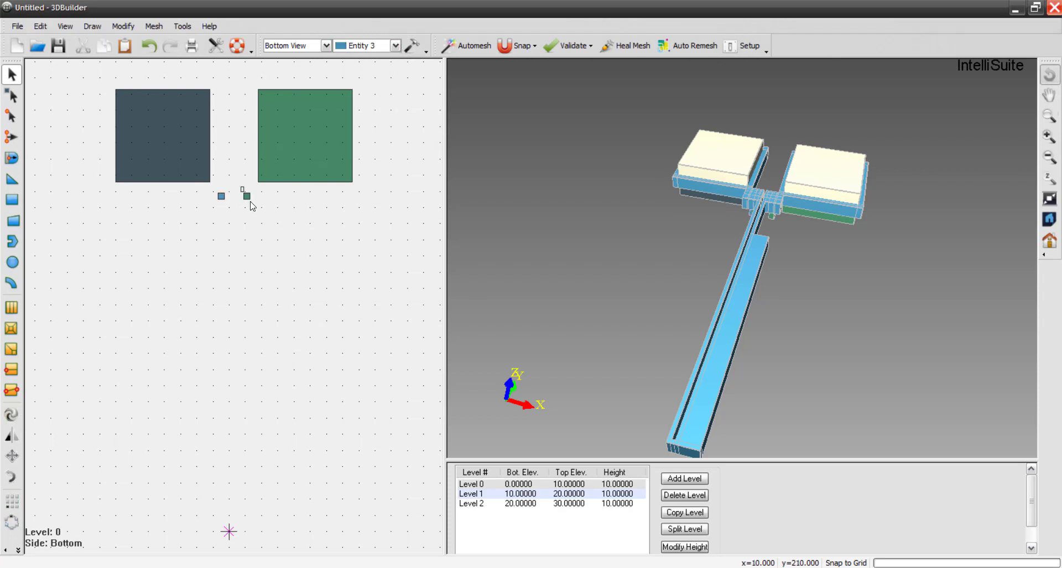
pyautogui.click(246, 197)
pyautogui.click(395, 45)
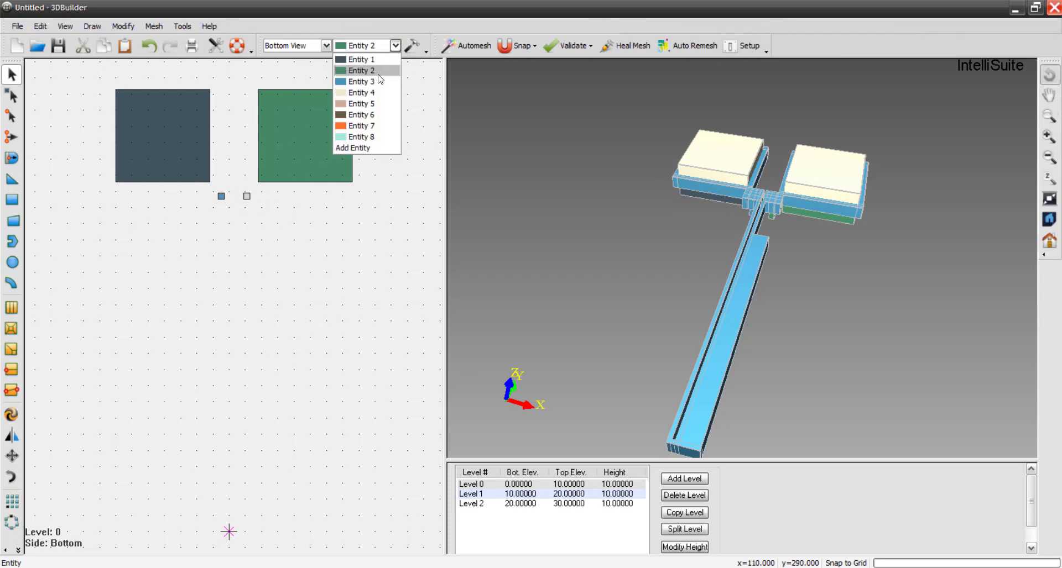
pyautogui.click(376, 93)
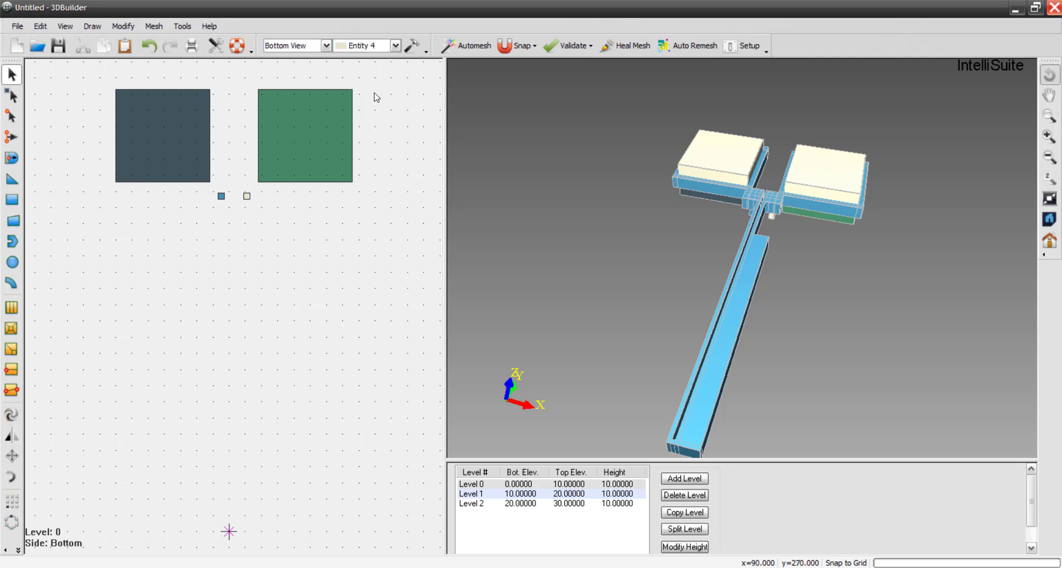
pyautogui.click(395, 45)
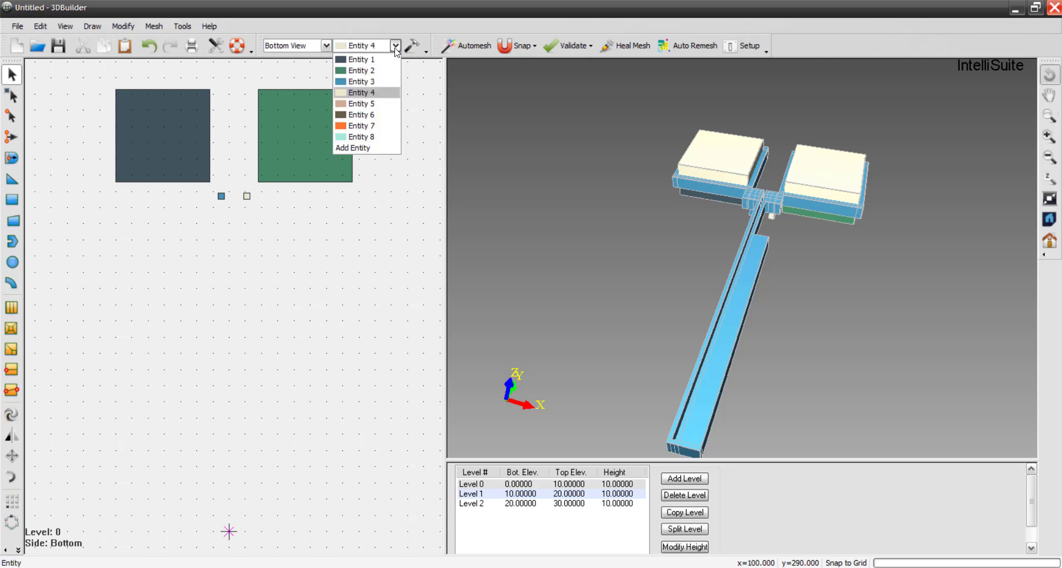
pyautogui.click(319, 270)
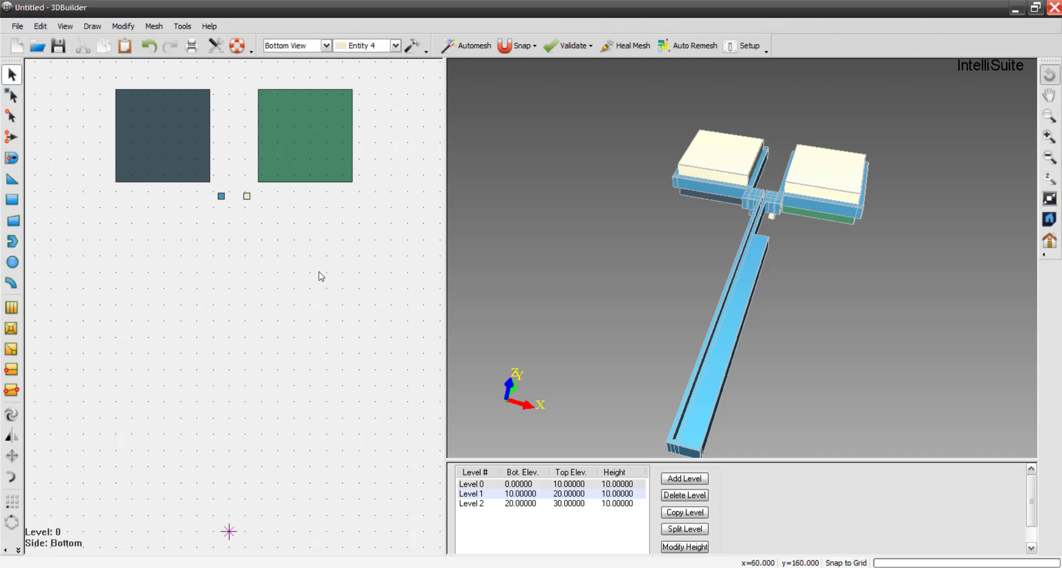
pyautogui.click(476, 486)
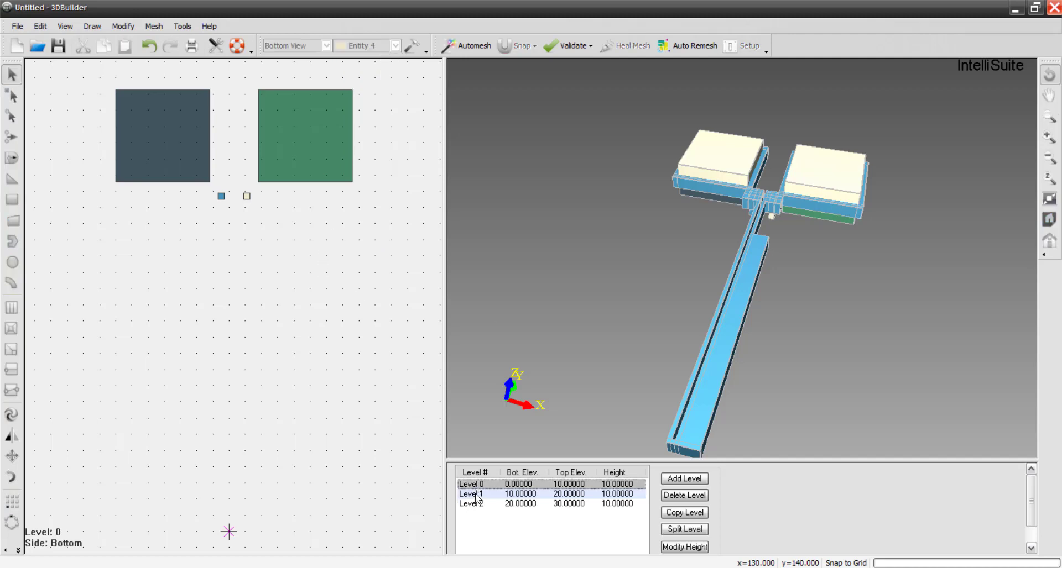
# Assign the left large square on Level 2 to Entity 6
pyautogui.click(476, 494)
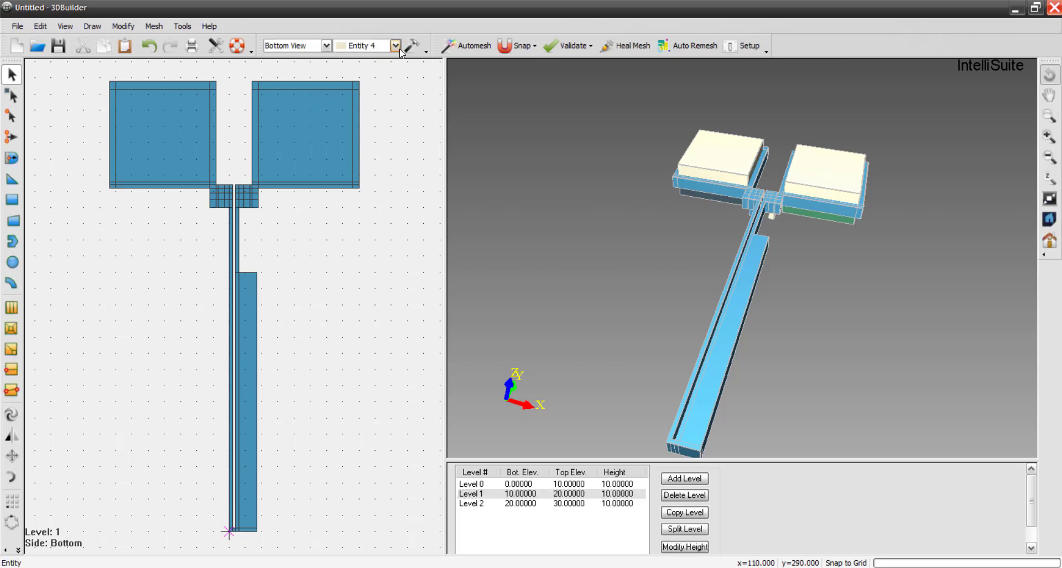
pyautogui.click(396, 46)
pyautogui.click(435, 126)
pyautogui.click(473, 505)
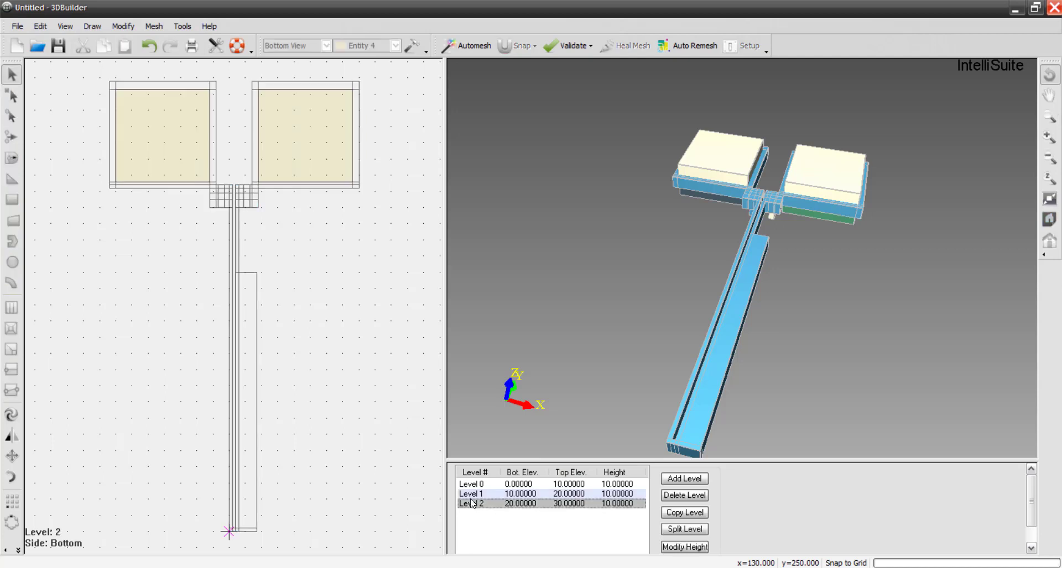
pyautogui.click(151, 137)
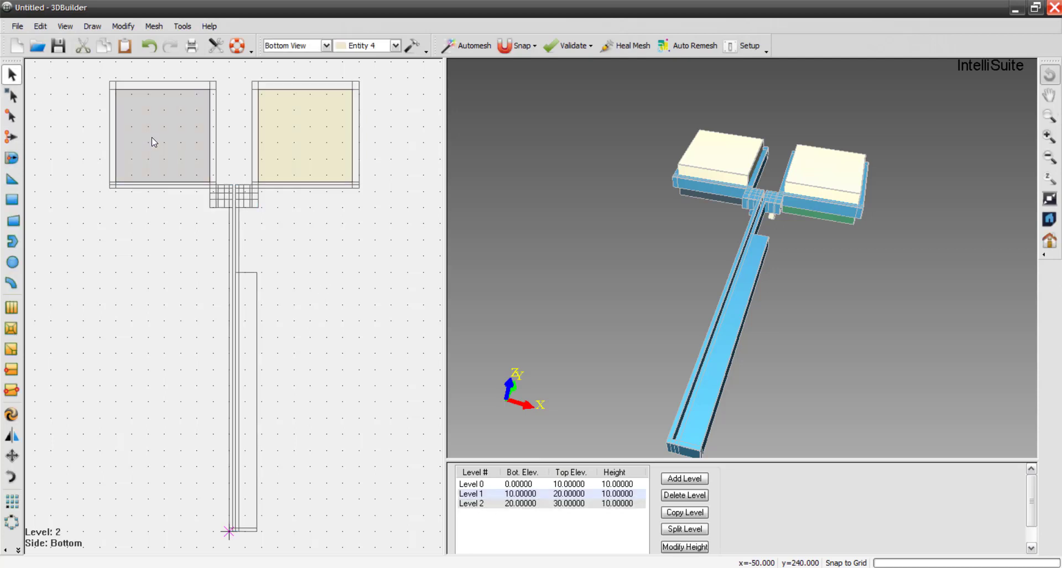
pyautogui.click(390, 49)
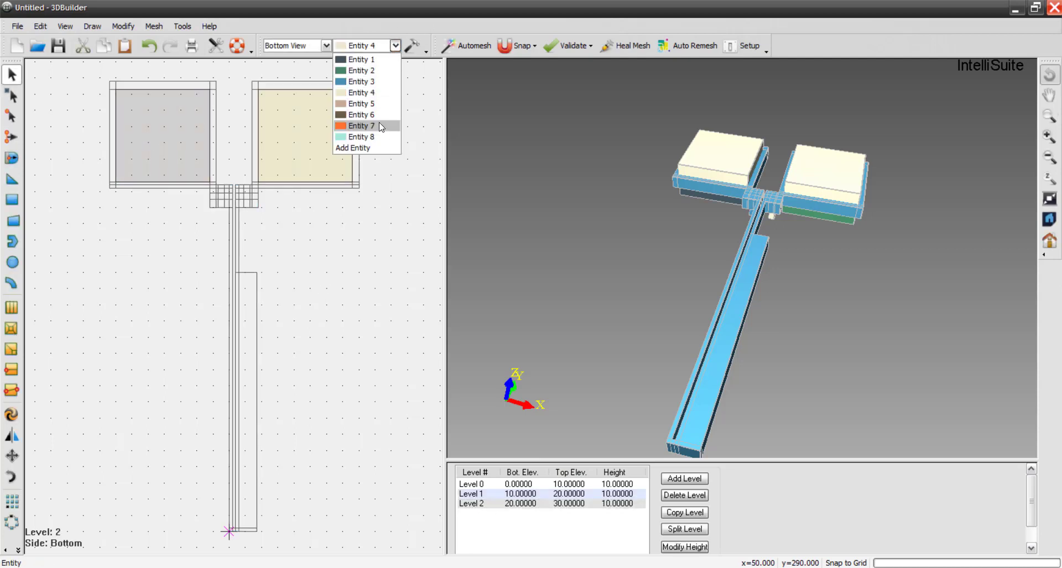
pyautogui.click(382, 115)
# Assign the right large square on Level 2 to Entity 7
pyautogui.click(308, 138)
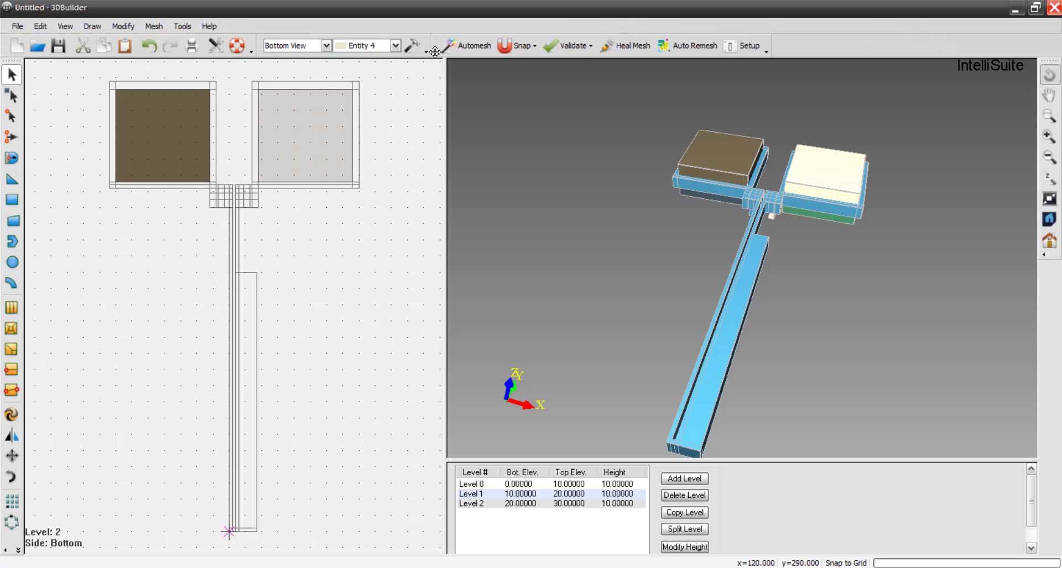
pyautogui.click(395, 45)
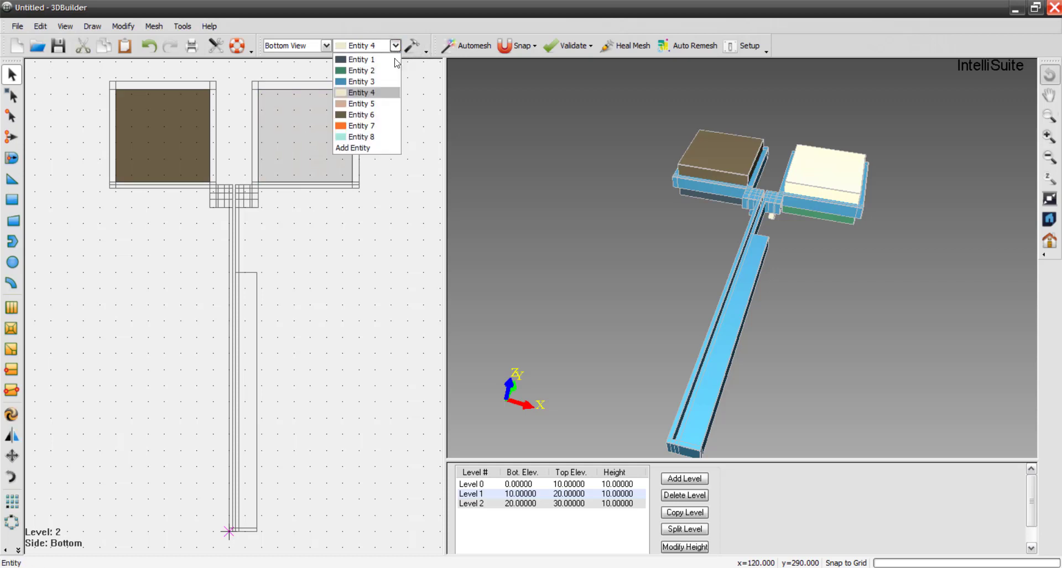
pyautogui.click(384, 125)
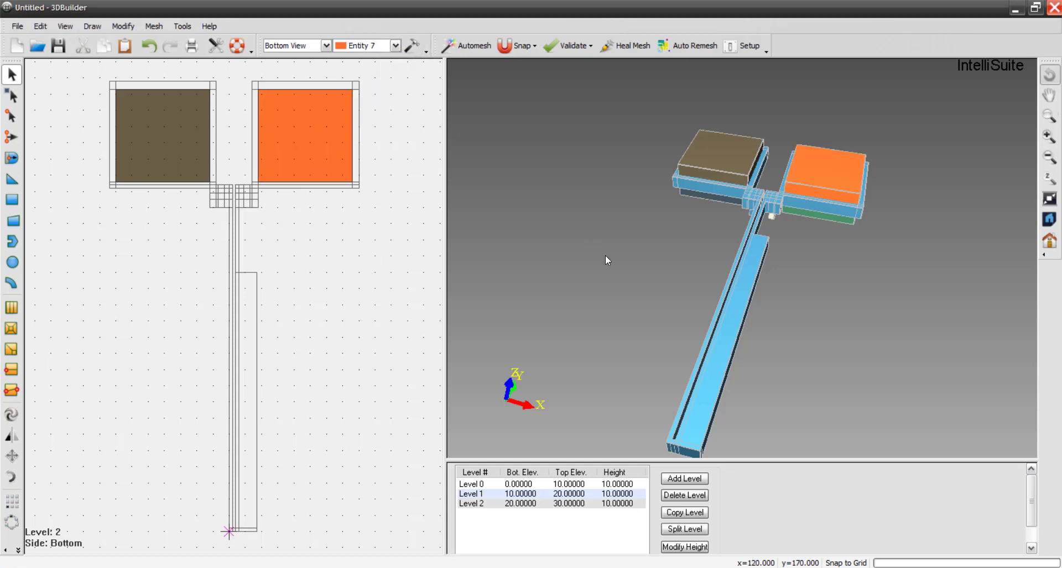
# Reassign the left small square on Level 0 to Entity 8 so it is separate from the Level 1 structure
pyautogui.moveTo(611, 265); pyautogui.dragTo(725, 251, button='middle')
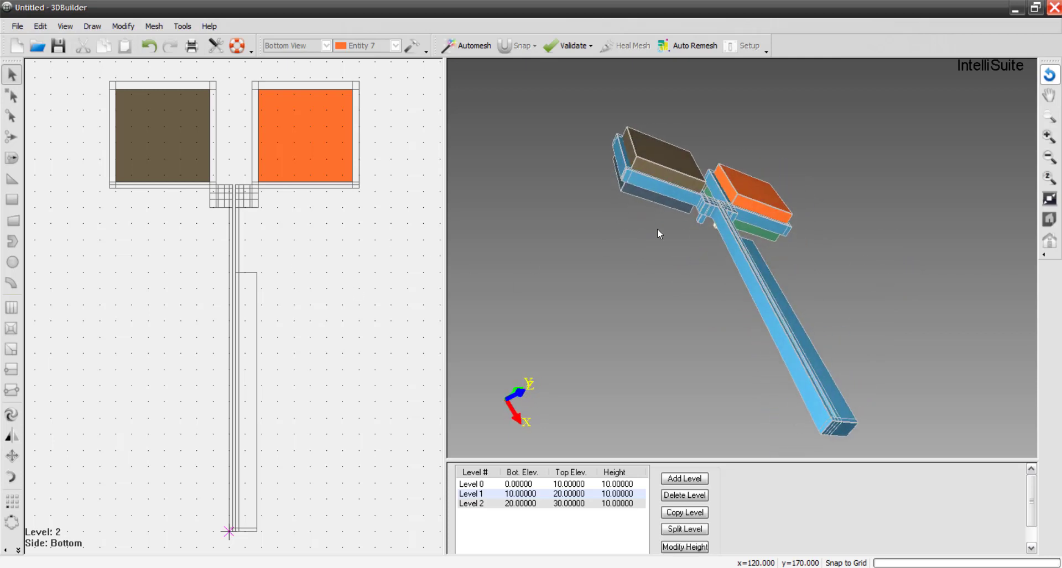
pyautogui.scroll(5, 657, 227)
pyautogui.moveTo(637, 213)
pyautogui.mouseDown(button='middle')
pyautogui.moveTo(708, 257)
pyautogui.moveTo(622, 204)
pyautogui.mouseUp(button='middle')
pyautogui.scroll(-2, 622, 204)
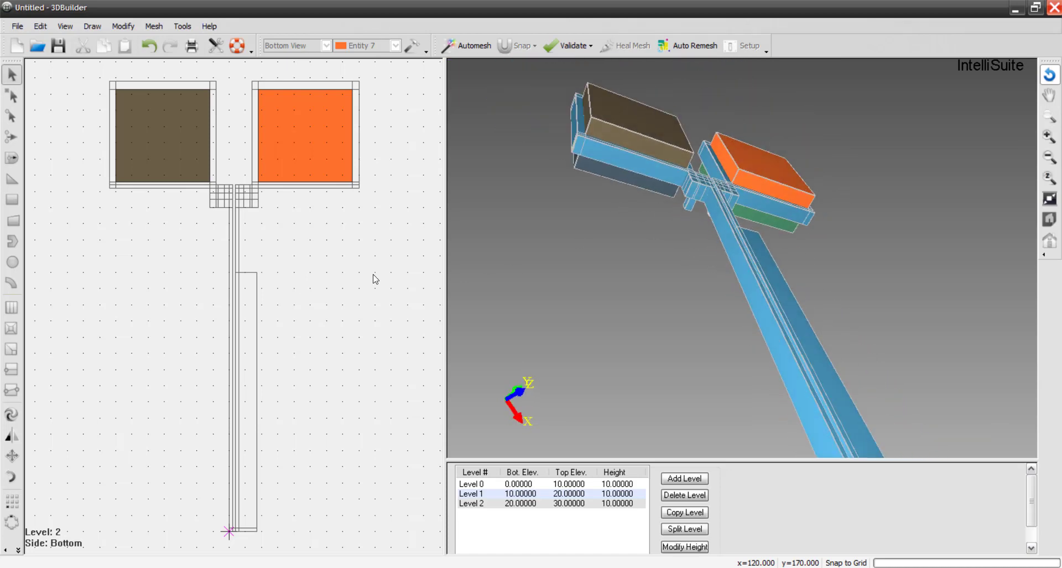
pyautogui.click(324, 263)
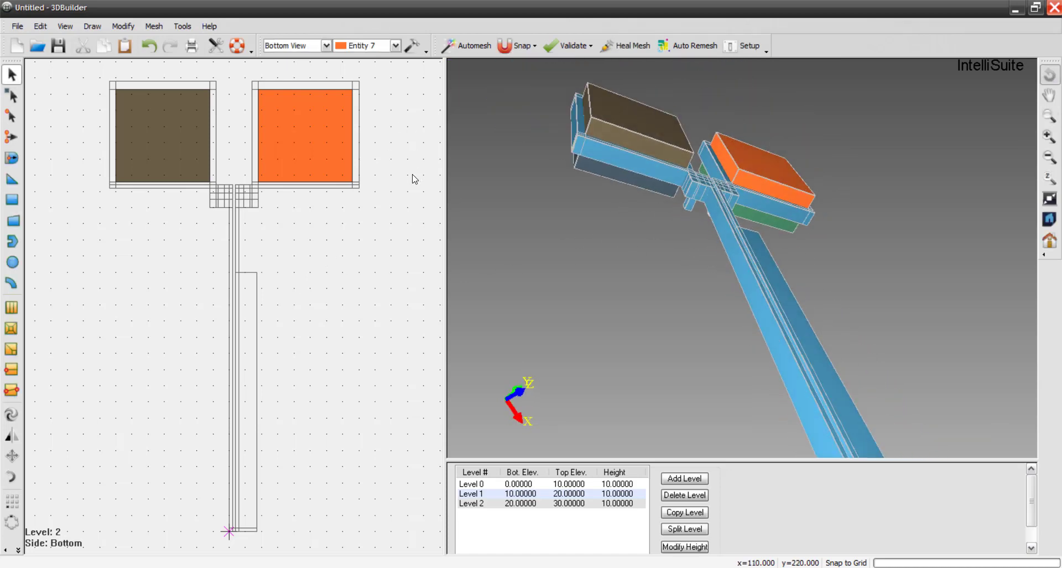
pyautogui.click(484, 485)
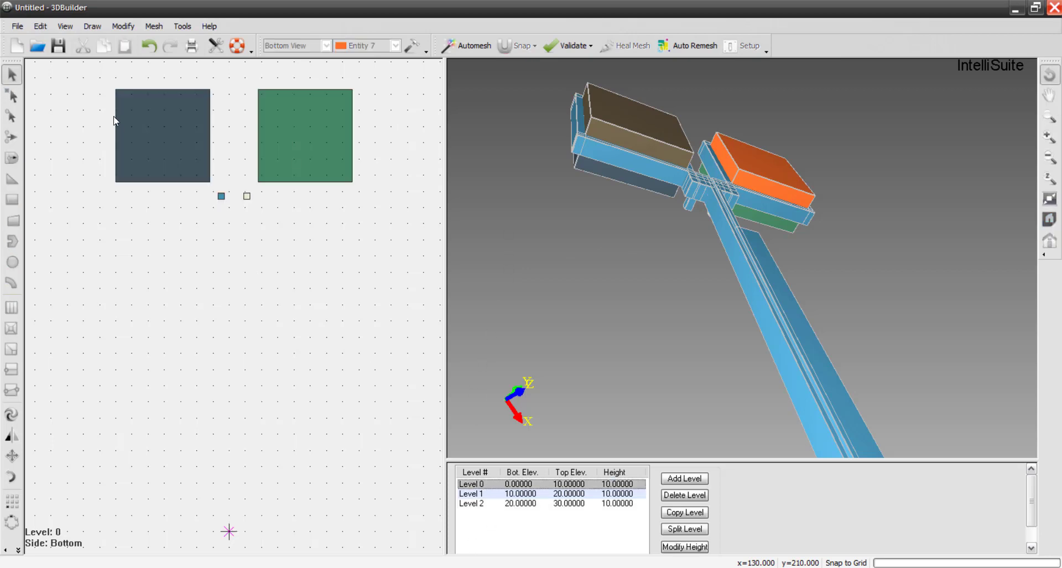
pyautogui.click(219, 204)
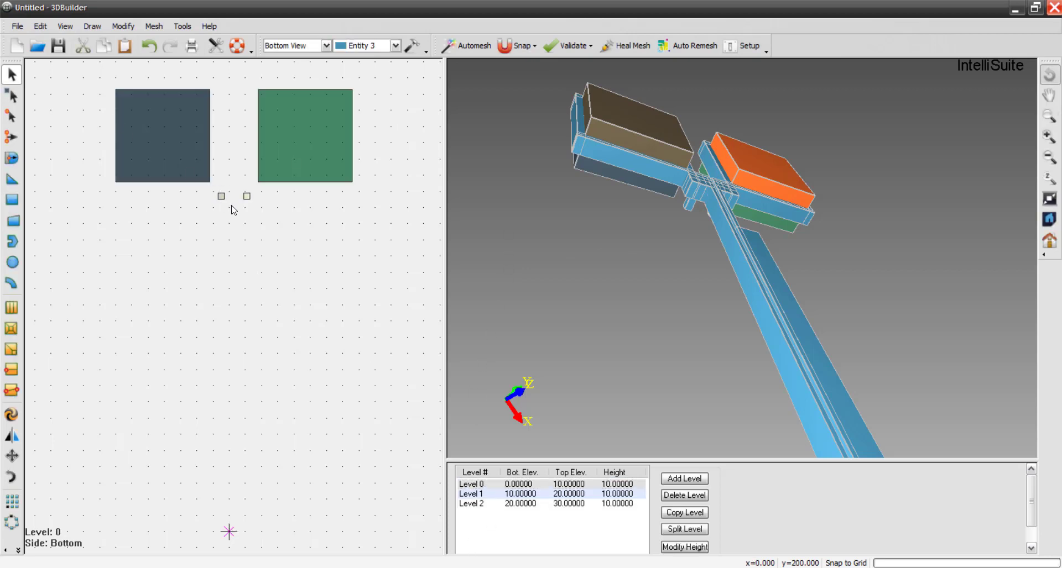
pyautogui.click(395, 45)
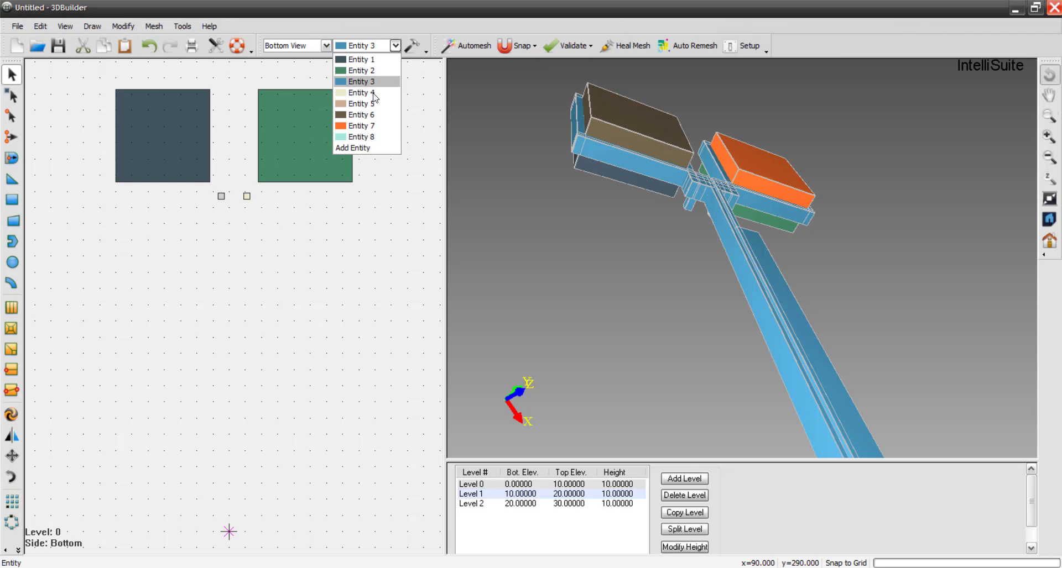
pyautogui.click(364, 136)
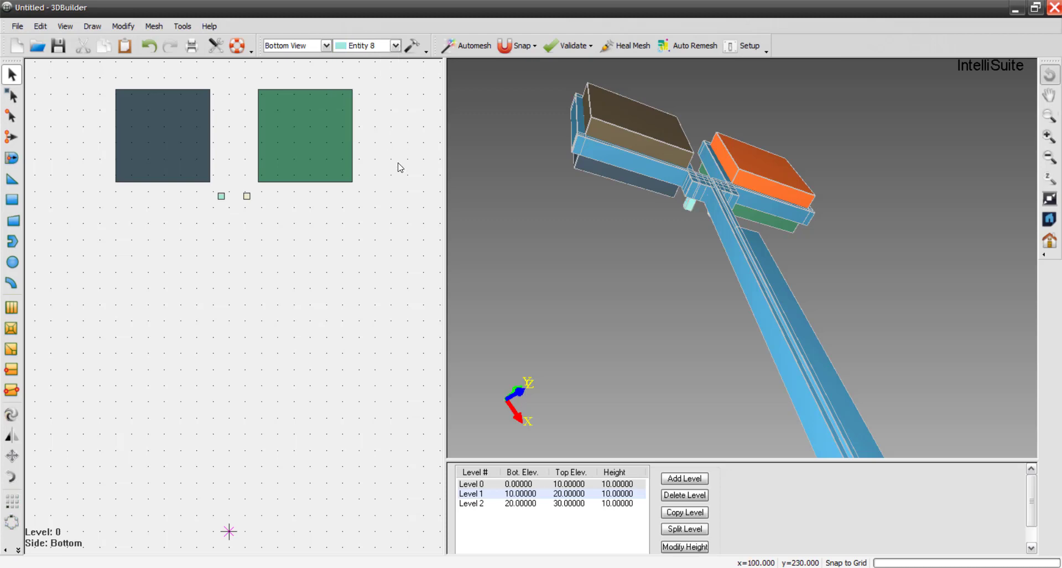
# Save the model as heating in the Joule Heating folder
pyautogui.click(60, 48)
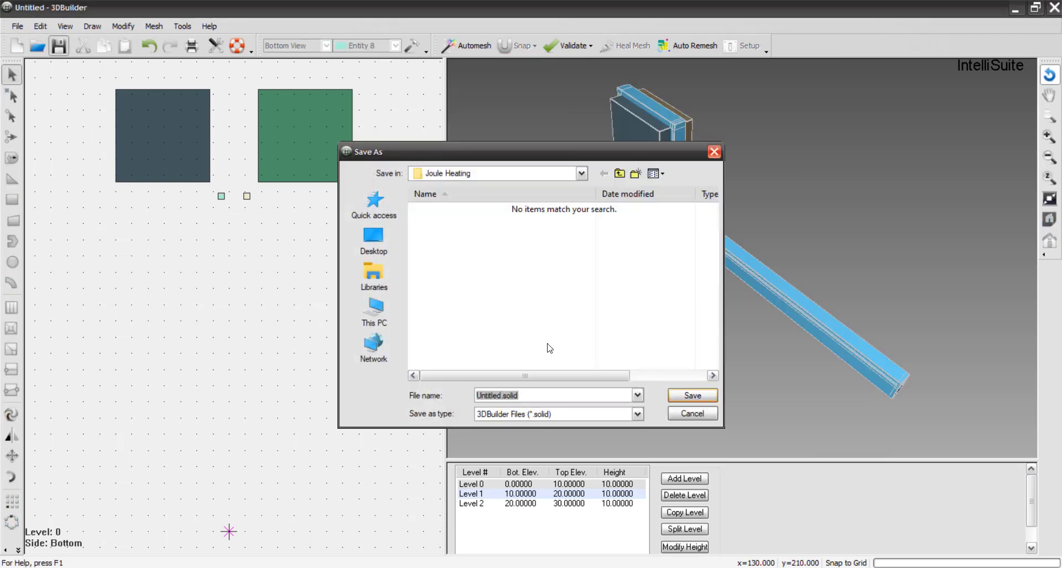
pyautogui.write('heatin')
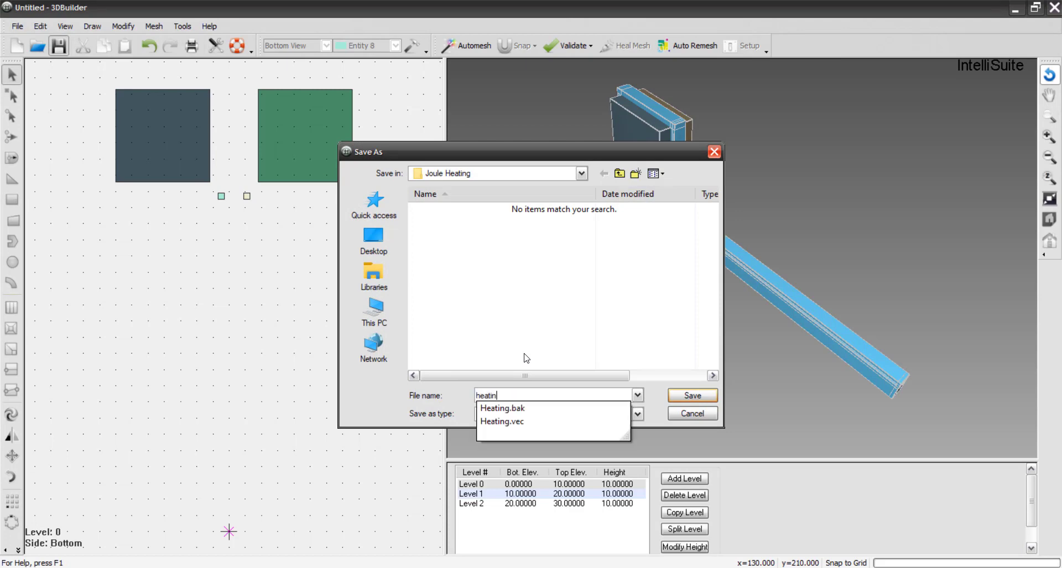
pyautogui.write('g')
pyautogui.press('Return')
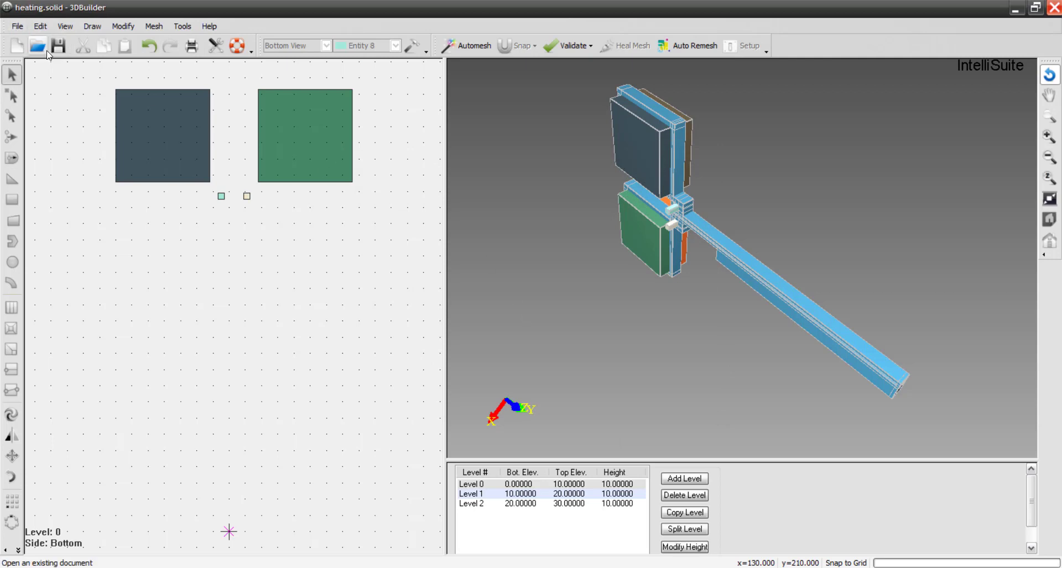
# Start exporting the model to an analysis module, checking both mesh connectivity and mesh conformity
pyautogui.click(18, 26)
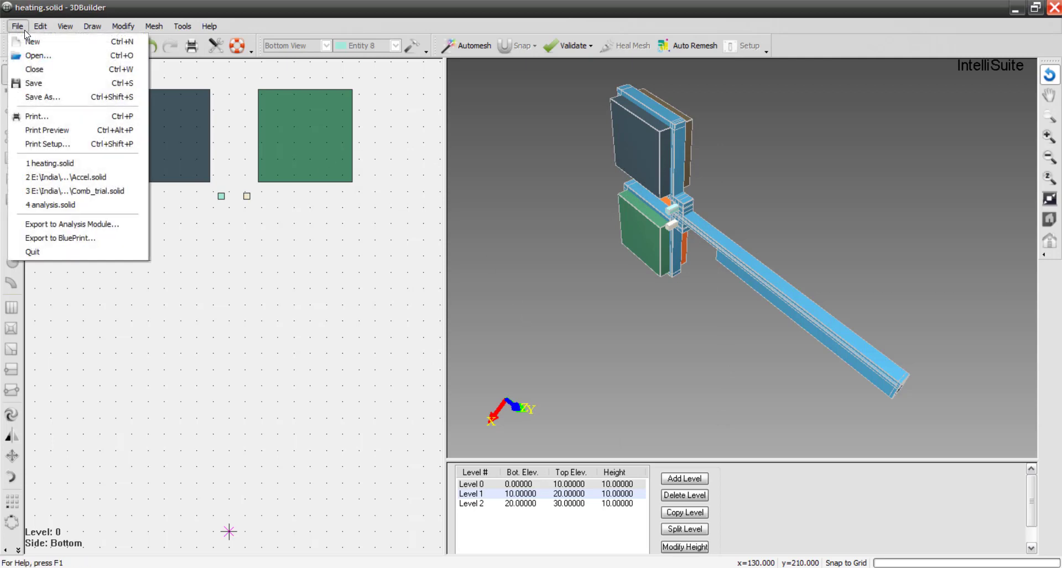
pyautogui.click(87, 225)
pyautogui.click(532, 262)
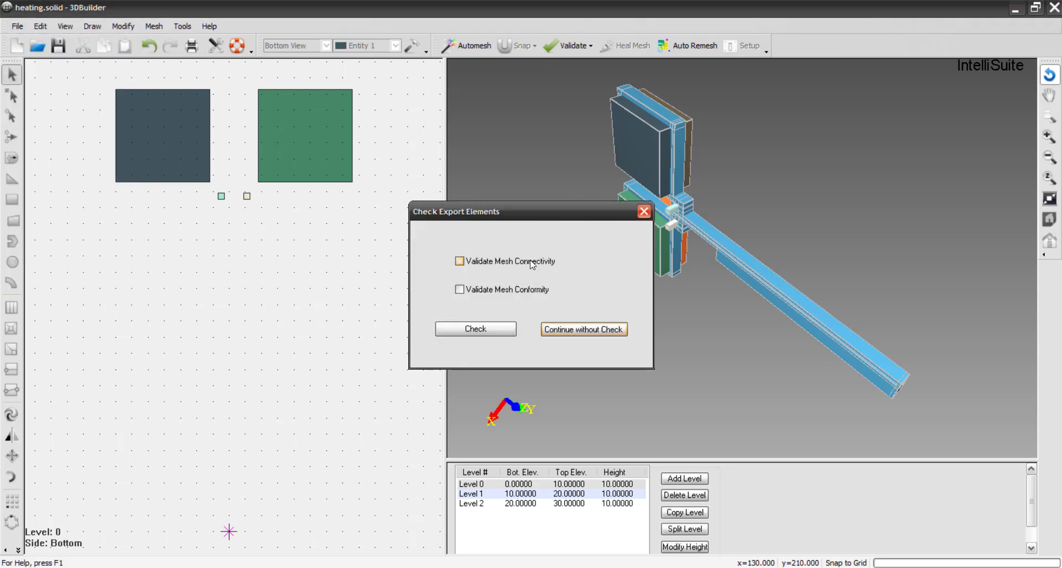
pyautogui.click(510, 291)
pyautogui.click(495, 330)
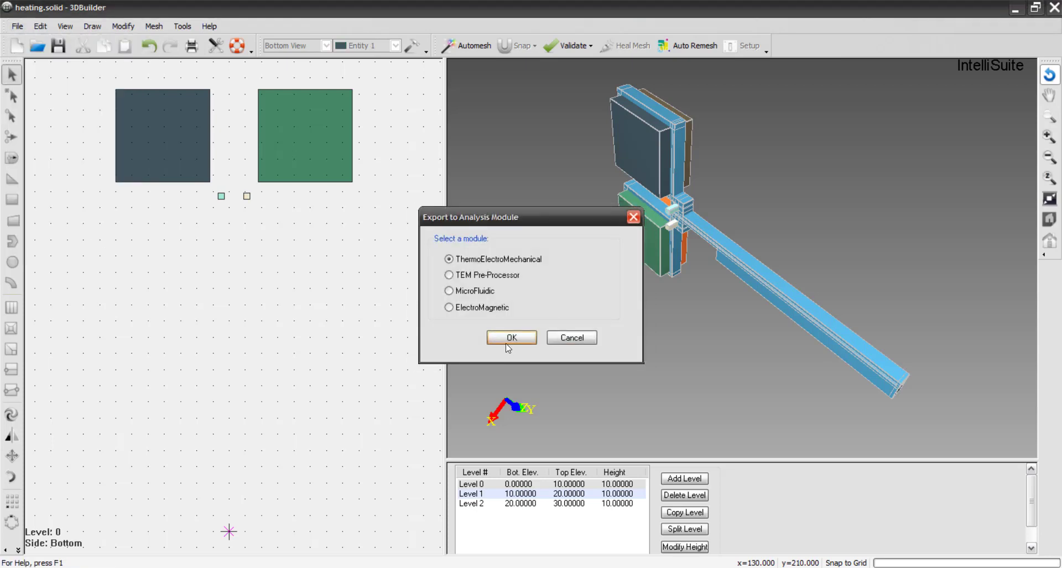
# Export the model to the ThermoElectroMechanical module and save the analysis file as heating
pyautogui.click(510, 338)
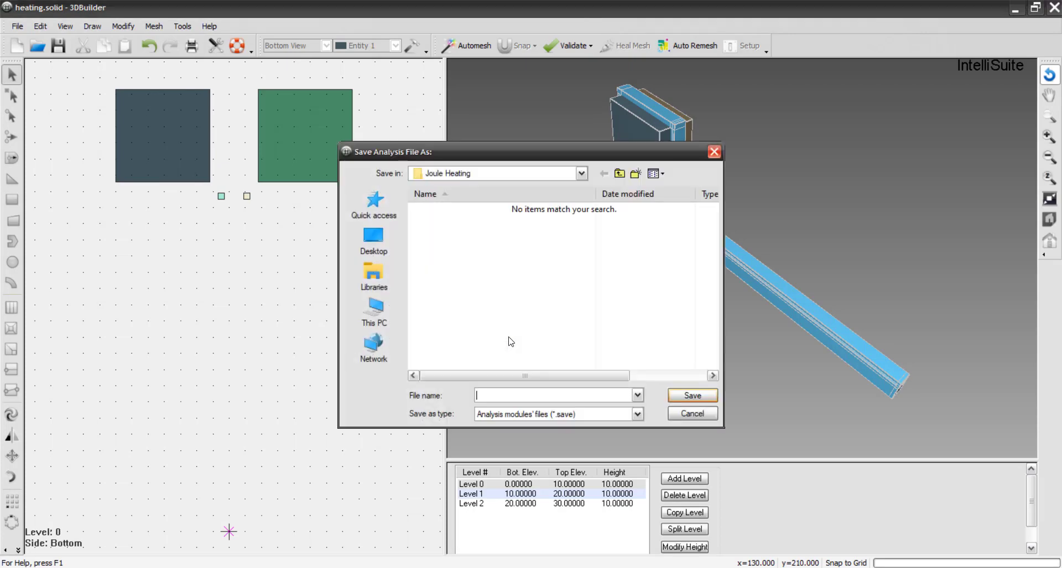
pyautogui.write('heat')
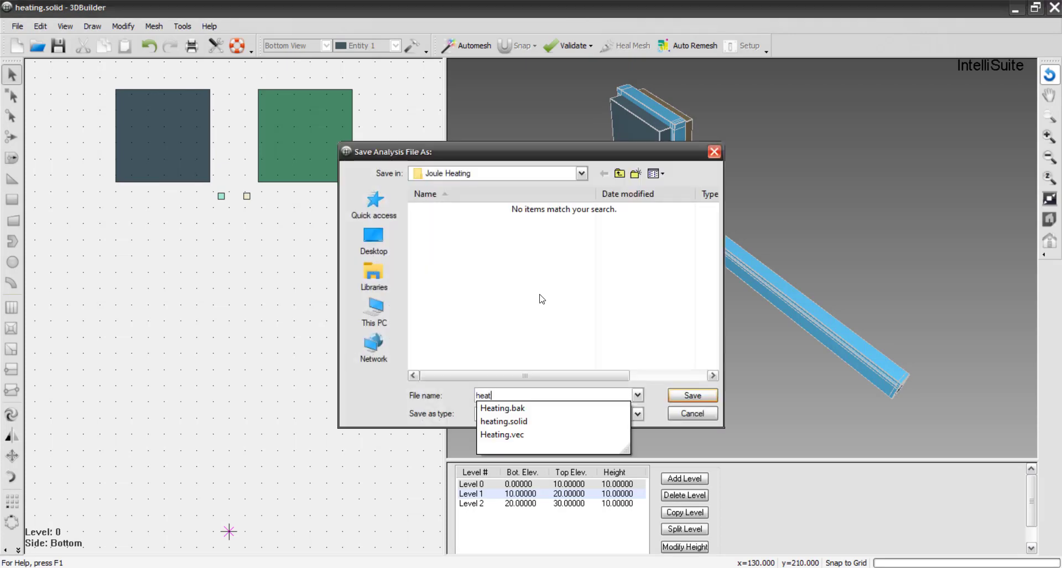
pyautogui.write('ing')
pyautogui.press('Return')
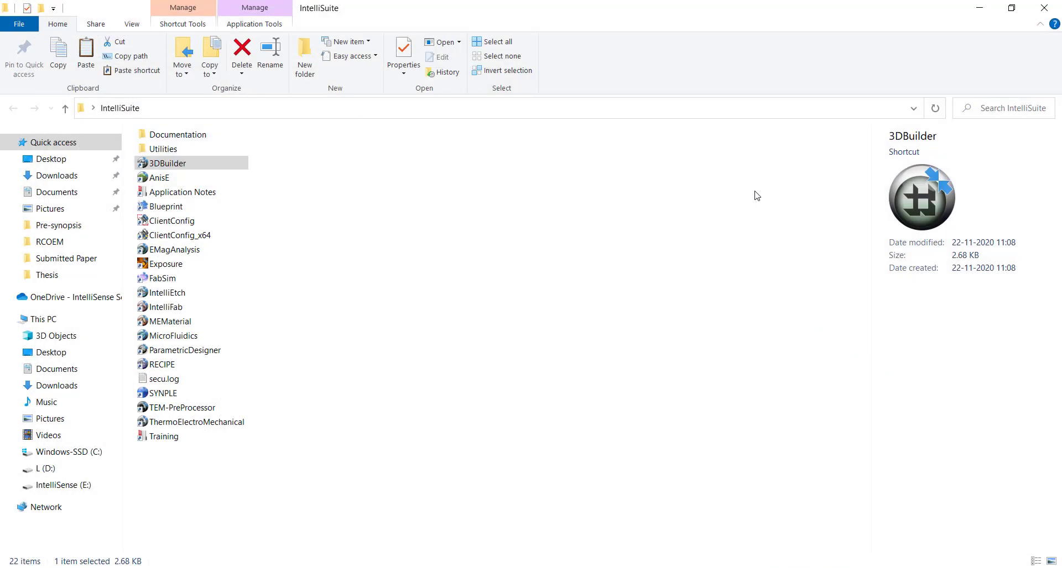
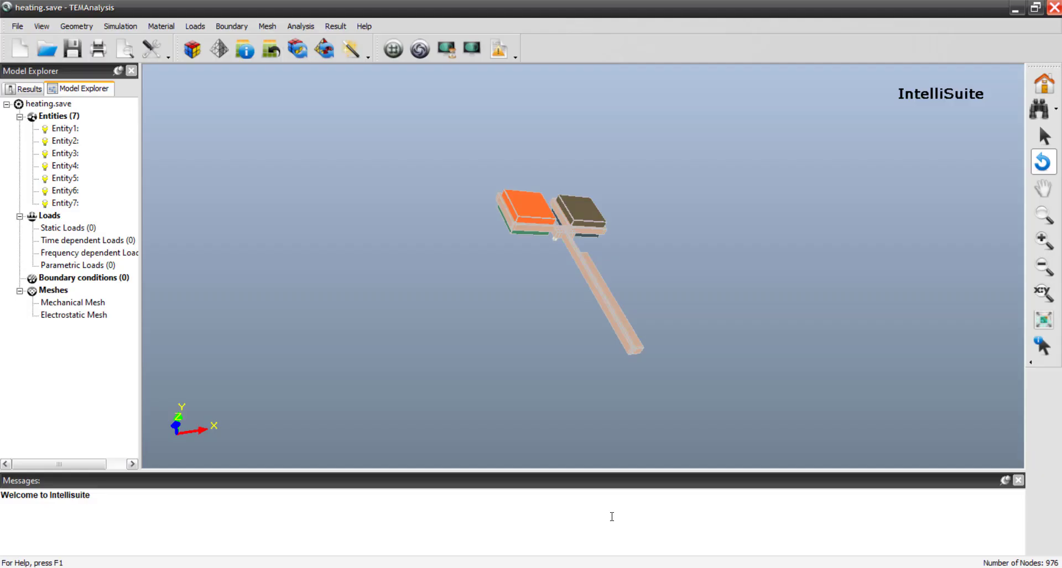
# Configure the simulation as a static Thermal Electrical/Thermal Stress analysis
pyautogui.moveTo(514, 289); pyautogui.dragTo(607, 349)
pyautogui.scroll(6, 629, 206)
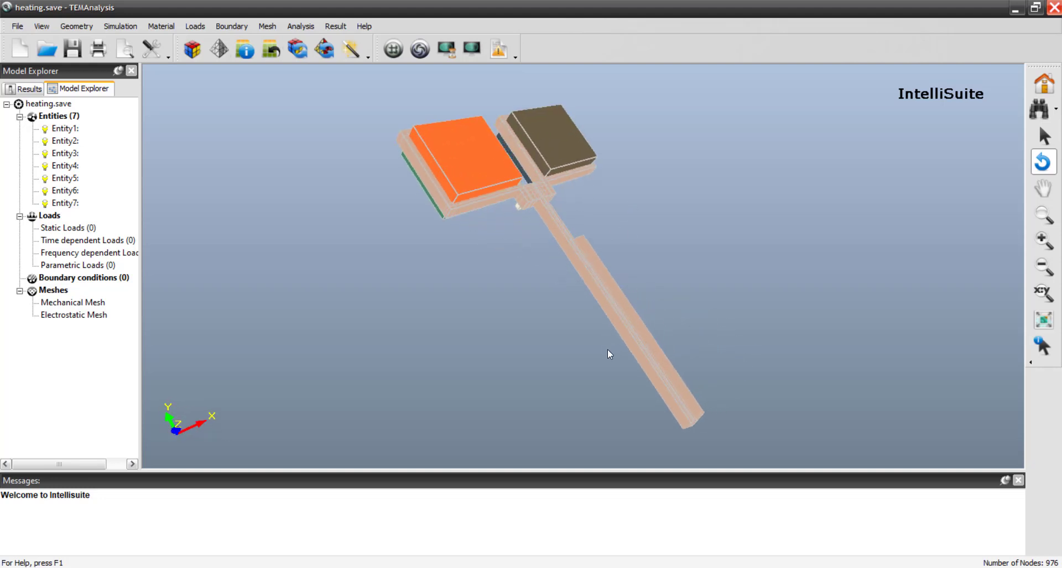
pyautogui.moveTo(664, 255); pyautogui.dragTo(432, 287)
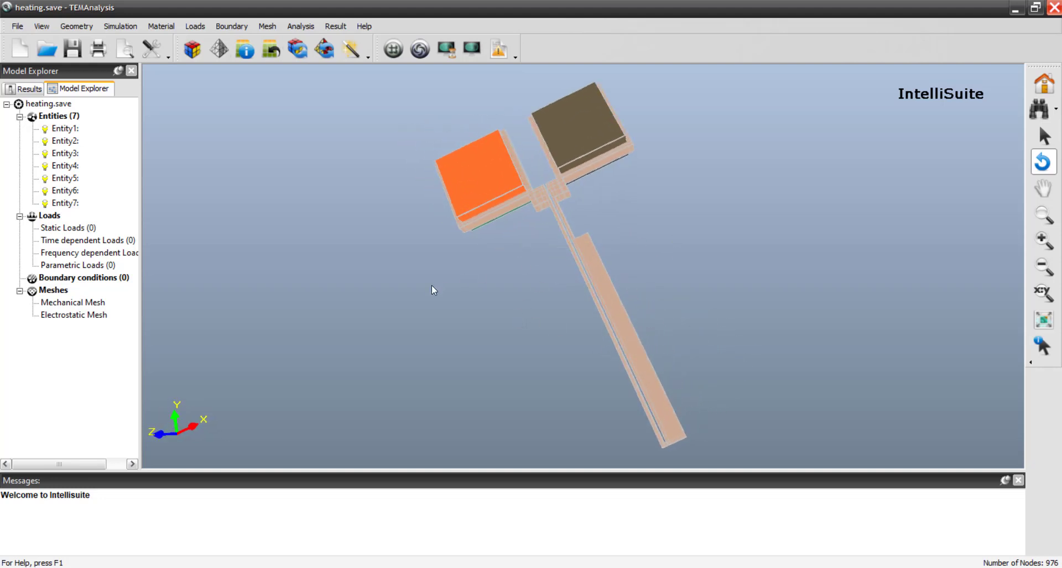
pyautogui.moveTo(493, 323); pyautogui.dragTo(688, 266)
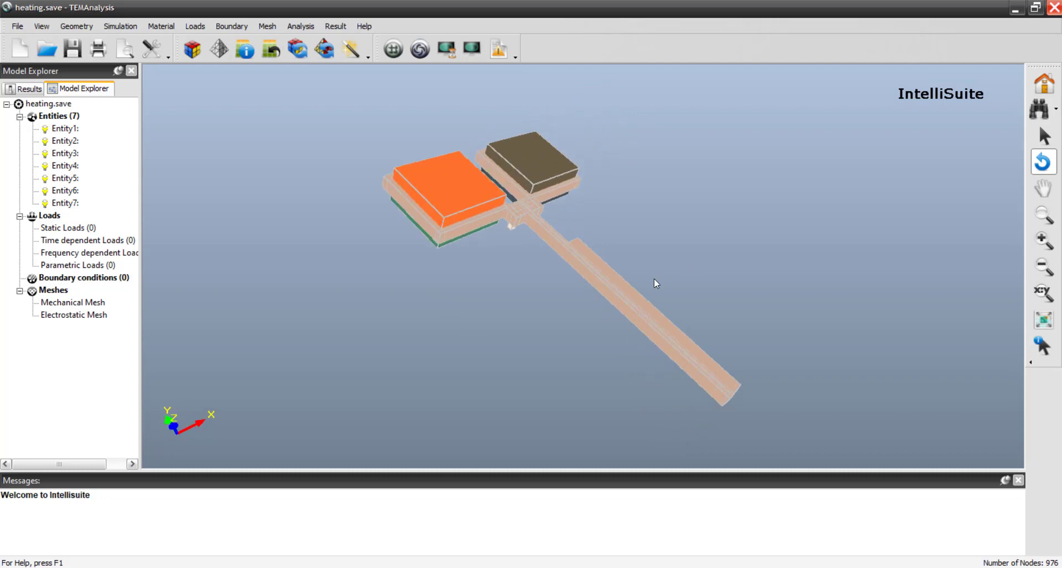
pyautogui.click(120, 26)
pyautogui.click(141, 43)
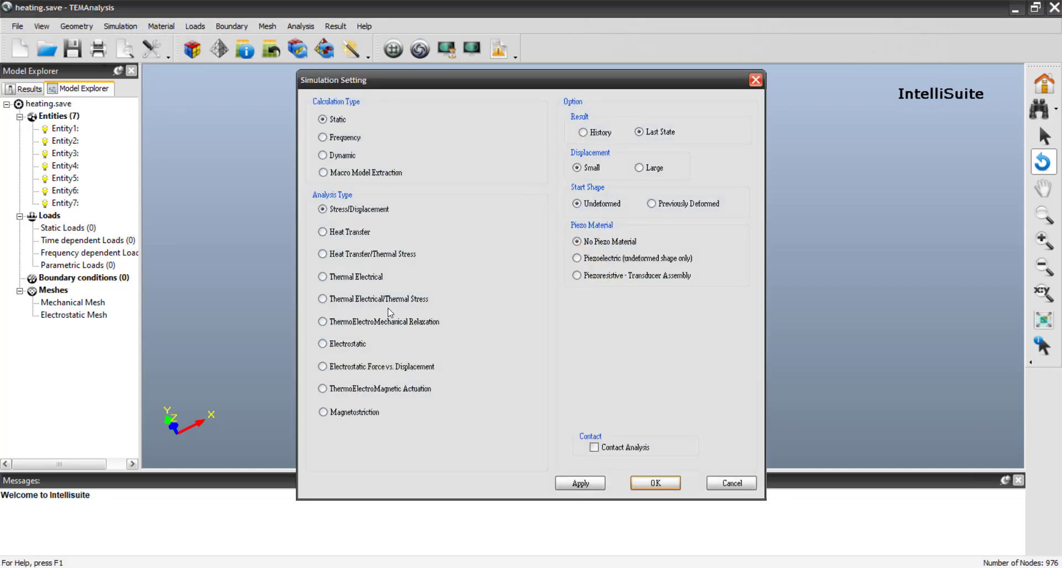
pyautogui.click(387, 300)
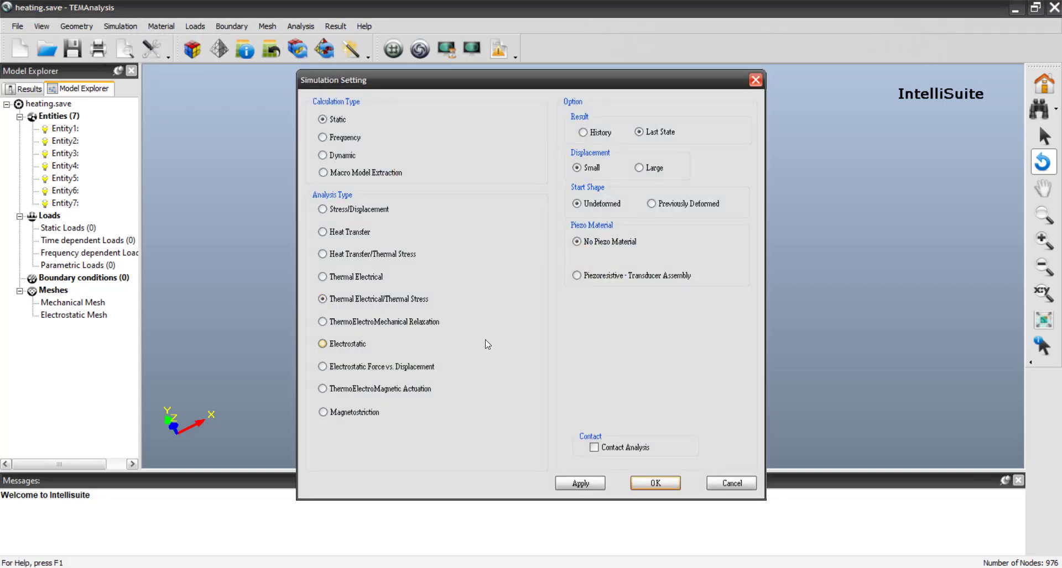
pyautogui.click(647, 484)
# Open the material definitions from the beam entity and import the Si_Czochralski_100 properties into Material 1
pyautogui.click(161, 26)
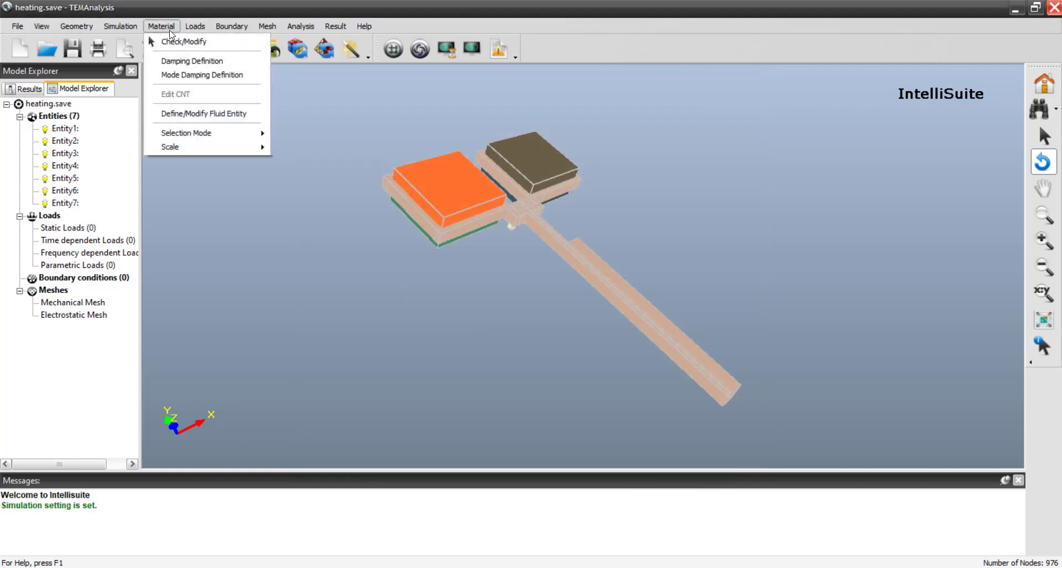
pyautogui.click(172, 38)
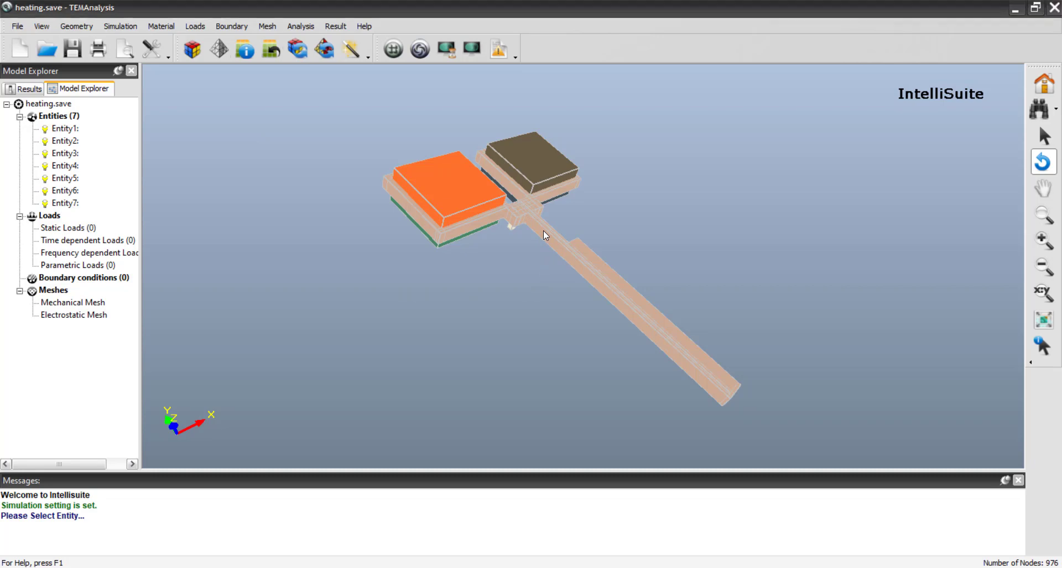
pyautogui.click(545, 235)
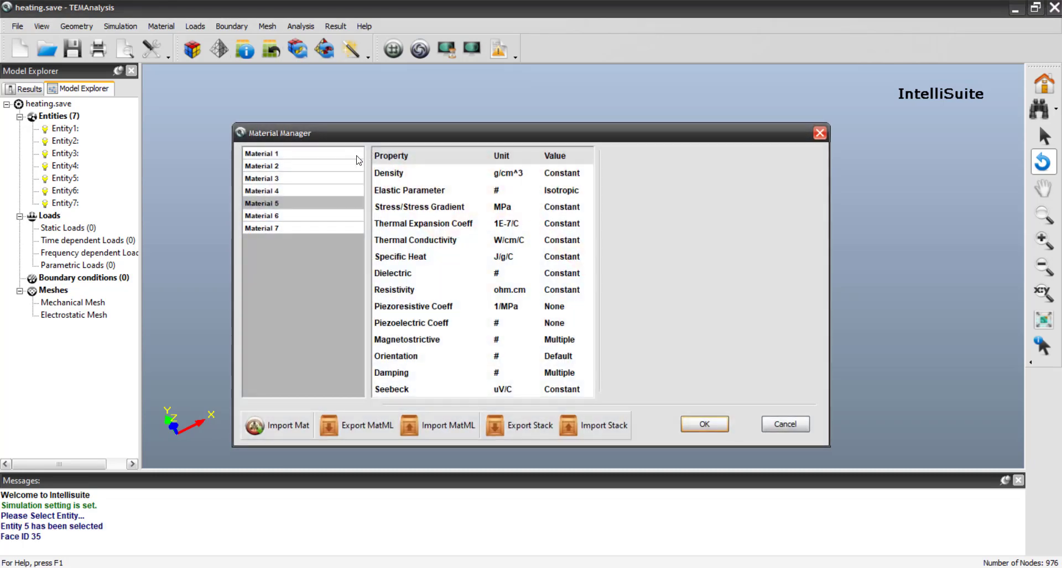
pyautogui.moveTo(359, 133); pyautogui.dragTo(390, 156)
pyautogui.click(523, 233)
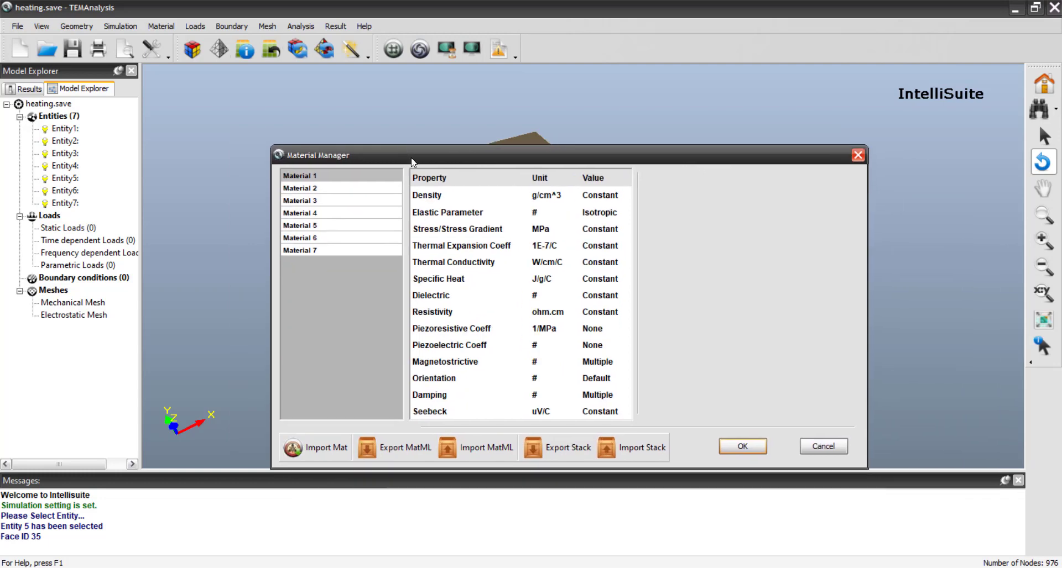
pyautogui.click(330, 454)
pyautogui.click(497, 272)
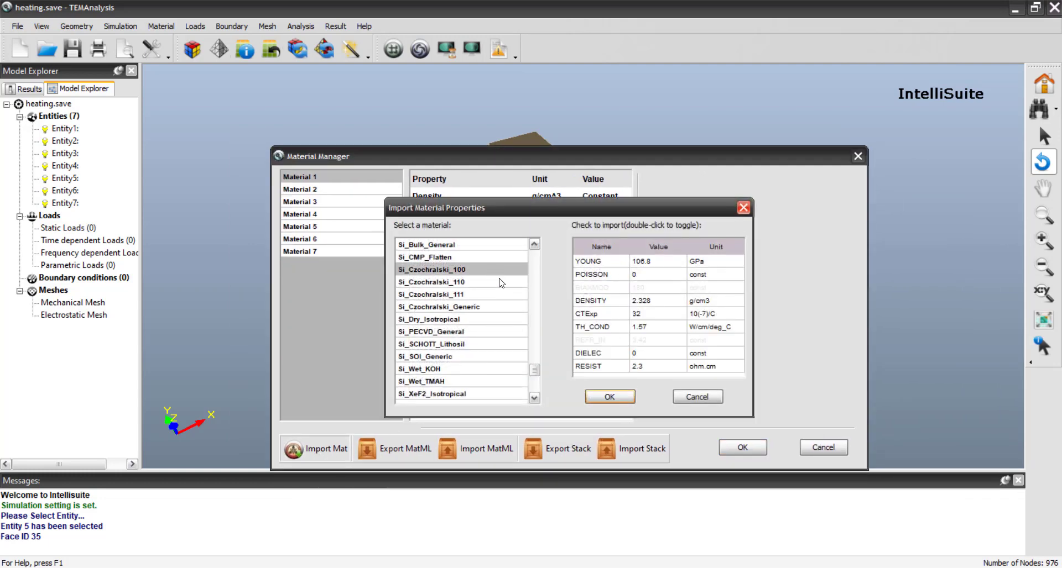
pyautogui.click(607, 396)
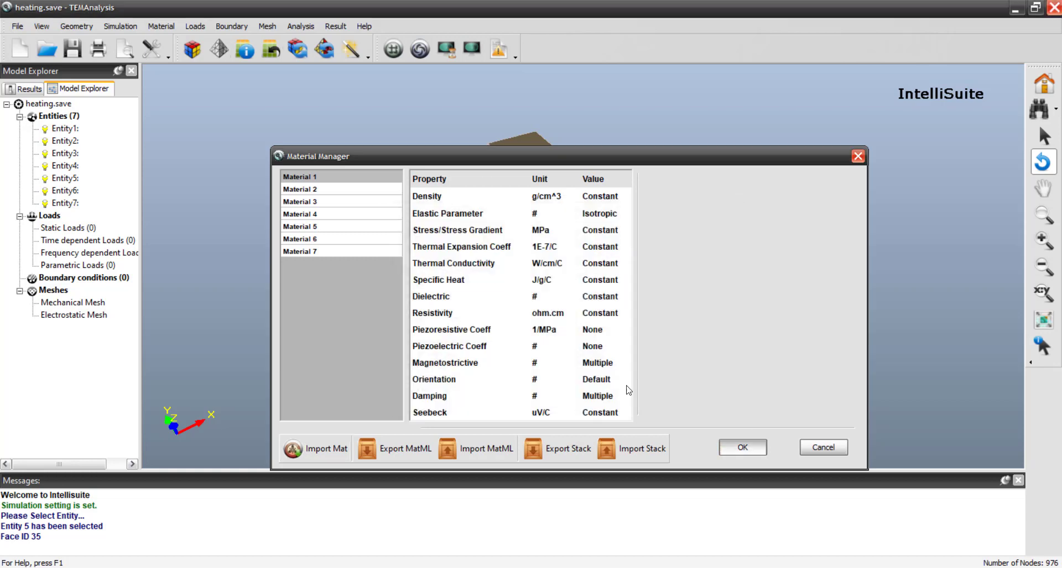
# Accept the current material settings, reopen the definitions from the orange pad entity, and import Si_Czochralski_100 into Material 7
pyautogui.click(742, 447)
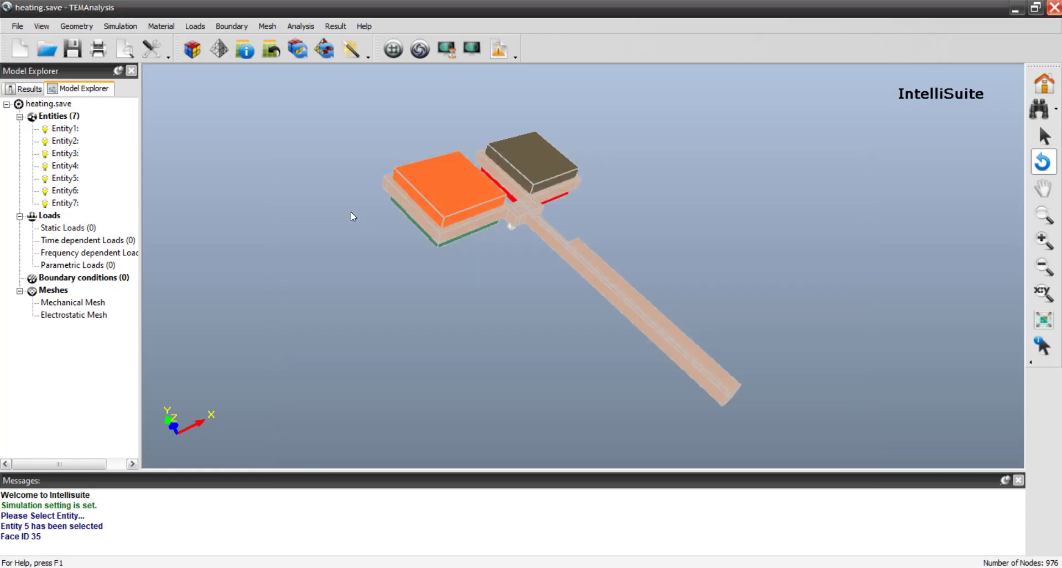
pyautogui.click(465, 204)
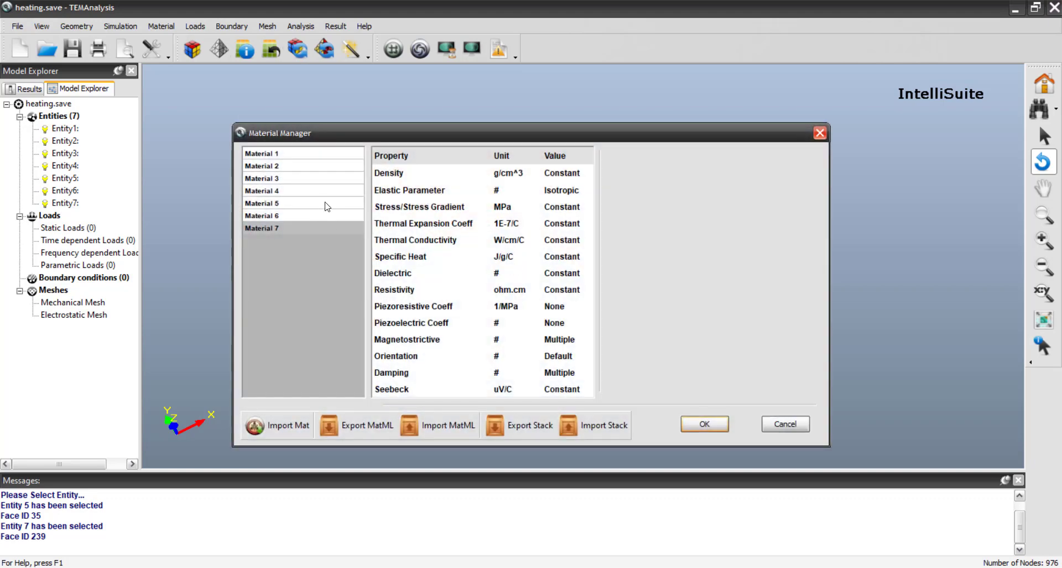
pyautogui.click(254, 425)
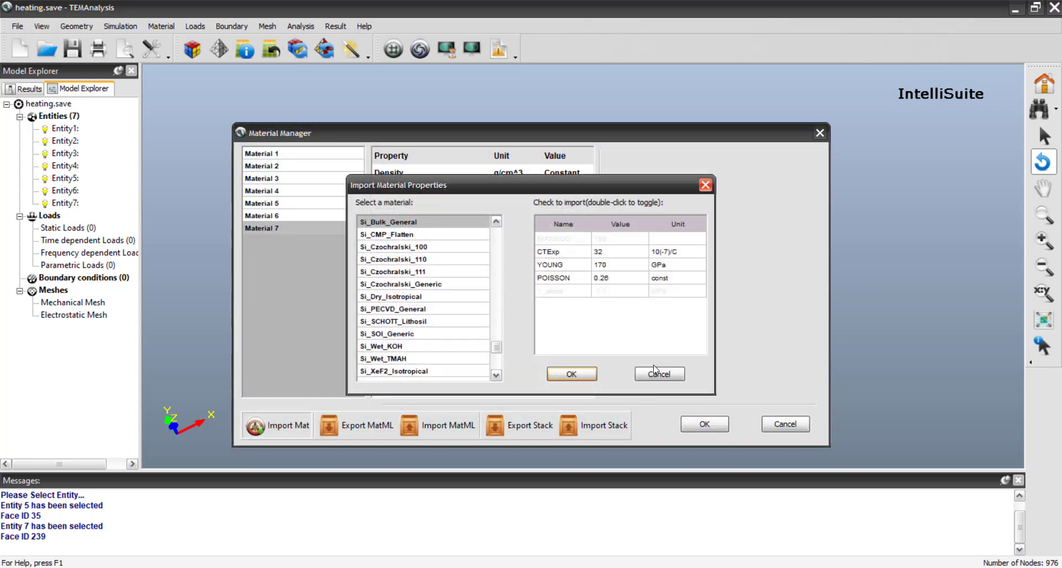
pyautogui.click(451, 248)
pyautogui.click(572, 375)
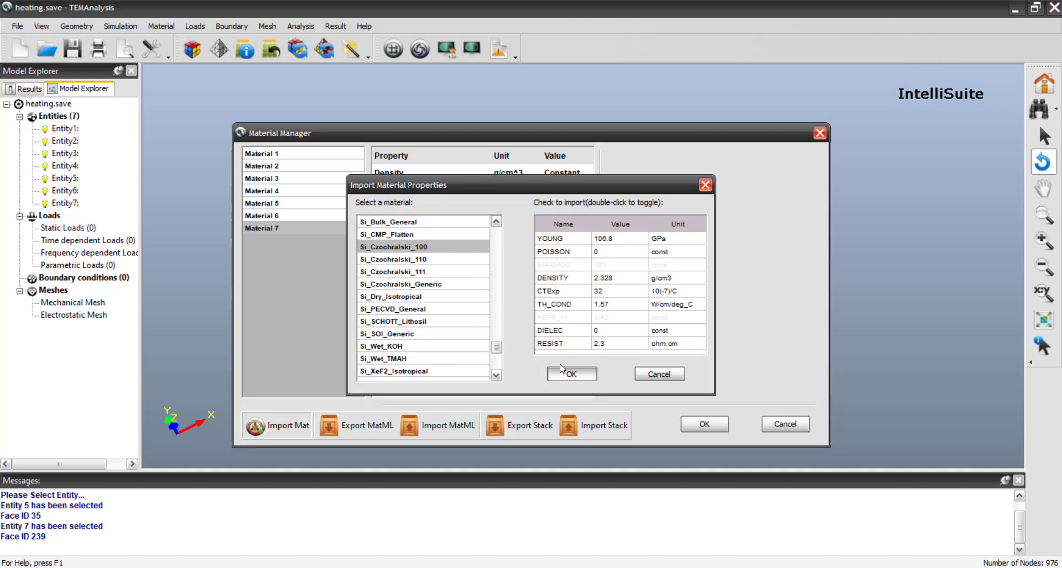
# Import the Si_Bulk_General properties into Material 6 and Material 5
pyautogui.click(303, 219)
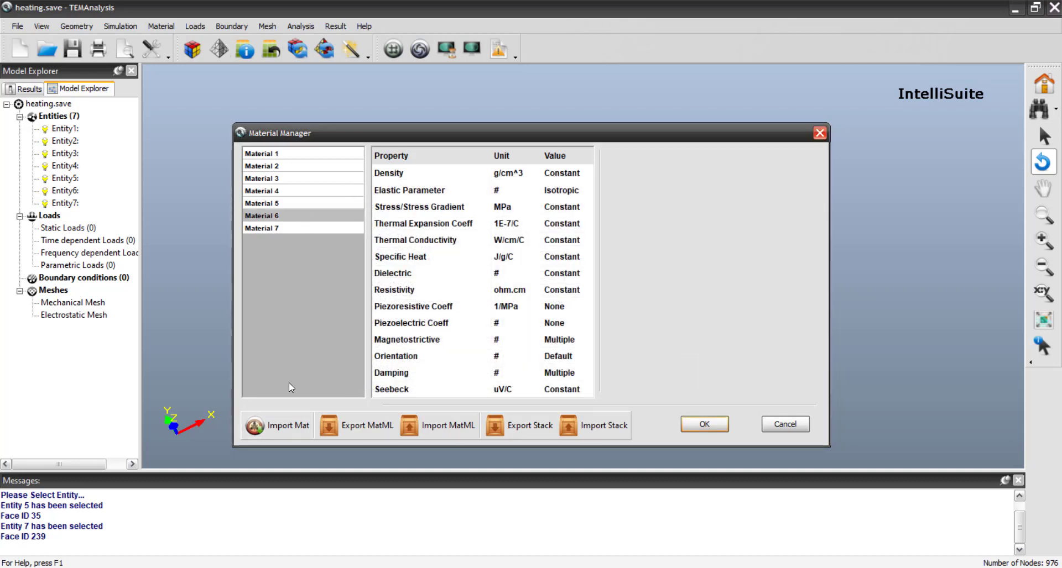
pyautogui.click(286, 425)
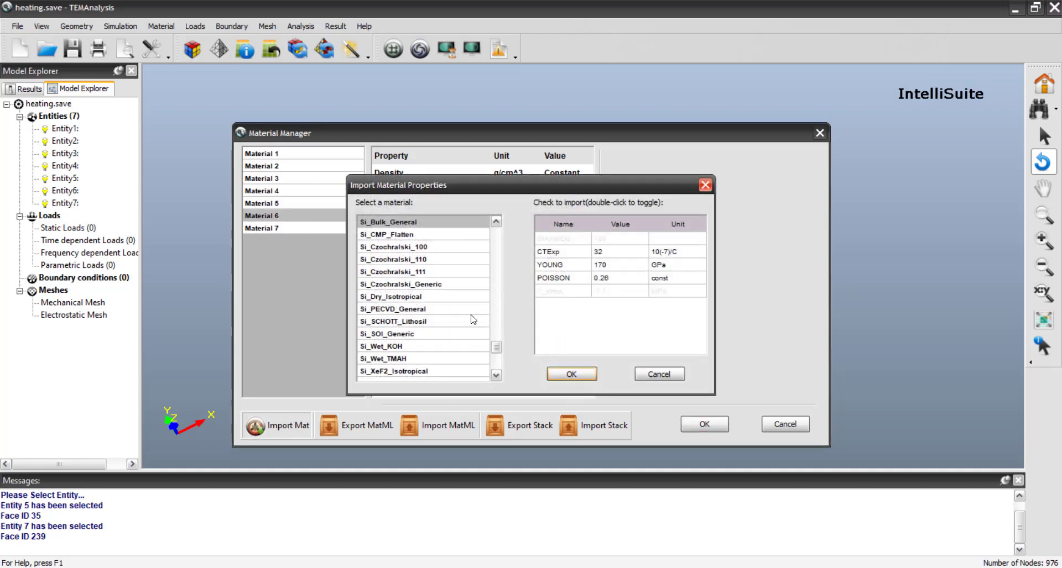
pyautogui.click(571, 374)
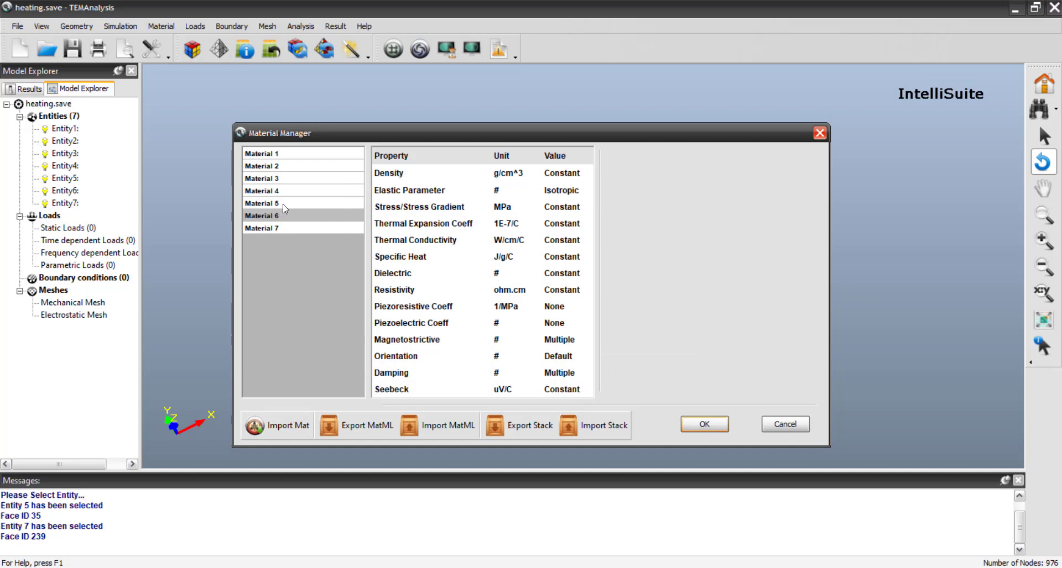
pyautogui.click(284, 204)
pyautogui.click(280, 426)
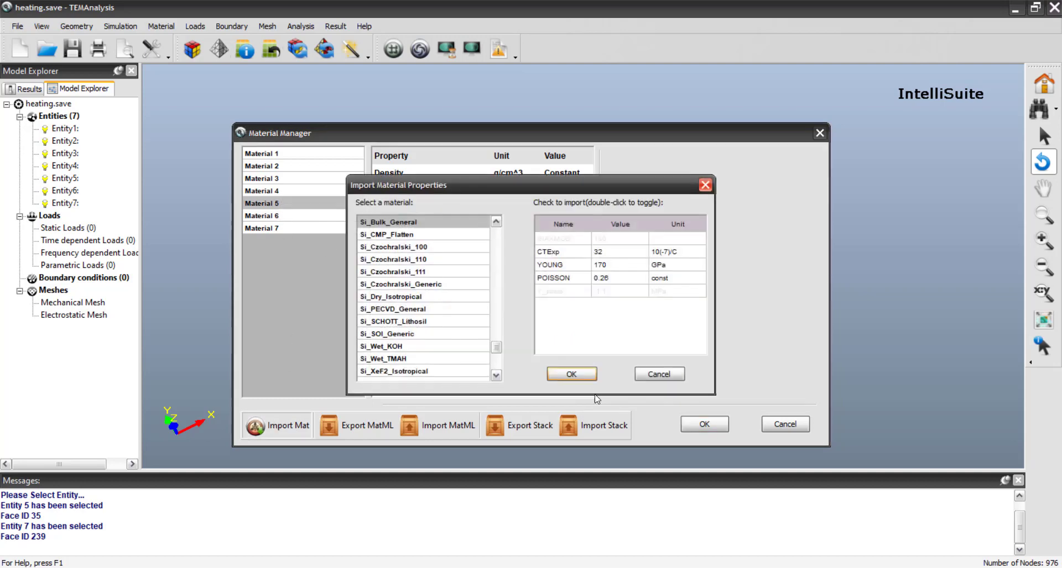
pyautogui.click(571, 375)
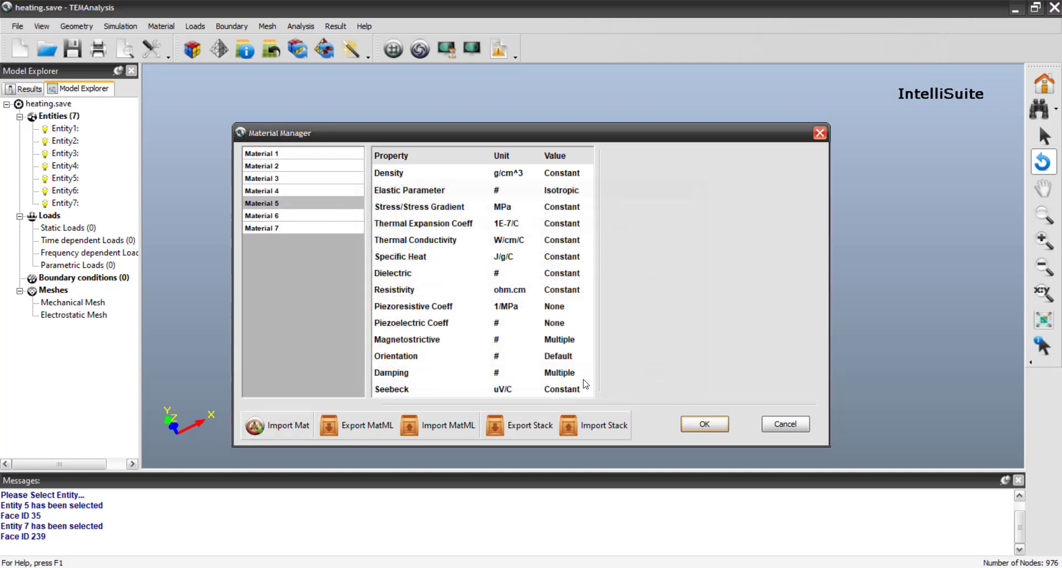
# Import the Si_Czochralski_100 properties into Material 4
pyautogui.click(307, 190)
pyautogui.click(277, 425)
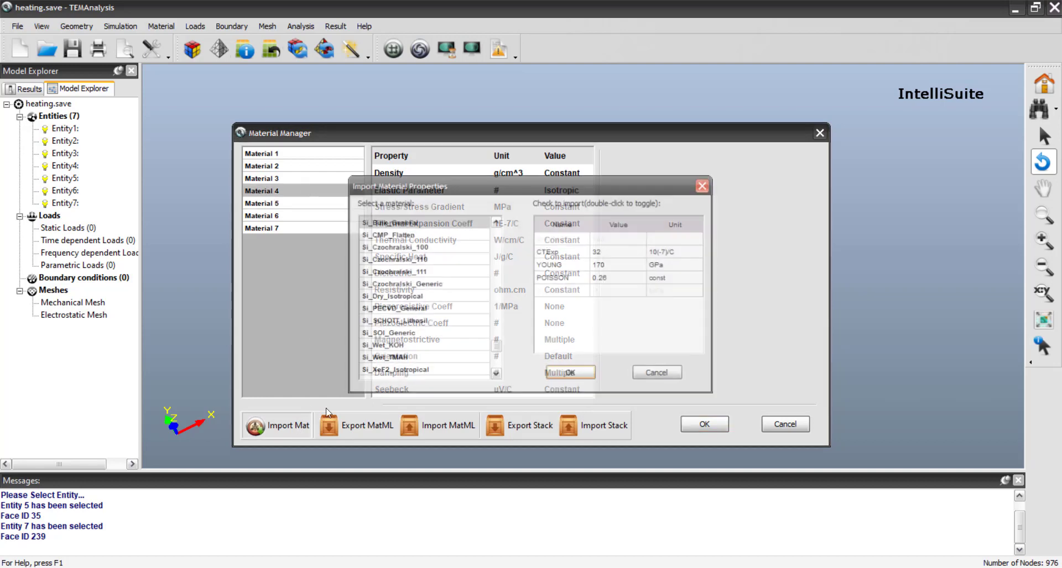
pyautogui.click(462, 247)
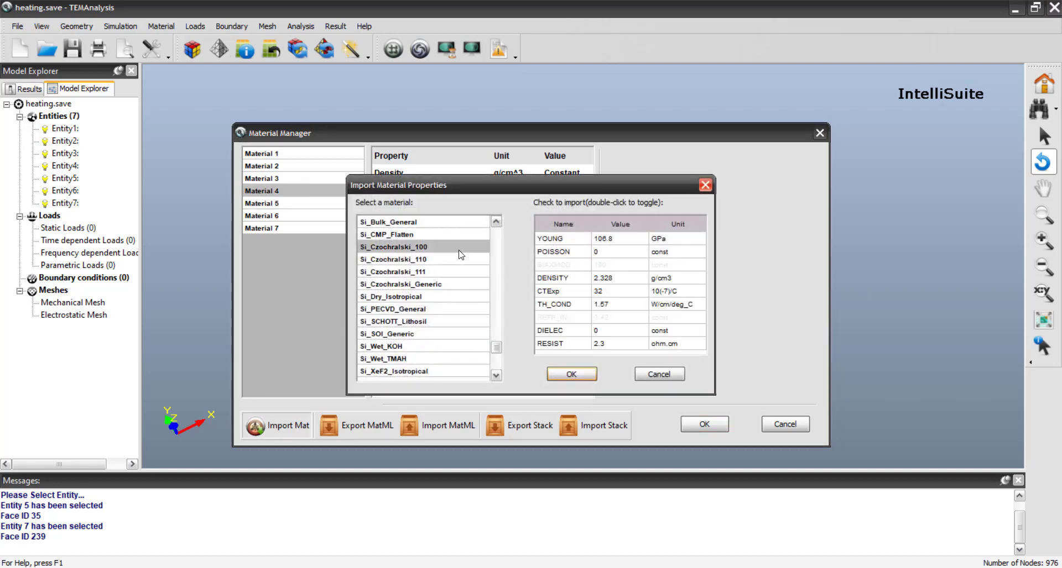
pyautogui.click(570, 375)
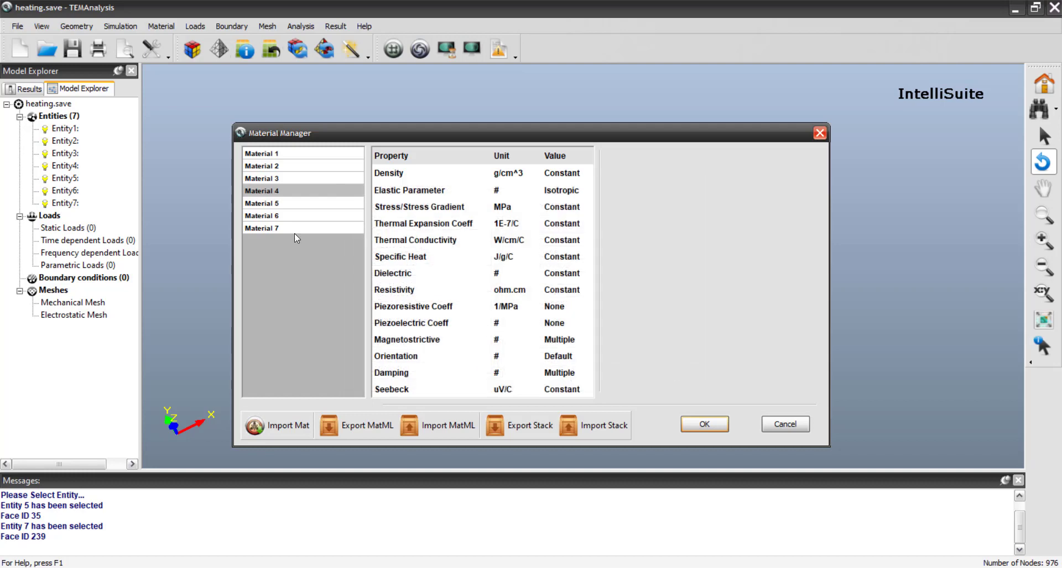
# Import the Si_Czochralski_100 properties into Material 5 and Material 6
pyautogui.click(314, 207)
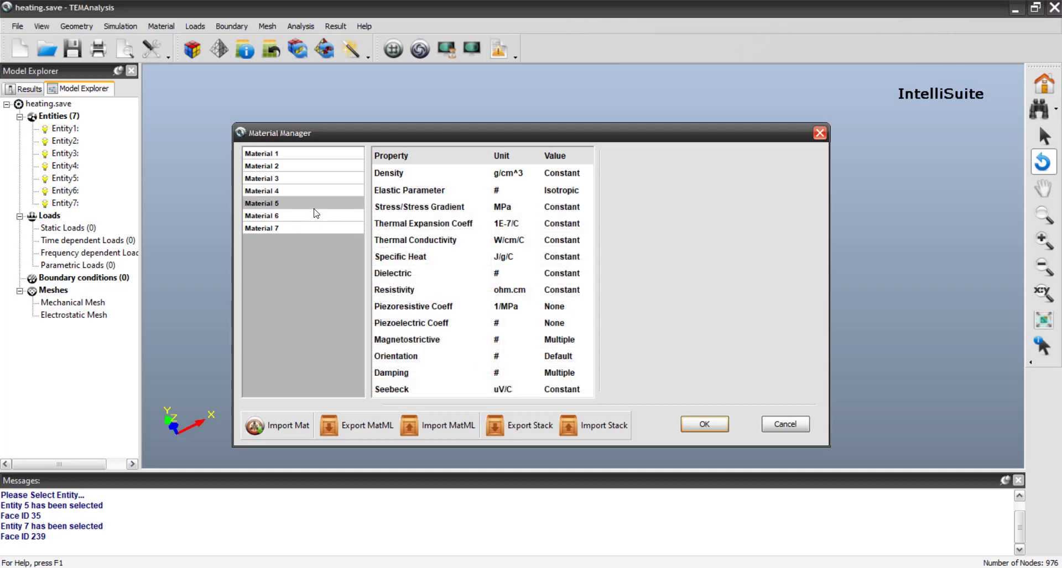
pyautogui.click(260, 427)
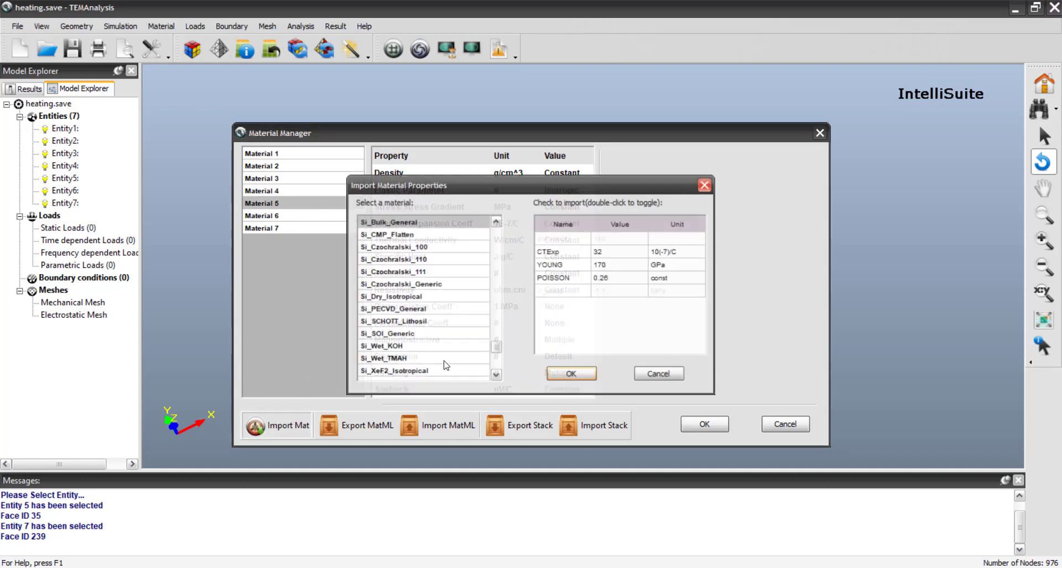
pyautogui.click(460, 259)
pyautogui.click(582, 380)
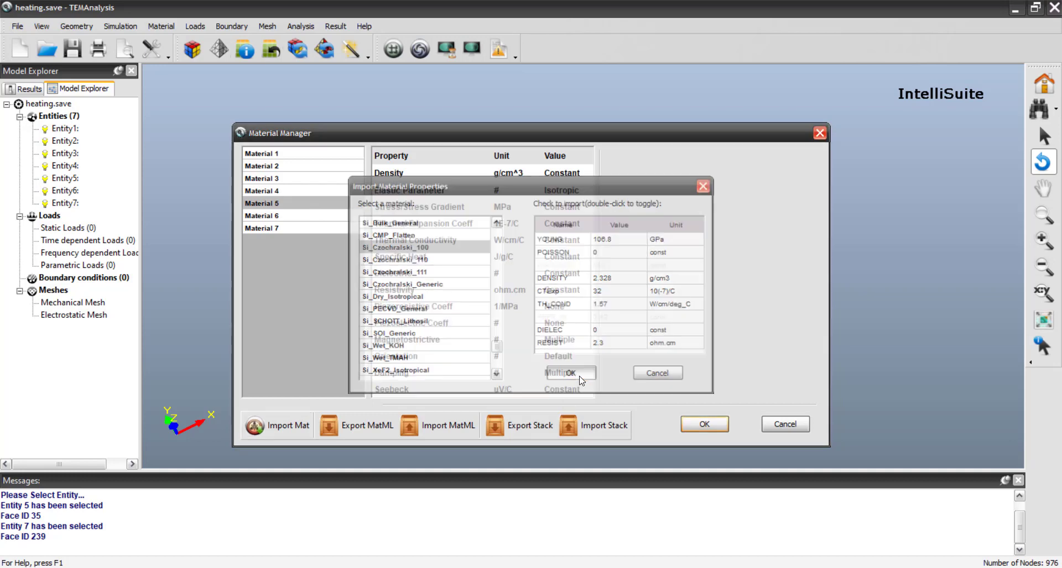
pyautogui.click(297, 219)
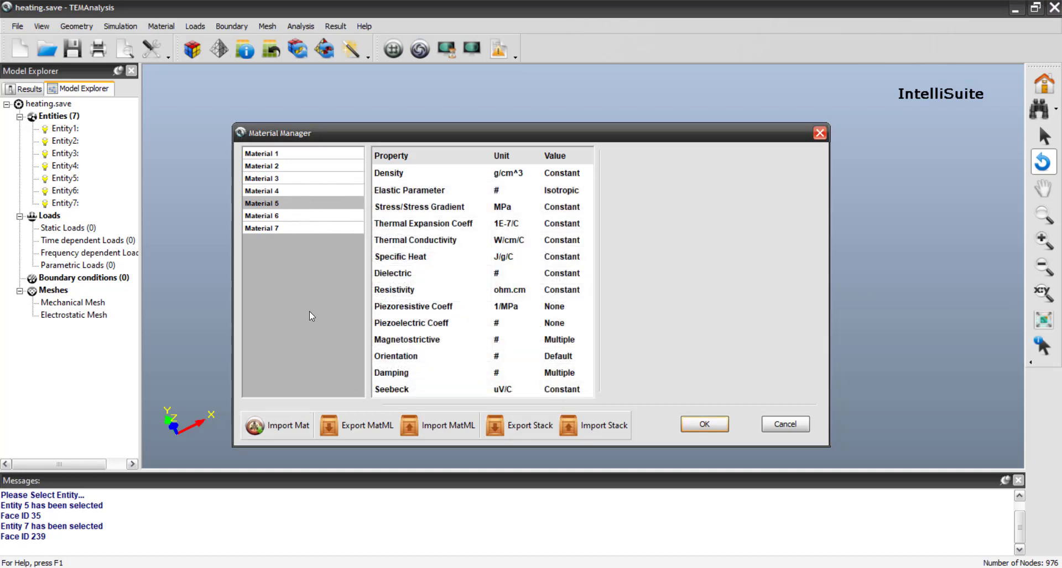
pyautogui.click(290, 426)
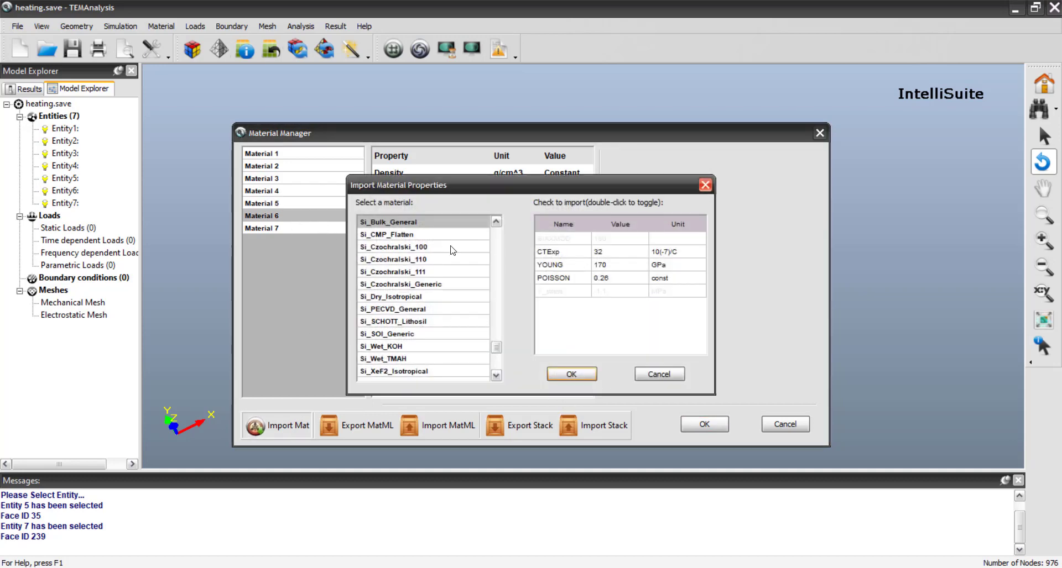
pyautogui.click(451, 247)
pyautogui.click(563, 377)
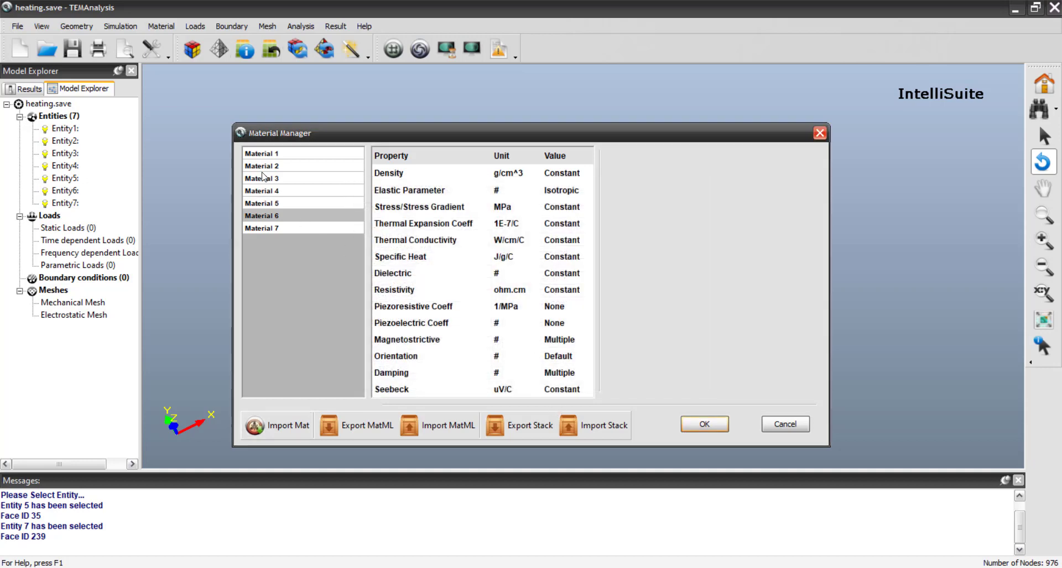
# Import the Si_Czochralski_100 properties into Material 3 and Material 2
pyautogui.click(301, 180)
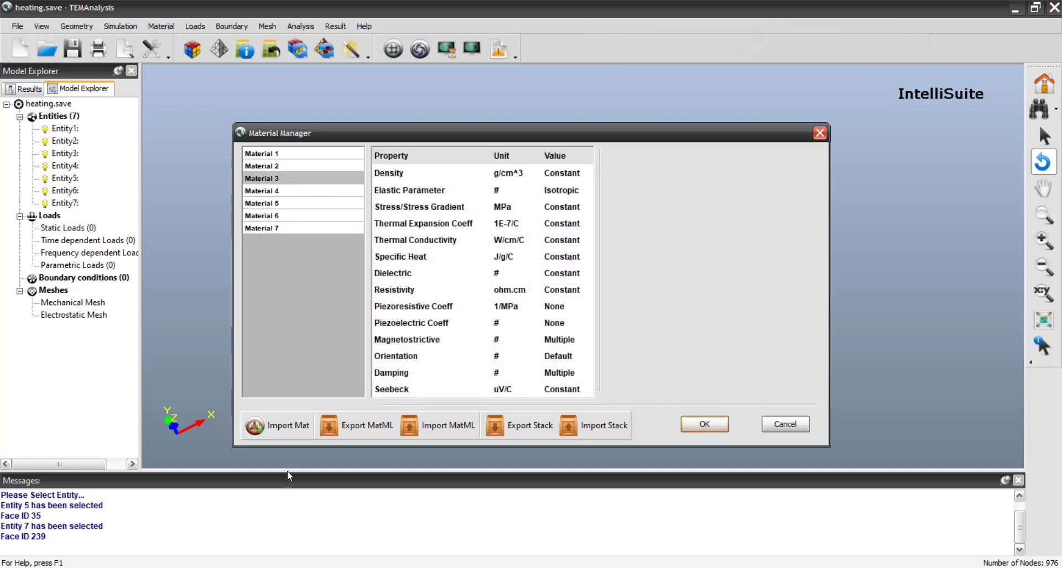
pyautogui.click(283, 431)
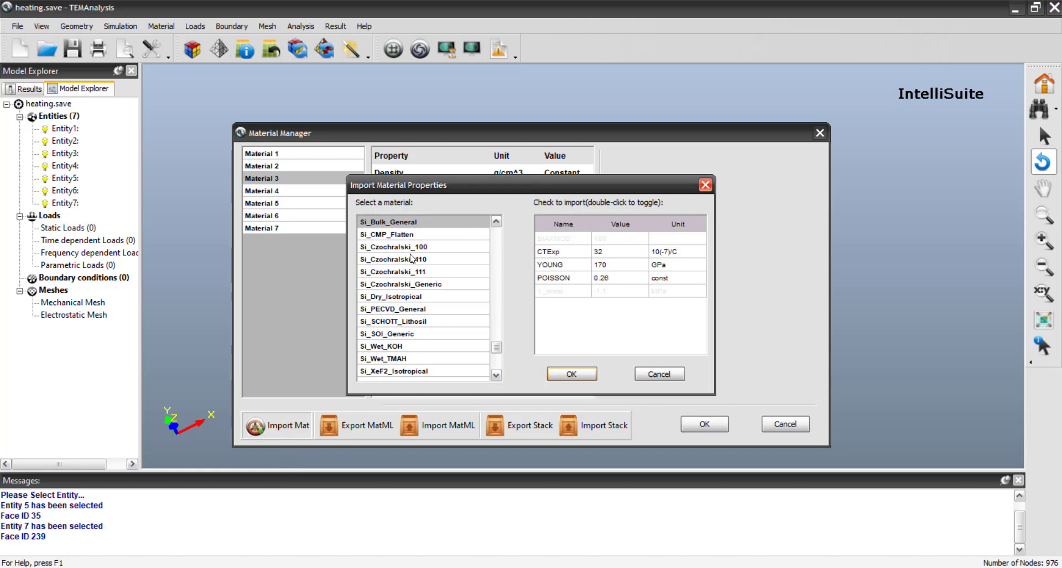
pyautogui.click(412, 247)
pyautogui.click(587, 377)
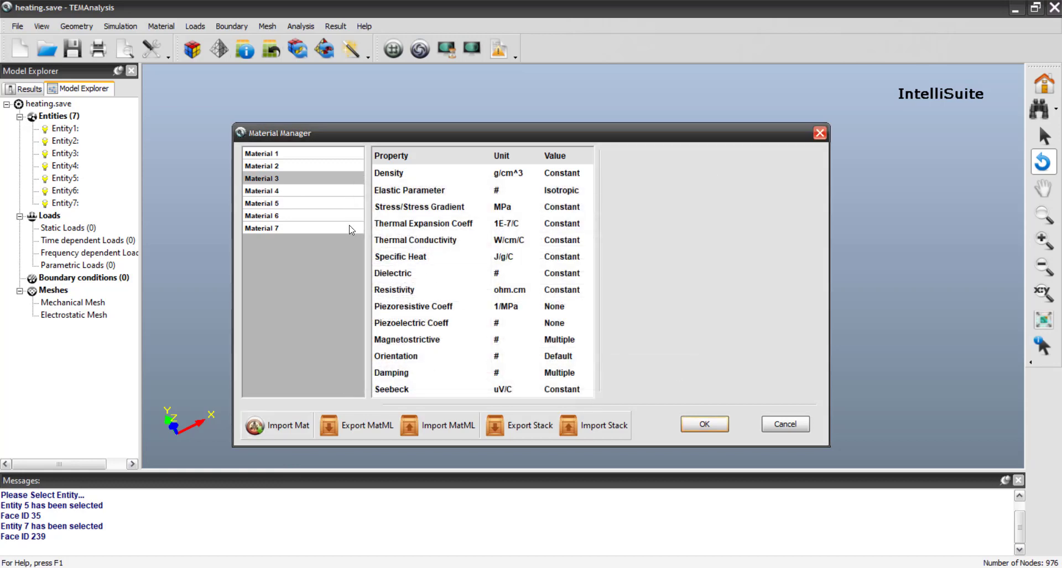
pyautogui.click(299, 169)
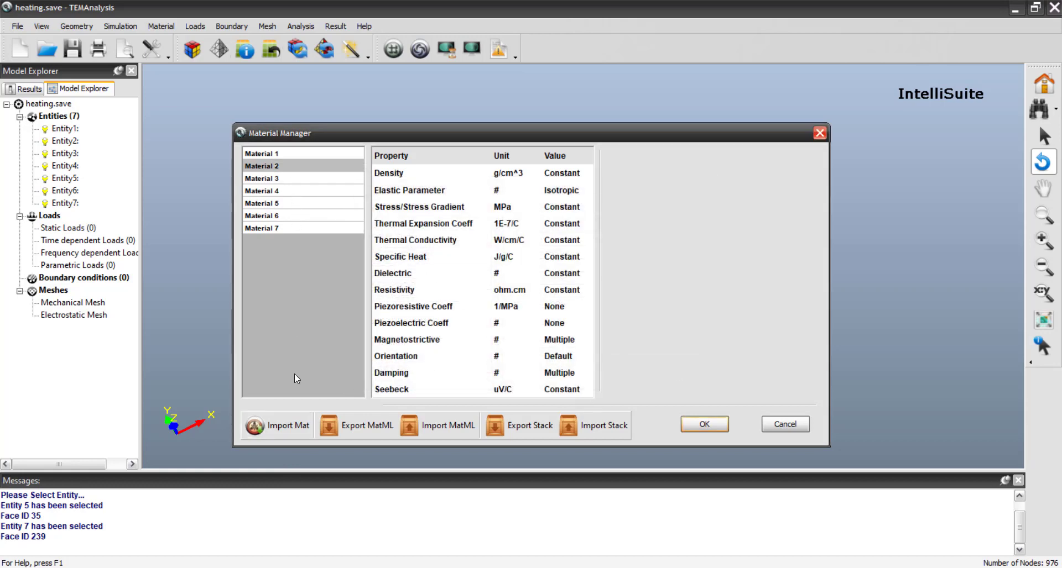
pyautogui.click(285, 433)
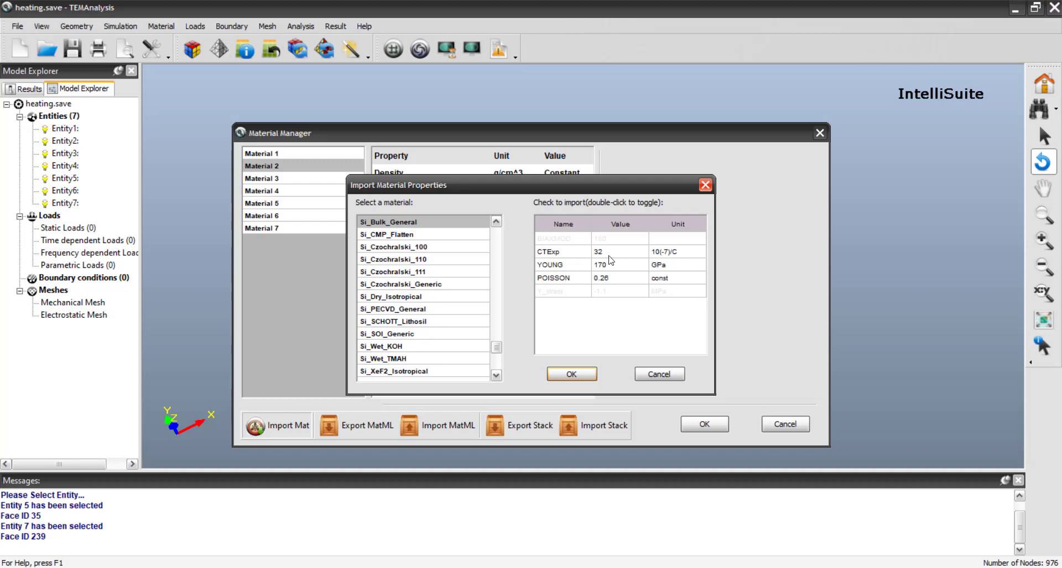
pyautogui.click(443, 247)
pyautogui.click(578, 377)
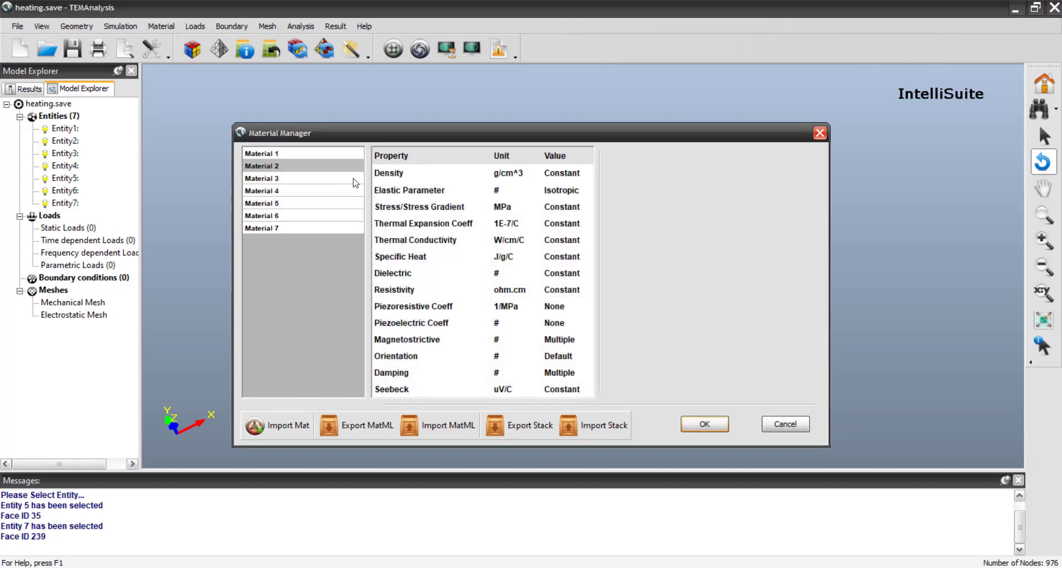
# Import the Si_Czochralski_100 properties into Material 1 and accept the material definitions
pyautogui.click(313, 155)
pyautogui.click(285, 432)
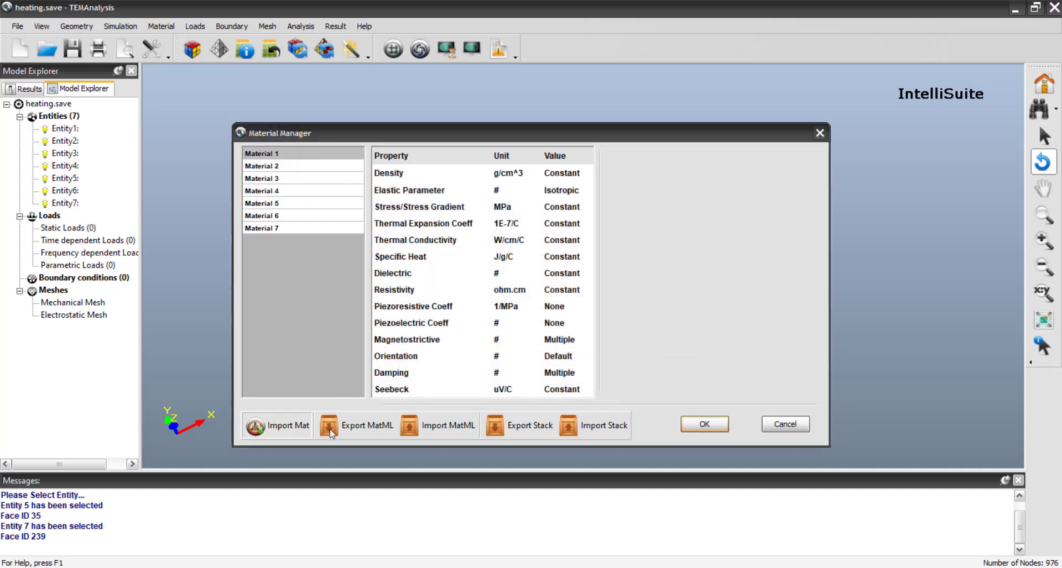
pyautogui.click(458, 248)
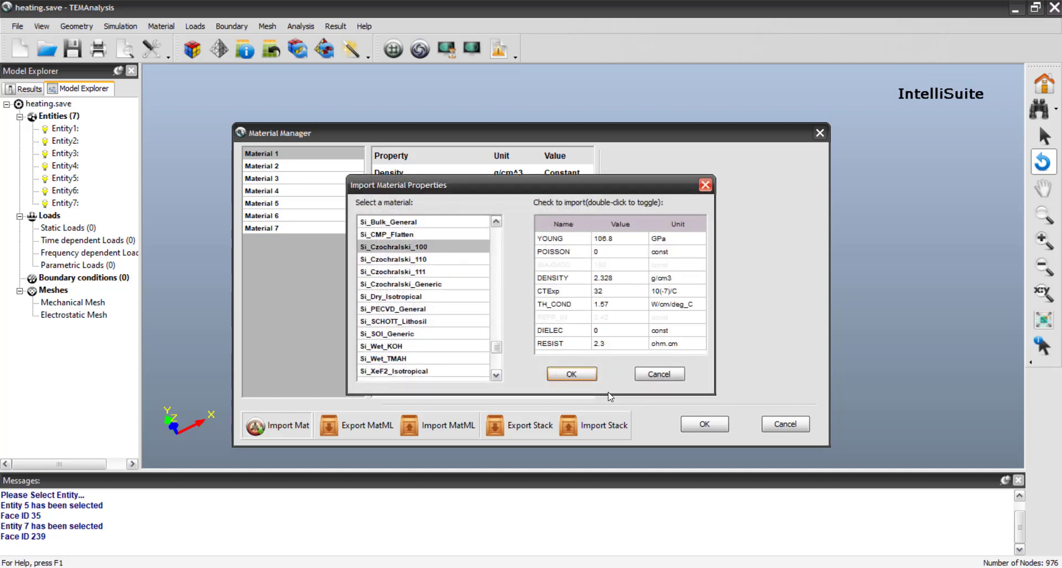
pyautogui.click(569, 376)
pyautogui.click(705, 425)
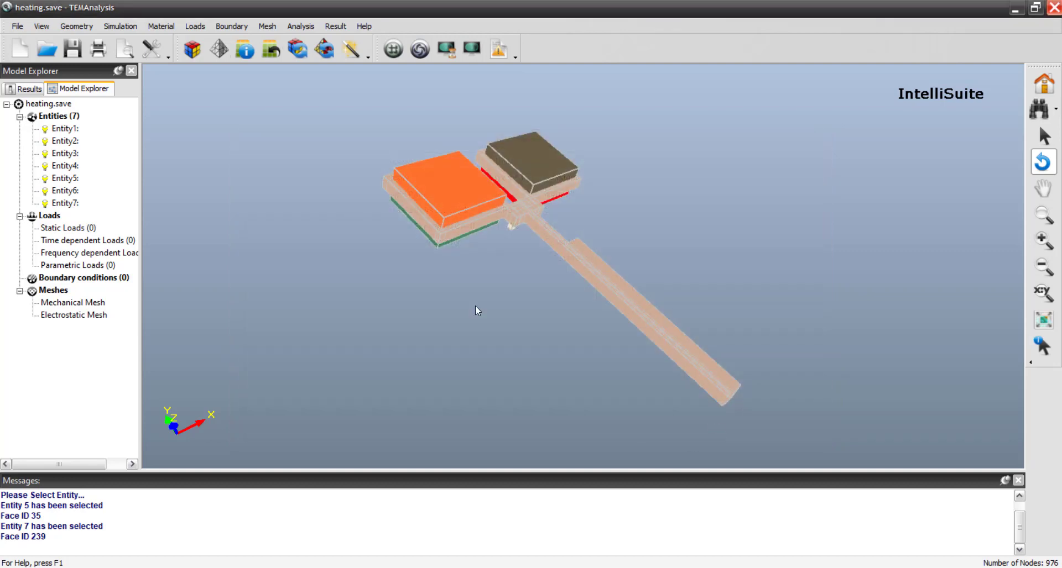
# Apply heat convection to the upper face of the tan beam structure with film coefficient 1 and sink temperature 25 deg_C
pyautogui.click(161, 26)
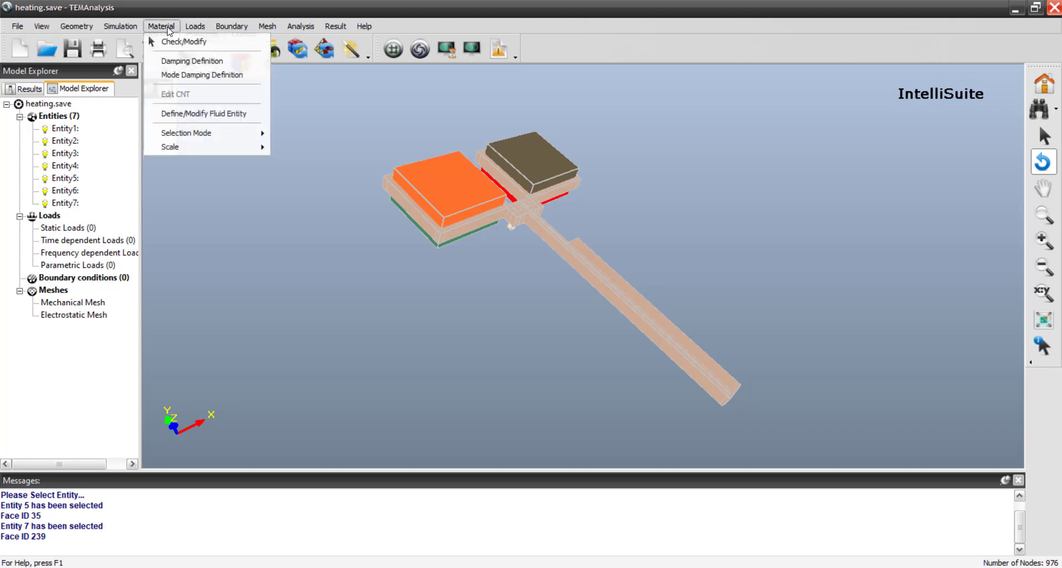
pyautogui.click(195, 26)
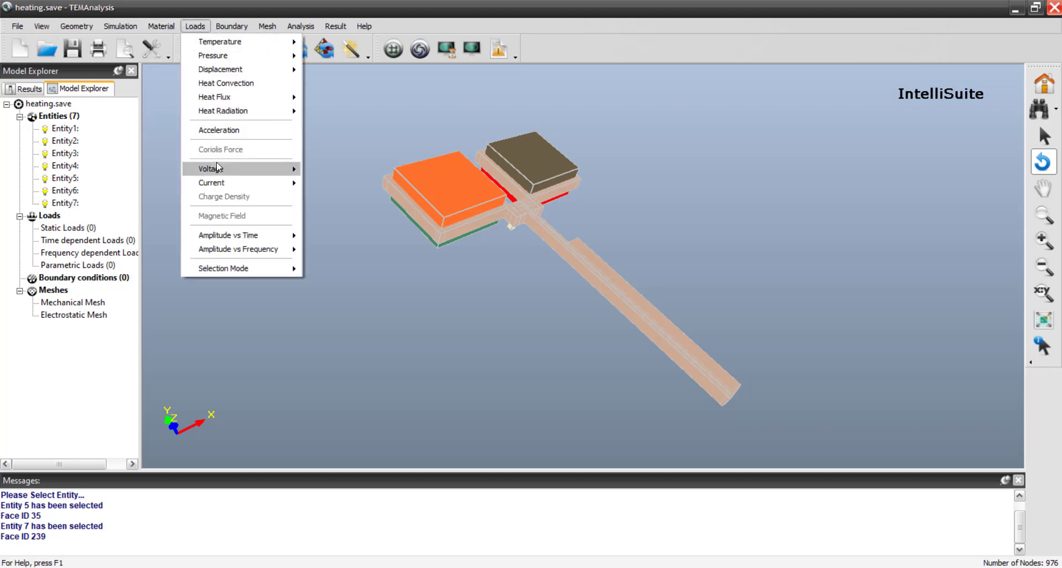
pyautogui.click(260, 83)
pyautogui.moveTo(410, 300); pyautogui.dragTo(474, 309)
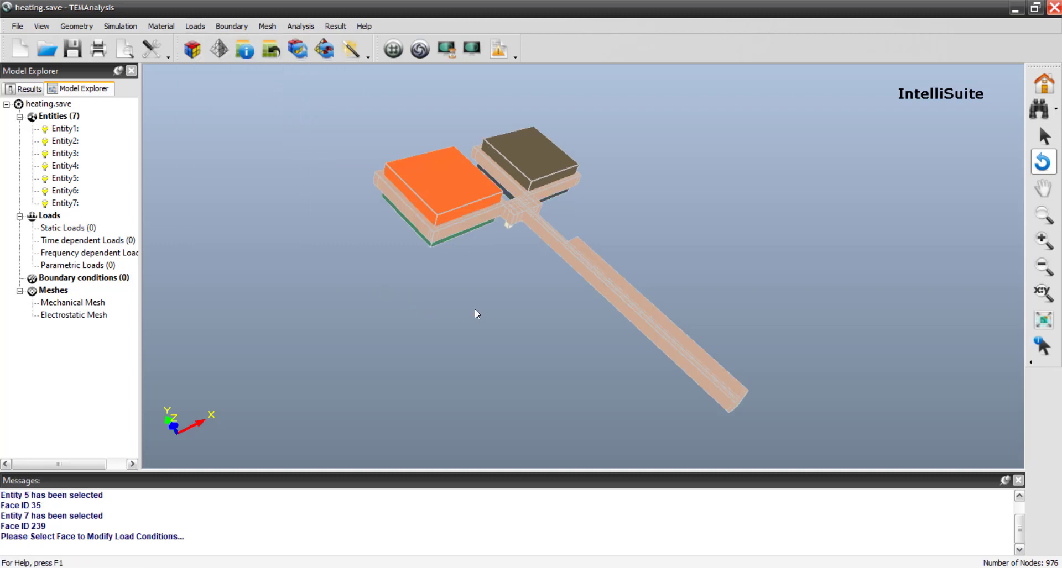
pyautogui.click(649, 307)
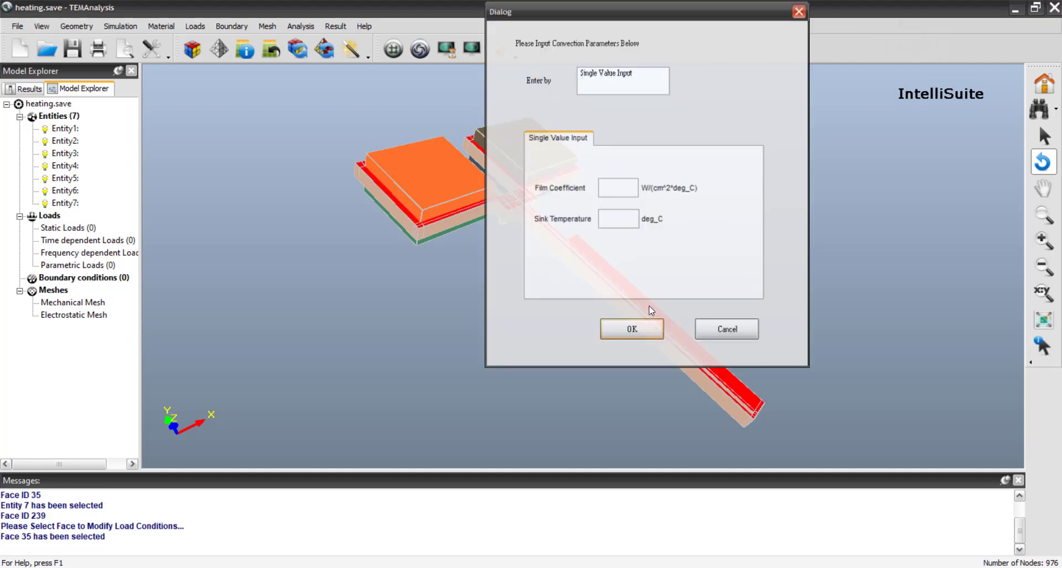
pyautogui.write('1')
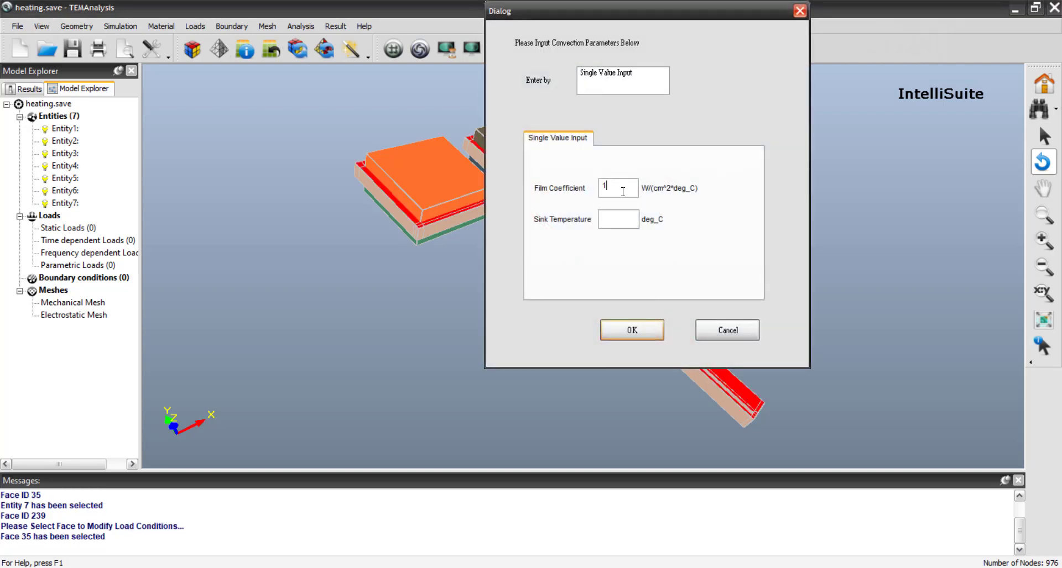
pyautogui.click(621, 228)
pyautogui.write('25')
pyautogui.click(628, 330)
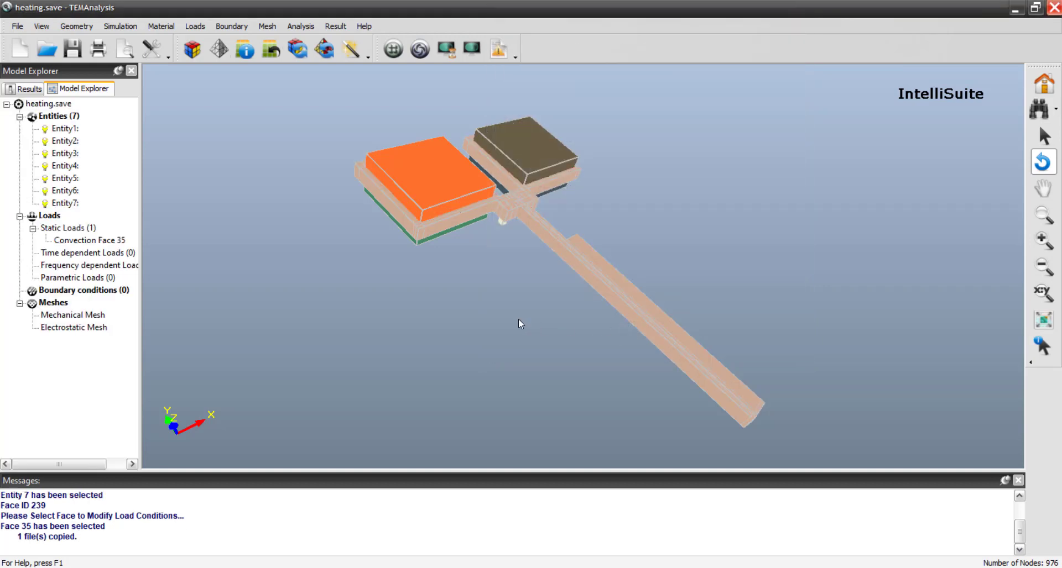
# Apply heat convection to the brown block's top face with film coefficient 1 and sink temperature 25 deg_C
pyautogui.moveTo(509, 321); pyautogui.dragTo(568, 313)
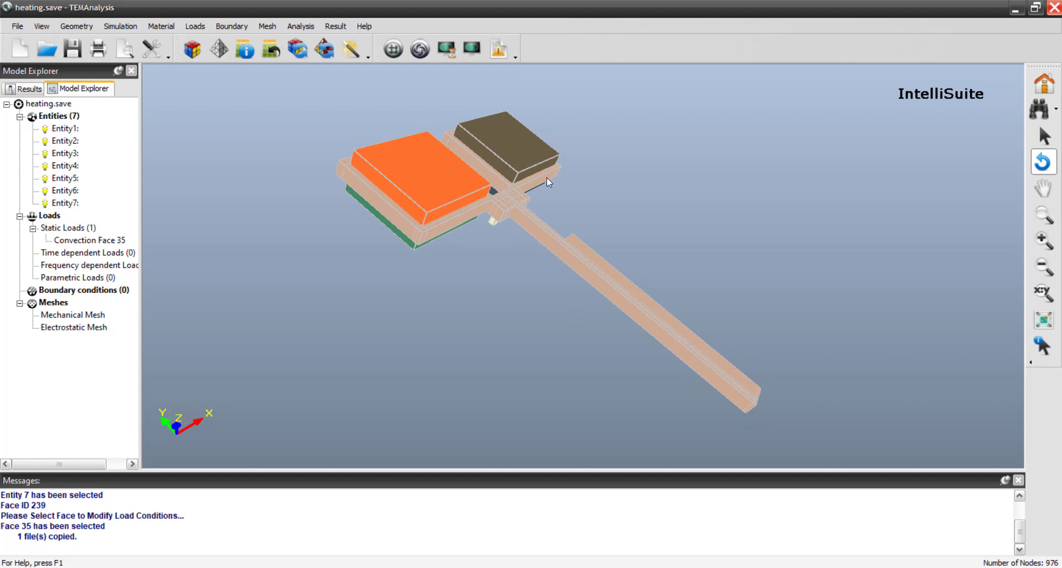
pyautogui.click(605, 248)
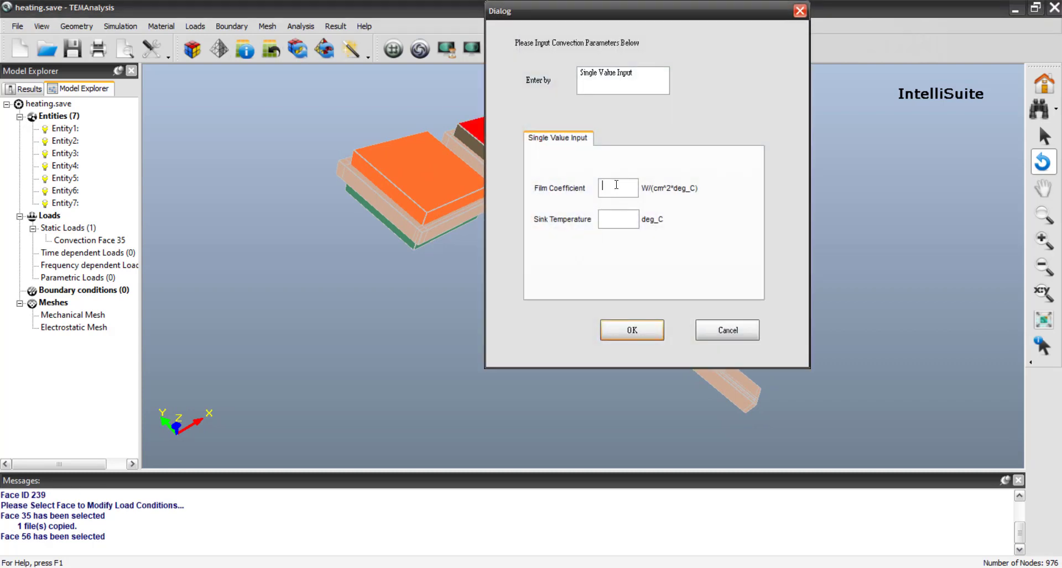
pyautogui.write('1')
pyautogui.click(614, 217)
pyautogui.write('25')
pyautogui.click(623, 330)
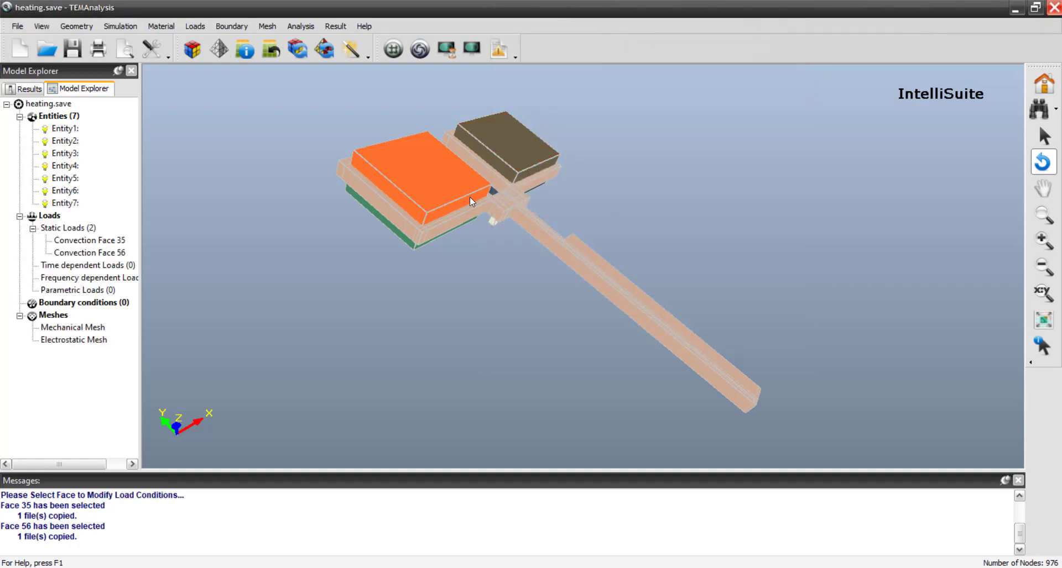
# Apply heat convection to the orange block's top face with film coefficient 1 and sink temperature 25 deg_C
pyautogui.click(623, 187)
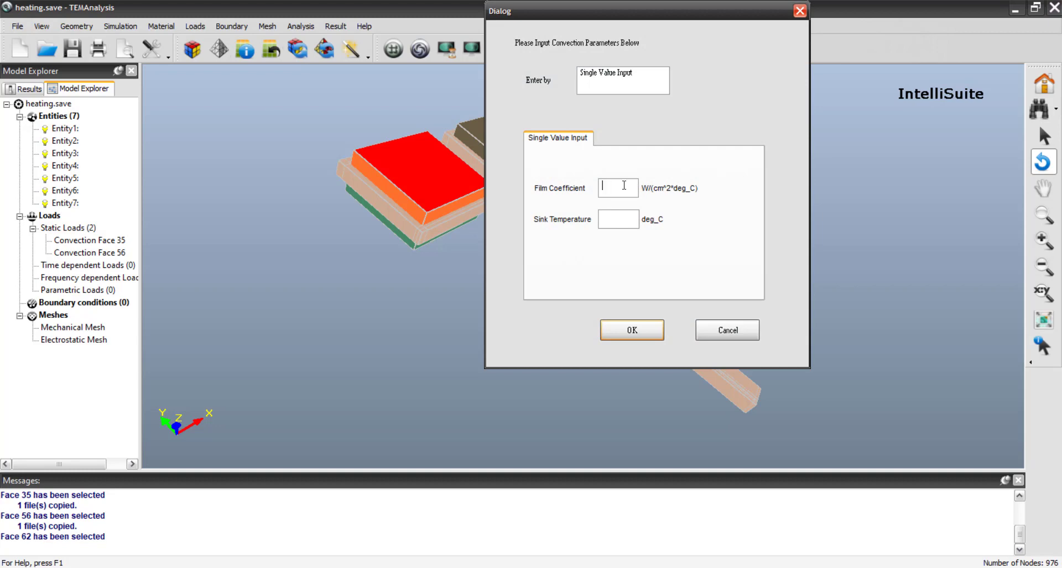
pyautogui.write('1')
pyautogui.click(621, 217)
pyautogui.write('25')
pyautogui.click(632, 331)
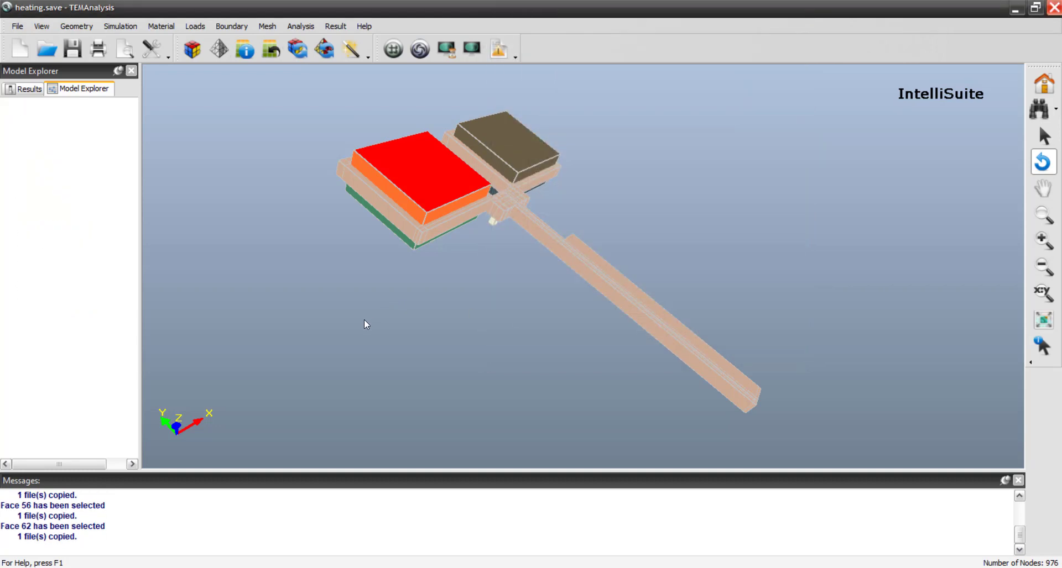
# Apply heat convection to the green block's outer face on the underside with film coefficient 1 and sink temperature 25 deg_C
pyautogui.moveTo(370, 323); pyautogui.dragTo(628, 216)
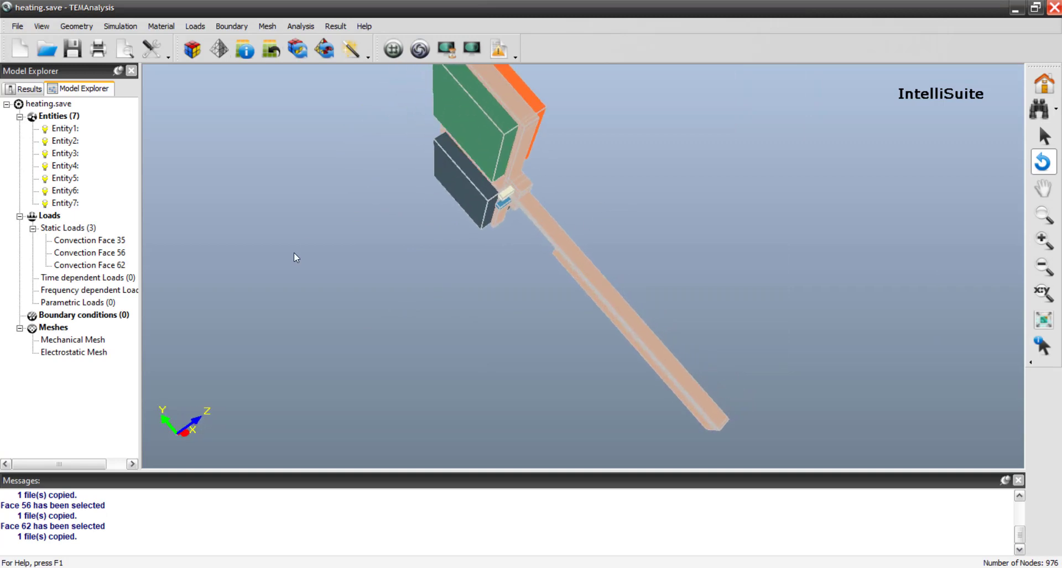
pyautogui.moveTo(372, 239); pyautogui.dragTo(290, 272)
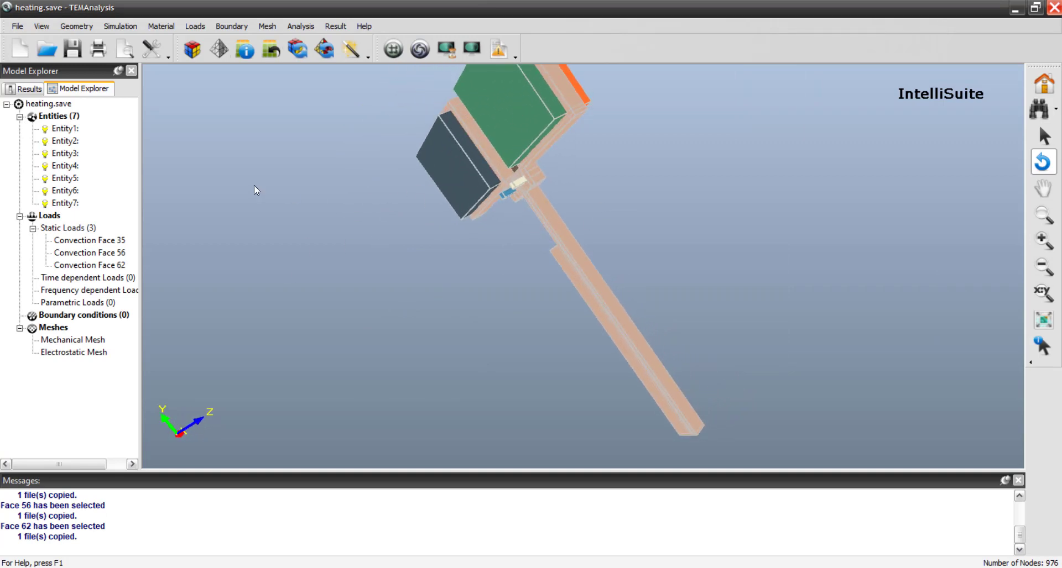
pyautogui.click(610, 190)
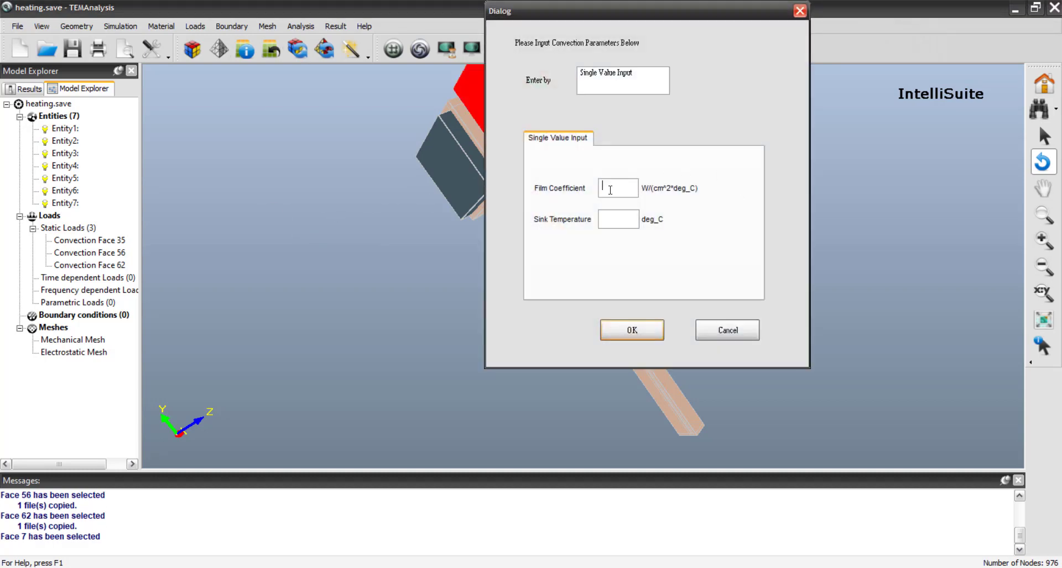
pyautogui.write('1')
pyautogui.click(623, 220)
pyautogui.write('25')
pyautogui.click(633, 329)
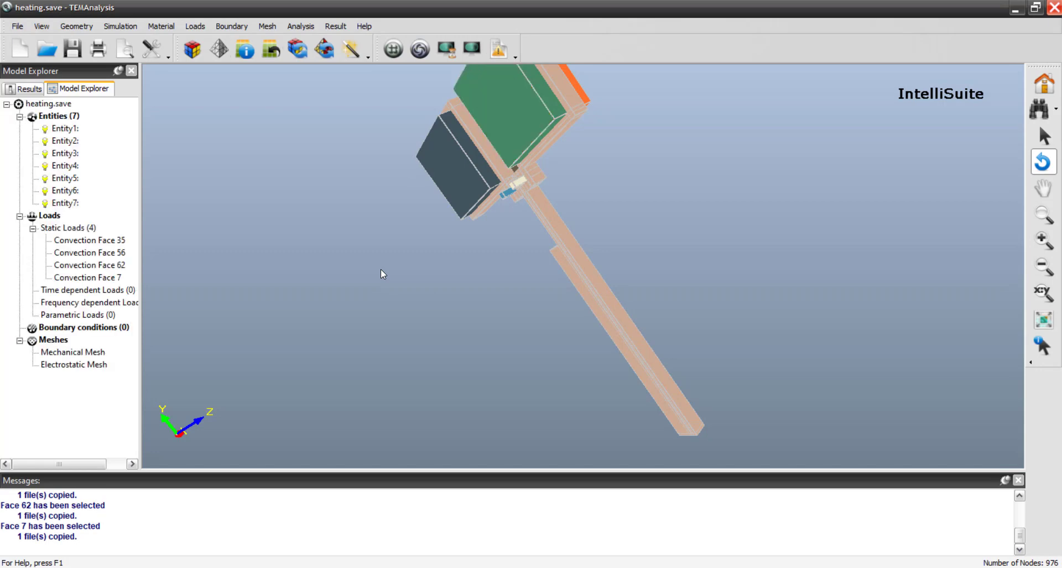
# Apply heat convection to the dark blue block's outer face with film coefficient 1 and sink temperature 25 deg_C
pyautogui.moveTo(383, 270); pyautogui.dragTo(466, 186)
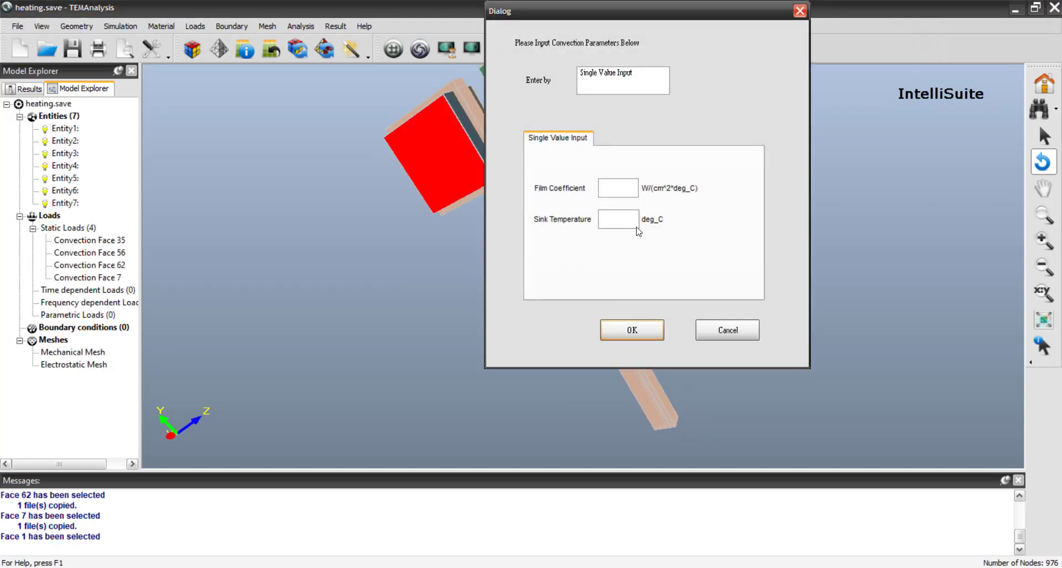
pyautogui.write('1')
pyautogui.click(616, 223)
pyautogui.write('25')
pyautogui.click(632, 331)
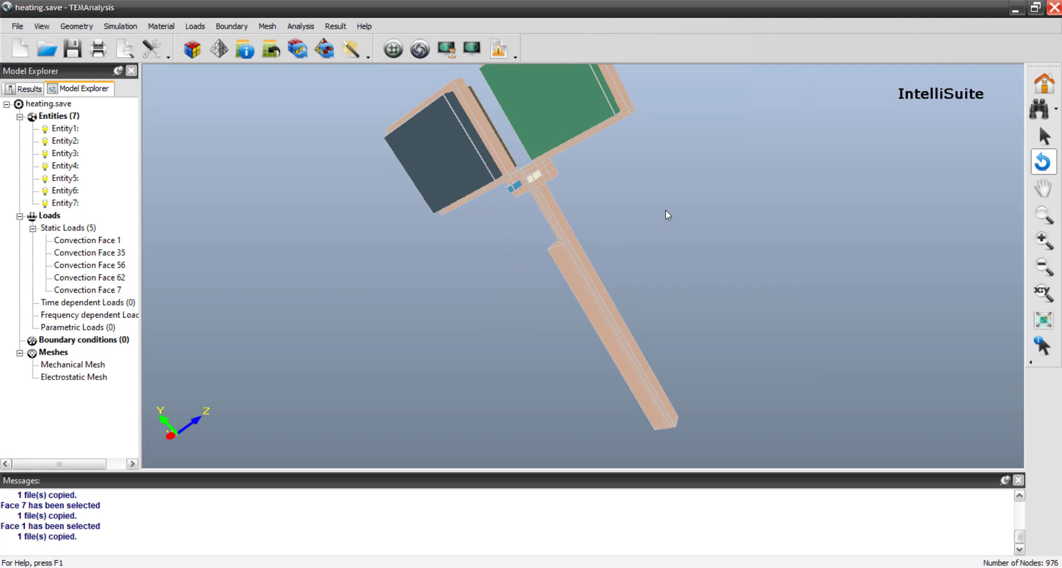
# Apply heat convection to the underside face of the tan beam structure with film coefficient 1 and sink temperature 20 deg_C
pyautogui.click(579, 289)
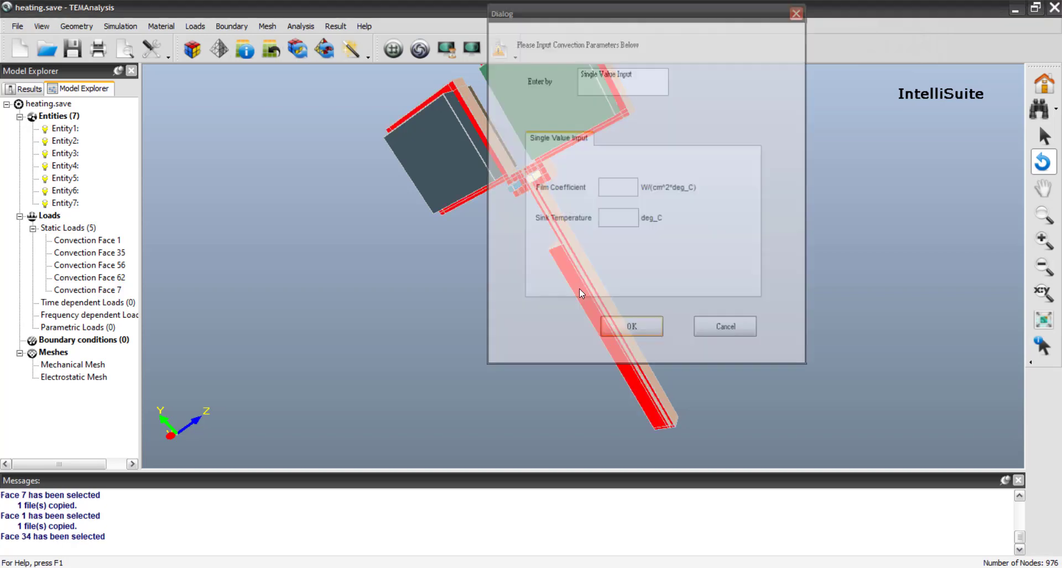
pyautogui.click(611, 187)
pyautogui.write('1')
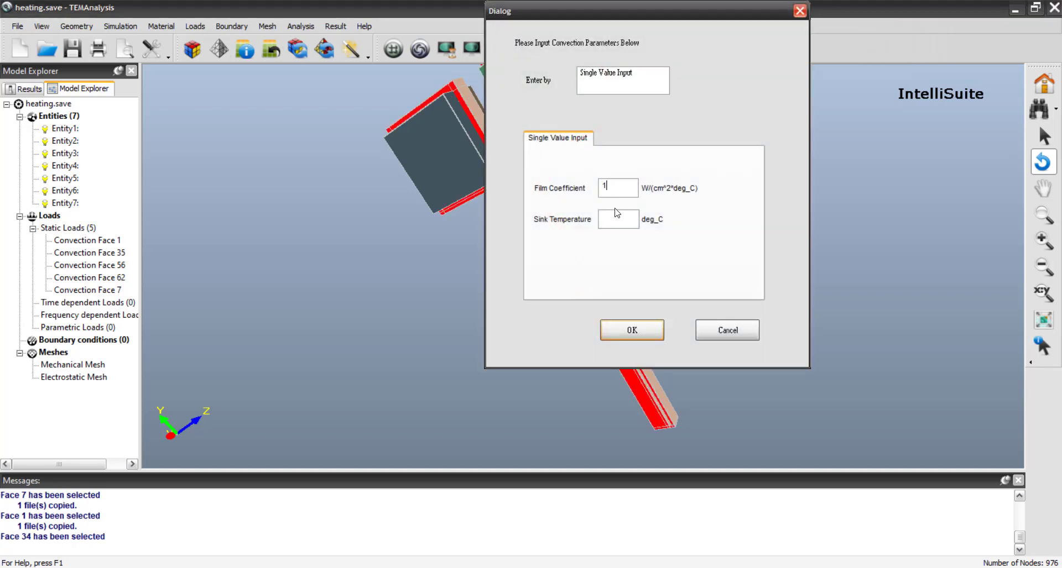
pyautogui.click(616, 216)
pyautogui.write('2')
pyautogui.write('0')
pyautogui.click(628, 332)
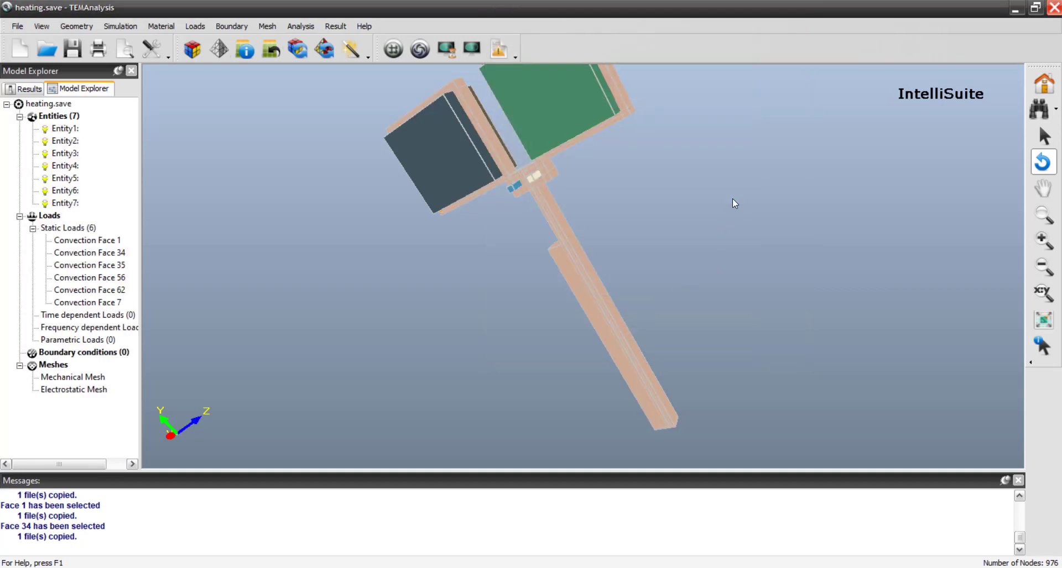
# Apply an entity voltage load of 5 volts to the small blue pad under the beam junction
pyautogui.moveTo(732, 200); pyautogui.dragTo(732, 169)
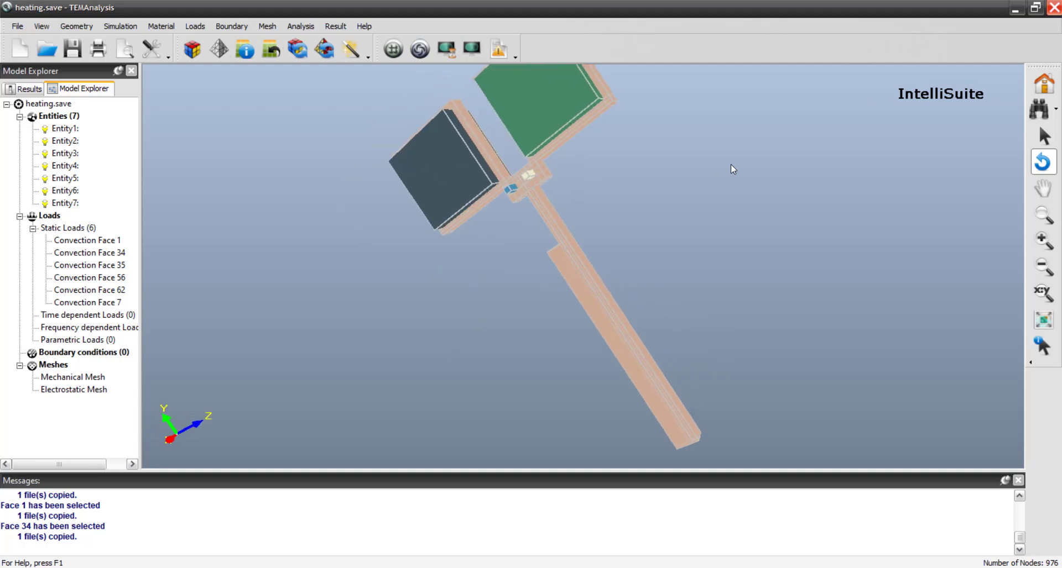
pyautogui.click(194, 26)
pyautogui.moveTo(243, 169)
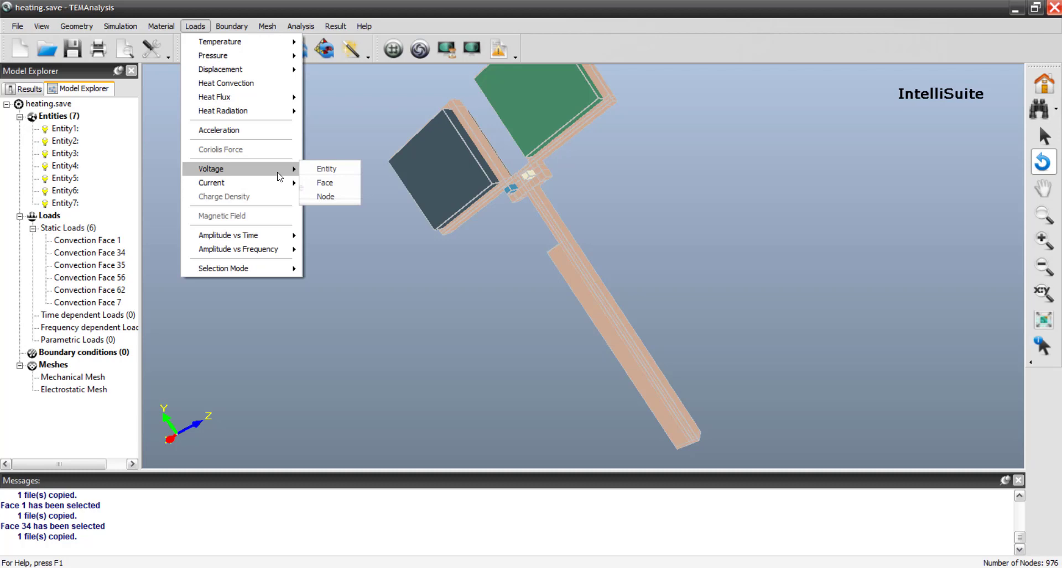
pyautogui.click(326, 167)
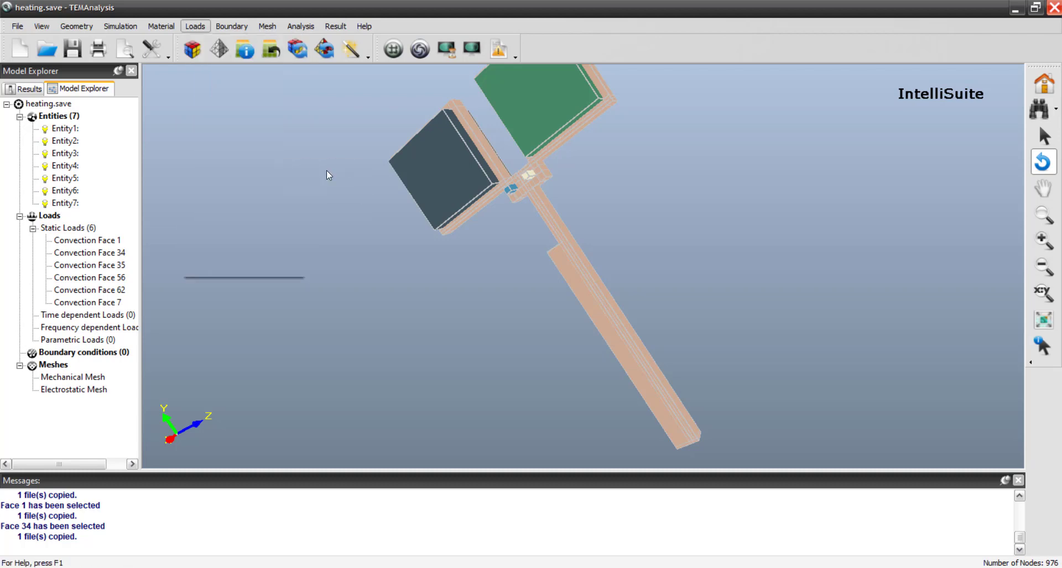
pyautogui.click(509, 191)
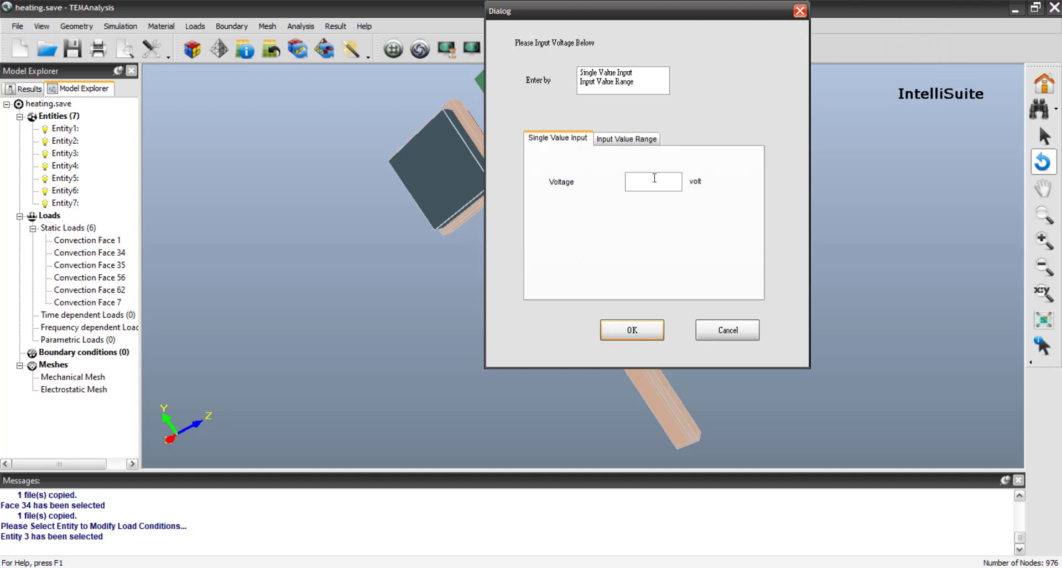
pyautogui.write('5')
pyautogui.click(635, 327)
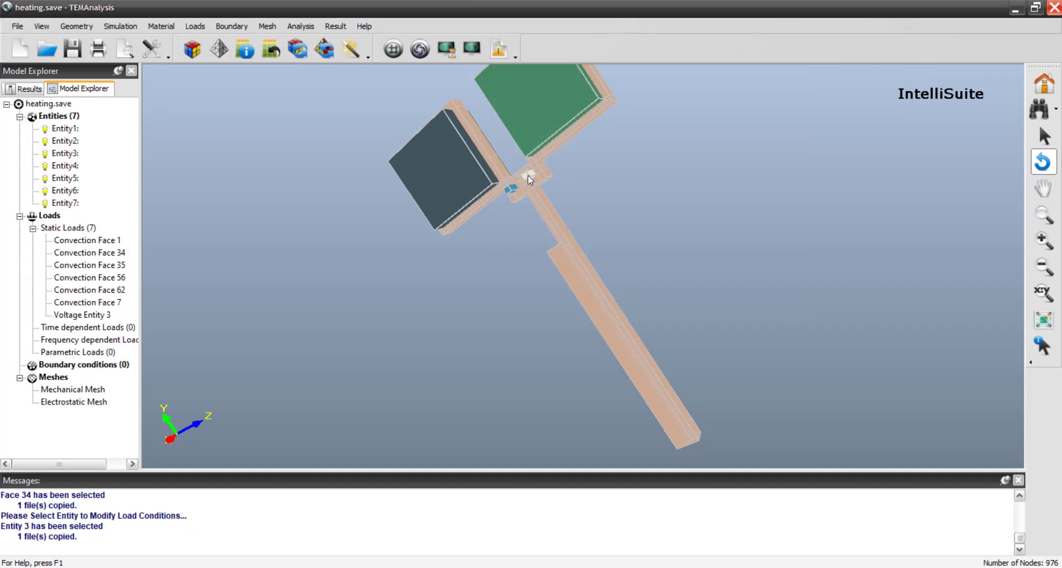
# Apply an entity voltage load of 10 volts to the small white pad under the beam junction
pyautogui.click(655, 250)
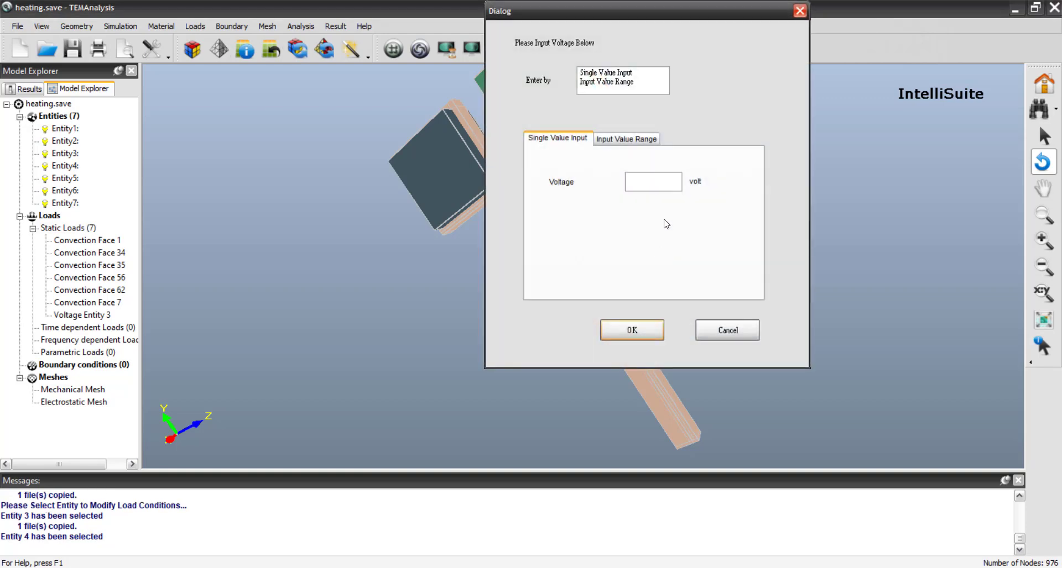
pyautogui.write('10')
pyautogui.click(636, 332)
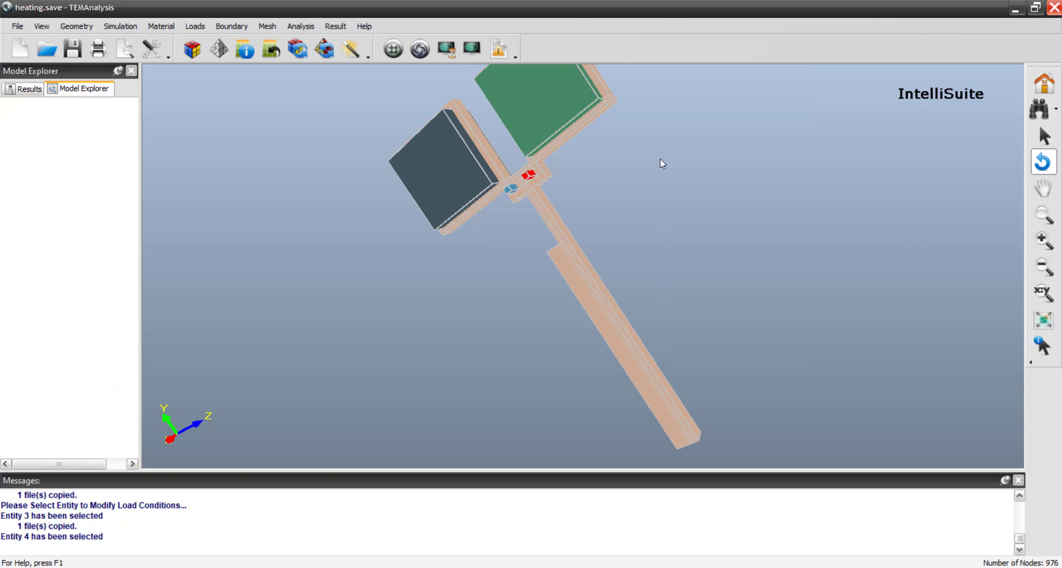
# Apply a fixed boundary condition to the end face at the free tip of the long tan beam
pyautogui.moveTo(658, 153); pyautogui.dragTo(522, 270)
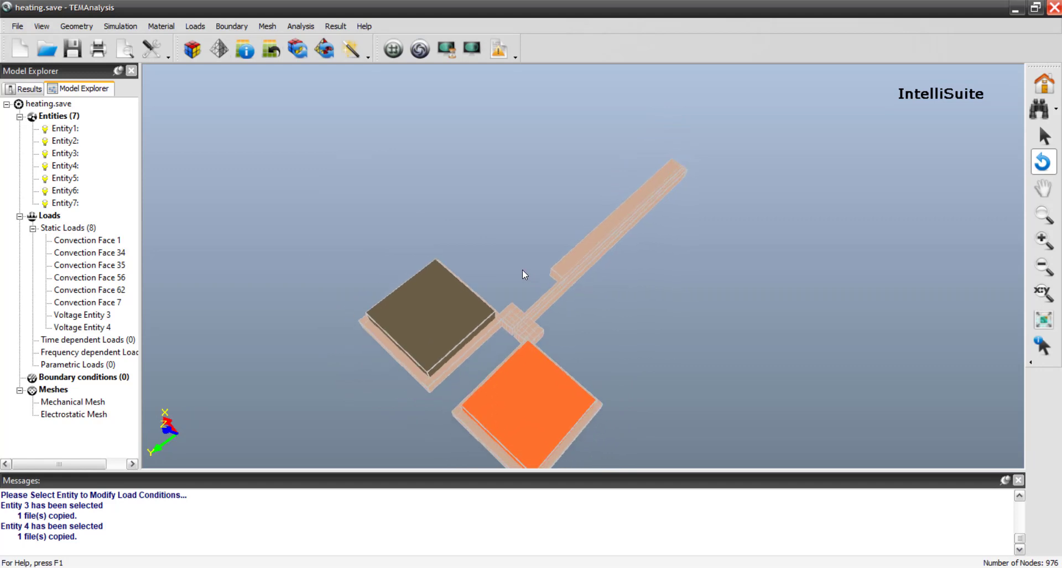
pyautogui.click(231, 28)
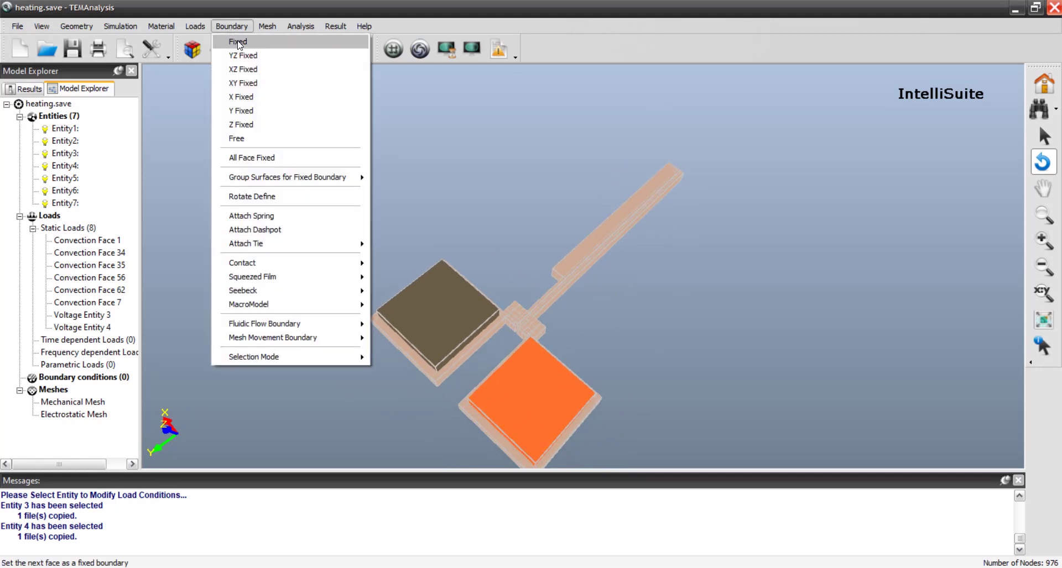
pyautogui.click(236, 42)
pyautogui.moveTo(692, 287); pyautogui.dragTo(404, 233)
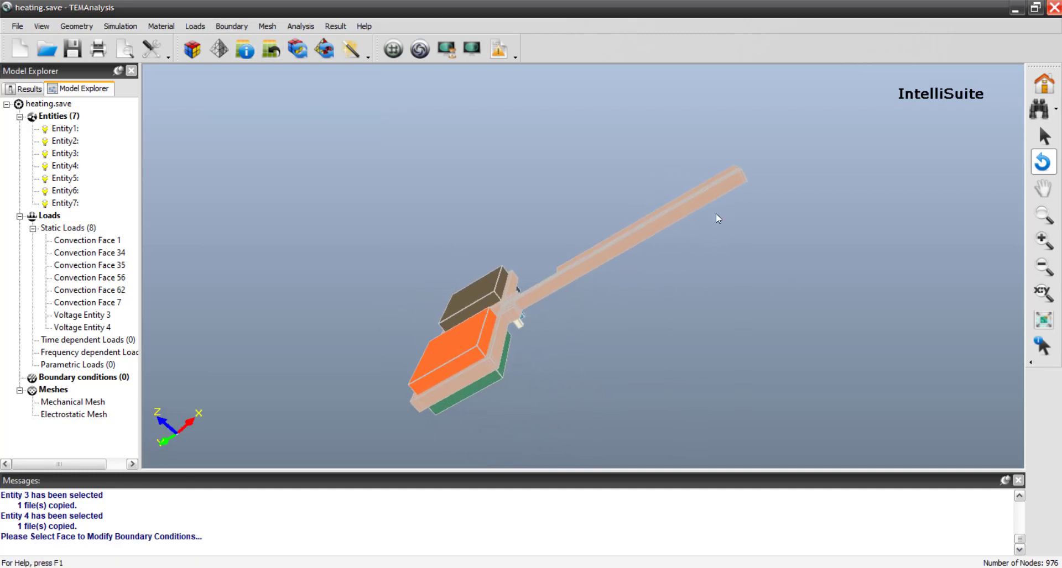
pyautogui.moveTo(716, 214); pyautogui.dragTo(465, 312)
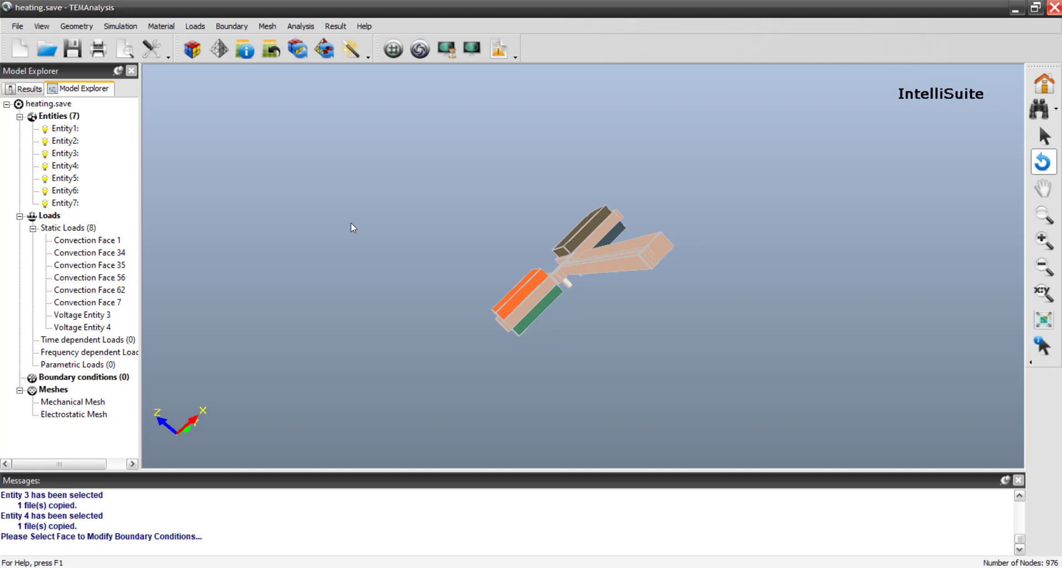
pyautogui.click(107, 111)
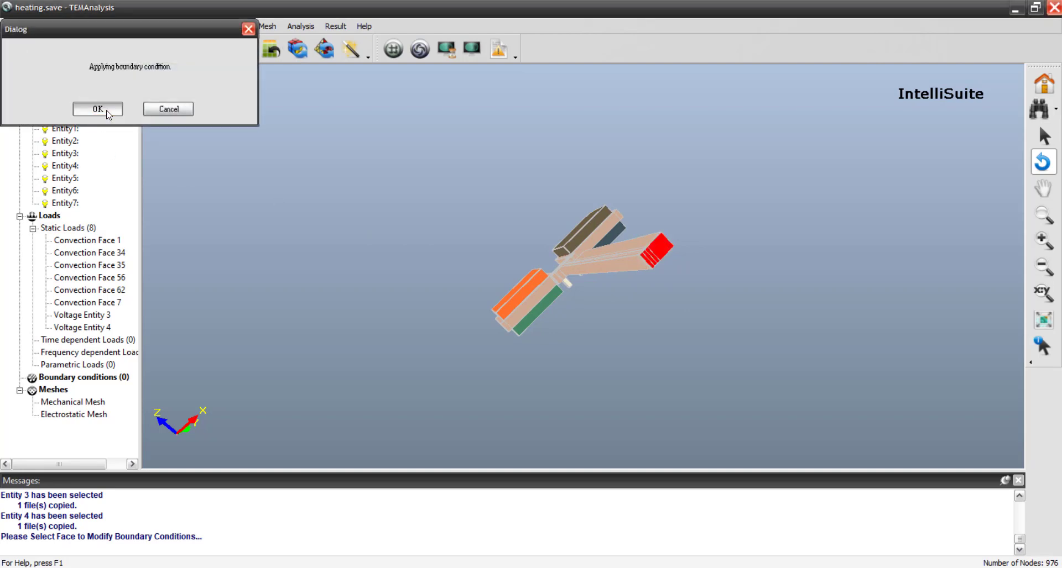
# Apply fixed boundary conditions to the large outer faces of the orange block and the brown block
pyautogui.click(246, 26)
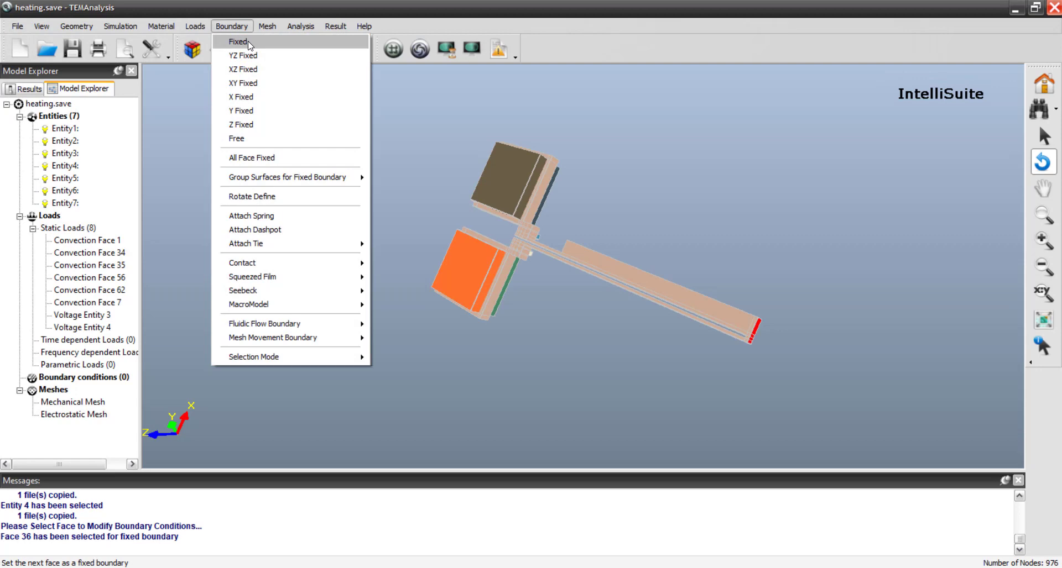
pyautogui.click(248, 41)
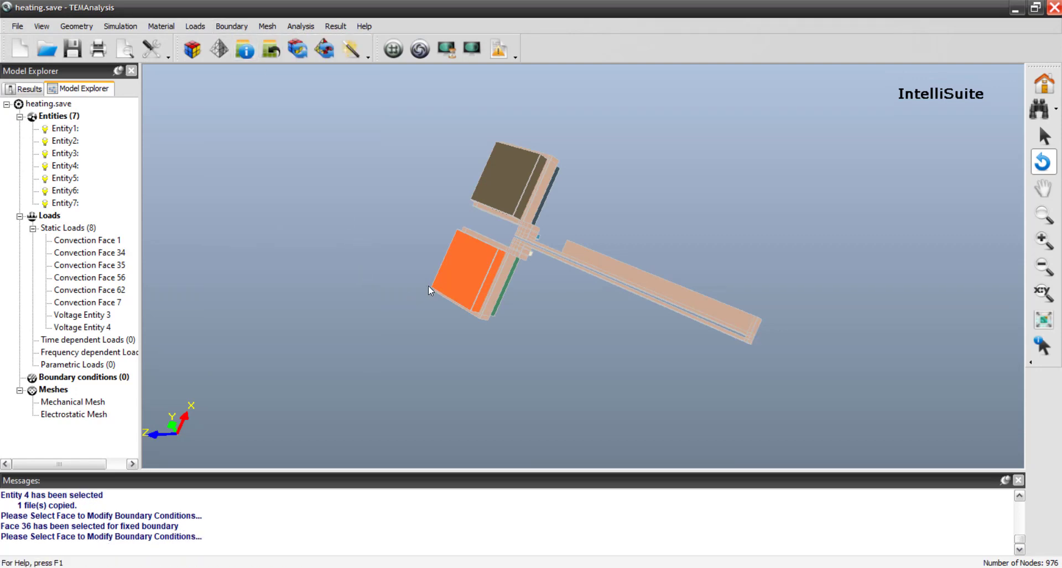
pyautogui.click(455, 274)
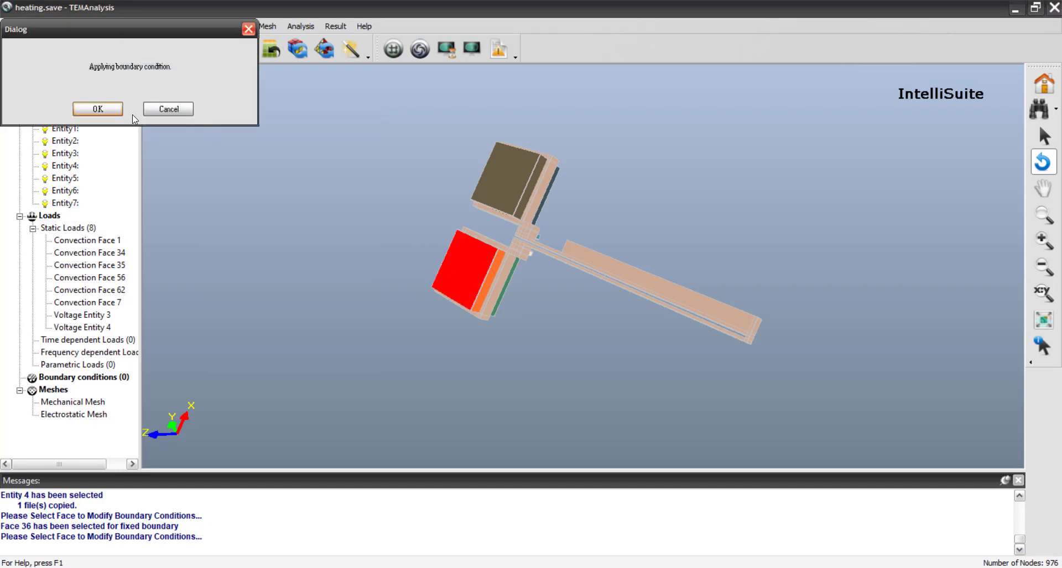
pyautogui.click(98, 109)
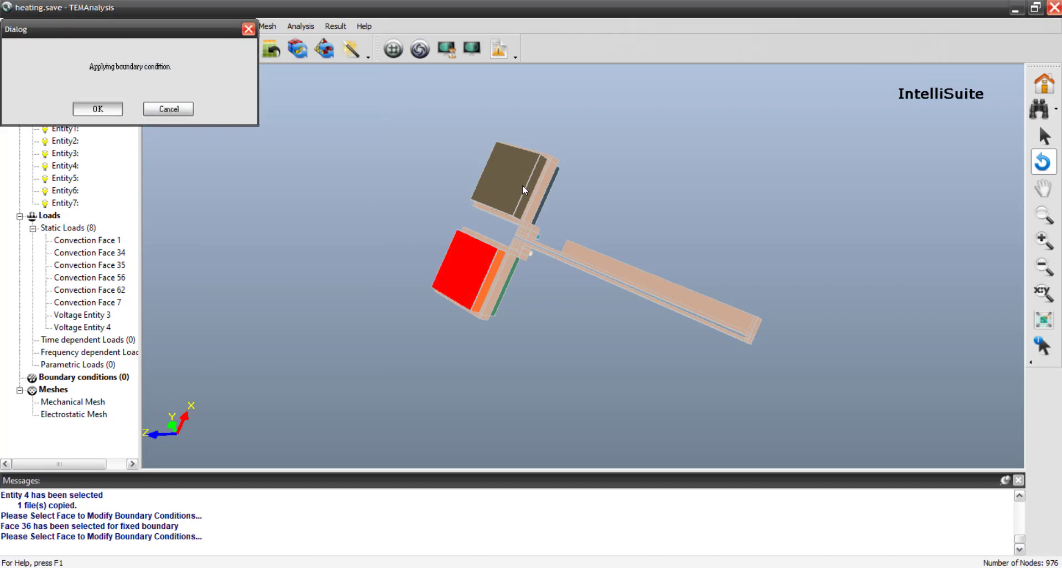
pyautogui.click(494, 175)
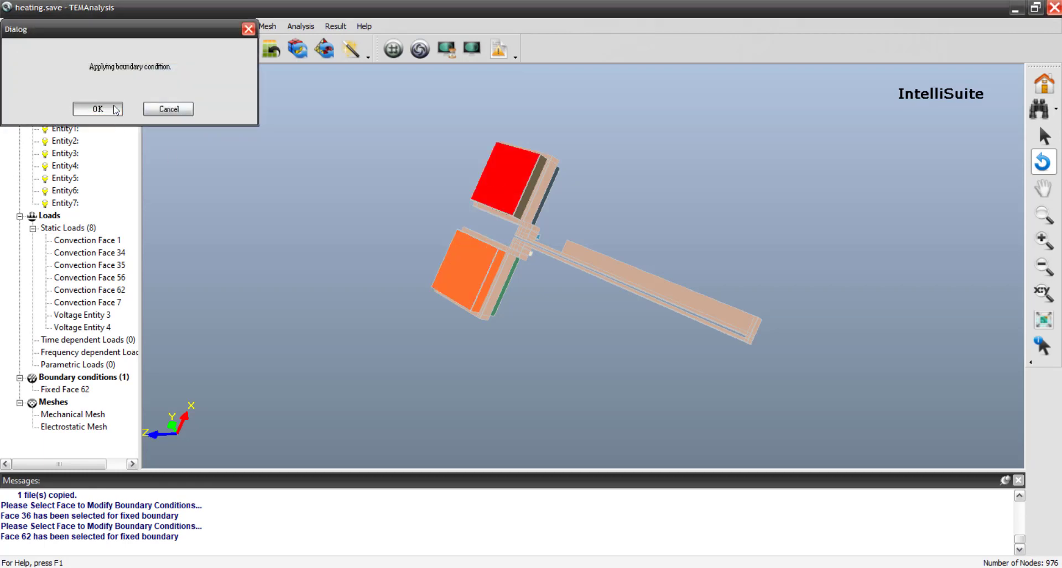
pyautogui.click(98, 110)
# Apply fixed boundary conditions to the large outer faces of the dark slate block and the green block on the opposite side
pyautogui.moveTo(497, 210); pyautogui.dragTo(689, 254)
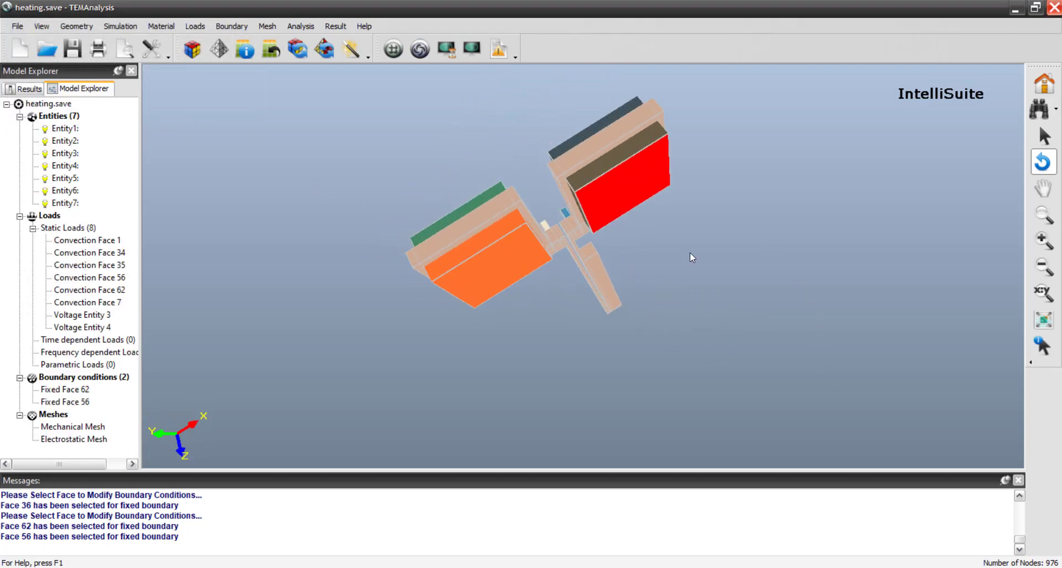
pyautogui.moveTo(503, 107); pyautogui.dragTo(634, 344)
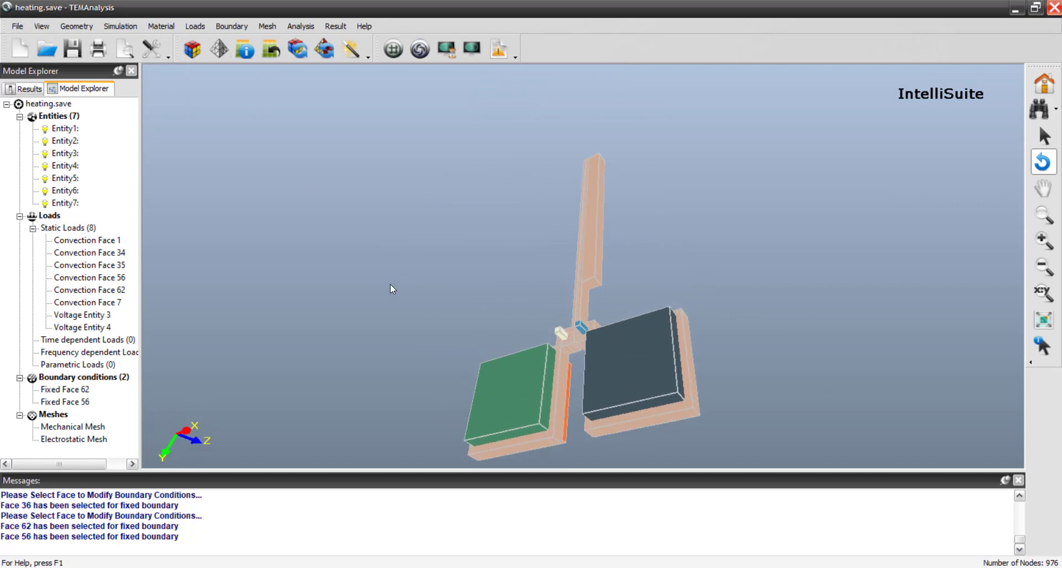
pyautogui.click(96, 108)
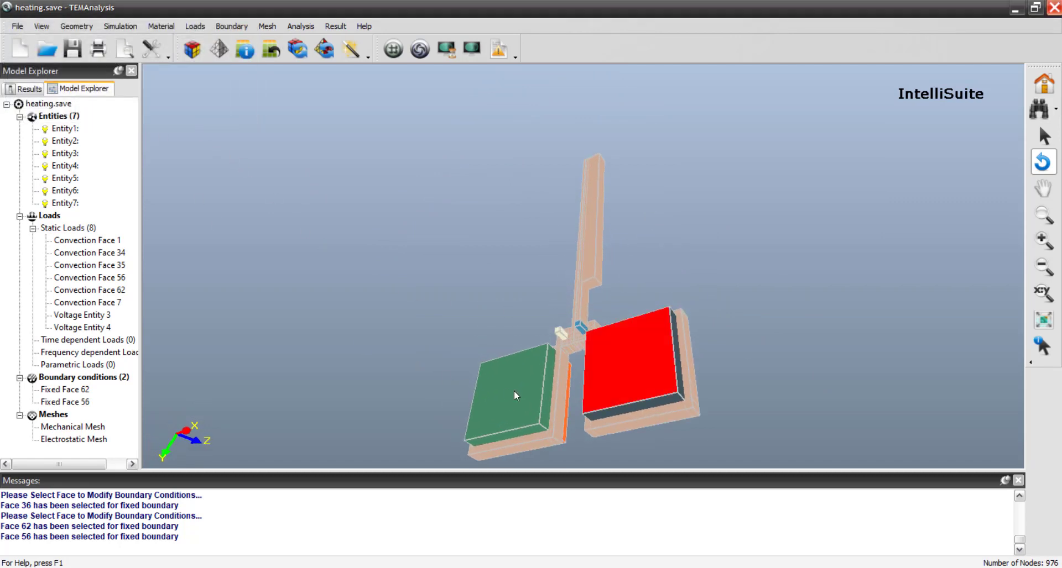
pyautogui.click(484, 388)
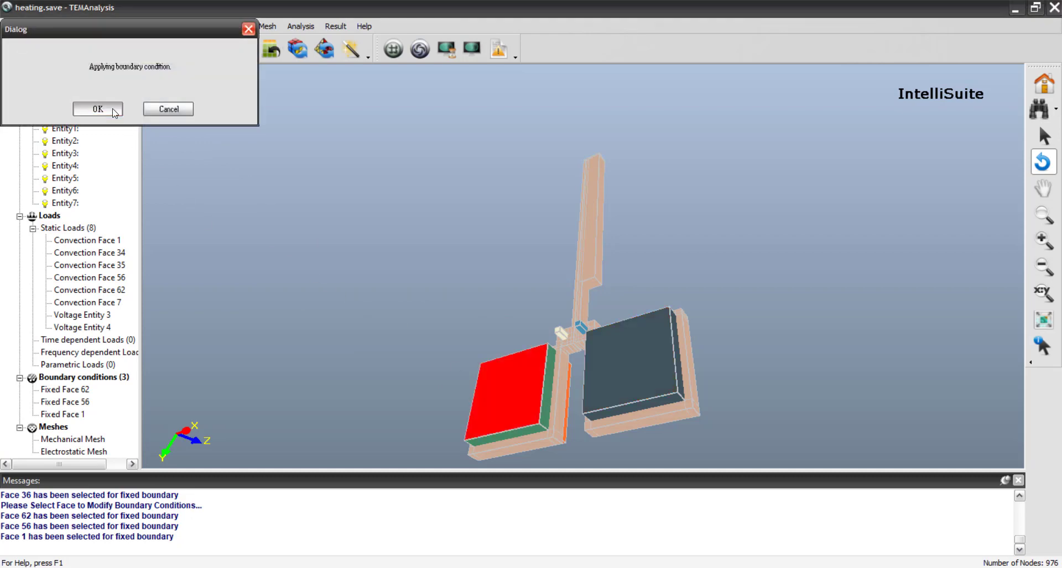
pyautogui.click(98, 109)
pyautogui.moveTo(719, 246); pyautogui.dragTo(359, 163)
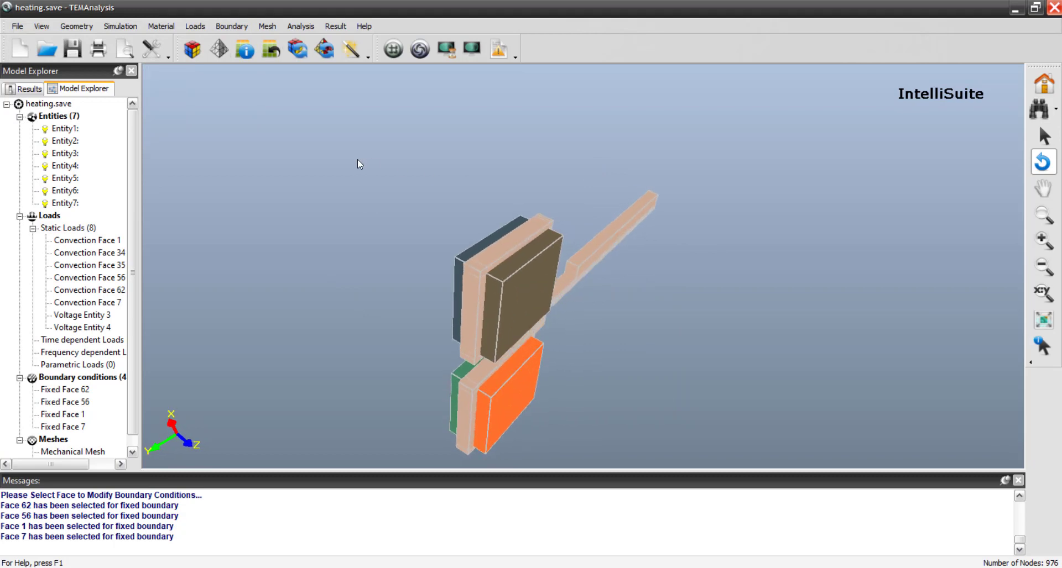
pyautogui.moveTo(714, 306); pyautogui.dragTo(456, 128)
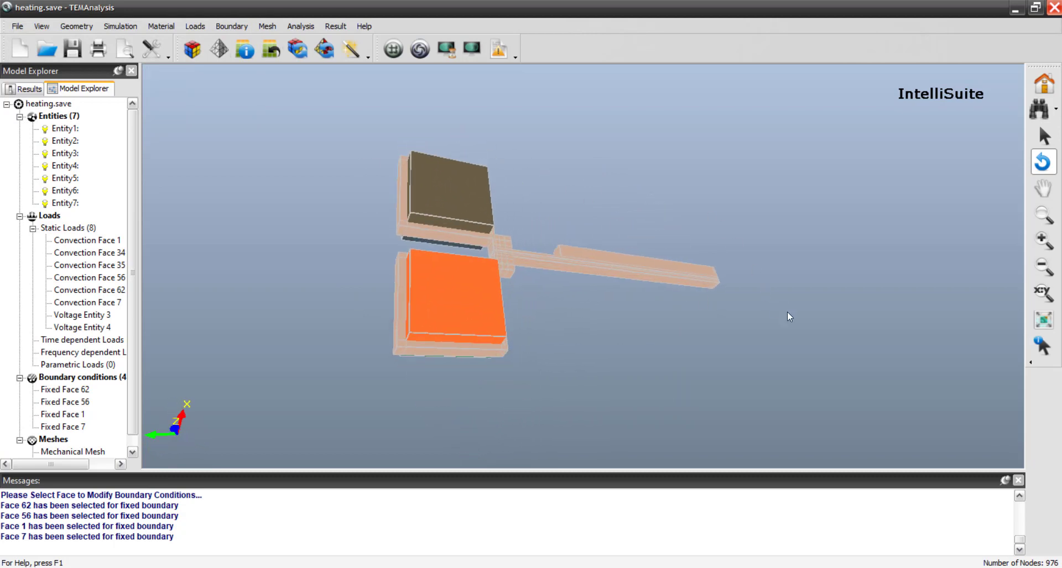
pyautogui.moveTo(787, 313); pyautogui.dragTo(576, 316)
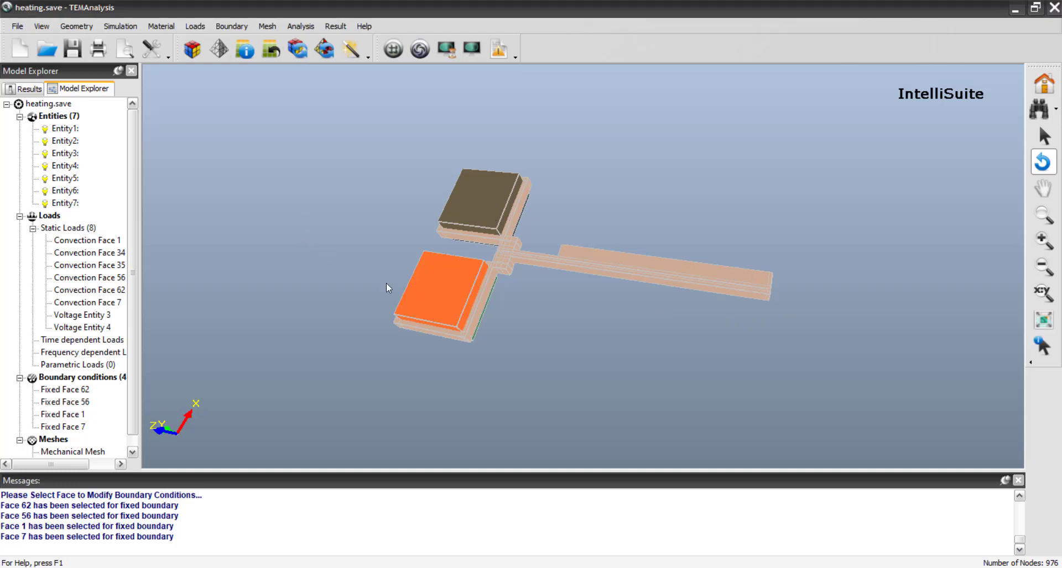
pyautogui.moveTo(386, 283); pyautogui.dragTo(516, 299)
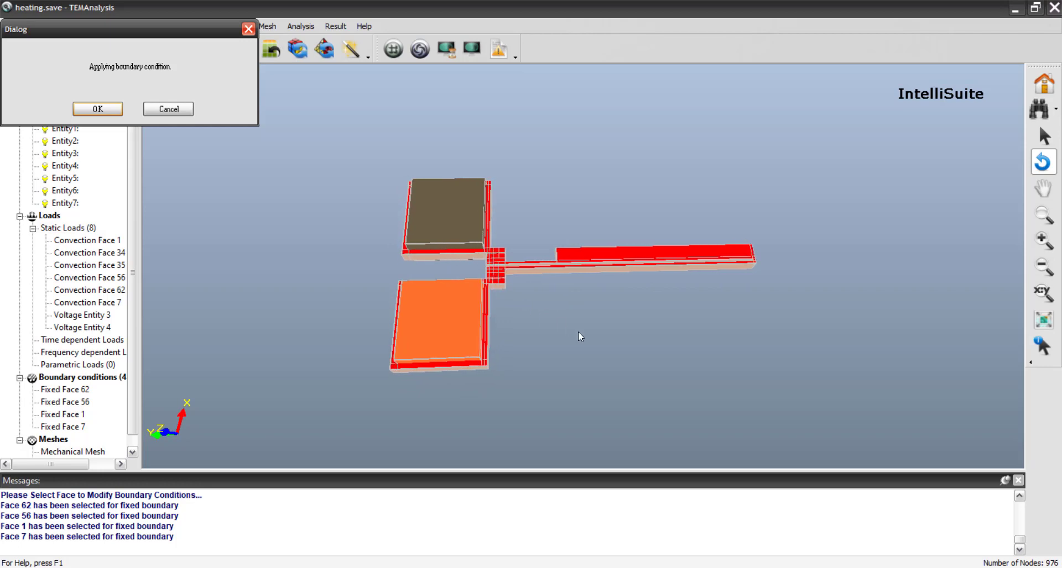
pyautogui.click(187, 110)
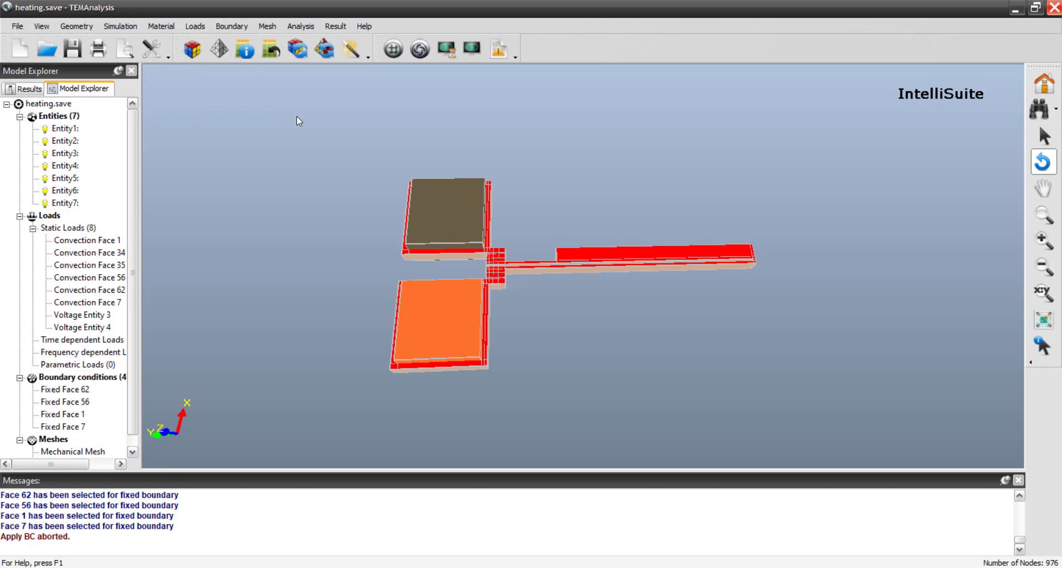
# Automesh the model with a maximum mesh size of 20 um and start the static analysis
pyautogui.click(270, 25)
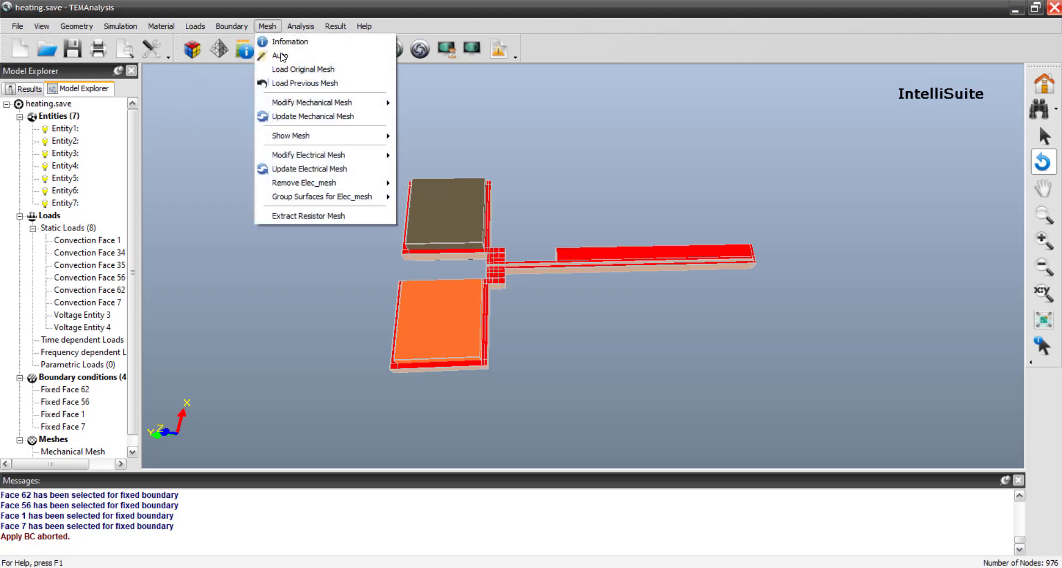
pyautogui.click(288, 57)
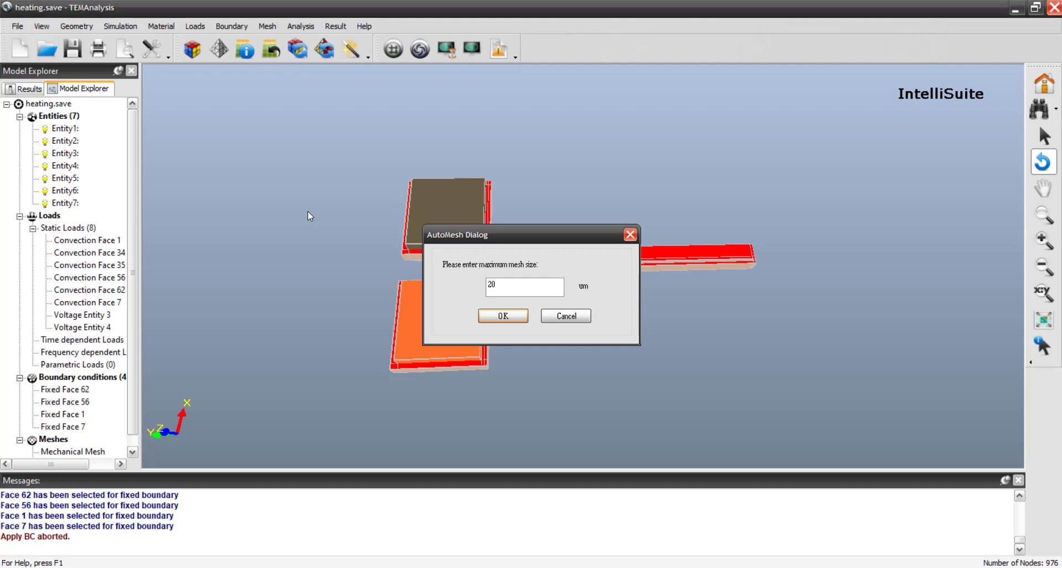
pyautogui.press('Return')
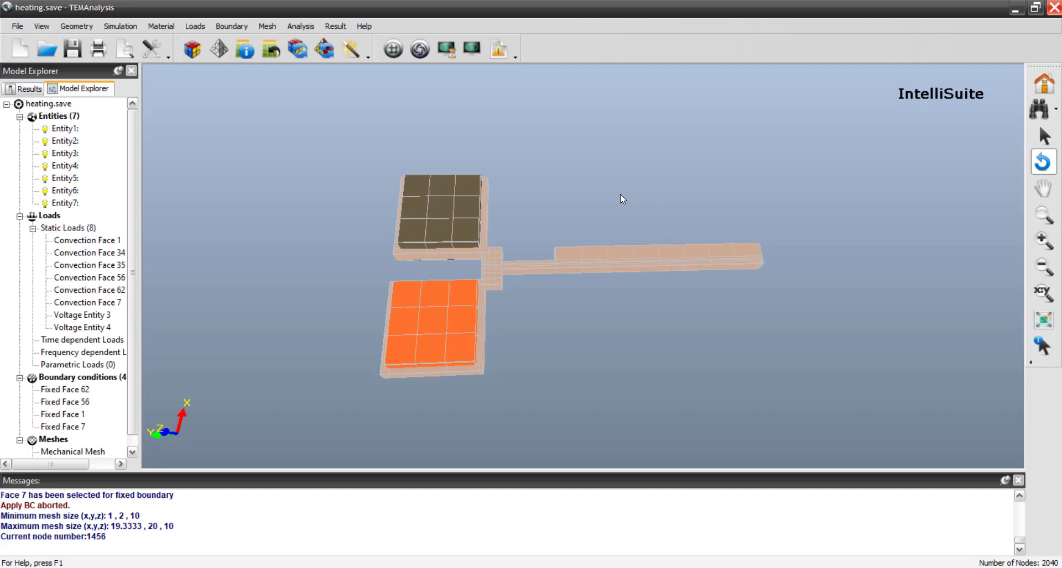
pyautogui.click(305, 28)
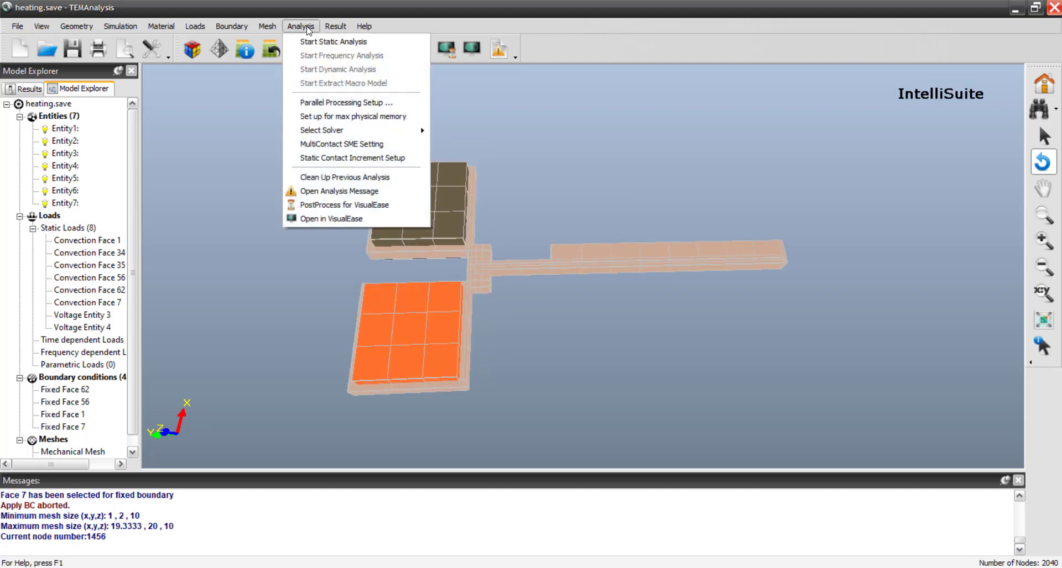
pyautogui.click(332, 42)
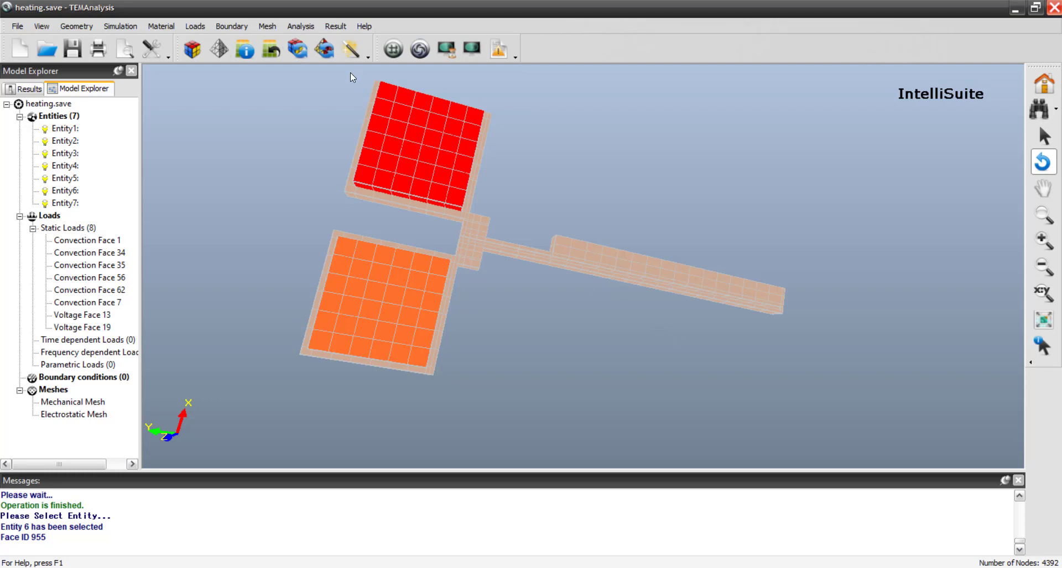
# Display the Z displacement contour of the device, followed by the X displacement contour
pyautogui.click(335, 26)
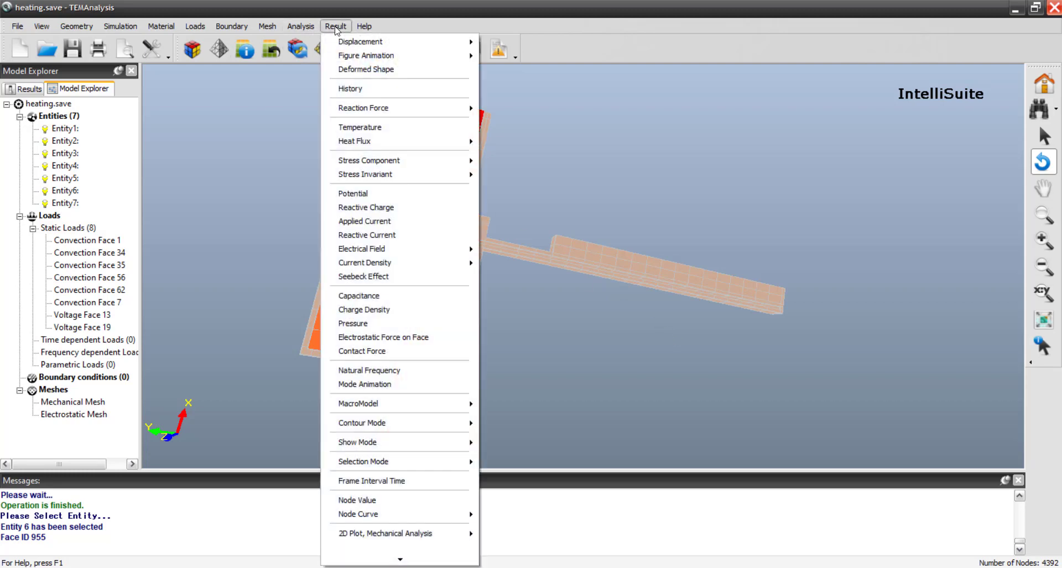
pyautogui.moveTo(400, 39)
pyautogui.click(512, 64)
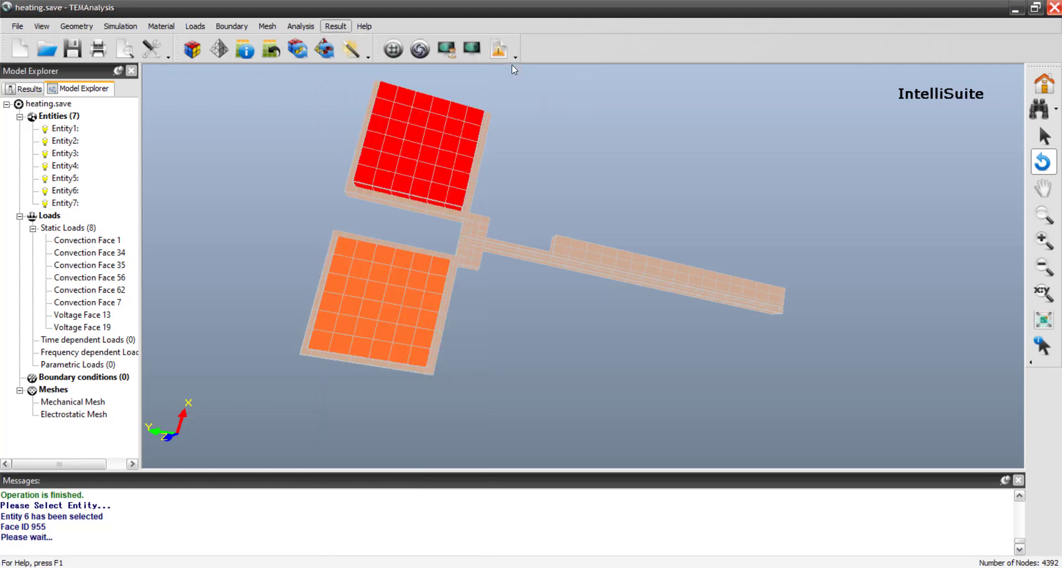
pyautogui.click(347, 27)
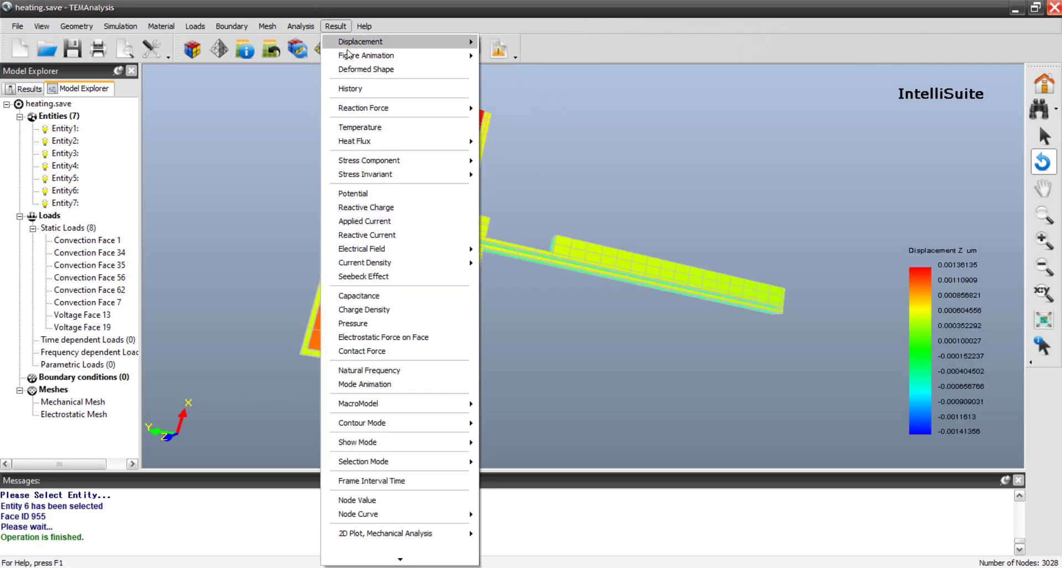
pyautogui.click(498, 40)
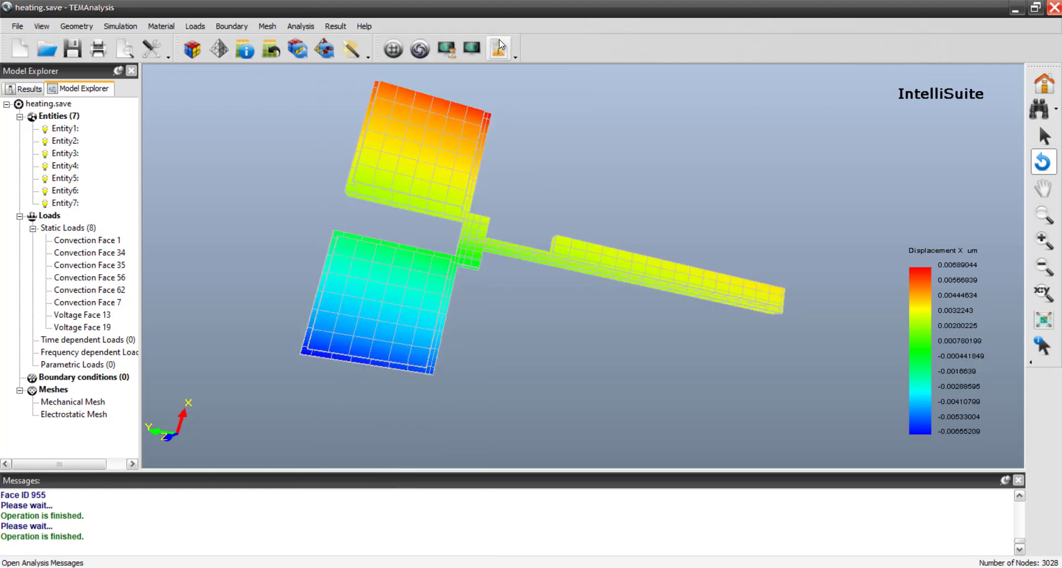
# Display the Y displacement contour and inspect it along the beam and the two square pads
pyautogui.click(335, 26)
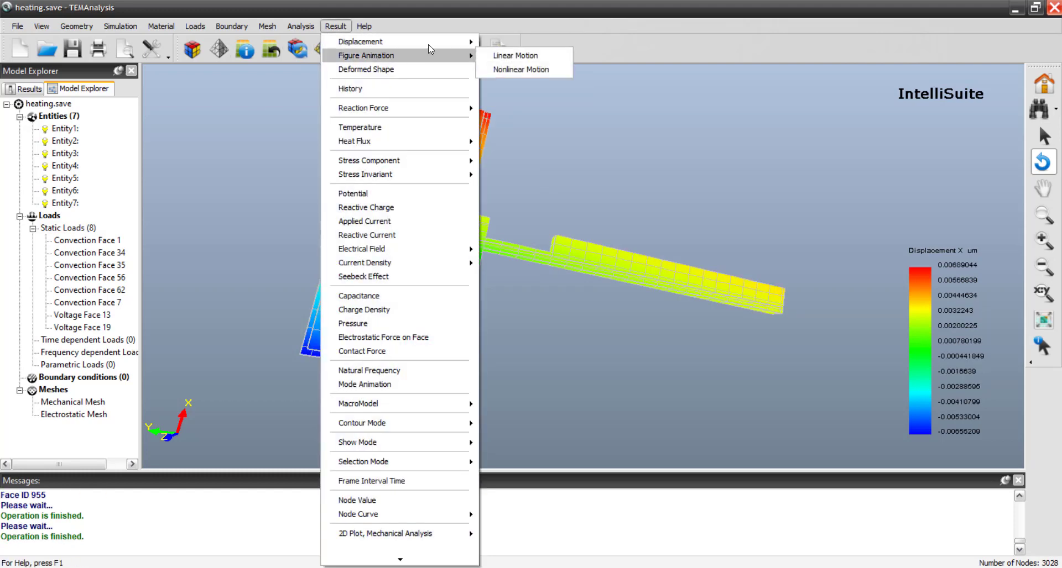
pyautogui.moveTo(465, 41)
pyautogui.click(493, 57)
pyautogui.moveTo(487, 201); pyautogui.dragTo(519, 257)
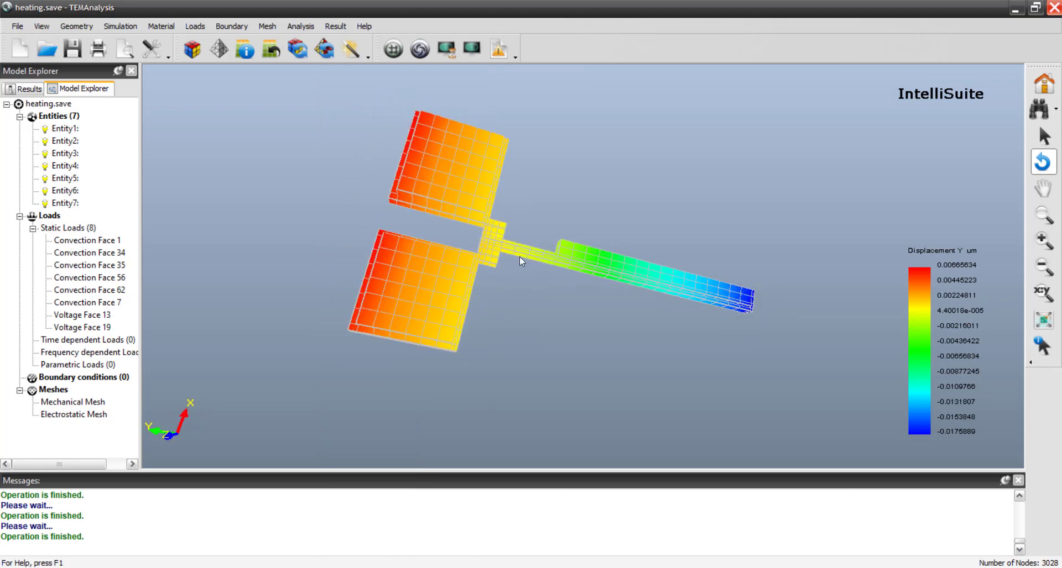
# Display the Mises stress contour and inspect the stress around the beam junction and the beam tip
pyautogui.click(344, 29)
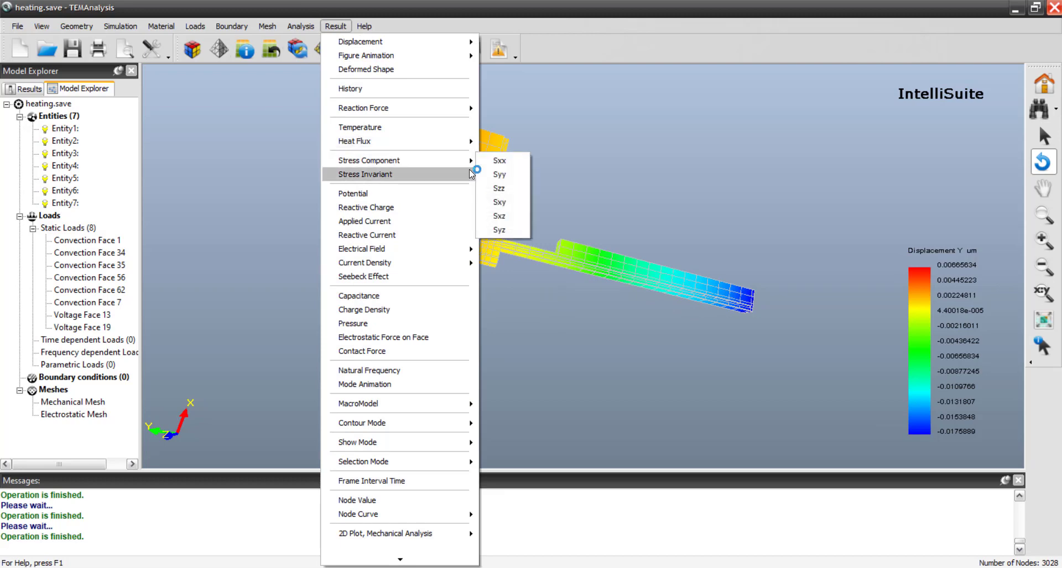
pyautogui.moveTo(474, 166)
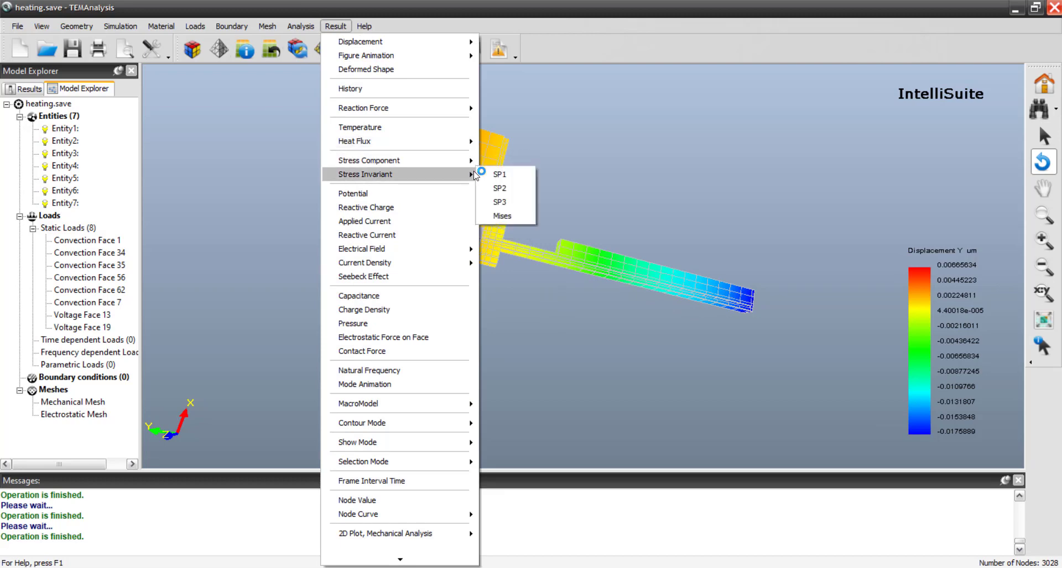
pyautogui.click(504, 211)
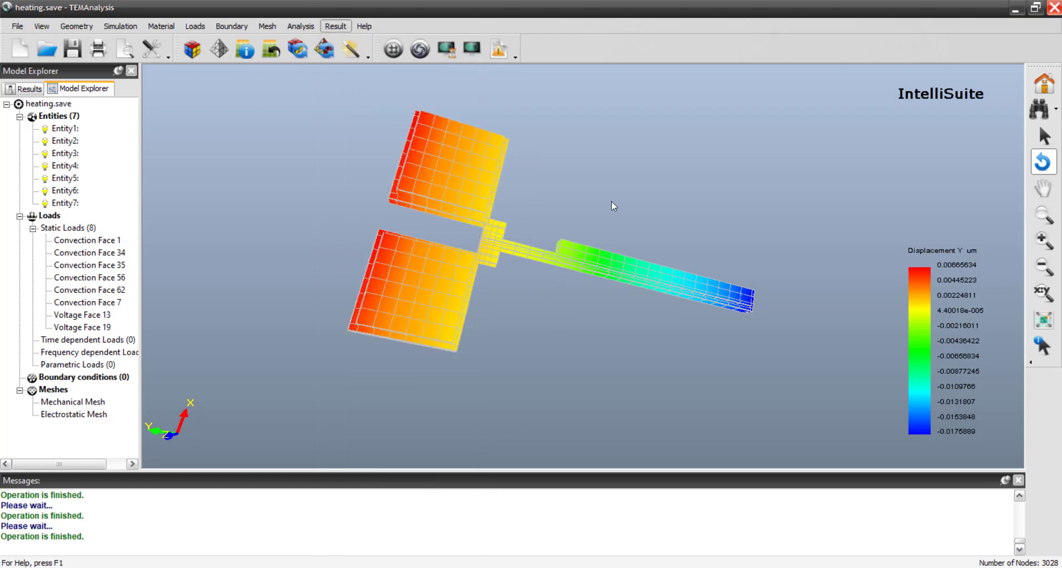
pyautogui.scroll(3, 617, 178)
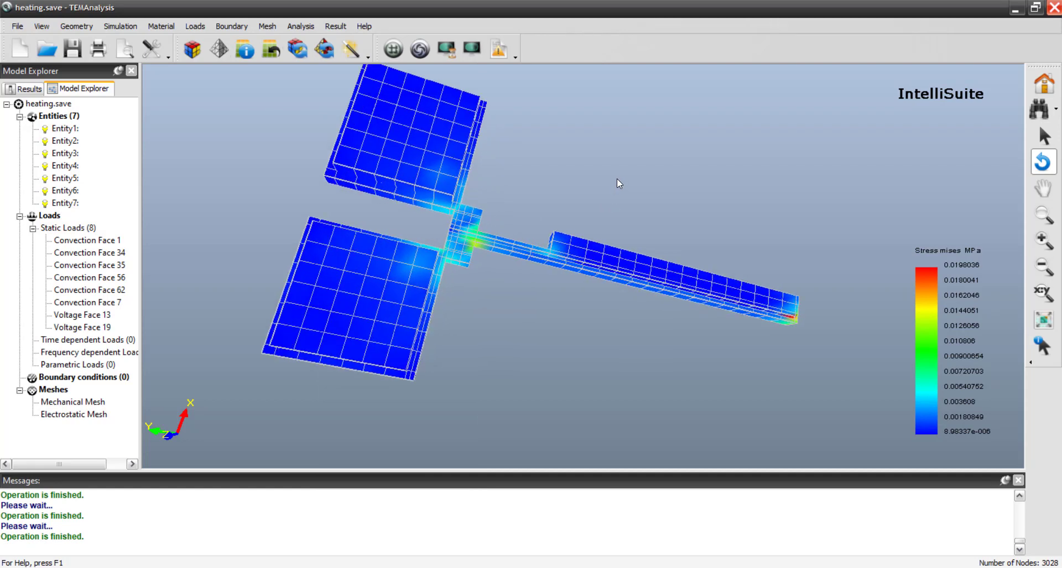
pyautogui.moveTo(617, 178); pyautogui.dragTo(599, 197)
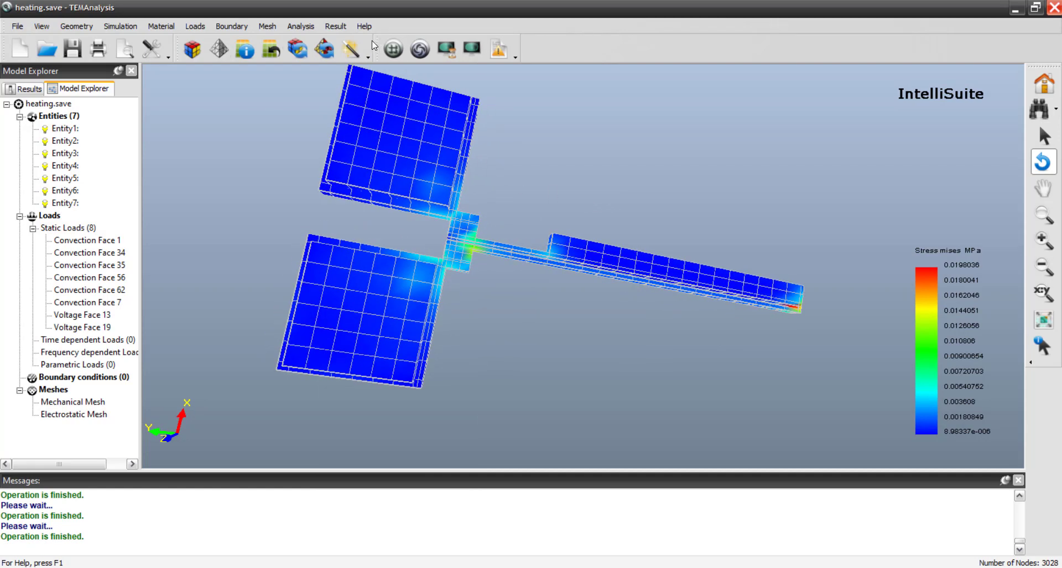
# Display the temperature distribution and examine it on the long beam and the block stacks from a different angle
pyautogui.click(336, 27)
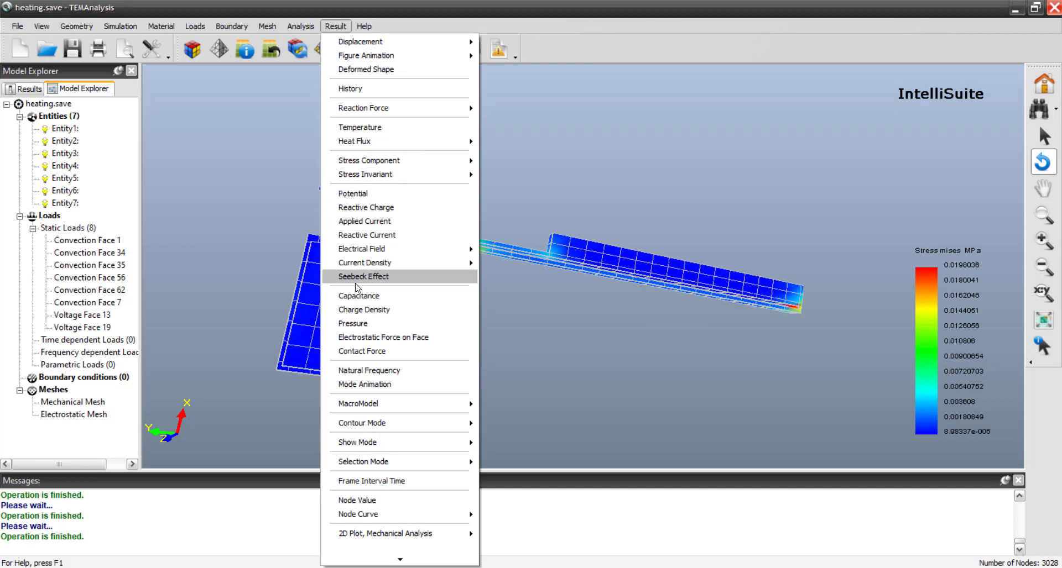
pyautogui.click(579, 345)
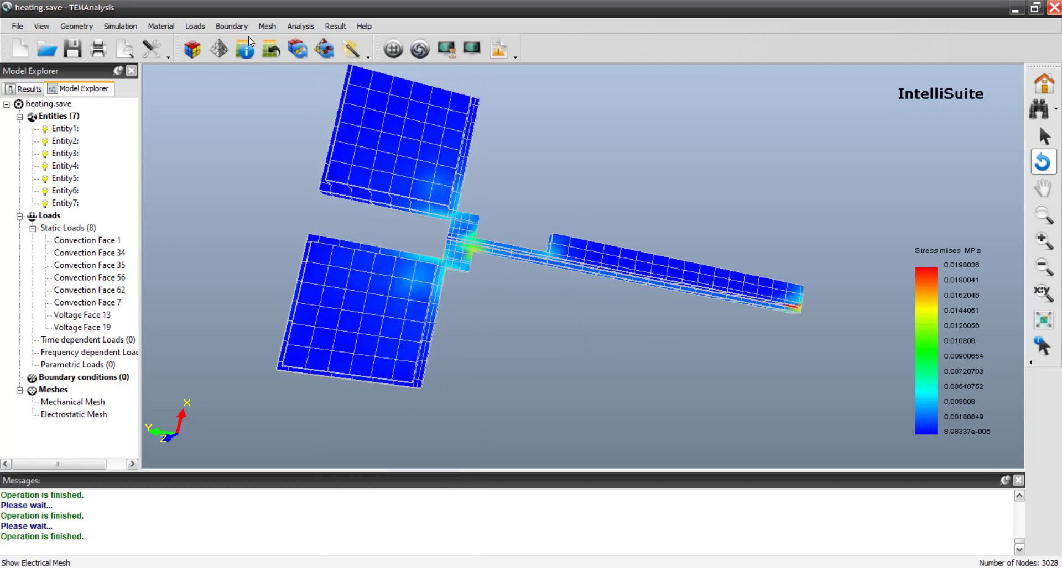
pyautogui.click(330, 26)
pyautogui.moveTo(363, 175)
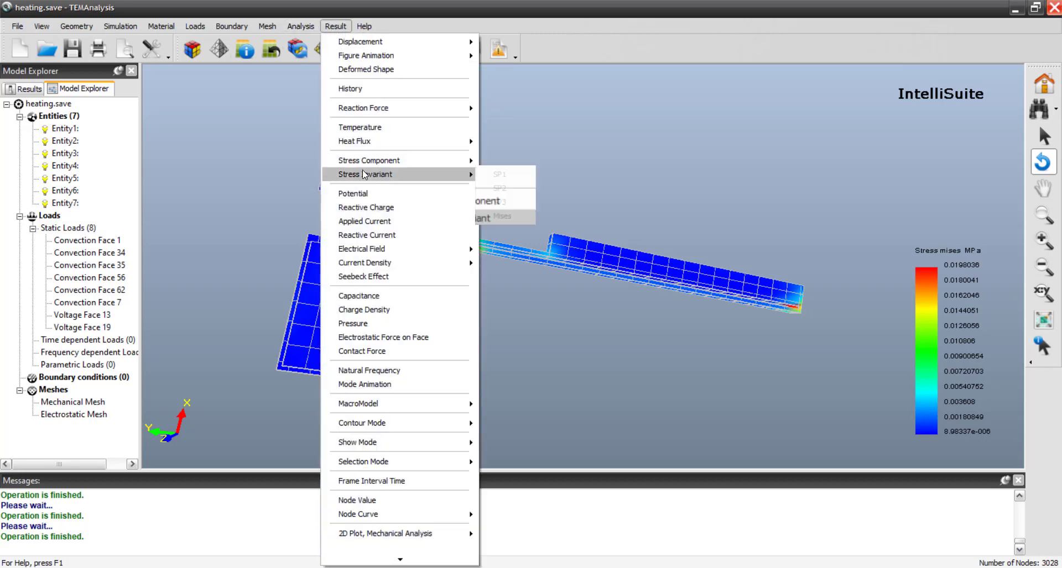
pyautogui.click(380, 128)
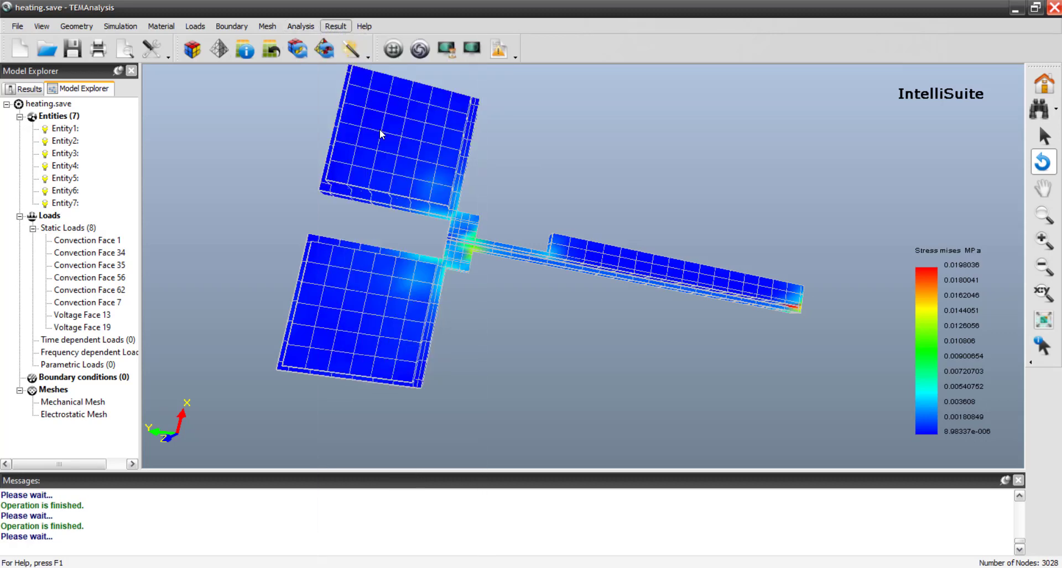
pyautogui.moveTo(618, 170); pyautogui.dragTo(462, 392)
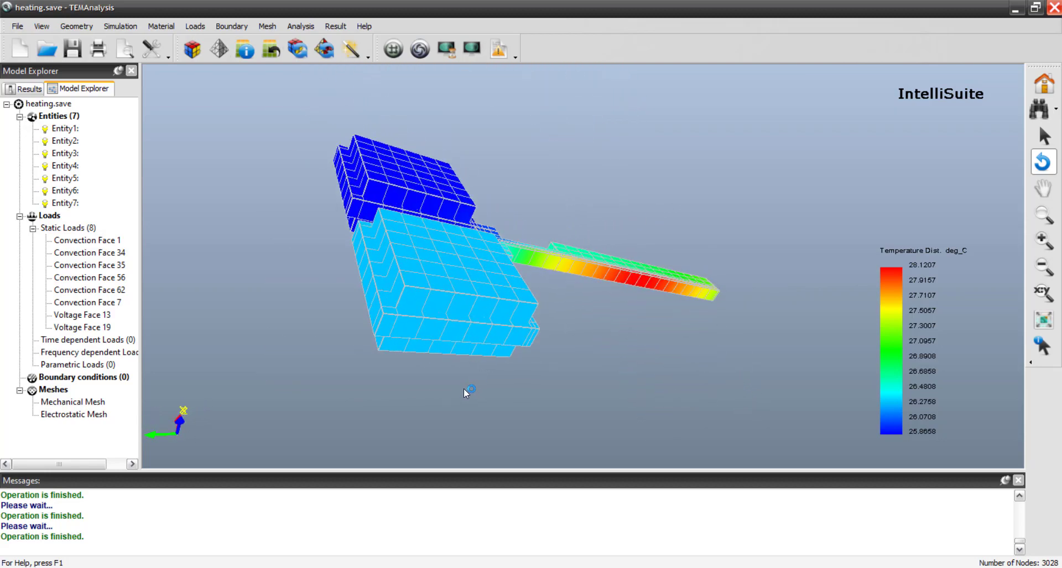
# Open the result file dump_010.plt from the Joule Heating folder in VisualEase and maximize its window
pyautogui.moveTo(812, 185); pyautogui.dragTo(566, 300)
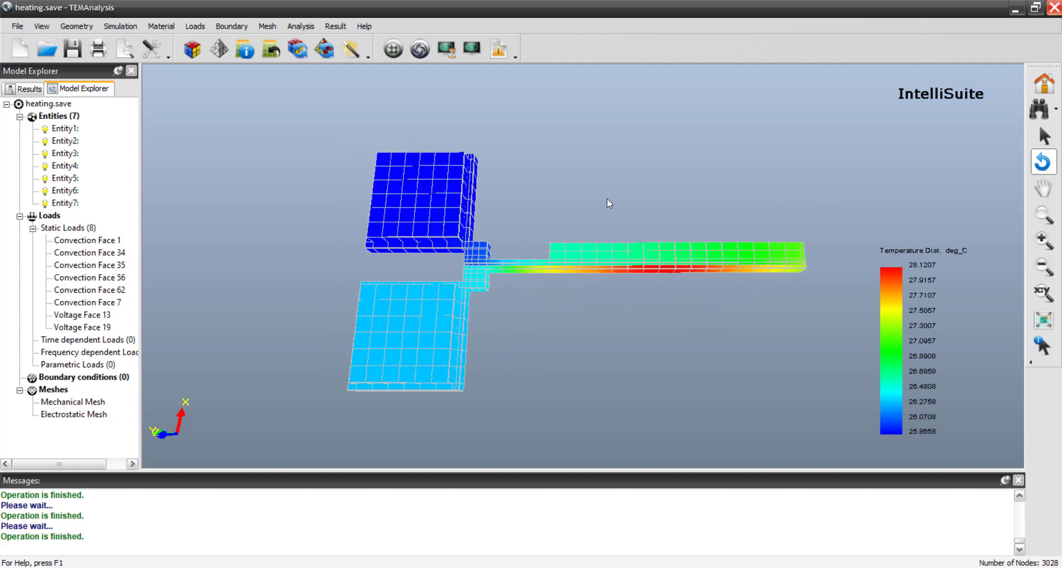
pyautogui.click(303, 28)
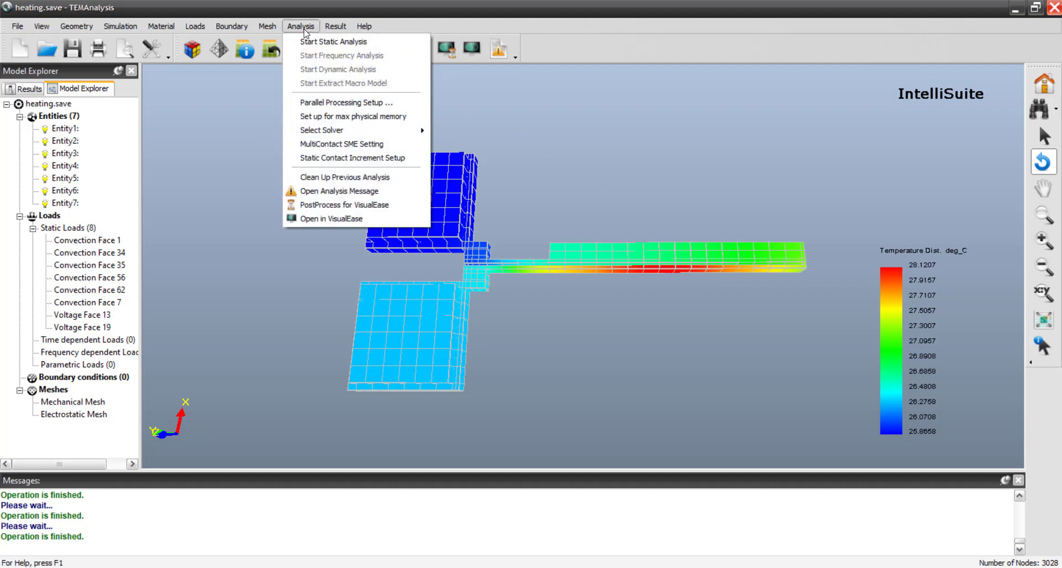
pyautogui.click(331, 219)
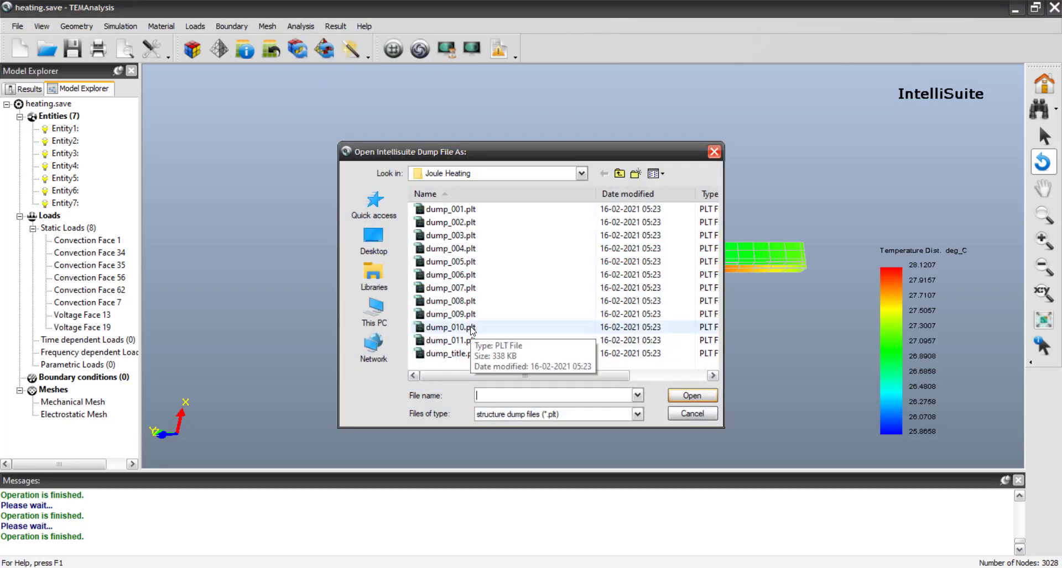
pyautogui.click(471, 328)
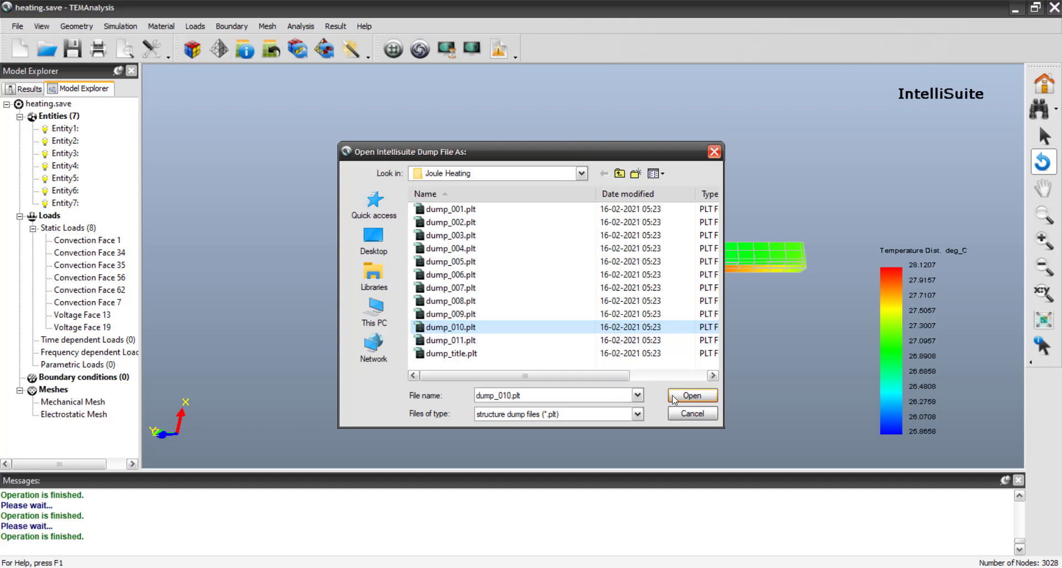
pyautogui.click(691, 396)
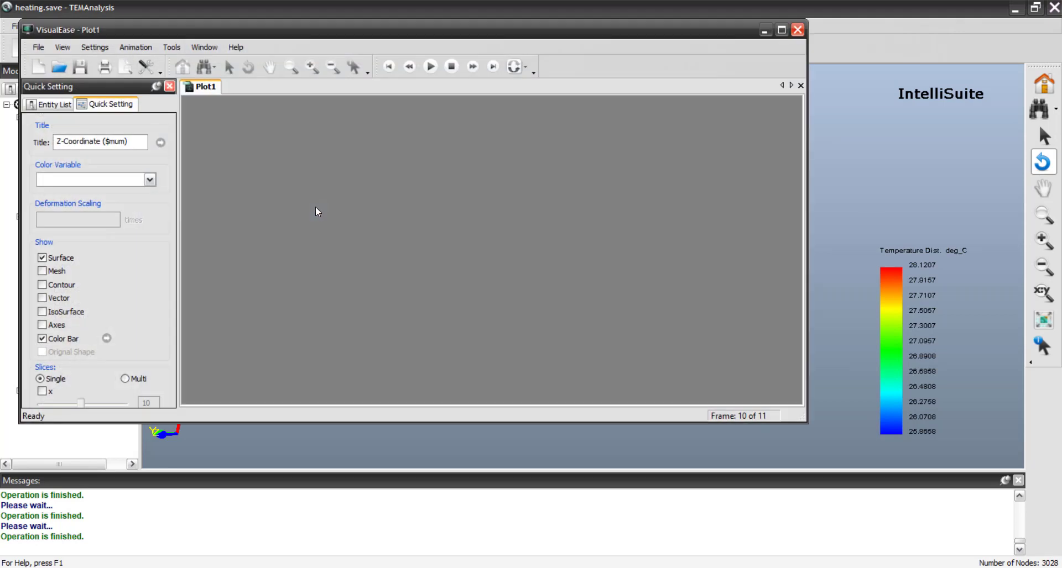
pyautogui.click(781, 30)
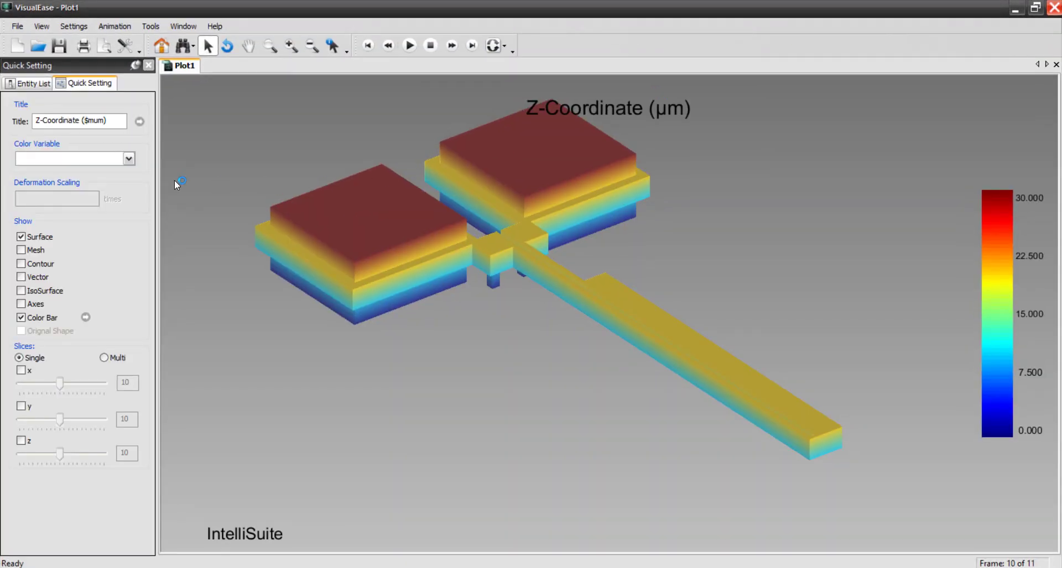
# Color the plot by Displacement Z and view the device from above, followed by Displacement X
pyautogui.click(129, 159)
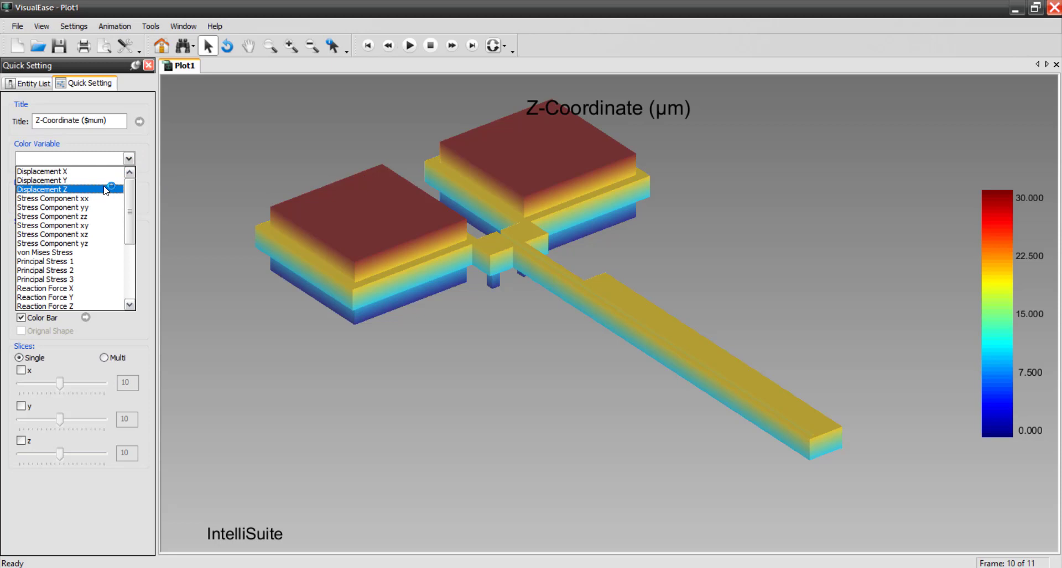
pyautogui.click(106, 190)
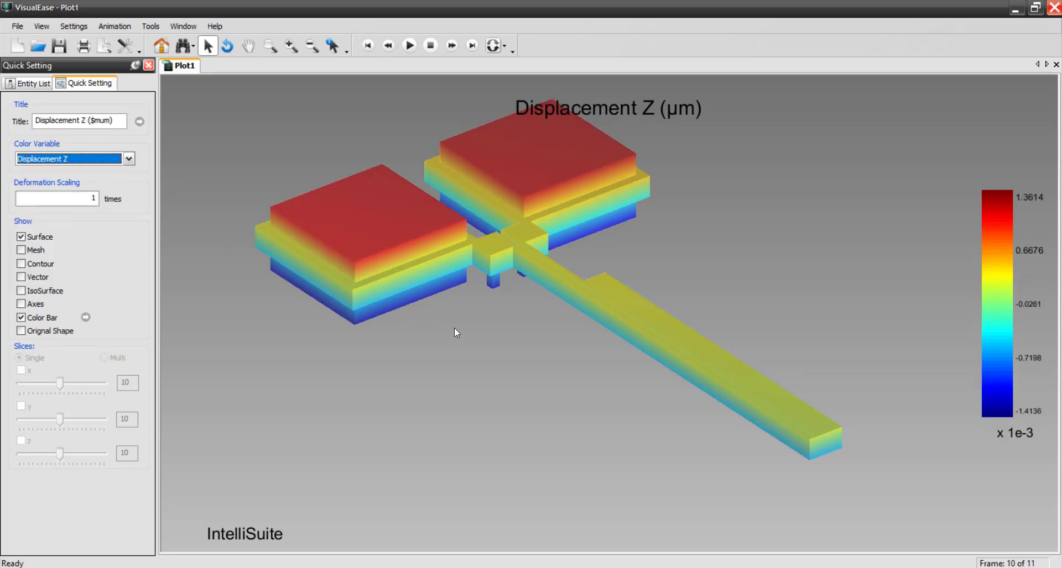
pyautogui.scroll(-3, 466, 335)
pyautogui.moveTo(469, 335); pyautogui.dragTo(481, 421, button='middle')
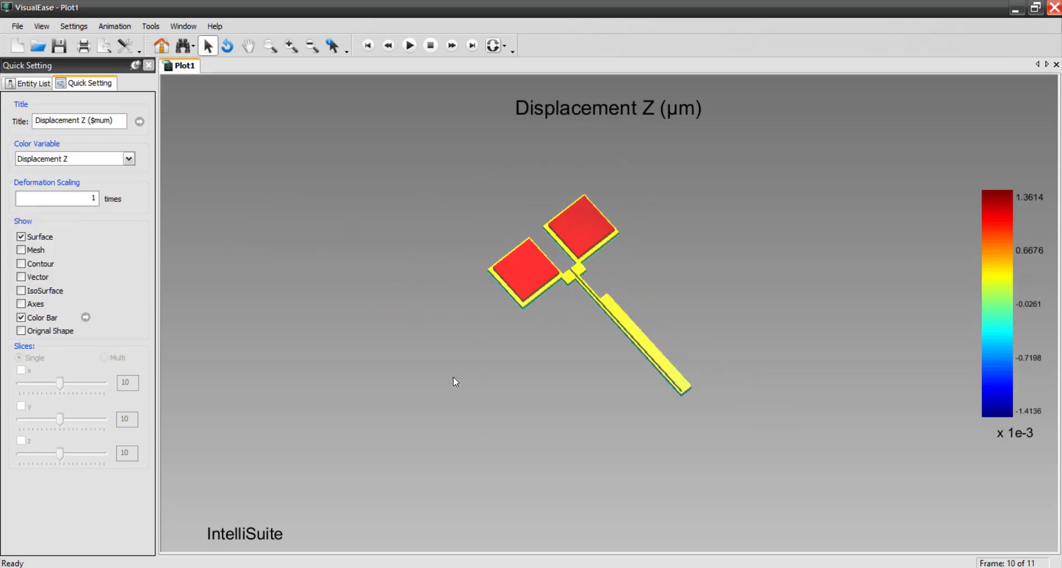
pyautogui.click(128, 160)
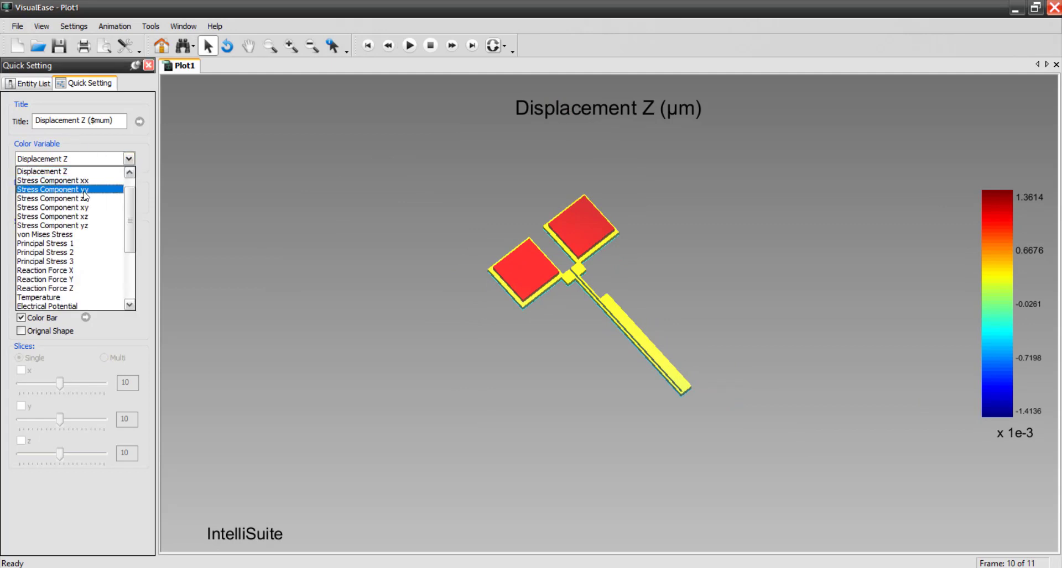
pyautogui.click(77, 175)
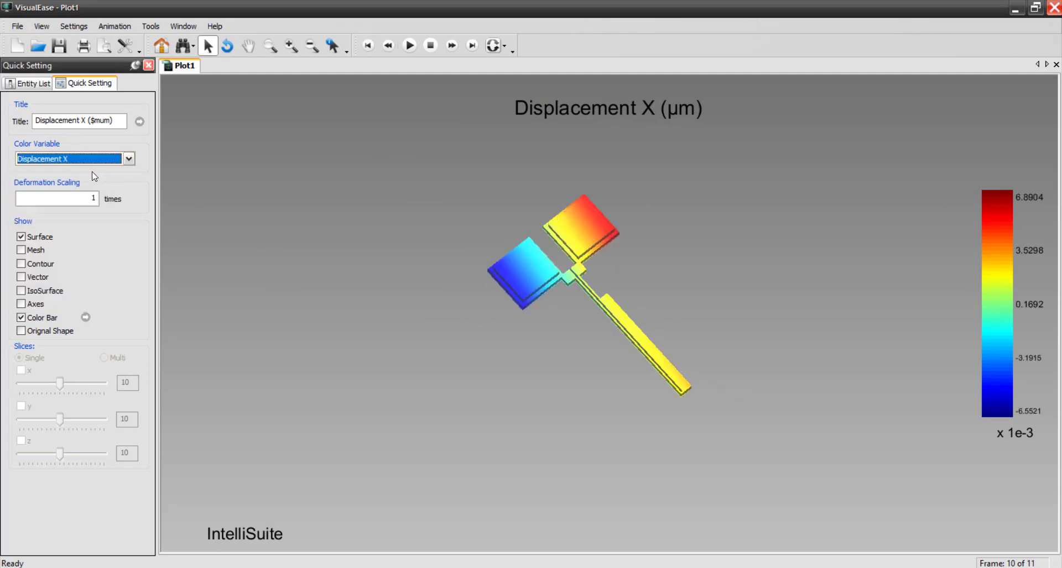
# Color the plot by Stress Component xx, followed by von Mises Stress, and examine the stress on the device
pyautogui.click(129, 159)
pyautogui.click(107, 201)
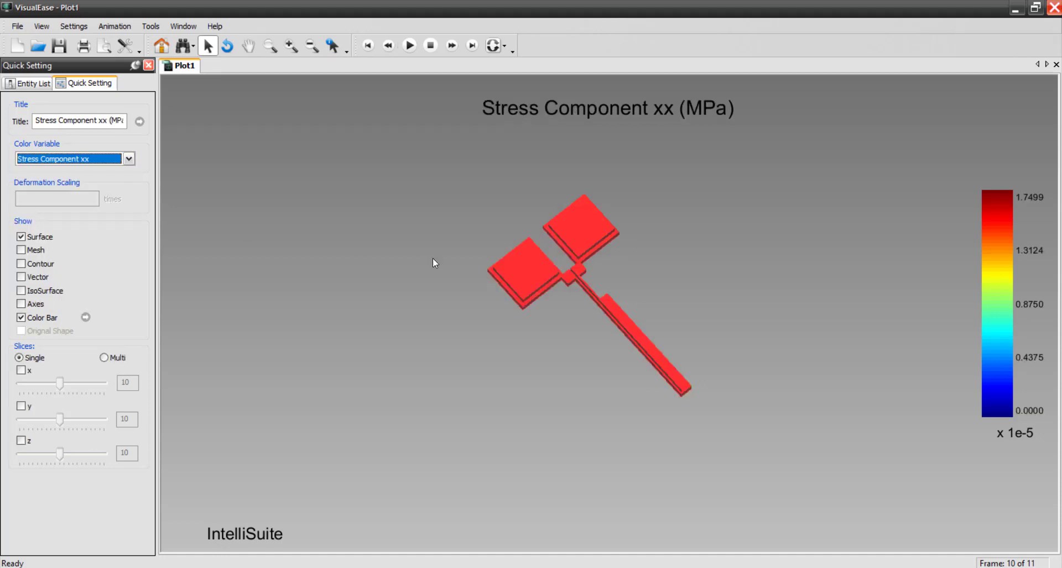
pyautogui.click(128, 161)
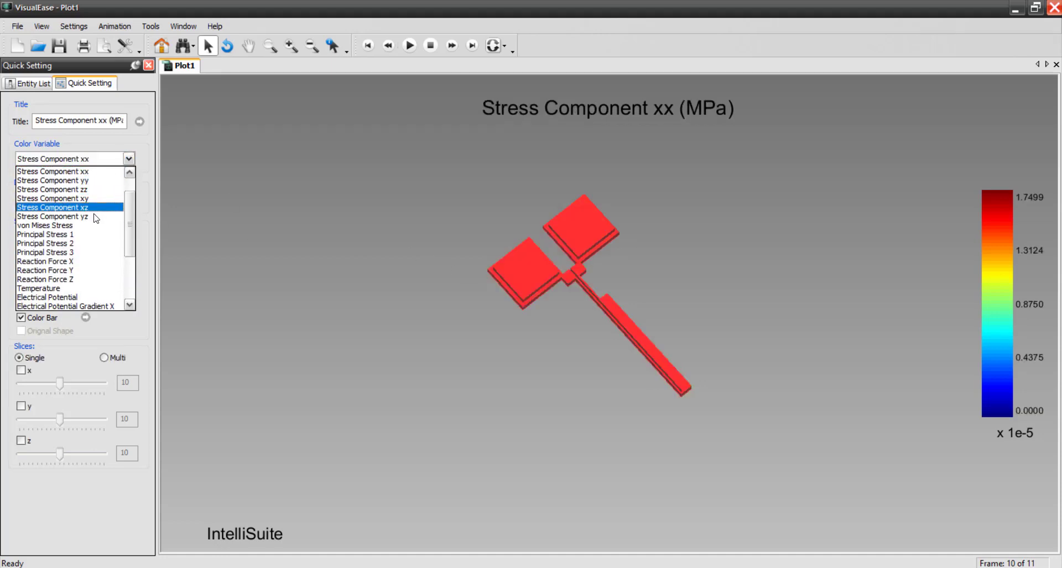
pyautogui.click(96, 229)
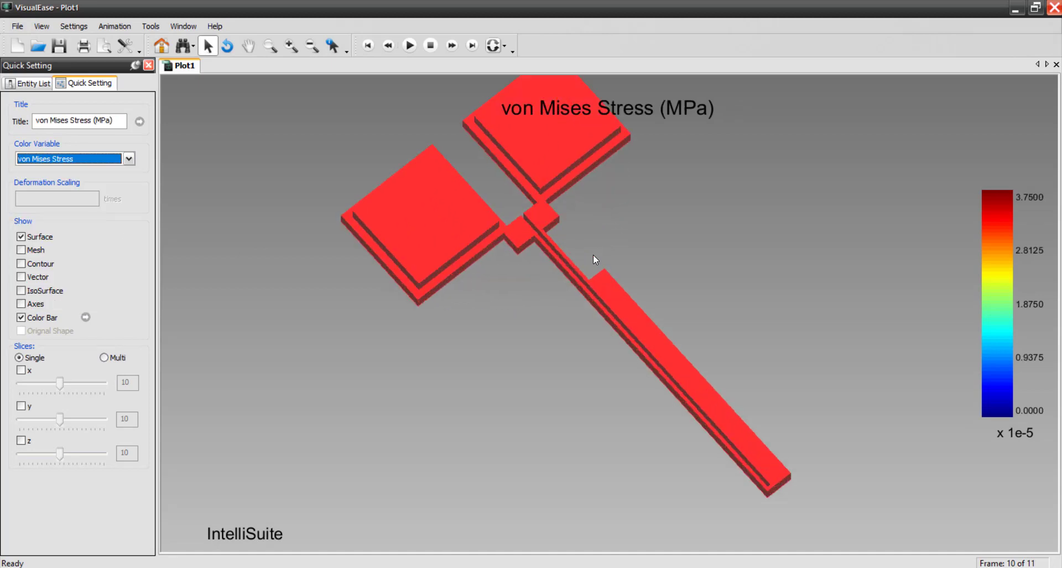
pyautogui.scroll(3, 592, 260)
pyautogui.scroll(-3, 542, 301)
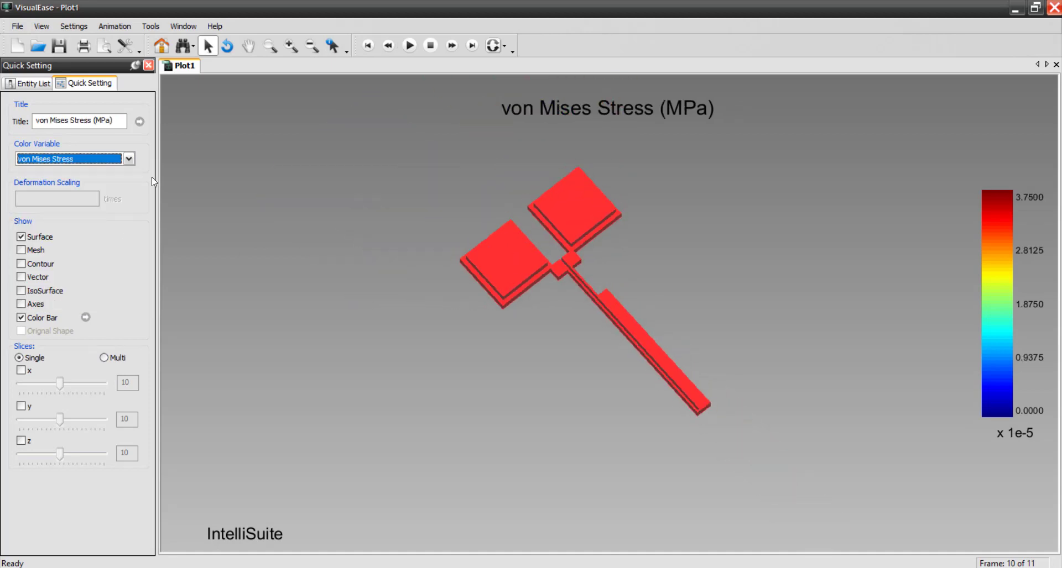
# Color the plot by Temperature and turn on contour lines on the device surface
pyautogui.click(128, 158)
pyautogui.click(96, 234)
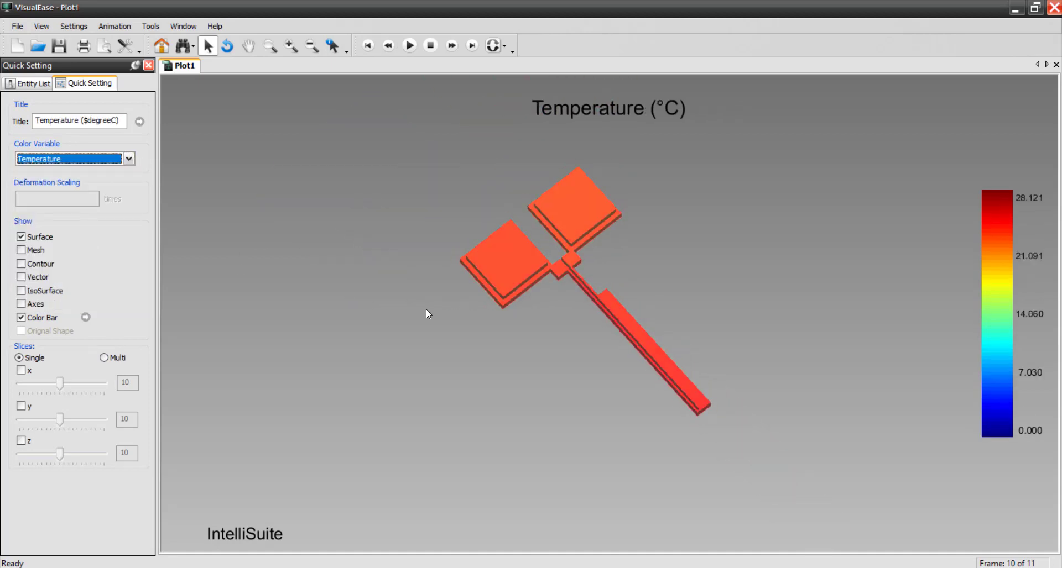
pyautogui.moveTo(589, 344); pyautogui.dragTo(632, 303)
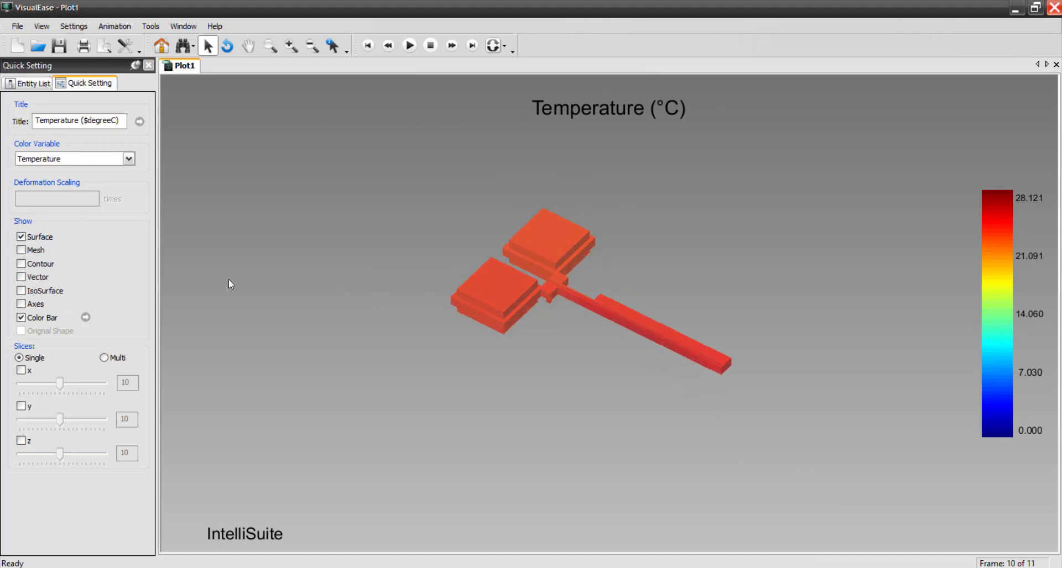
pyautogui.click(37, 265)
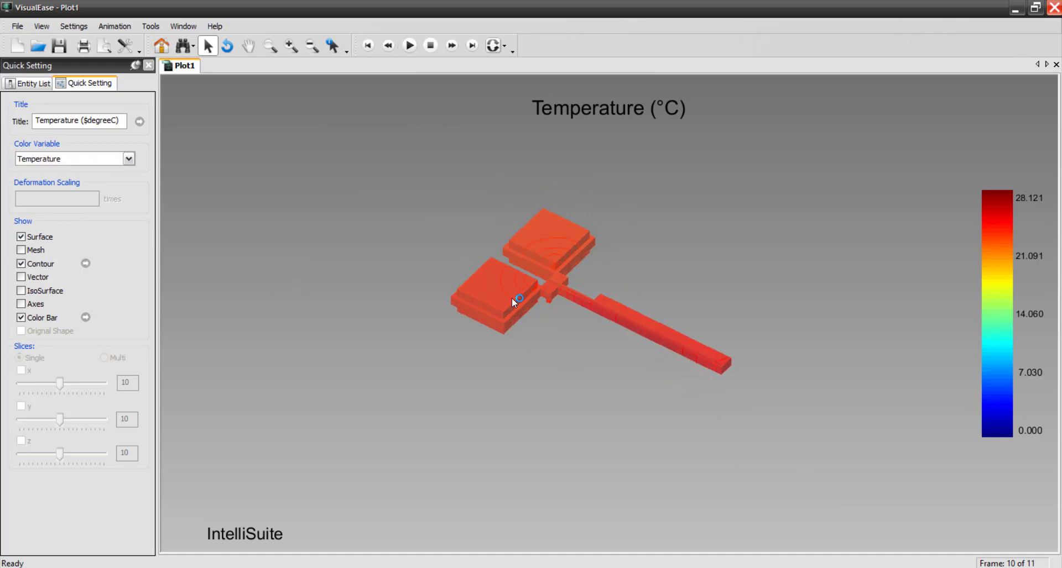
pyautogui.scroll(5, 512, 298)
pyautogui.scroll(-3, 512, 298)
pyautogui.scroll(-2, 512, 300)
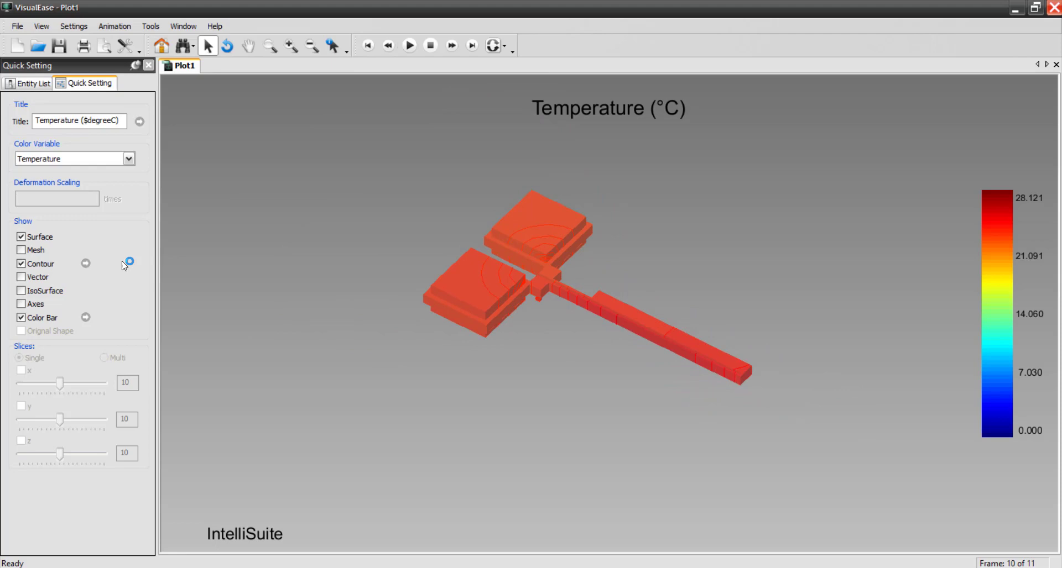
# Set the number of contour levels to 100 and inspect the temperature contours from below and above
pyautogui.click(85, 263)
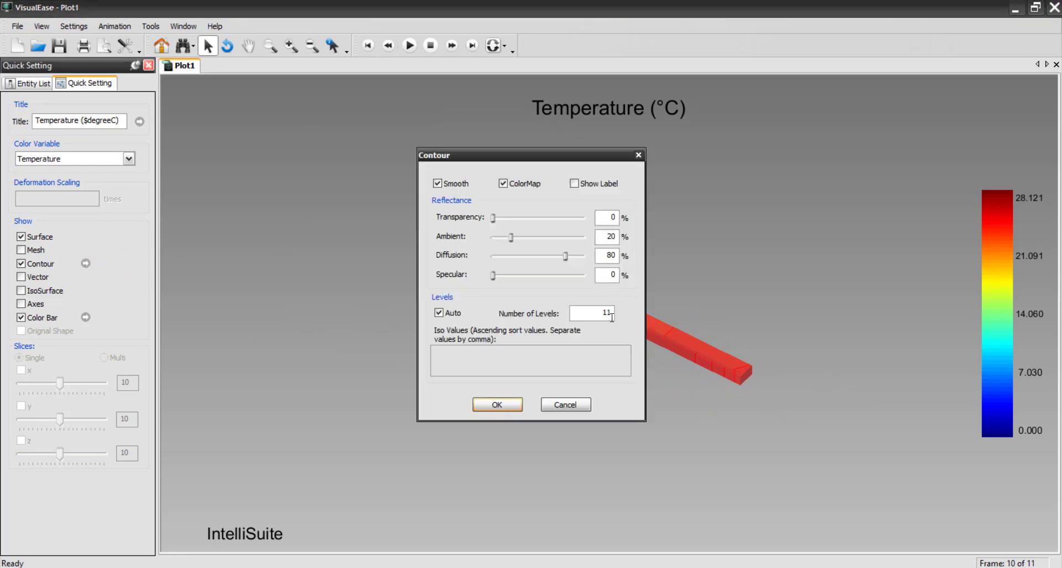
pyautogui.moveTo(612, 317); pyautogui.dragTo(596, 317)
pyautogui.write('100')
pyautogui.press('Return')
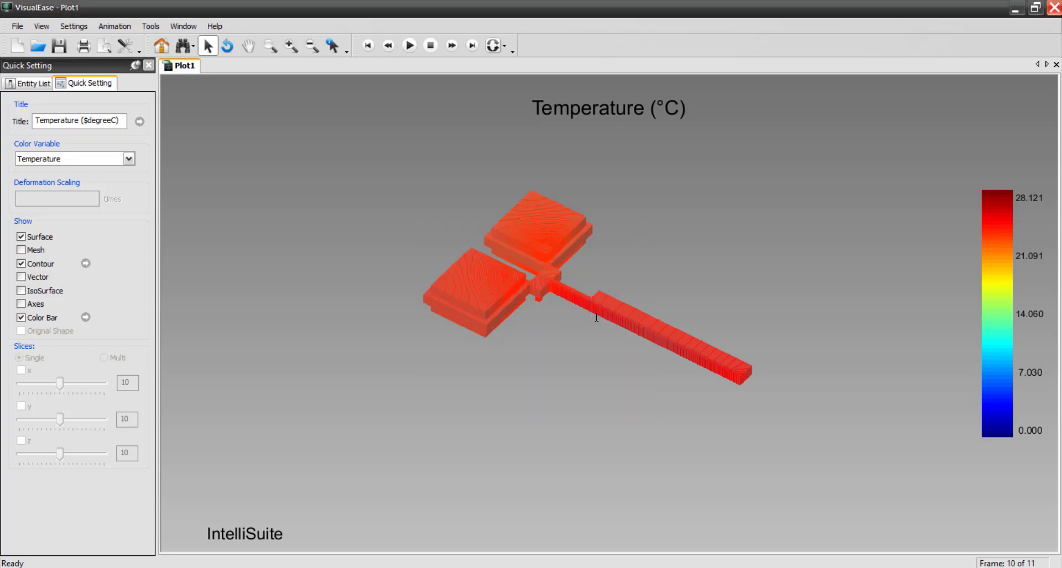
pyautogui.moveTo(584, 315); pyautogui.dragTo(593, 182)
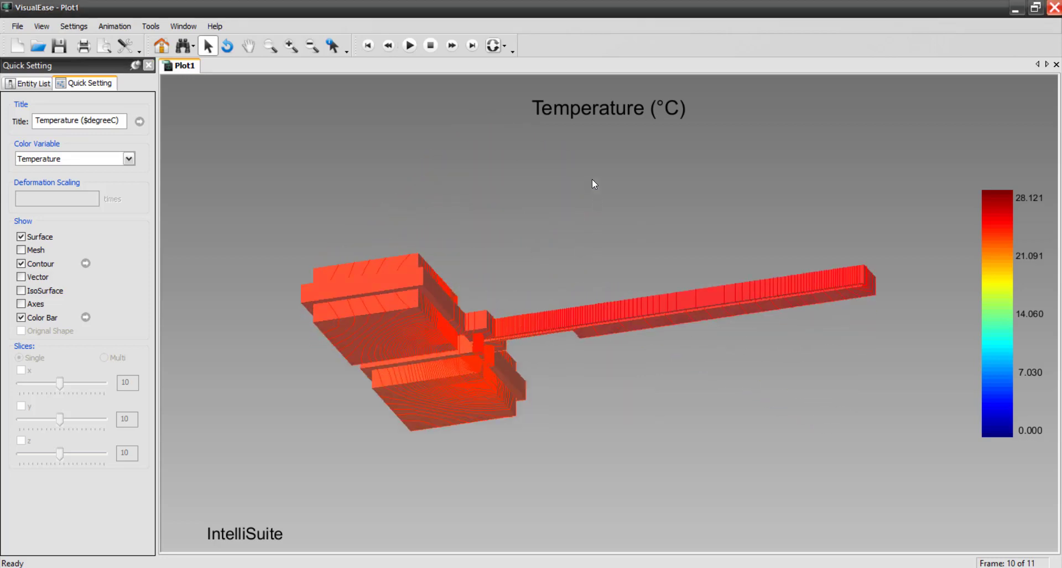
pyautogui.moveTo(583, 262); pyautogui.dragTo(555, 239)
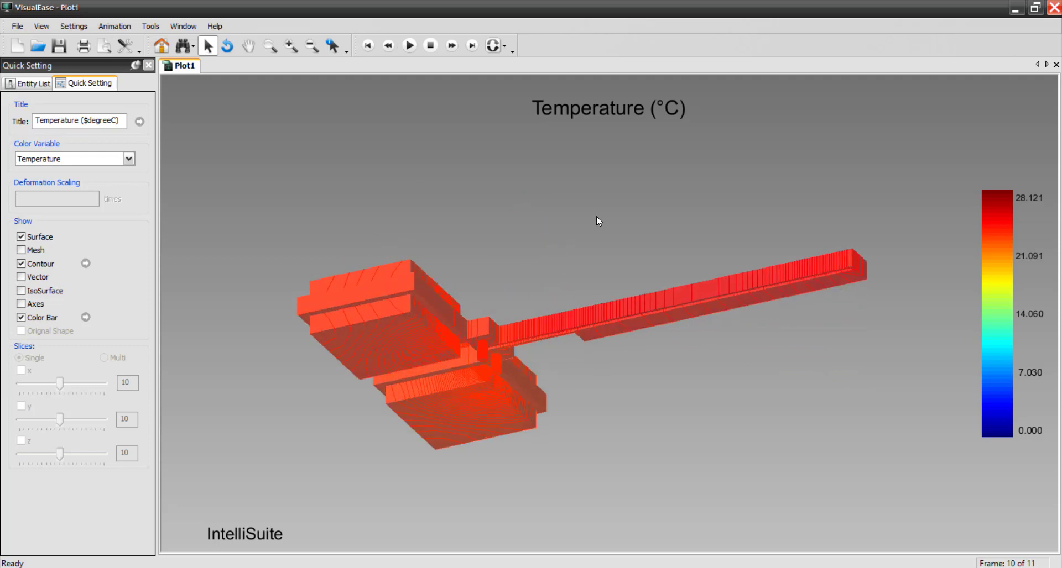
pyautogui.moveTo(596, 218); pyautogui.dragTo(563, 386)
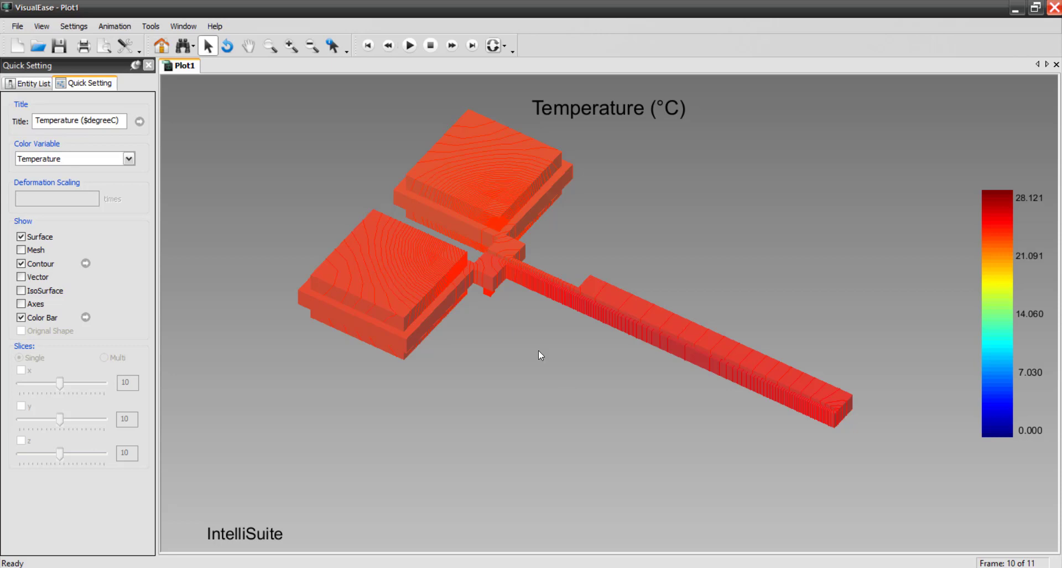
pyautogui.moveTo(314, 170); pyautogui.dragTo(368, 197)
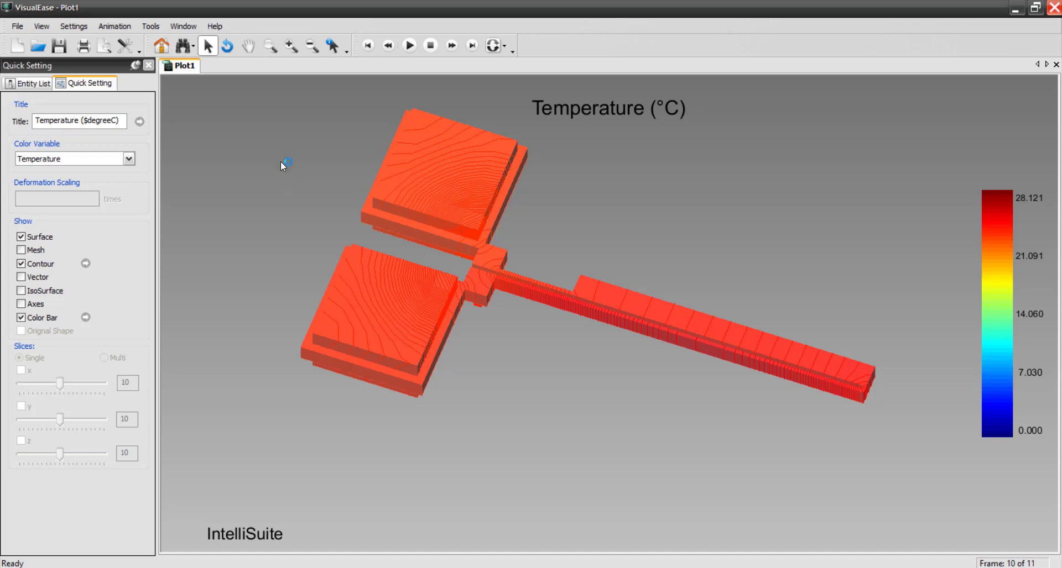
# Keep Temperature as the color variable and set the animation loop to Continuous
pyautogui.click(128, 161)
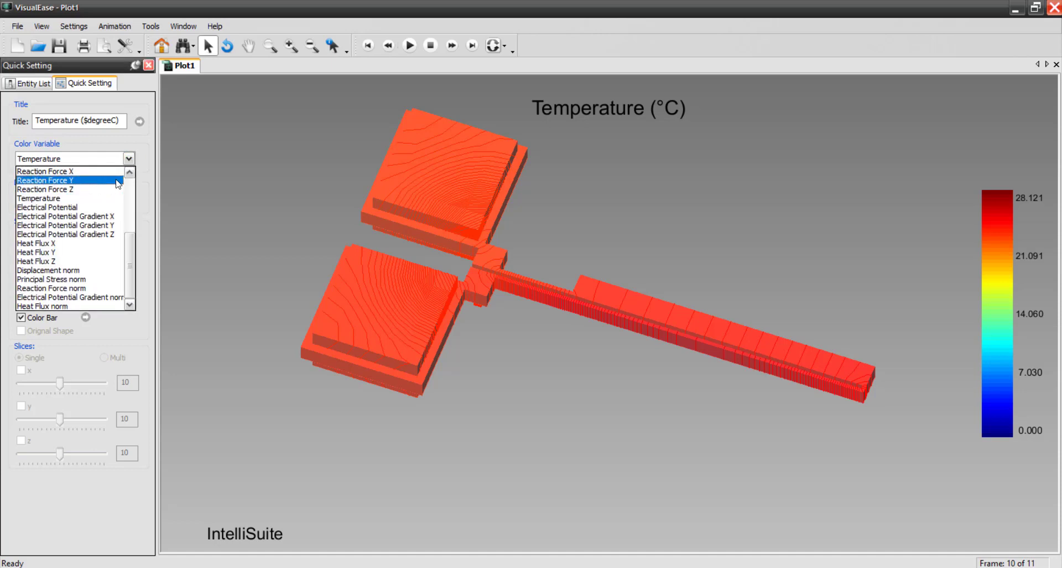
pyautogui.click(318, 214)
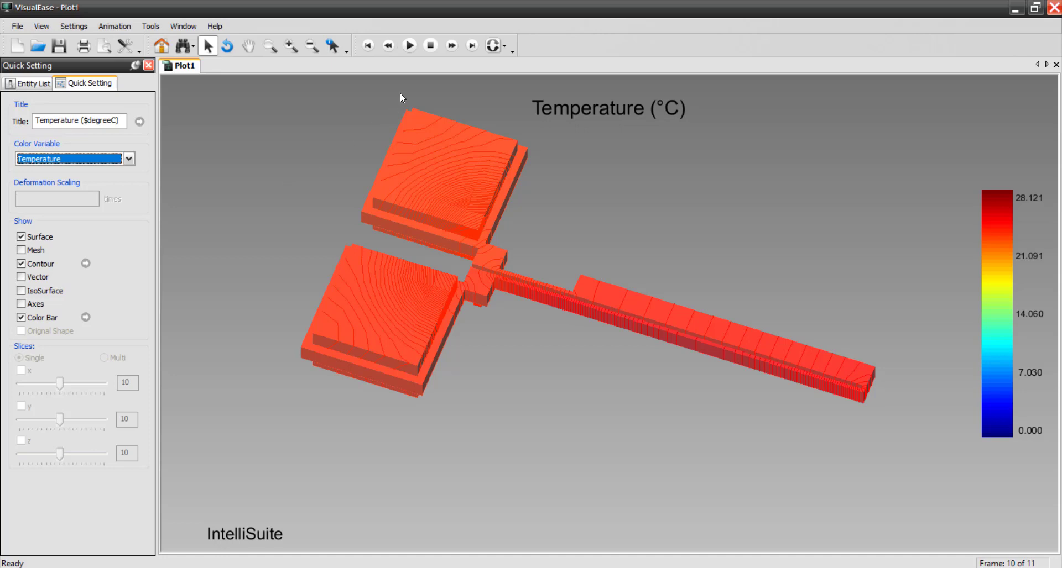
pyautogui.click(504, 47)
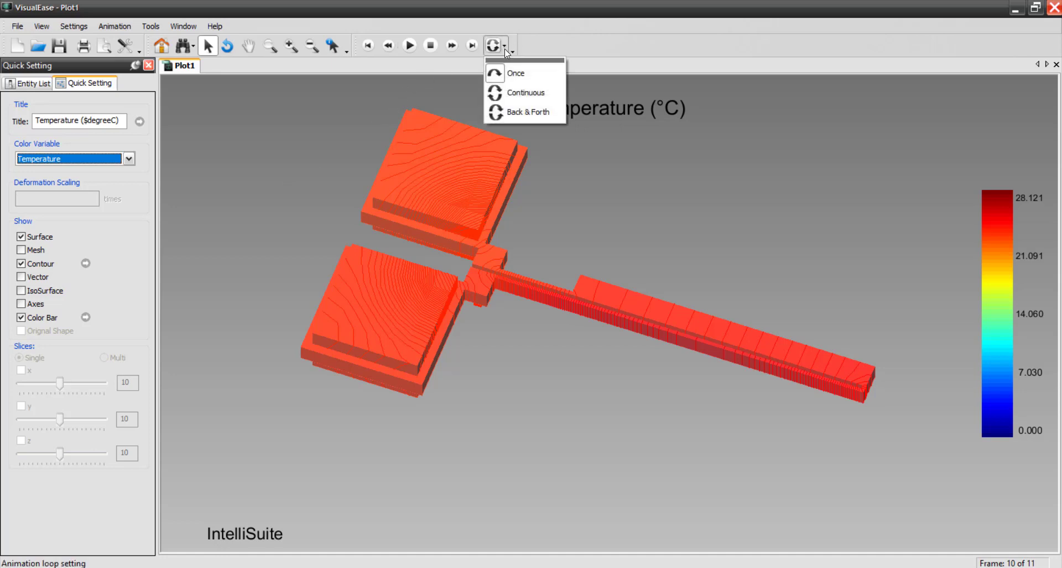
pyautogui.click(520, 94)
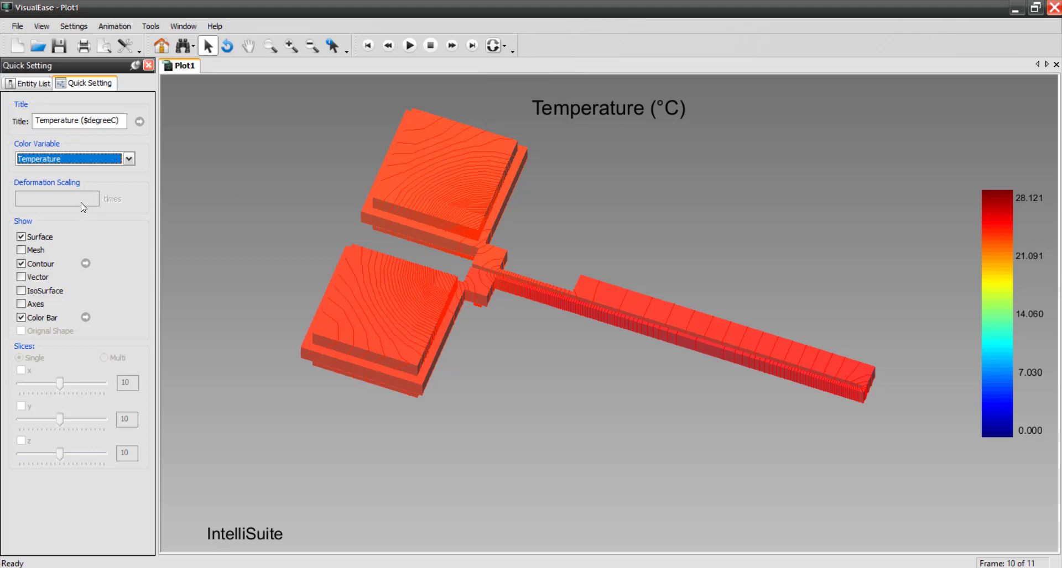
# Switch the color variable of the contoured plot from Temperature to Displacement X
pyautogui.click(129, 158)
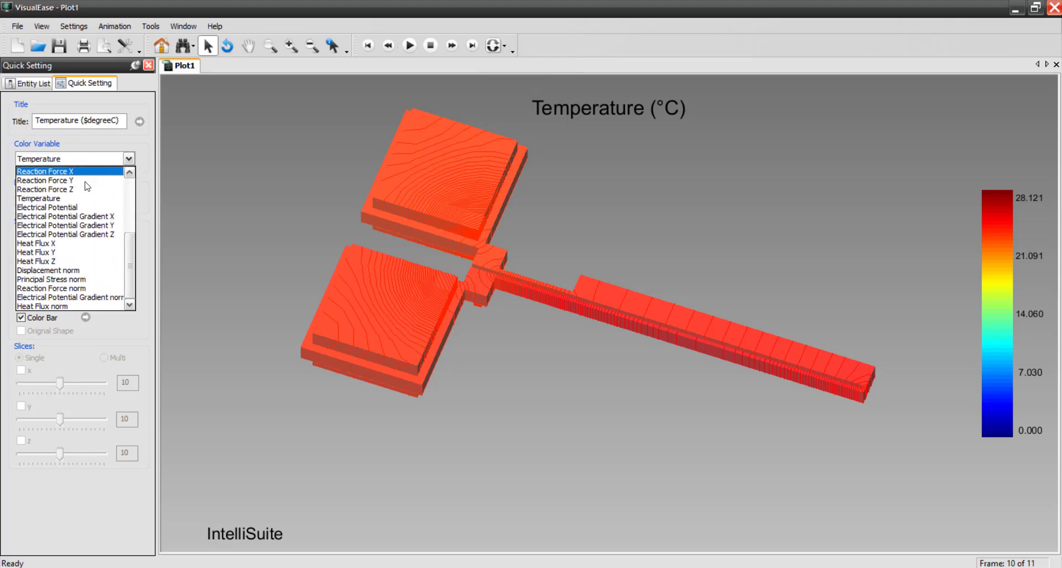
pyautogui.scroll(5, 77, 179)
pyautogui.click(74, 172)
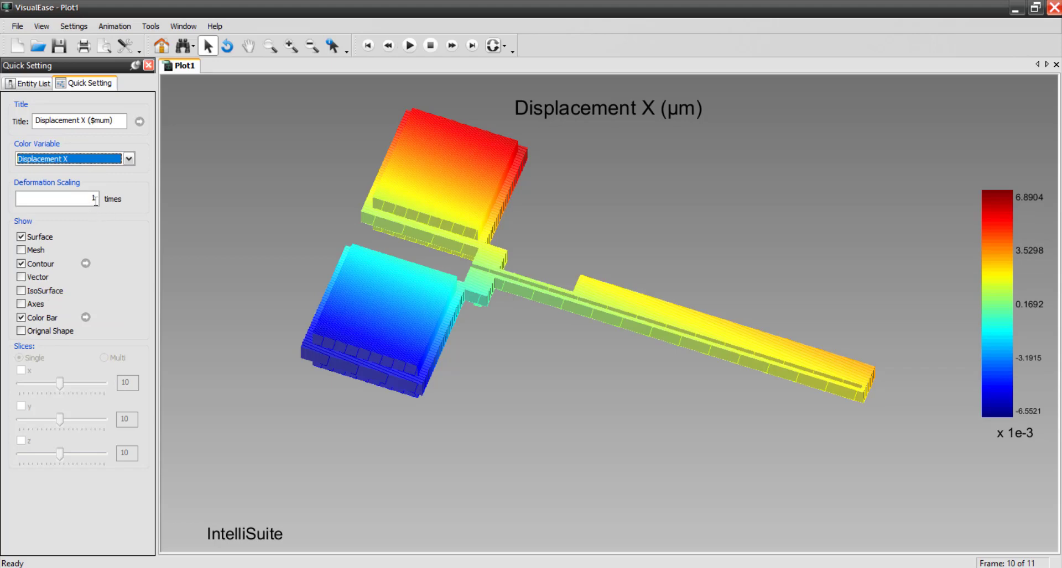
# Play the Displacement X animation and set the deformation scaling to 1000 times
pyautogui.click(97, 200)
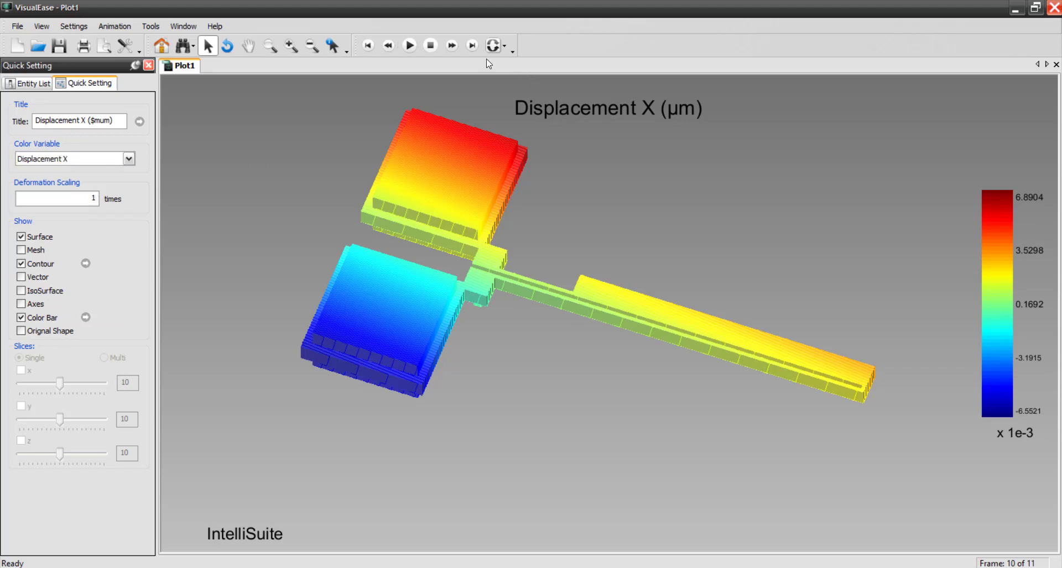
pyautogui.click(411, 46)
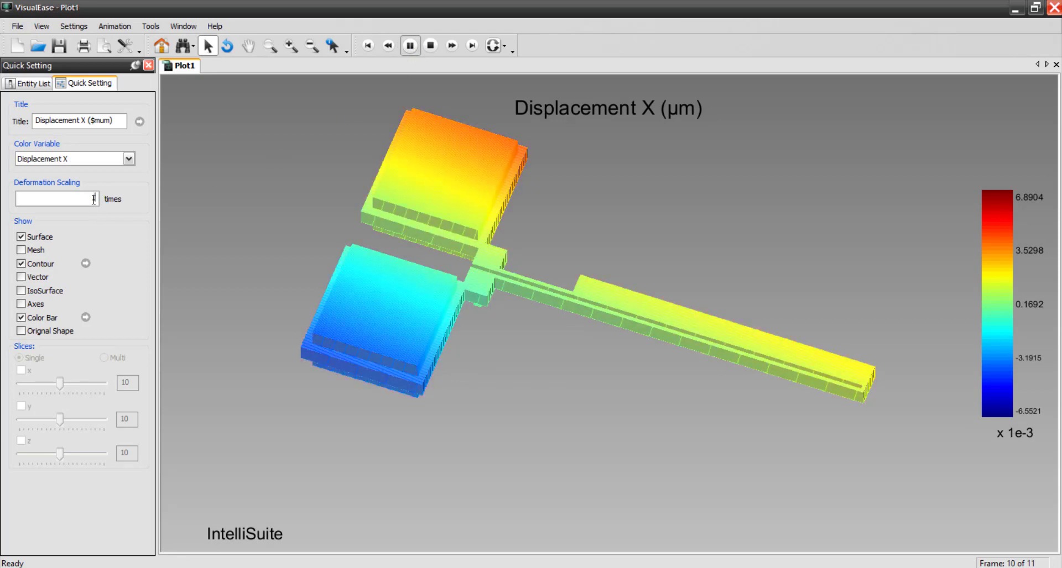
pyautogui.write('0')
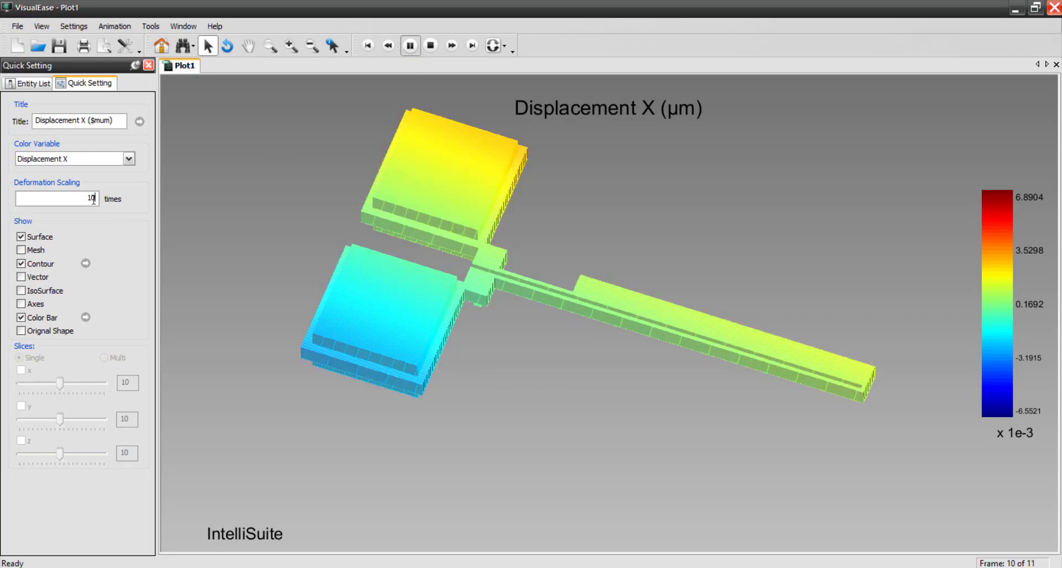
pyautogui.write('00')
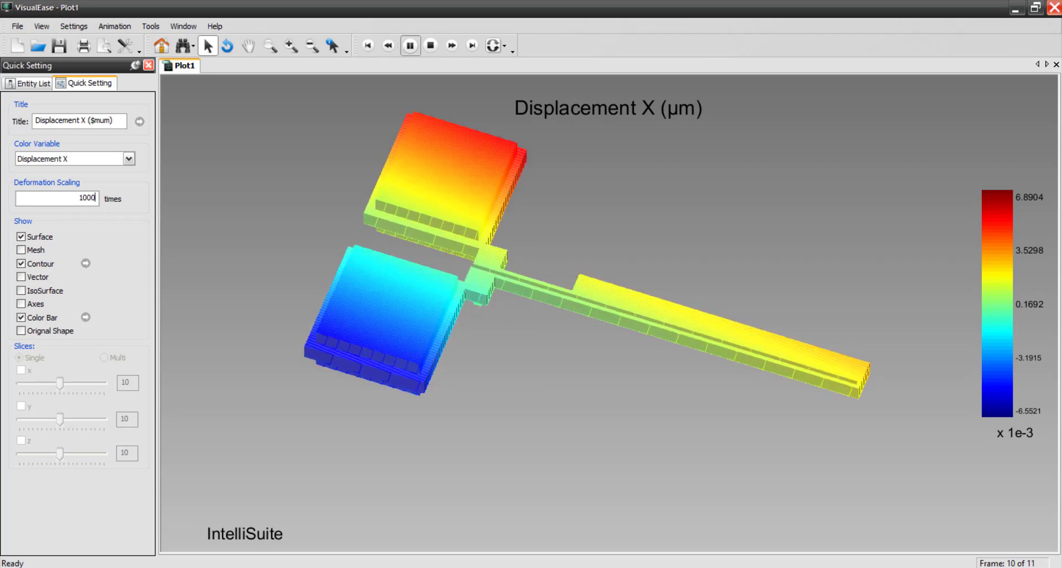
pyautogui.click(17, 26)
pyautogui.moveTo(100, 132)
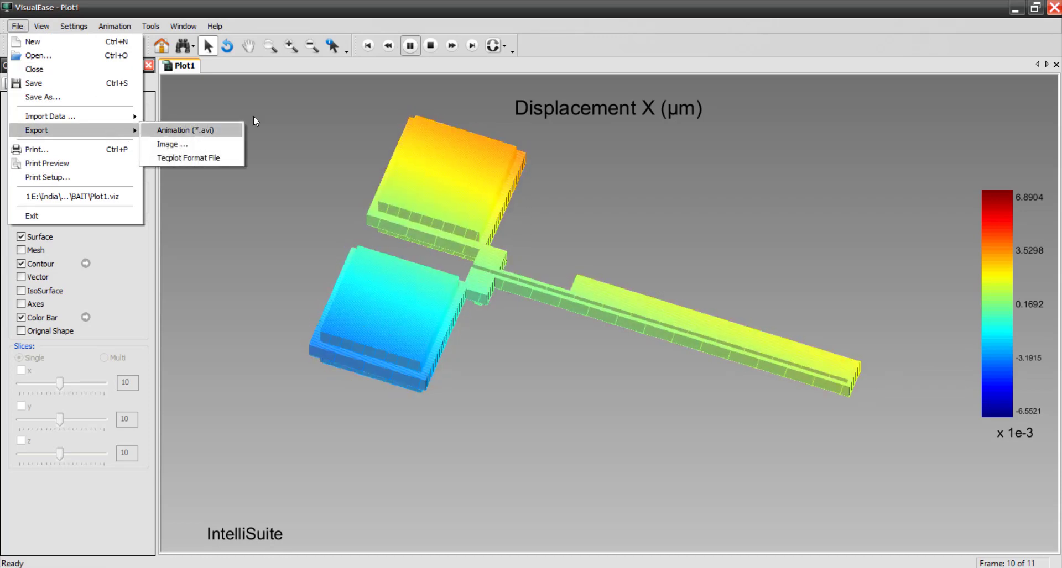
pyautogui.click(370, 87)
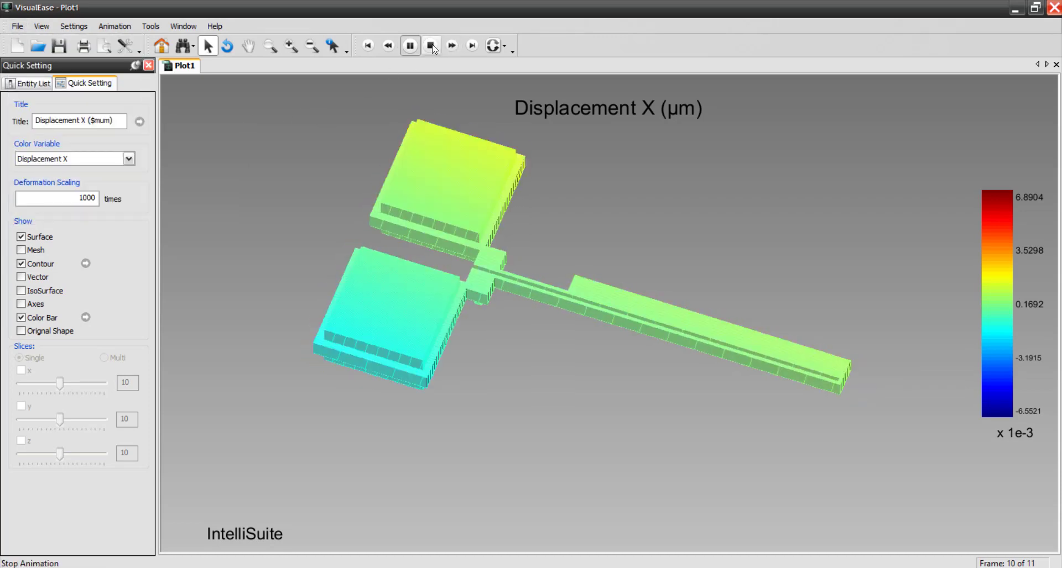
# Pause the Displacement X animation and close VisualEase without saving the changes to Plot1
pyautogui.click(410, 45)
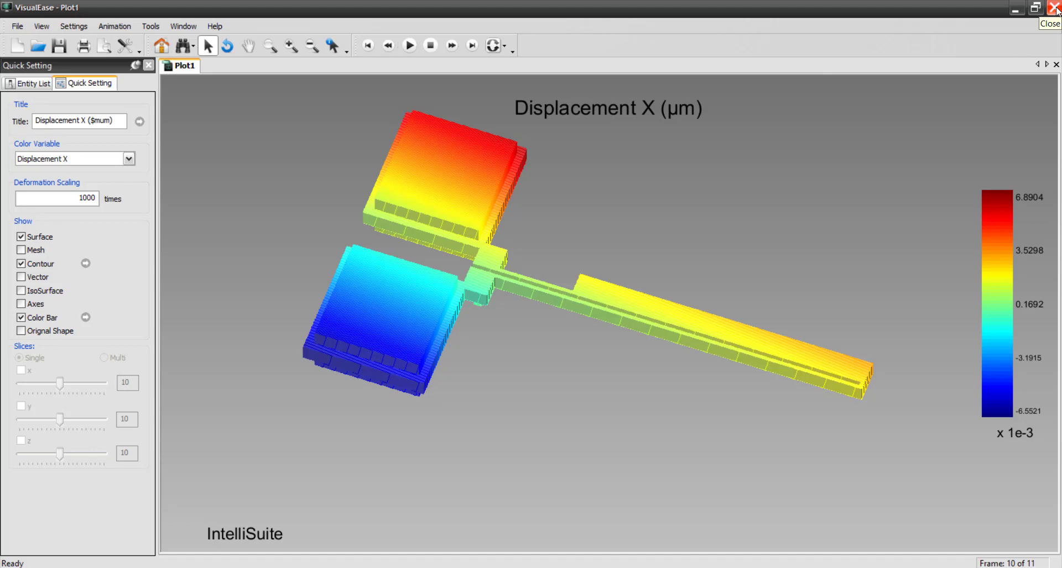
pyautogui.click(1054, 7)
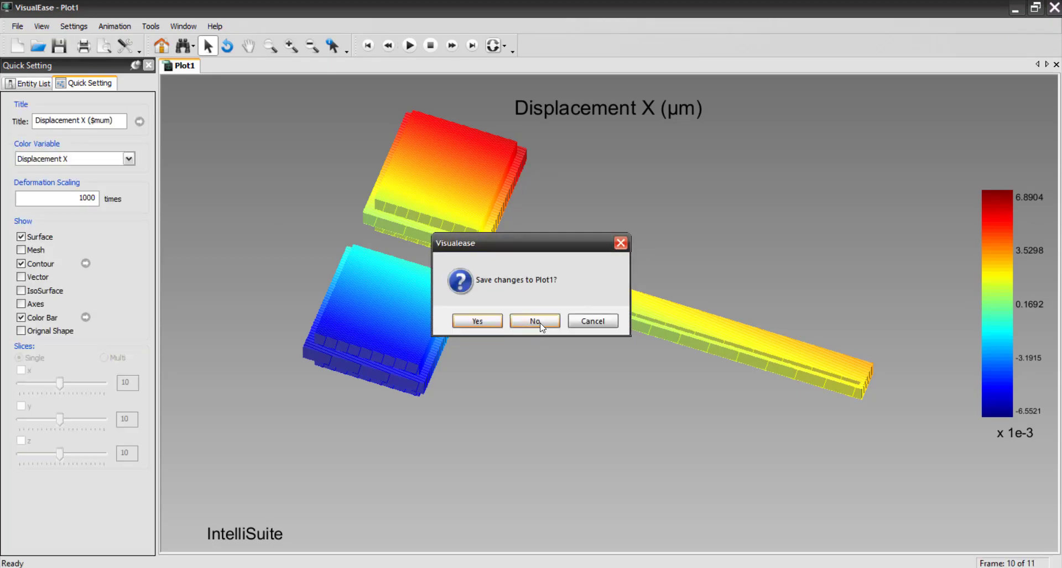
pyautogui.click(540, 326)
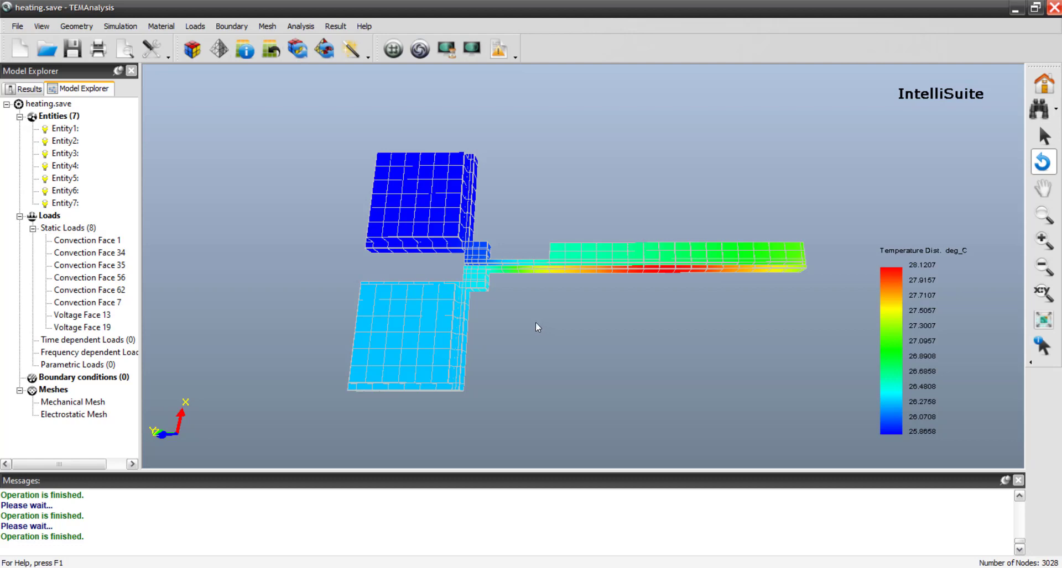
pyautogui.moveTo(262, 241); pyautogui.dragTo(220, 148)
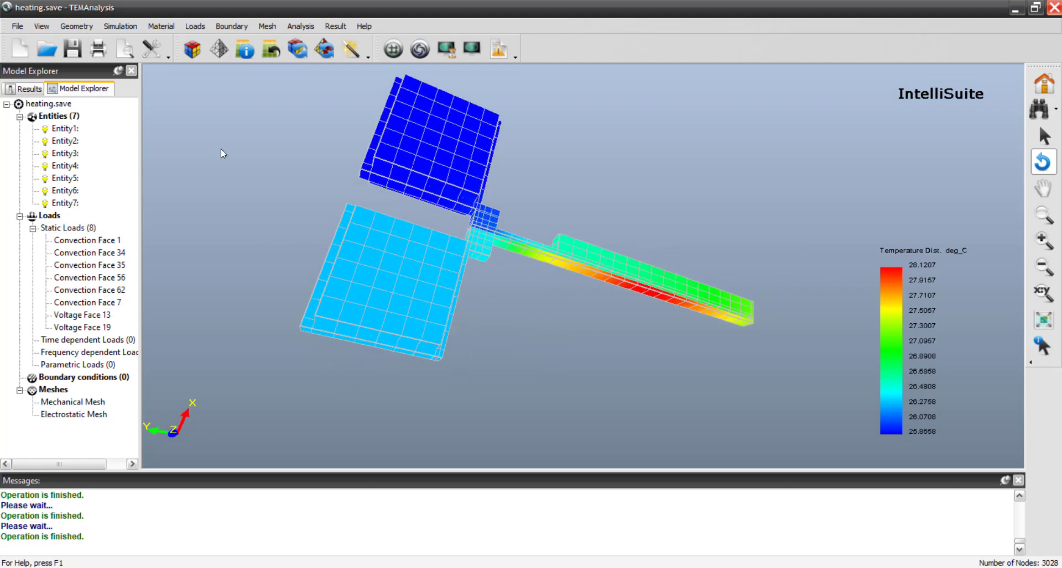
pyautogui.click(199, 27)
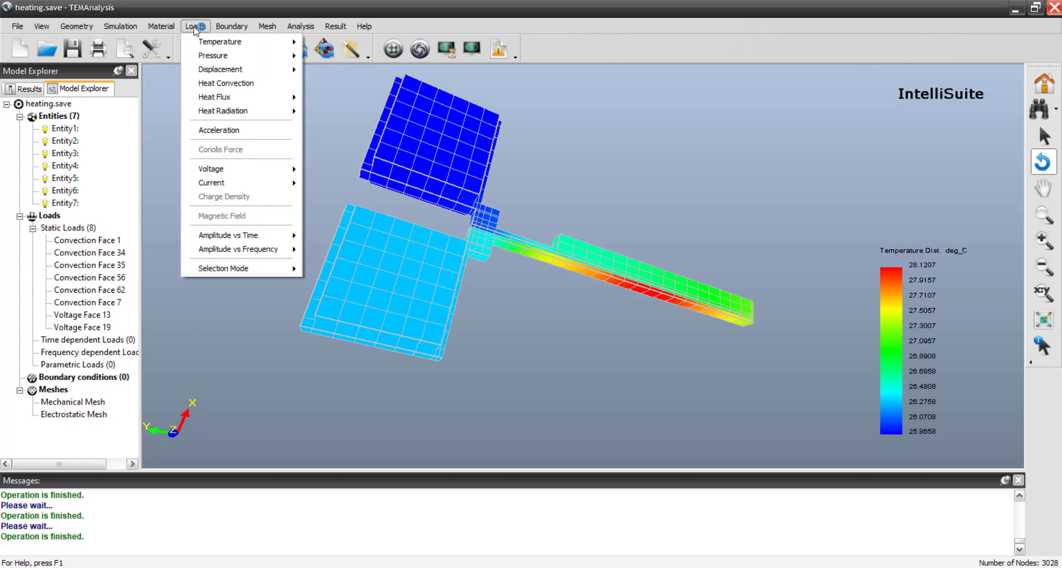
pyautogui.click(324, 129)
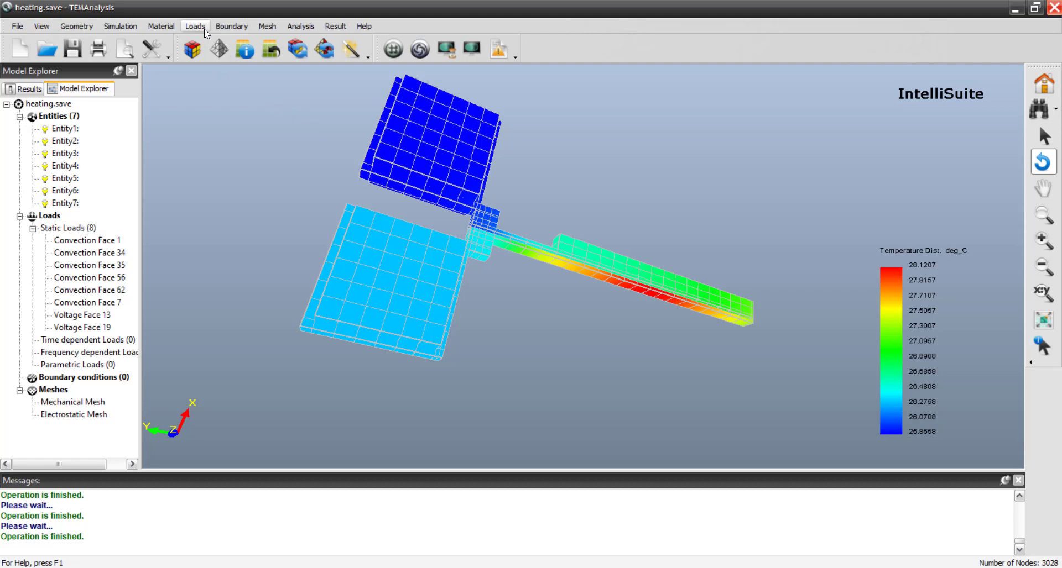
# Set the constant resistivity of Material 5, assigned to the beam entity, to 10 ohm.cm
pyautogui.click(162, 26)
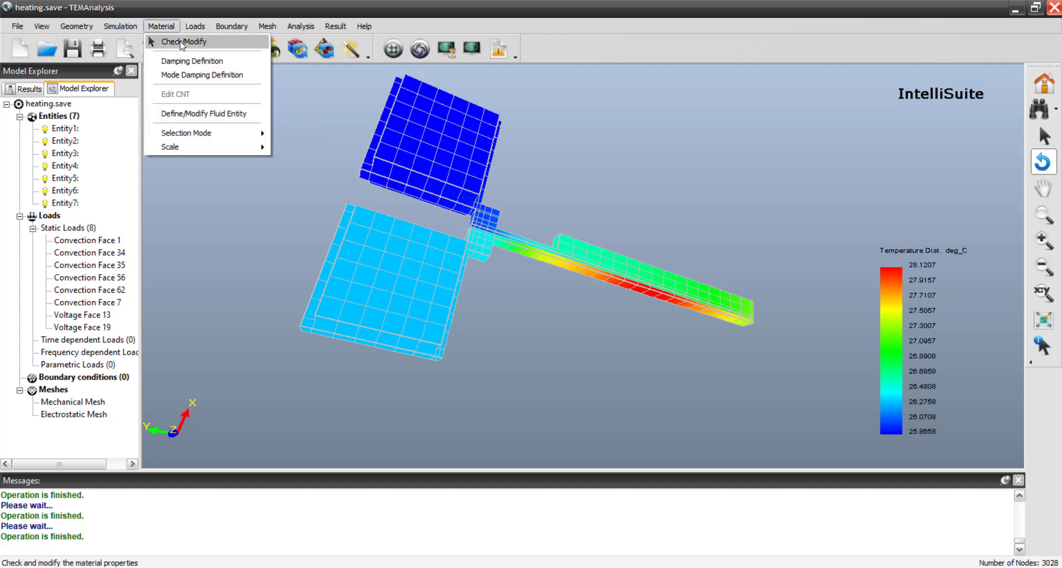
pyautogui.click(181, 43)
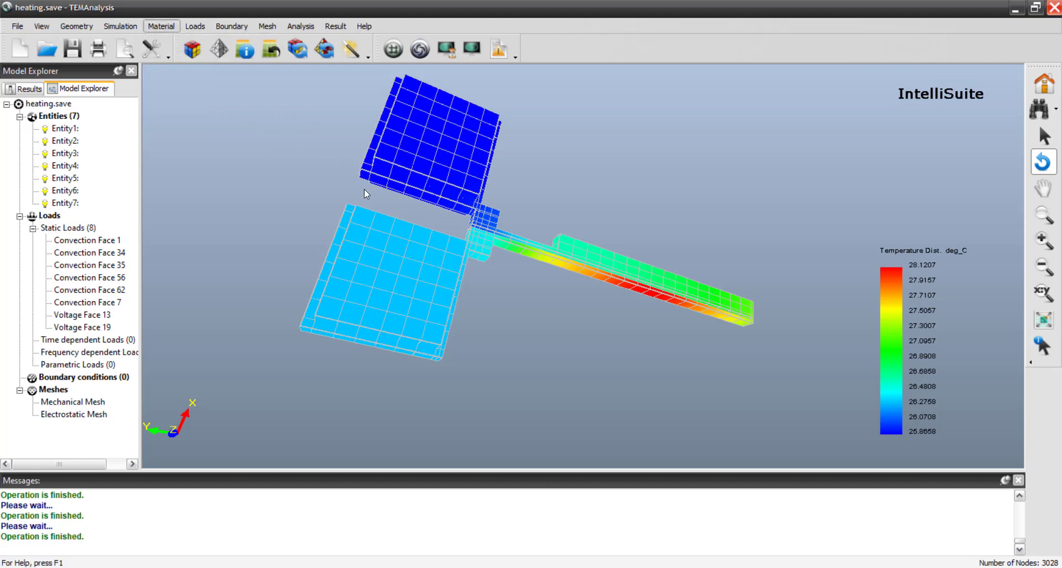
pyautogui.click(477, 245)
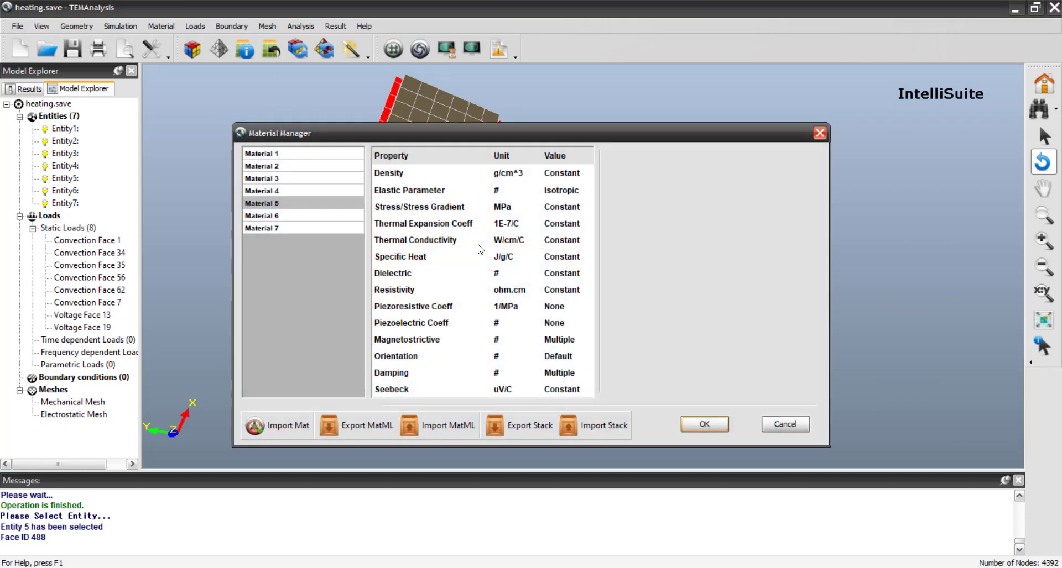
pyautogui.click(409, 291)
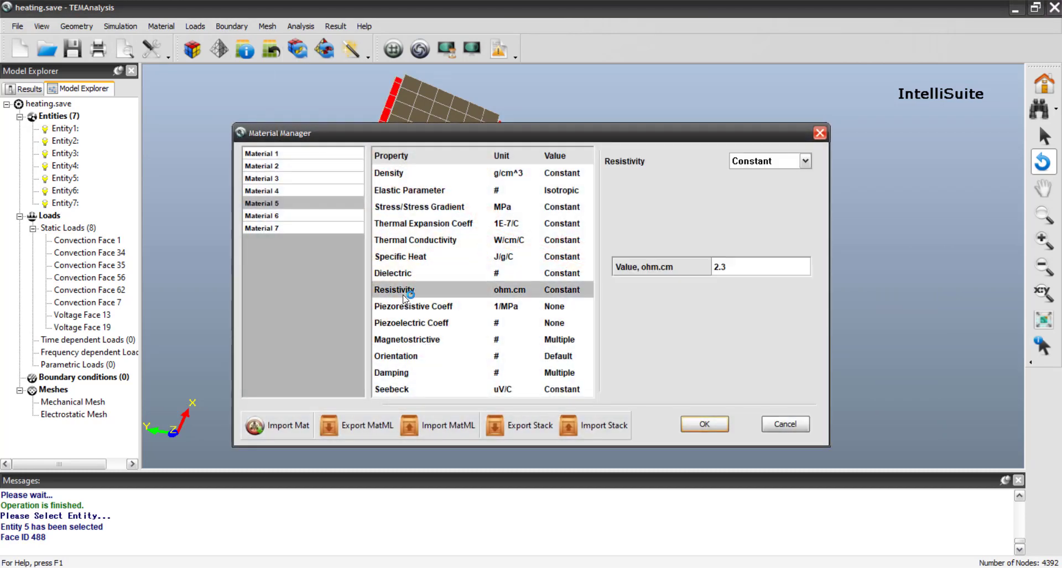
pyautogui.moveTo(640, 134); pyautogui.dragTo(615, 196)
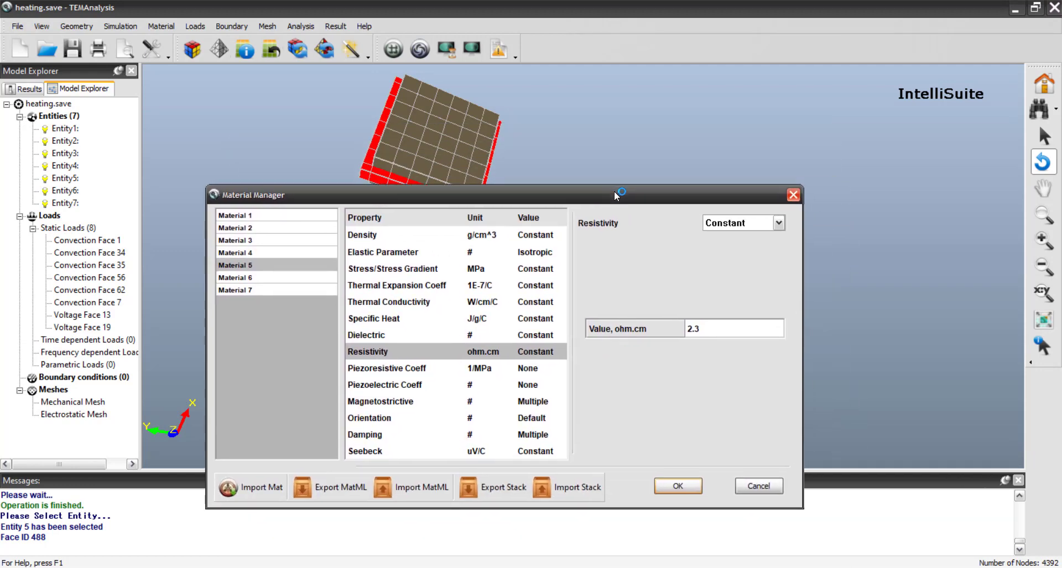
pyautogui.click(709, 333)
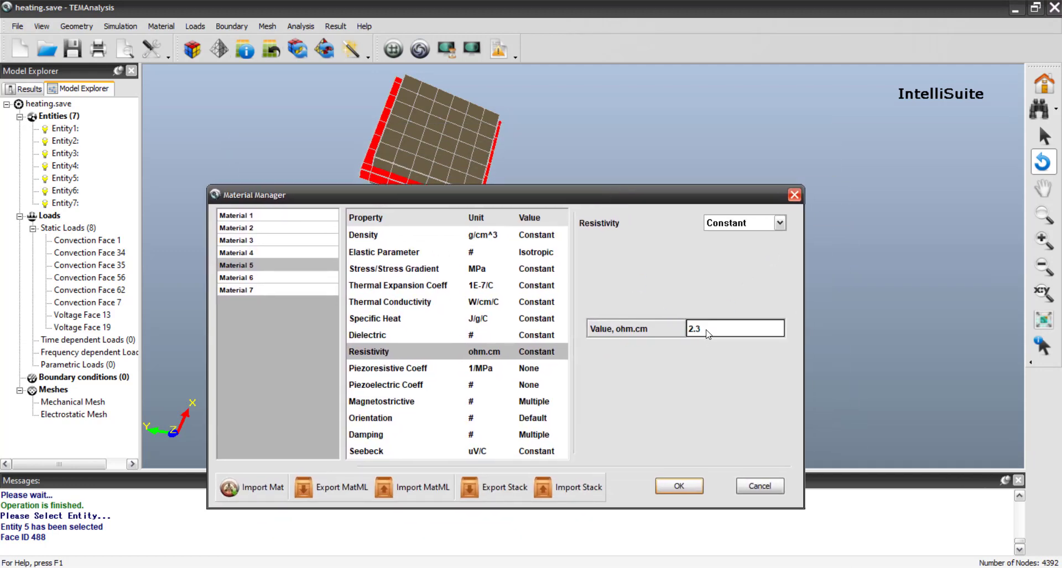
pyautogui.moveTo(708, 333); pyautogui.dragTo(625, 342)
pyautogui.write('10')
pyautogui.moveTo(523, 202); pyautogui.dragTo(547, 239)
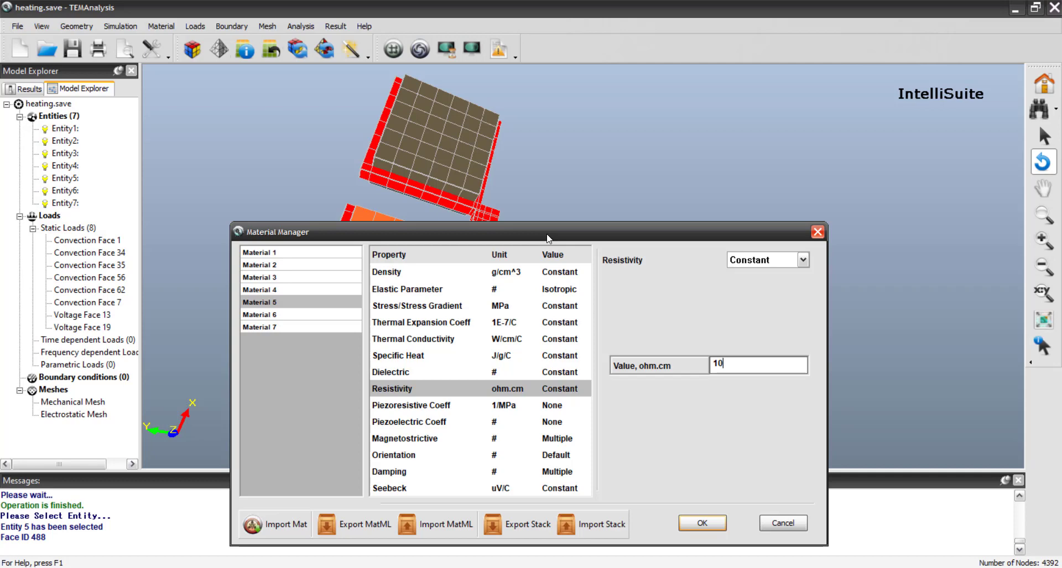
pyautogui.moveTo(547, 239); pyautogui.dragTo(516, 222)
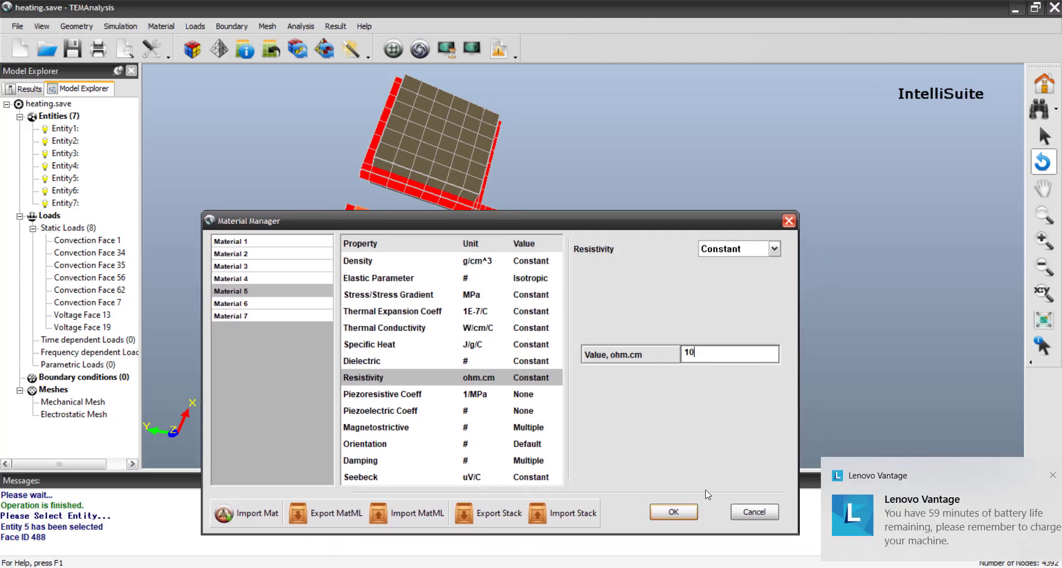
pyautogui.click(656, 513)
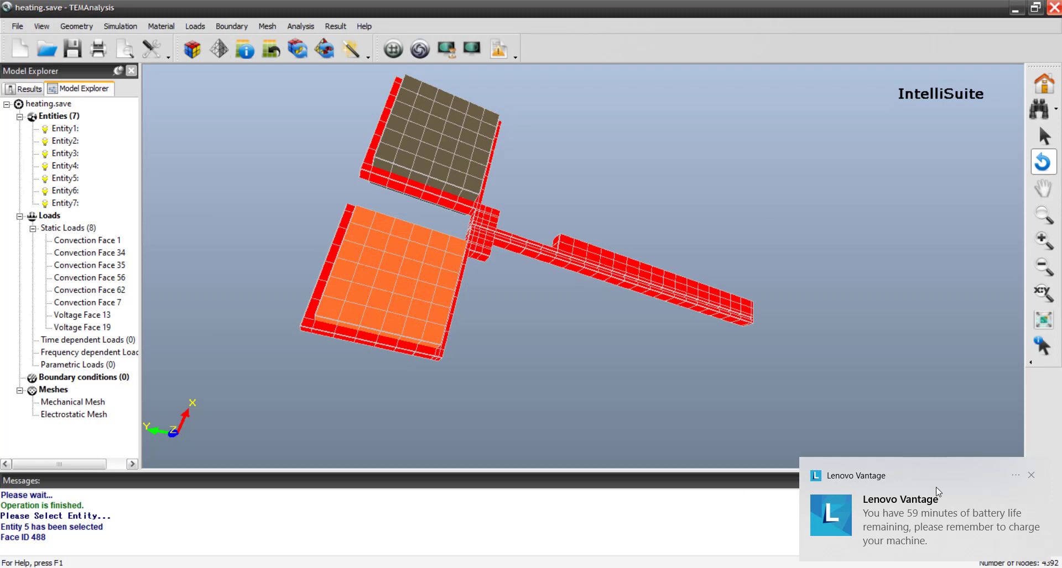
pyautogui.click(1031, 476)
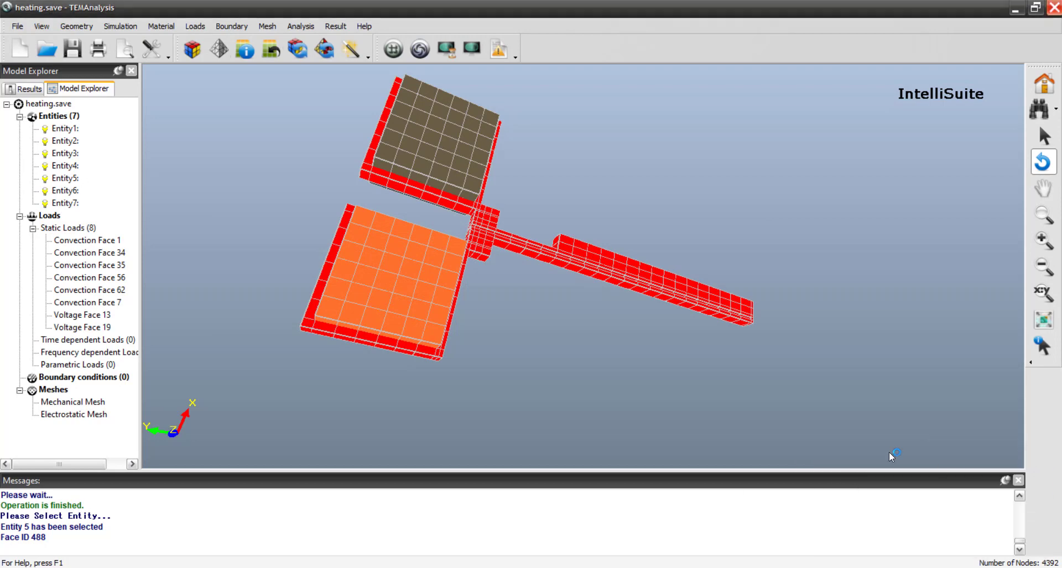
# Clean up the previous analysis and start the static analysis again
pyautogui.click(308, 29)
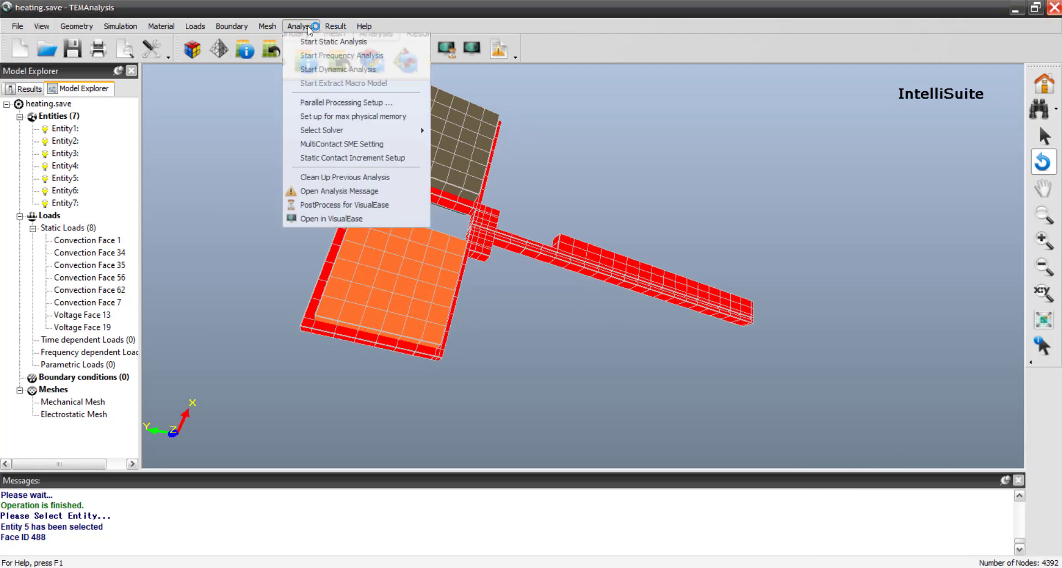
pyautogui.click(332, 177)
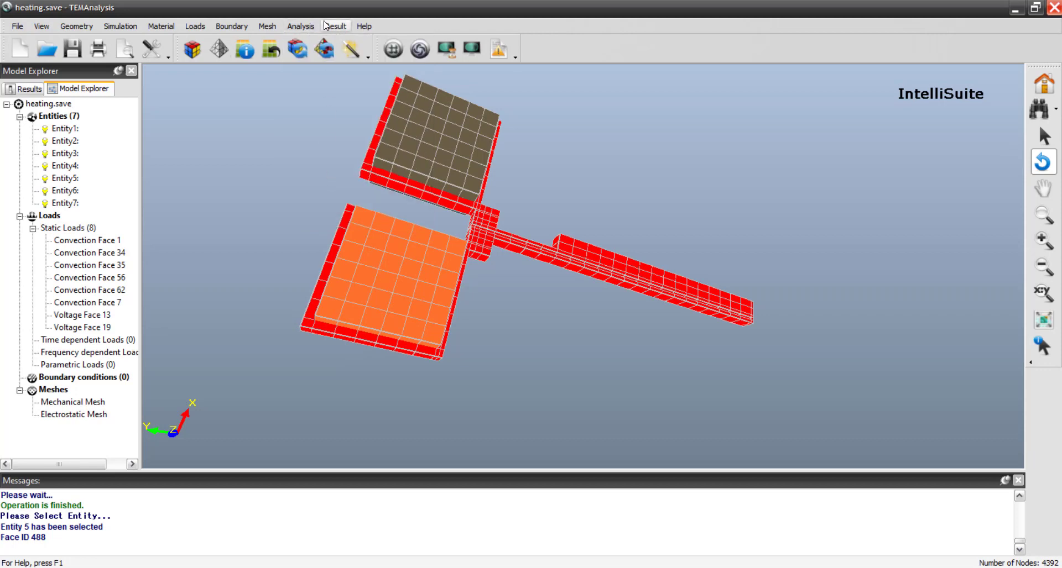
pyautogui.click(308, 27)
pyautogui.click(320, 42)
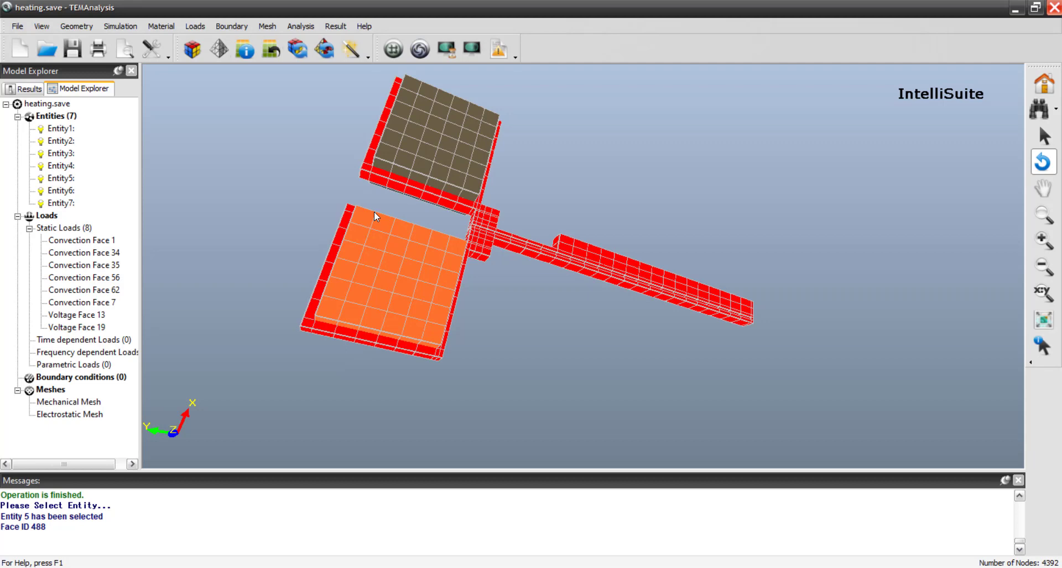
# Display the temperature distribution of the new static analysis and view the device from another angle
pyautogui.click(335, 26)
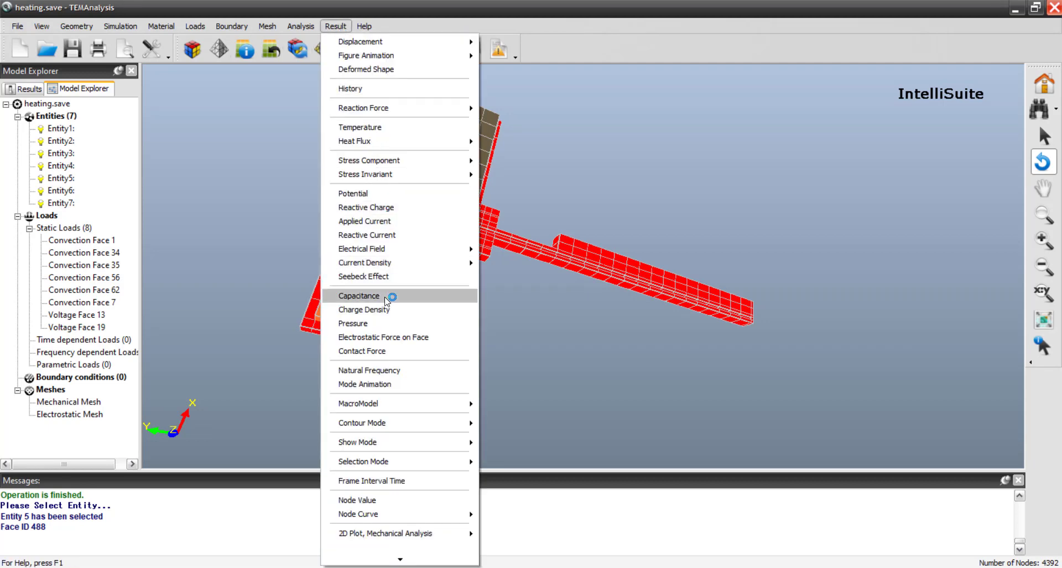
pyautogui.click(389, 128)
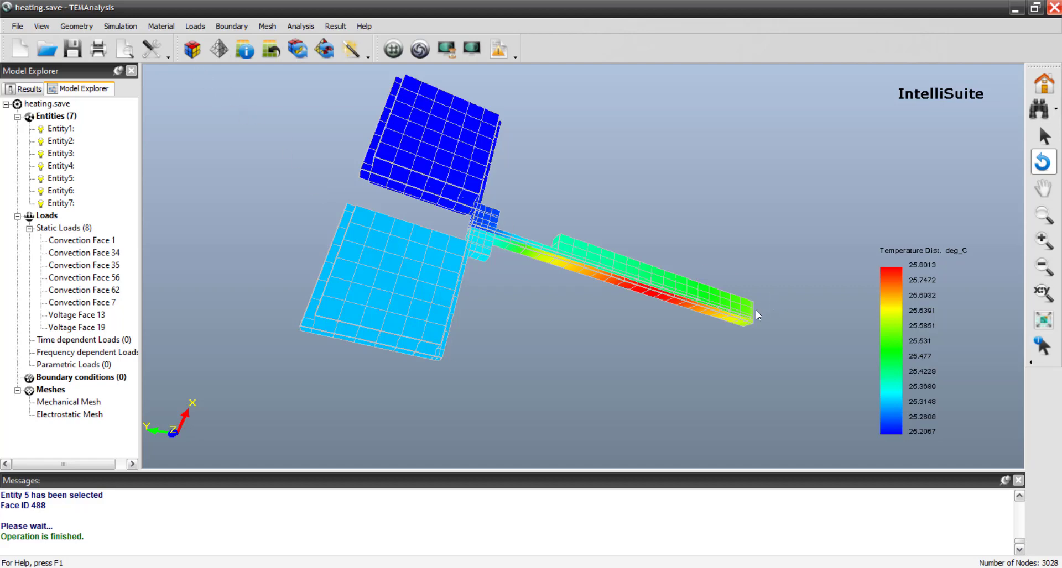
pyautogui.moveTo(745, 210); pyautogui.dragTo(612, 291)
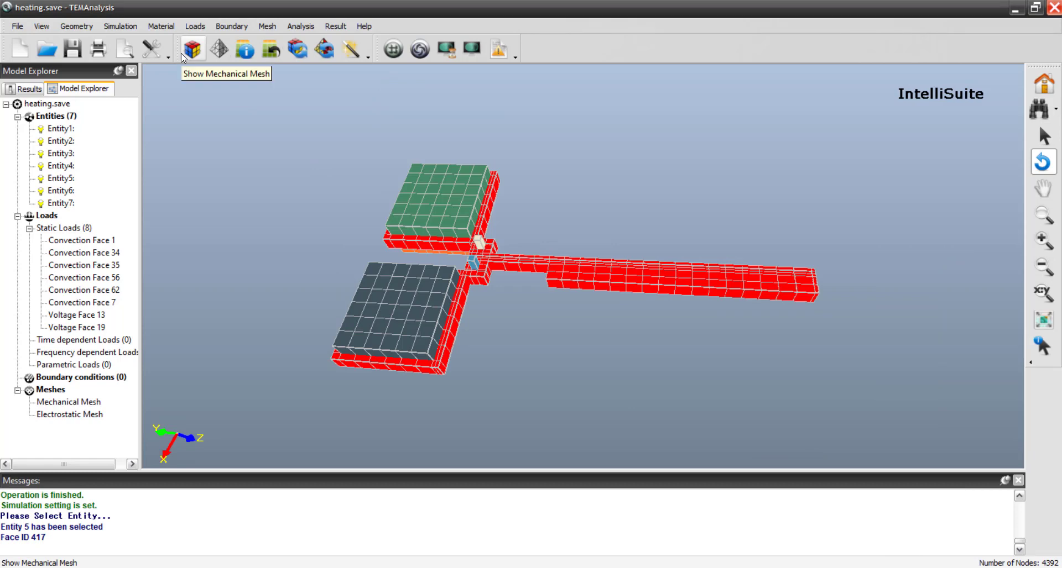
# Apply the dynamic Thermal Electrical Transient simulation settings with a fixed time period of 2 seconds and 20 increments
pyautogui.click(127, 26)
pyautogui.click(128, 42)
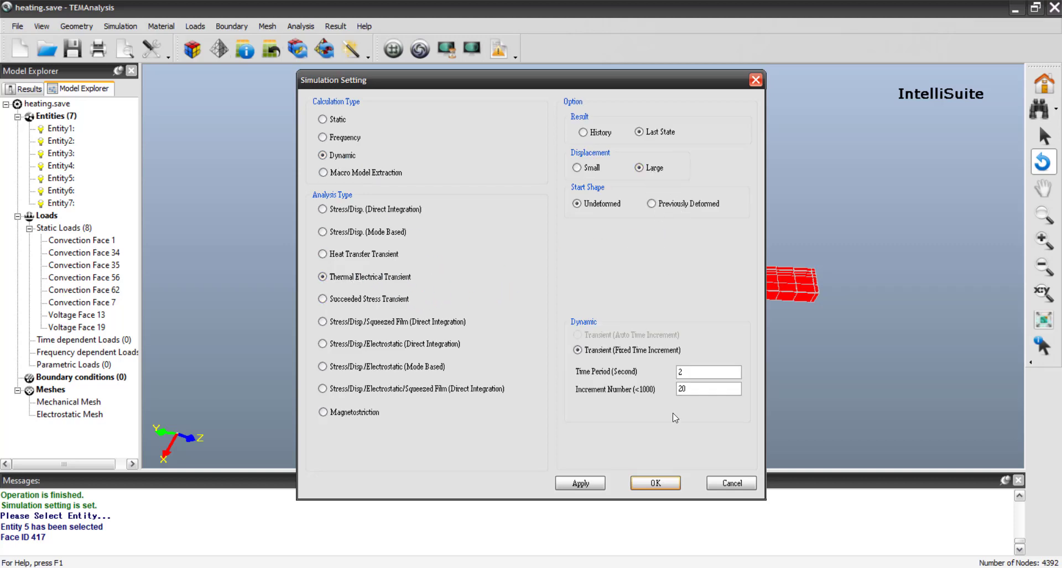
pyautogui.click(689, 372)
pyautogui.press('Tab')
pyautogui.click(695, 389)
pyautogui.moveTo(695, 389); pyautogui.dragTo(675, 389)
pyautogui.click(691, 389)
pyautogui.click(585, 484)
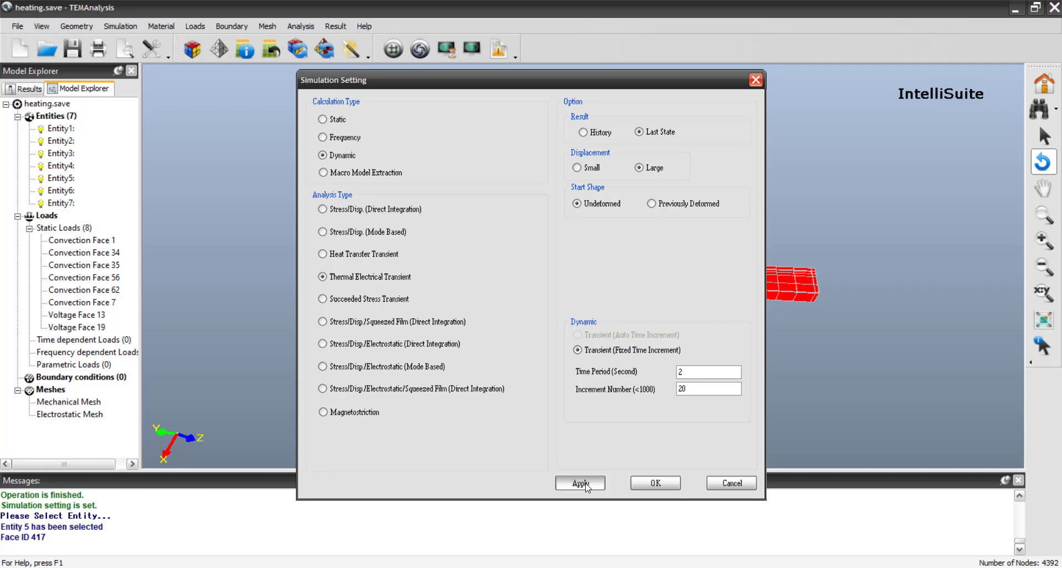
pyautogui.click(655, 485)
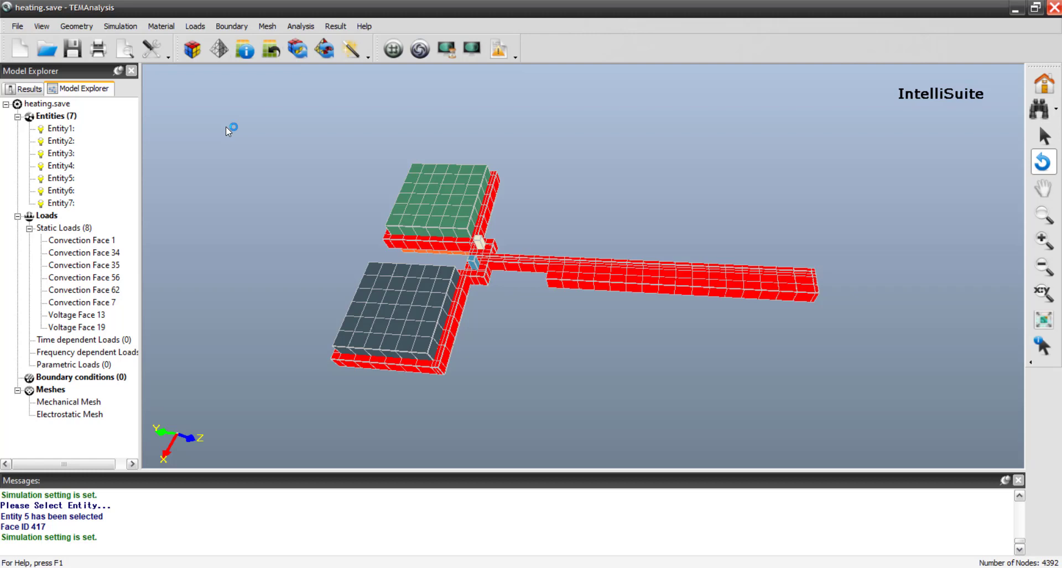
pyautogui.click(196, 27)
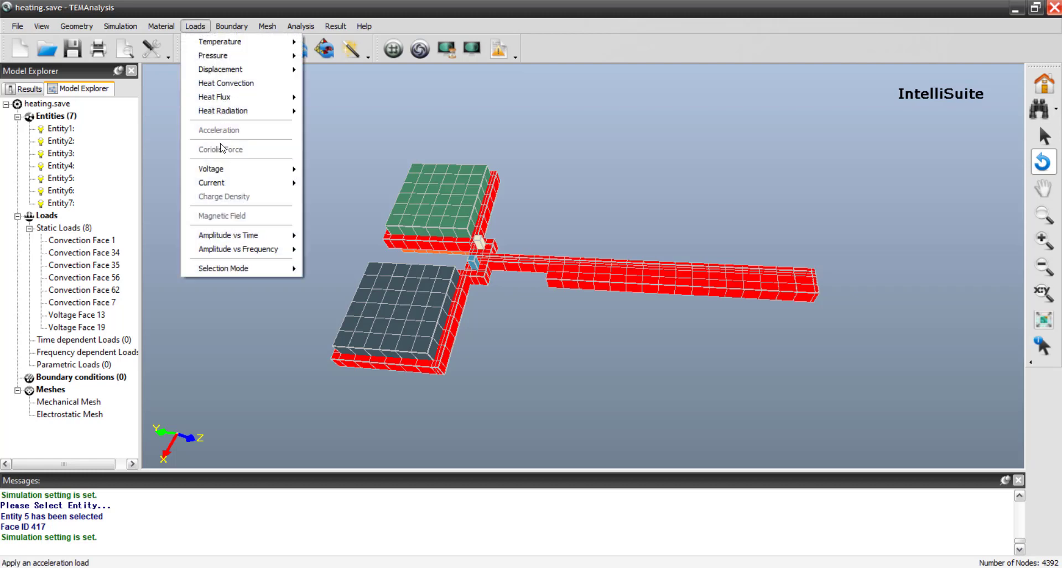
pyautogui.moveTo(274, 171)
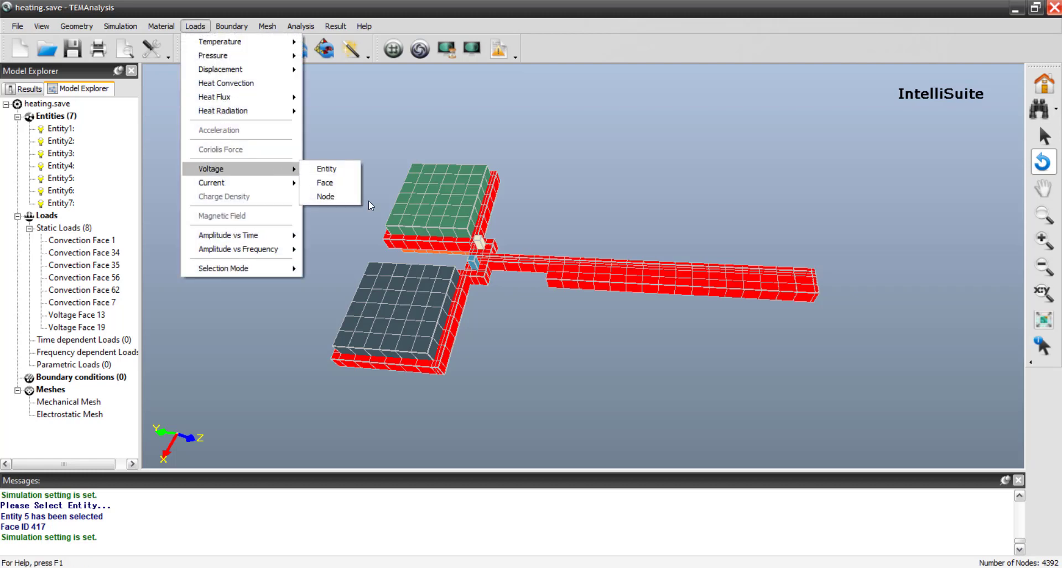
pyautogui.click(652, 445)
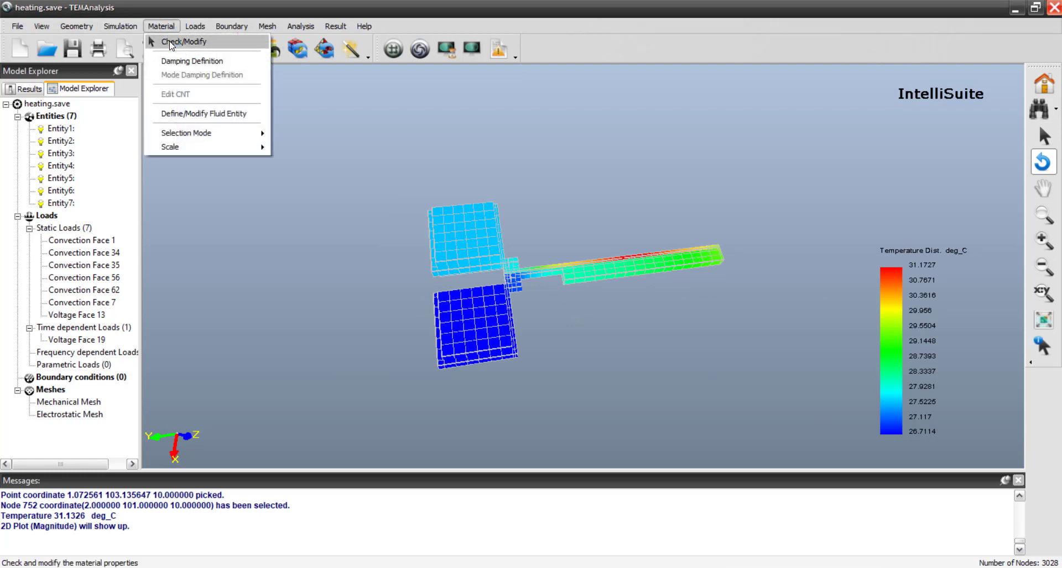
# Change the dynamic analysis type to Thermal Electrical Transient with large displacement, keeping 2 seconds and 20 increments, and apply it
pyautogui.click(175, 41)
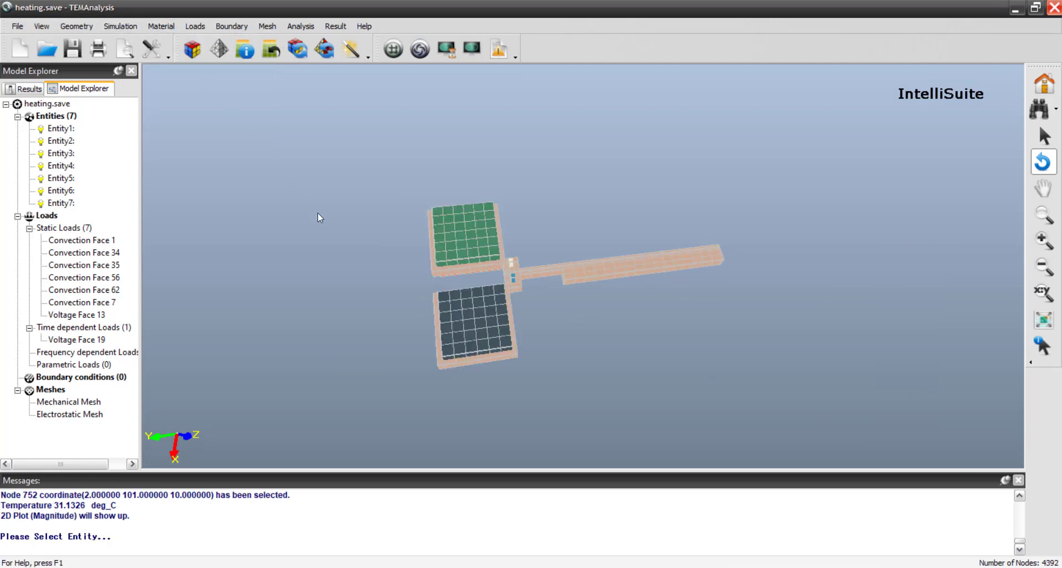
pyautogui.click(120, 26)
pyautogui.click(137, 43)
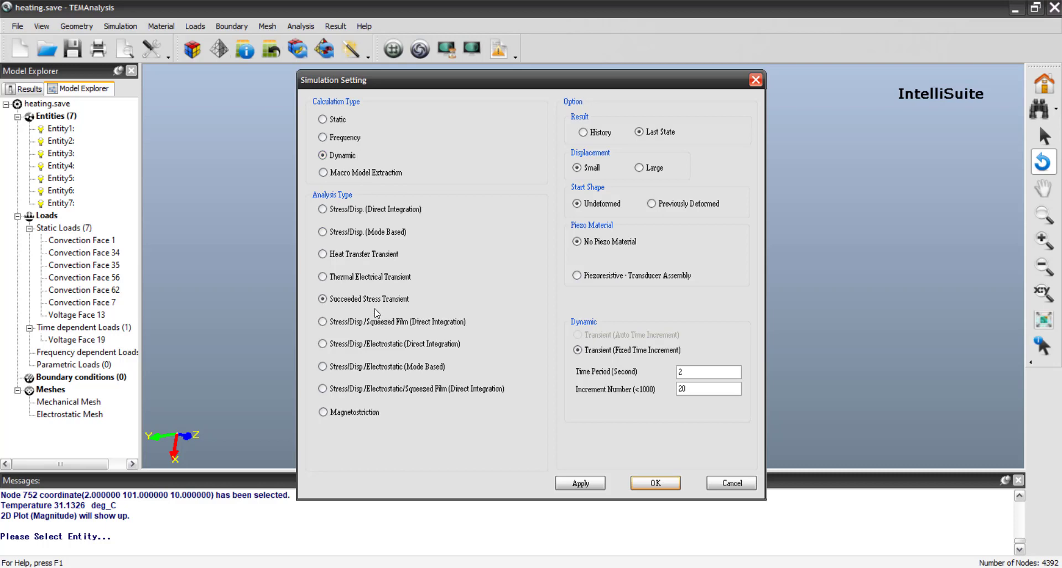
pyautogui.click(378, 278)
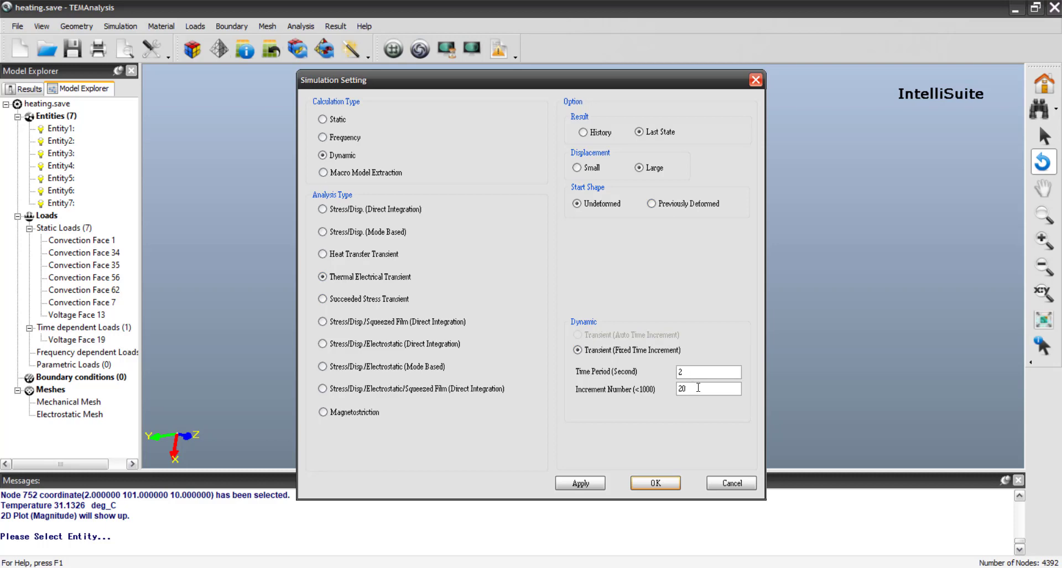
pyautogui.click(593, 485)
pyautogui.click(652, 483)
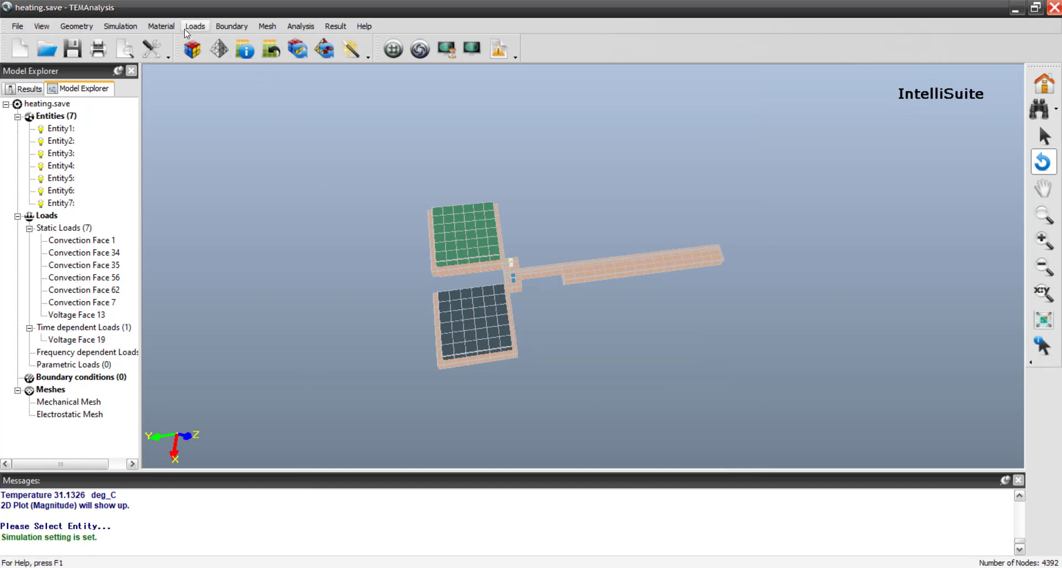
# Set the load amplitude over time to Periodic
pyautogui.click(164, 26)
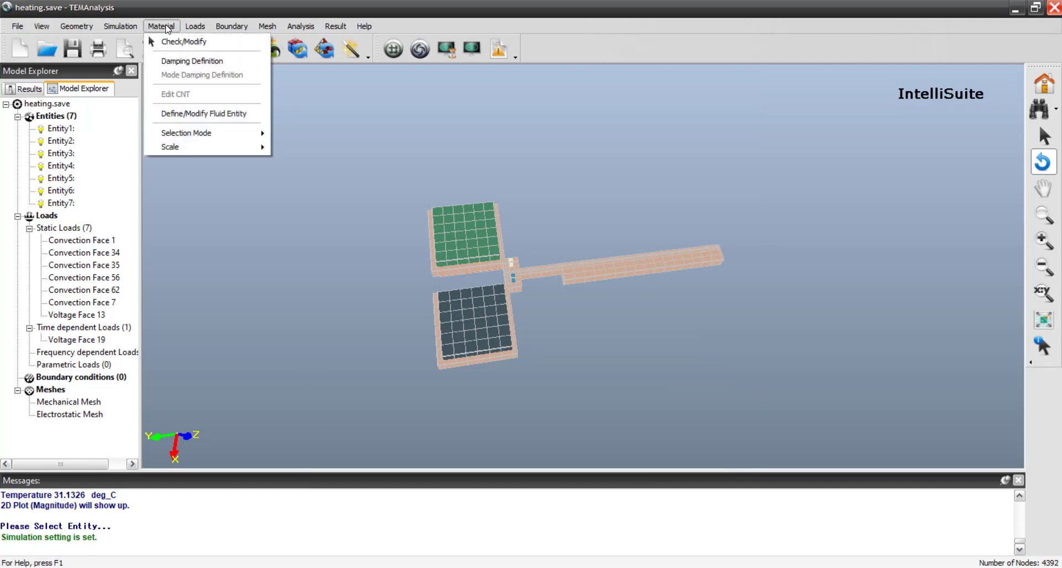
pyautogui.click(194, 26)
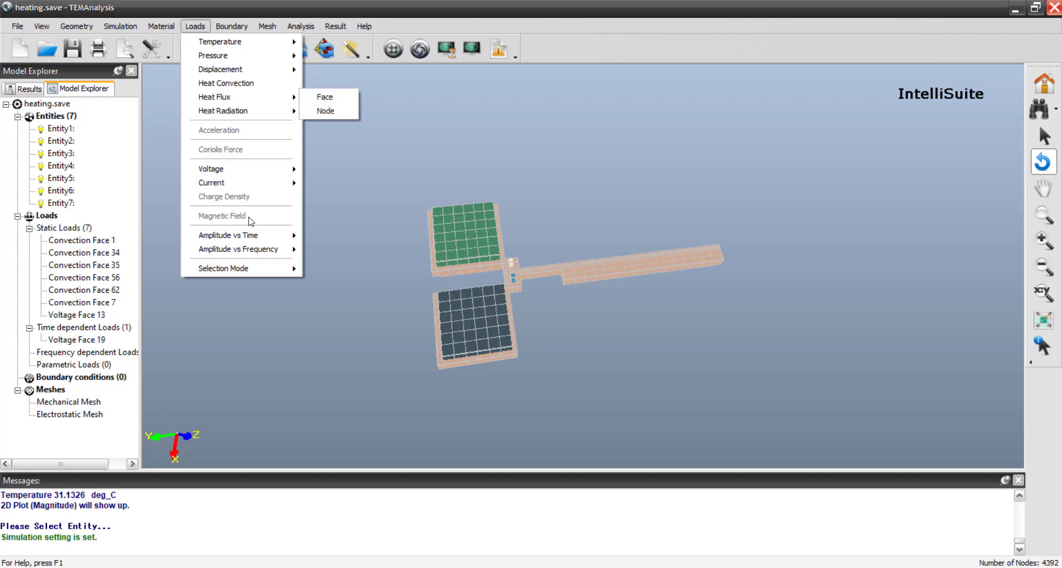
pyautogui.moveTo(257, 239)
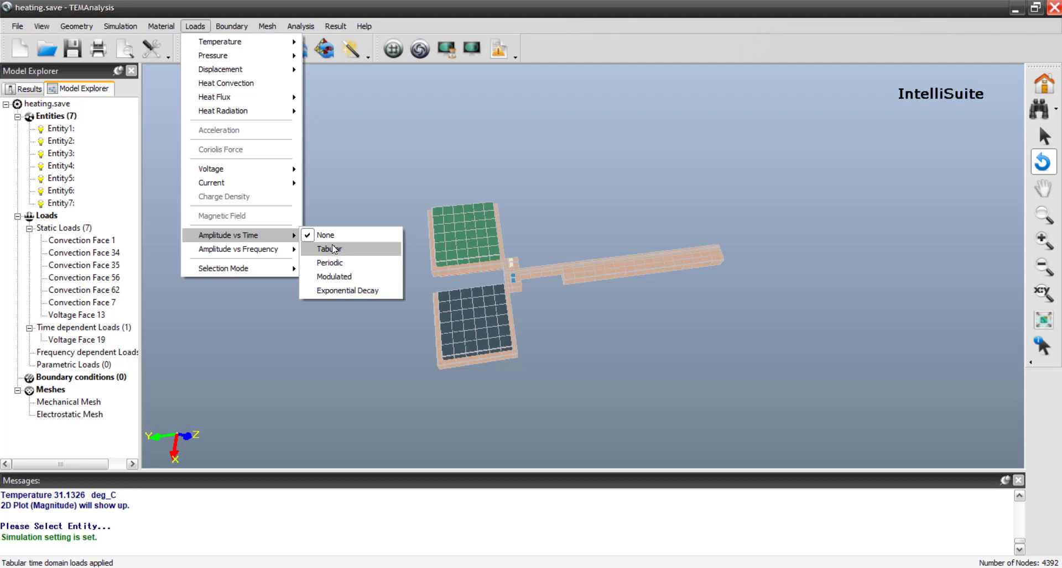
pyautogui.click(335, 264)
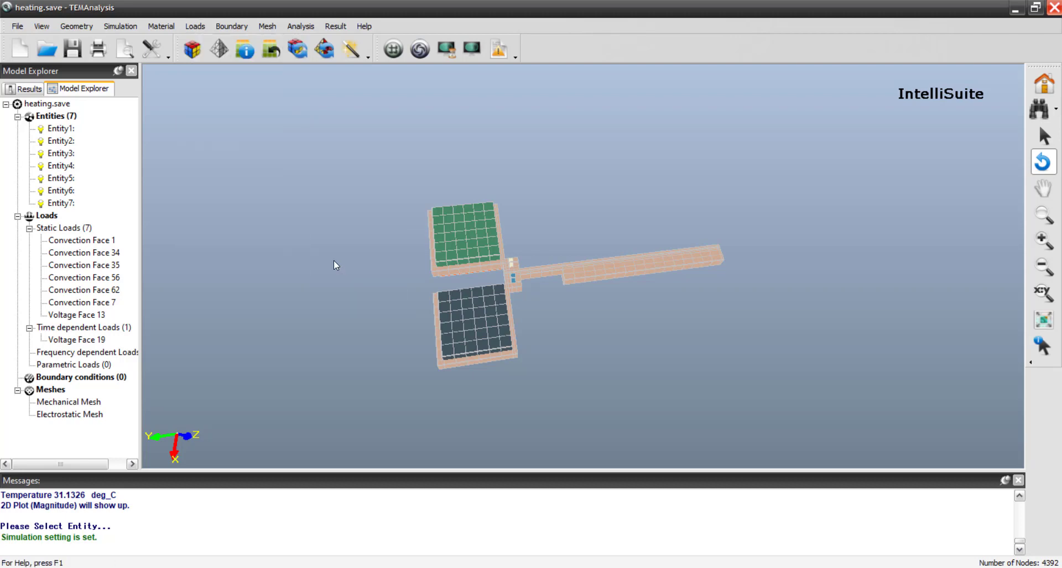
# Apply a periodic voltage to face 19 with t0 0 sec, W 2 rad/sec, A0 0 V, A1 10 V and B1 10 V
pyautogui.click(195, 26)
pyautogui.moveTo(247, 167)
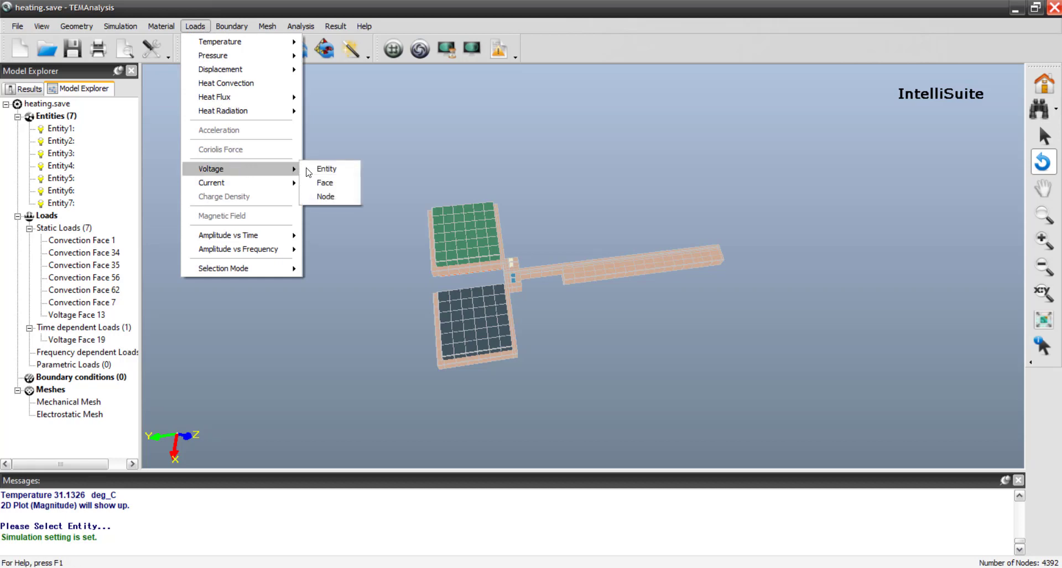
pyautogui.click(332, 183)
pyautogui.moveTo(392, 275); pyautogui.dragTo(545, 231)
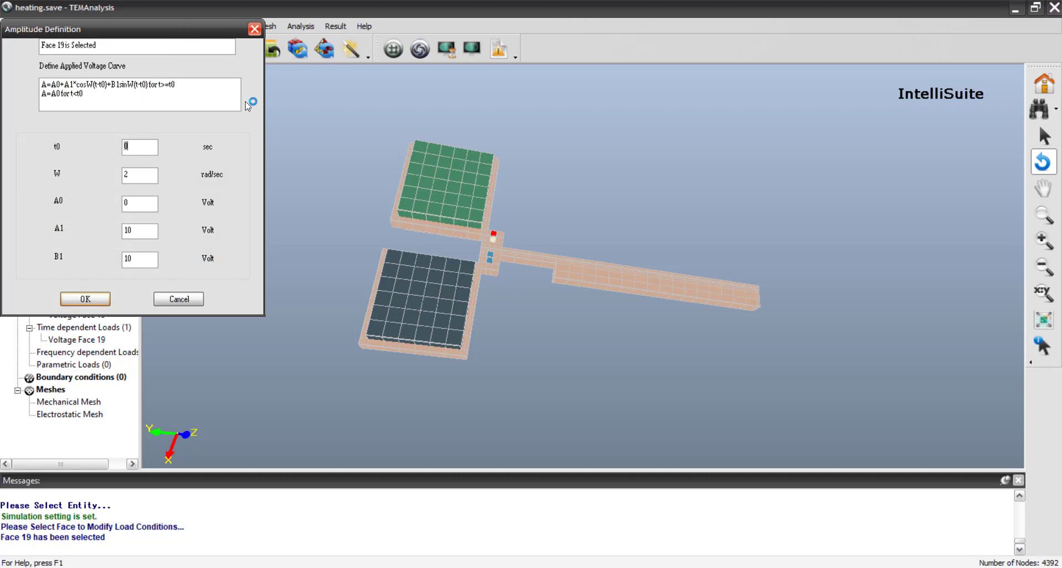
pyautogui.moveTo(178, 33); pyautogui.dragTo(313, 141)
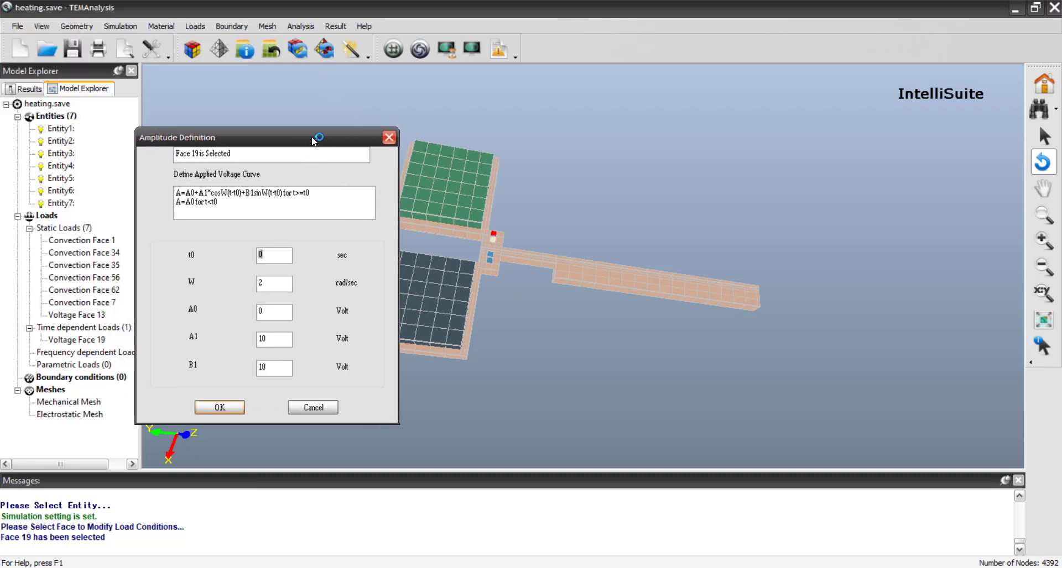
pyautogui.click(280, 285)
pyautogui.doubleClick(278, 285)
pyautogui.doubleClick(277, 340)
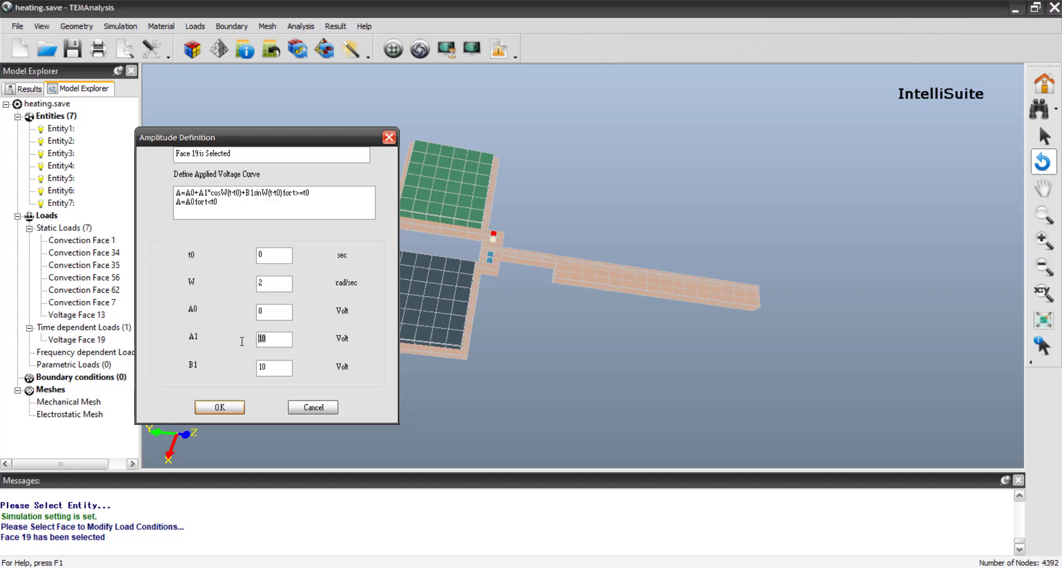
pyautogui.doubleClick(261, 368)
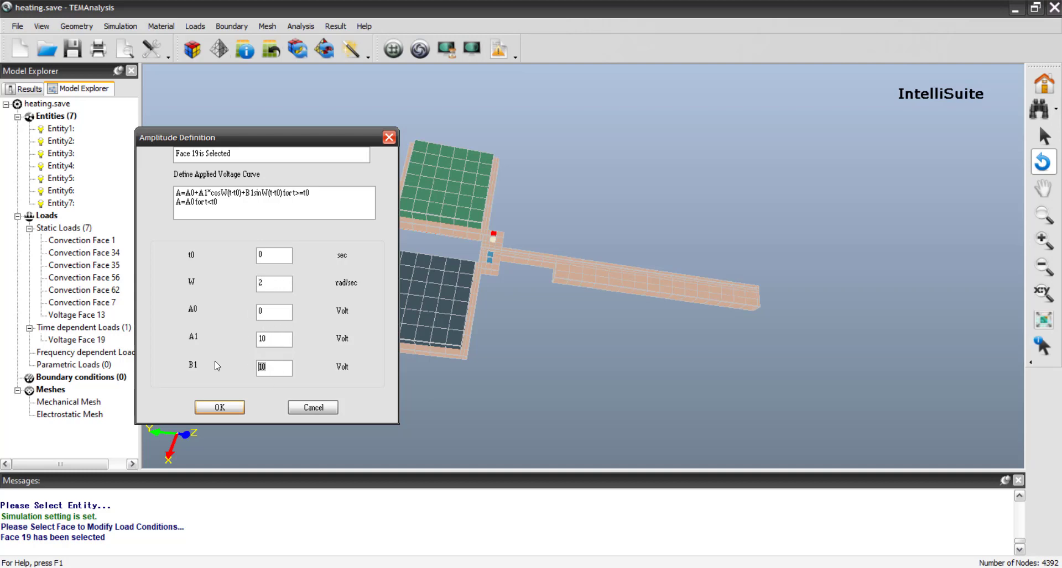
pyautogui.click(188, 193)
pyautogui.moveTo(190, 196); pyautogui.dragTo(237, 204)
pyautogui.click(256, 207)
pyautogui.click(223, 405)
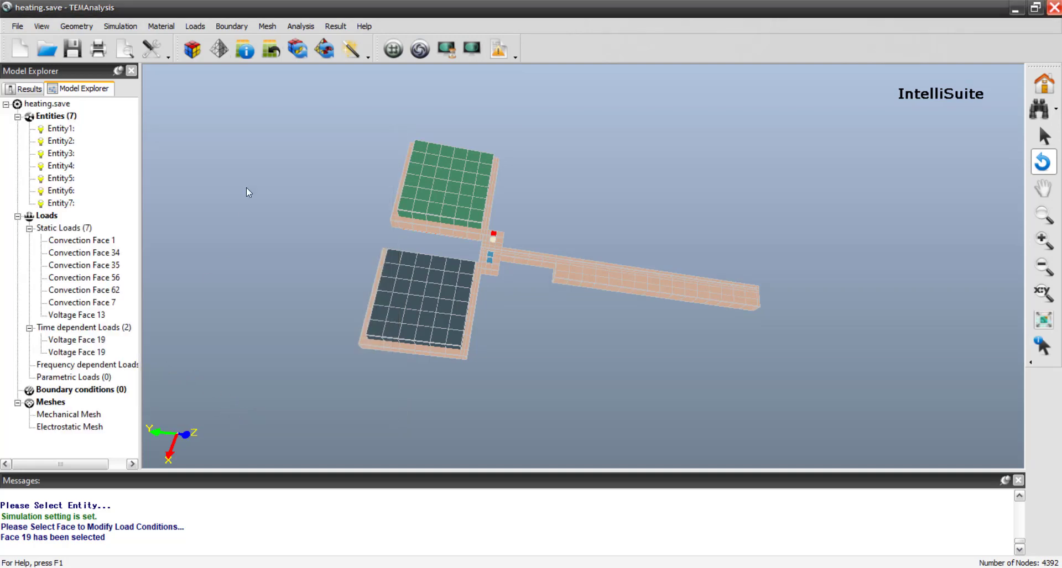
# Set the load amplitude over time to None and check the single-value voltage defined on face 13 without changing it
pyautogui.click(189, 29)
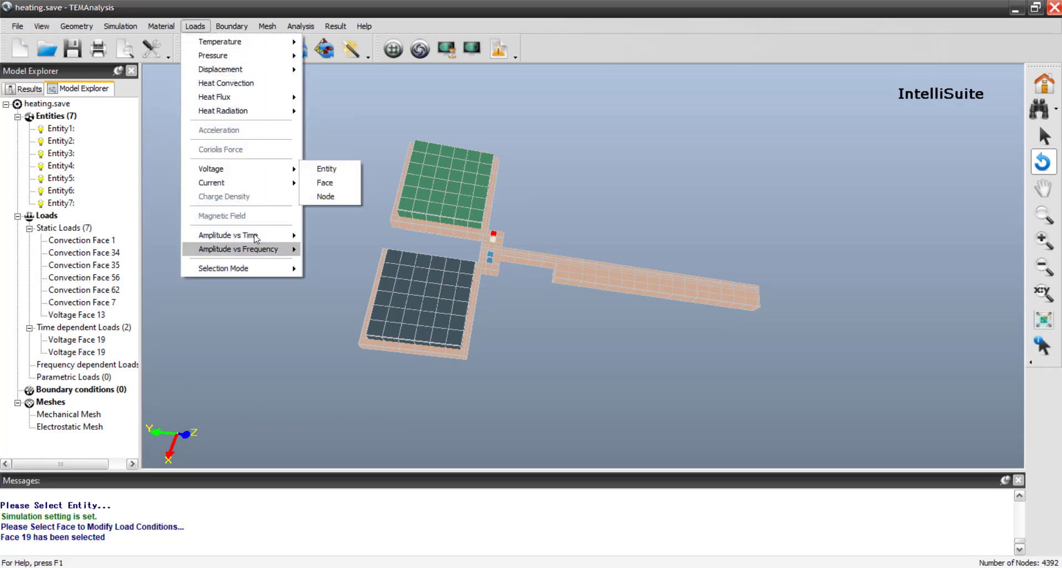
pyautogui.moveTo(283, 244)
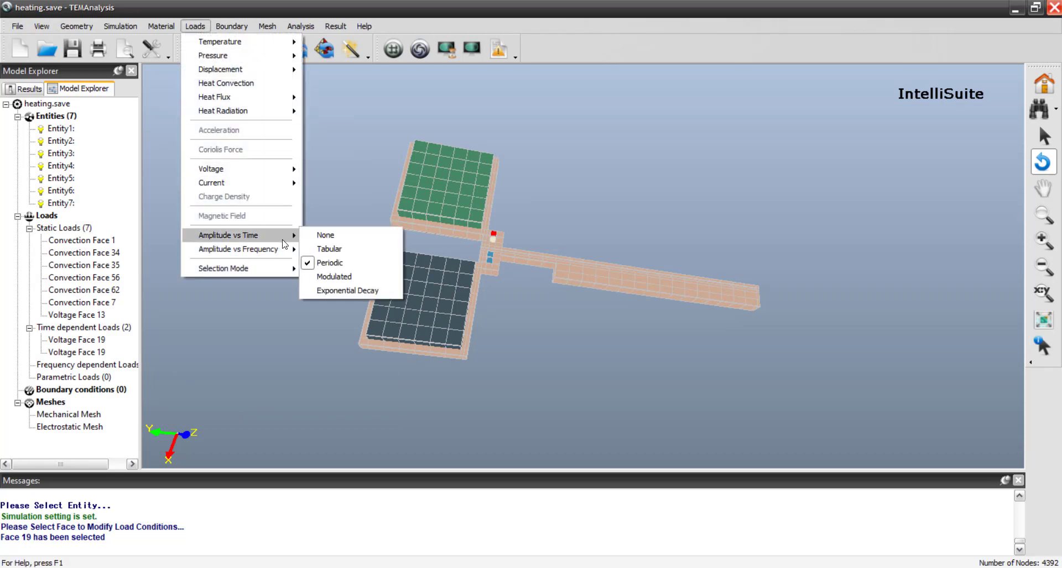
pyautogui.click(327, 239)
pyautogui.click(194, 26)
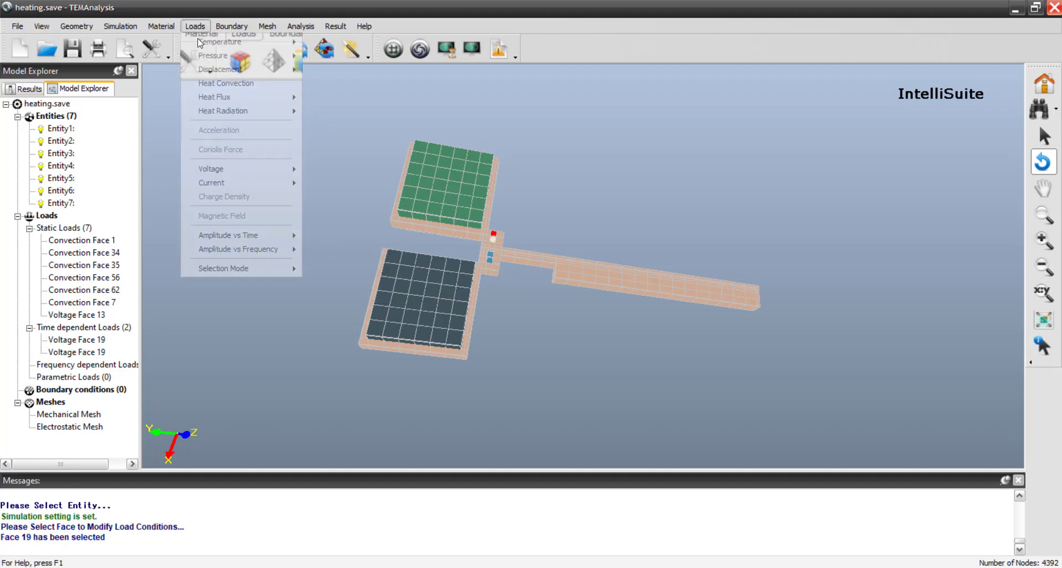
pyautogui.moveTo(265, 168)
pyautogui.click(347, 178)
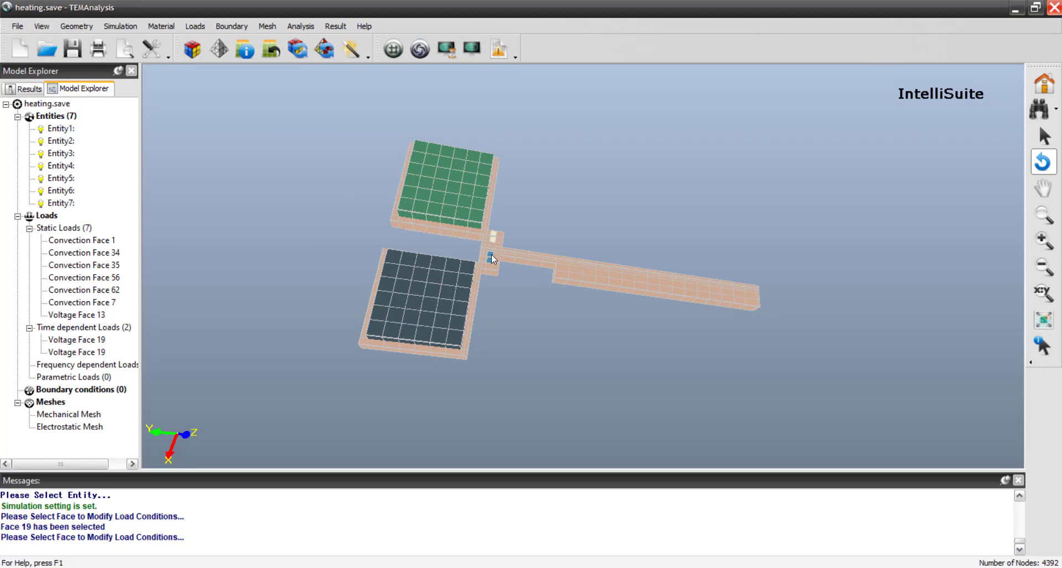
pyautogui.click(321, 227)
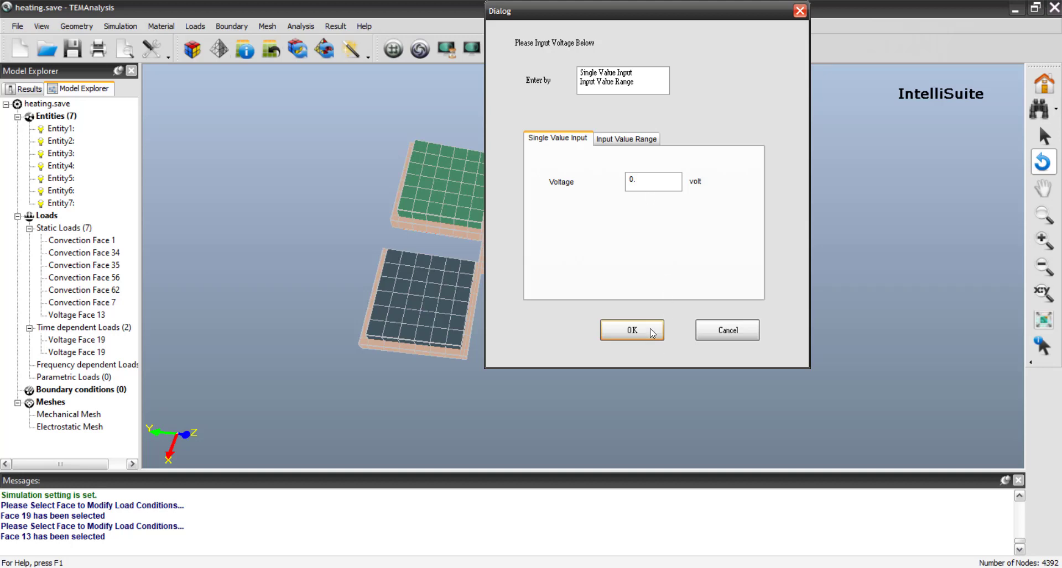
pyautogui.click(710, 333)
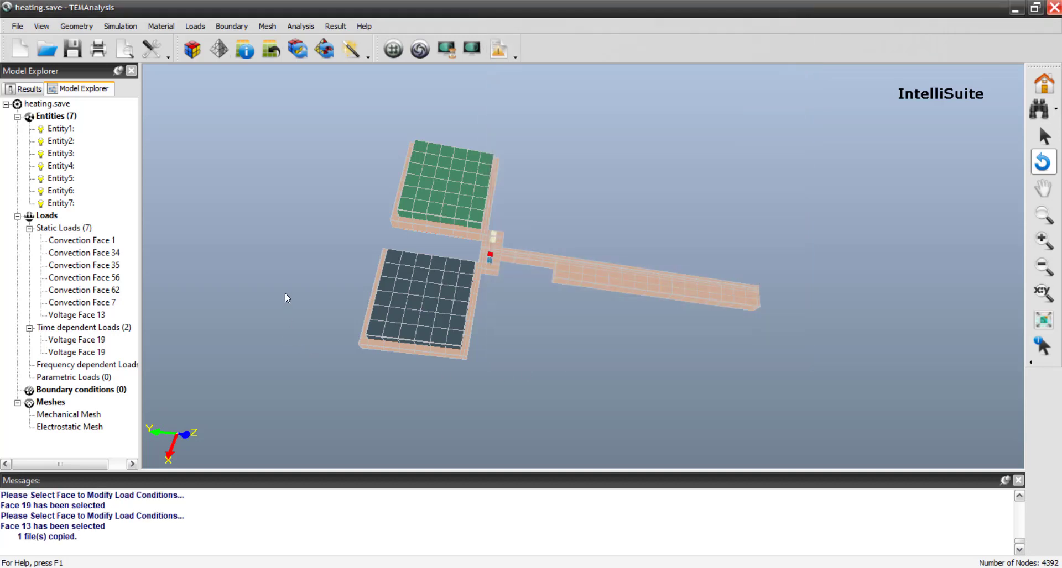
# Delete the second, duplicate time-dependent voltage load on face 19
pyautogui.click(101, 354)
pyautogui.rightClick(101, 353)
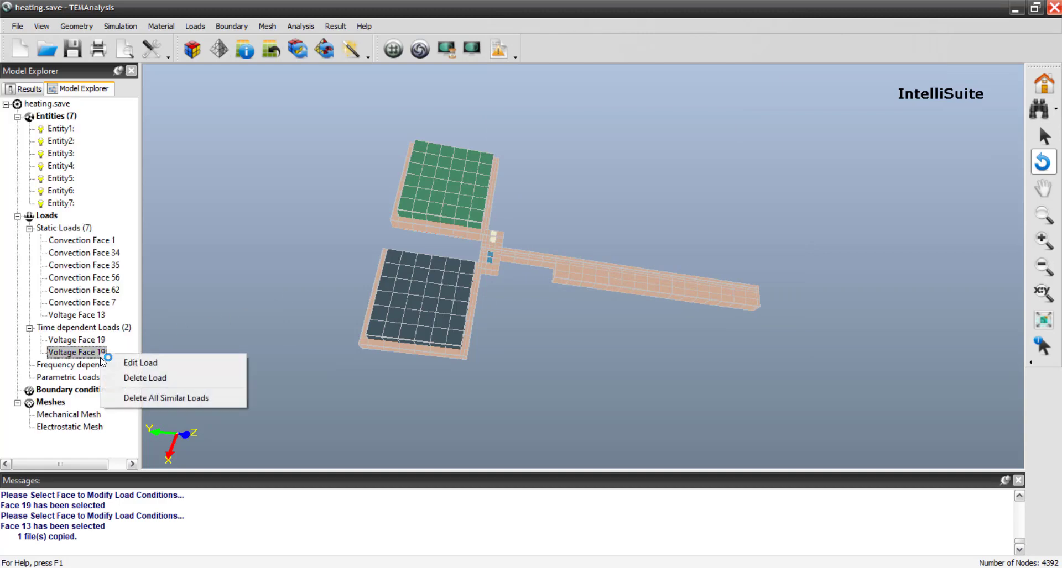
pyautogui.click(147, 382)
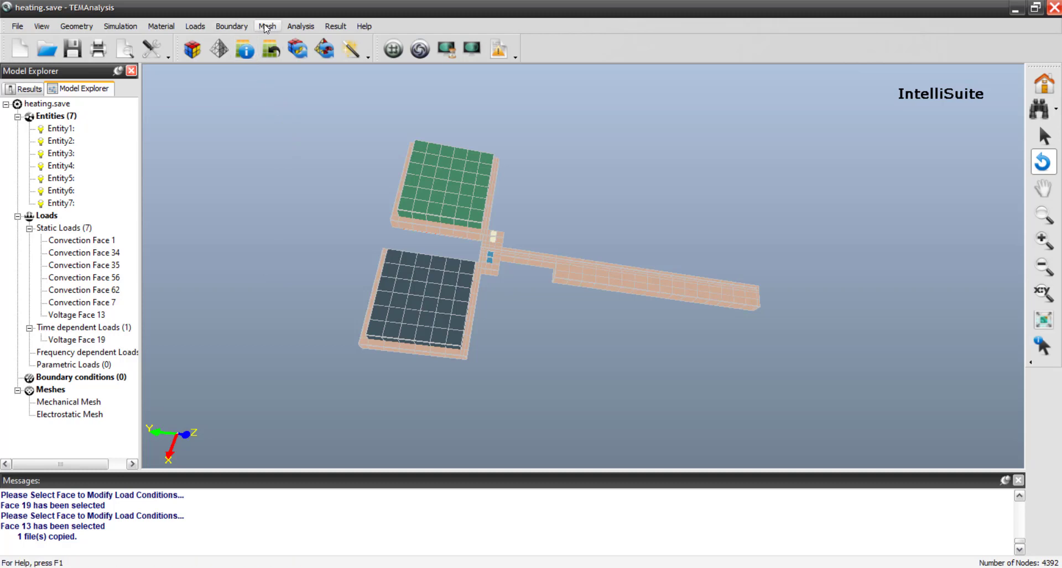
# Display the X, Y and Z displacement results of the device one after another
pyautogui.click(305, 26)
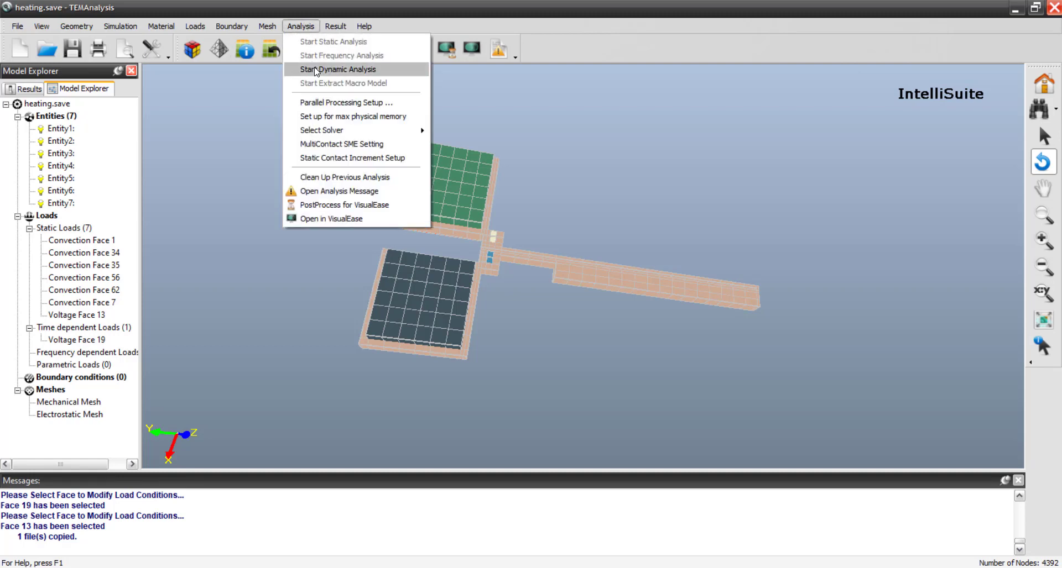
pyautogui.click(343, 22)
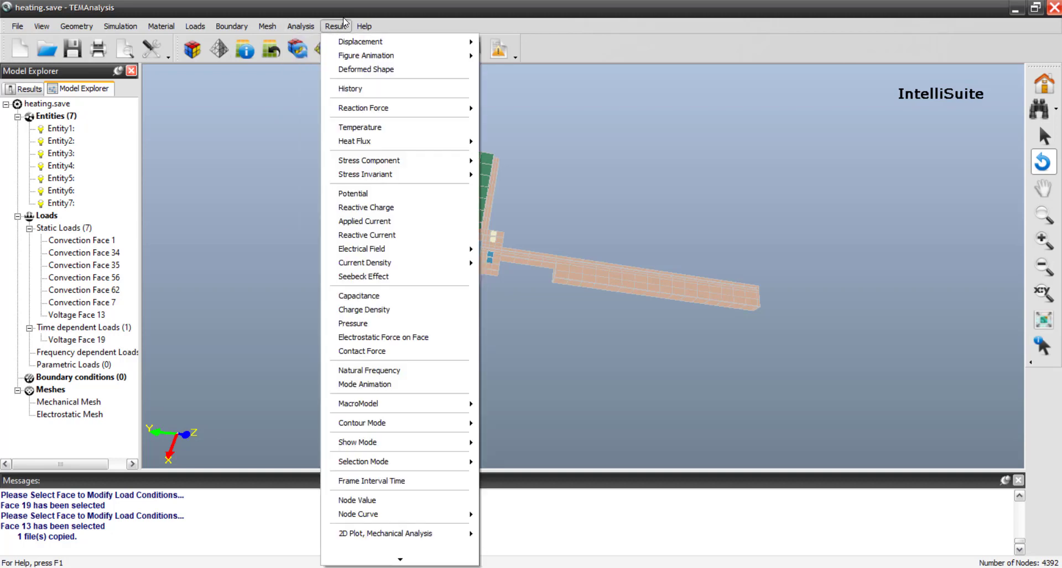
pyautogui.moveTo(453, 42)
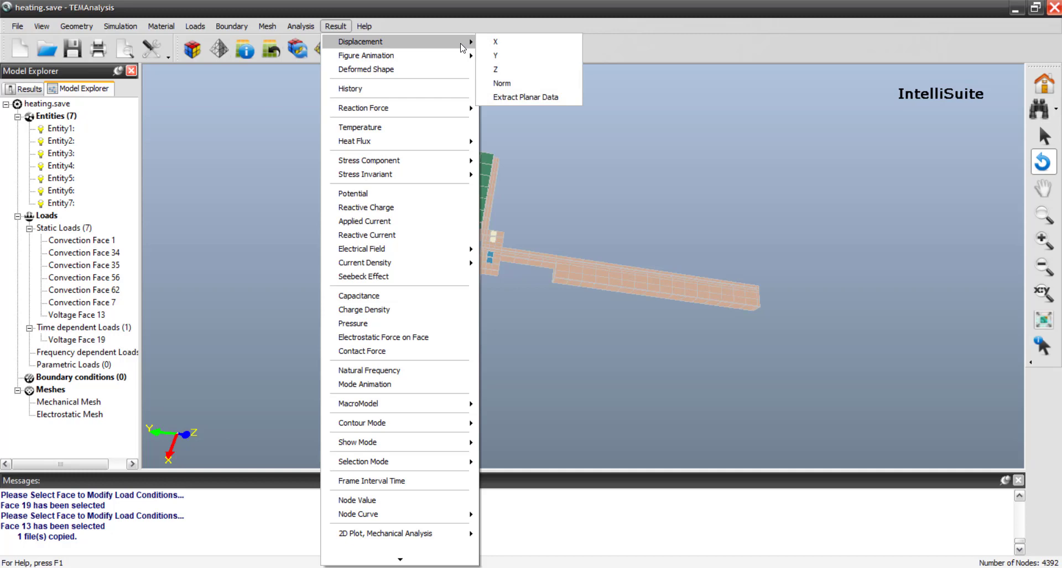
pyautogui.click(514, 54)
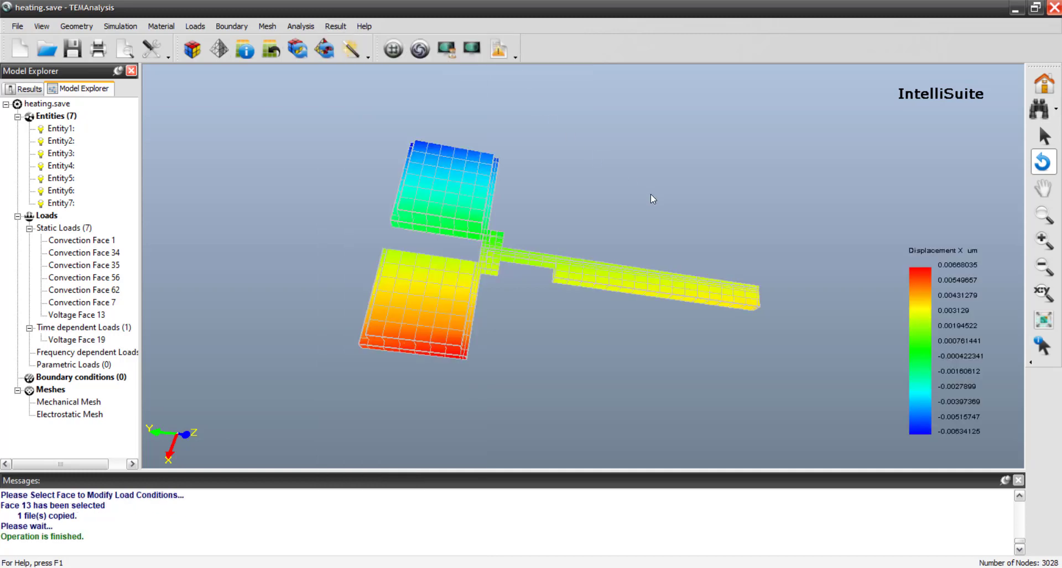
pyautogui.click(327, 28)
pyautogui.moveTo(467, 42)
pyautogui.click(495, 55)
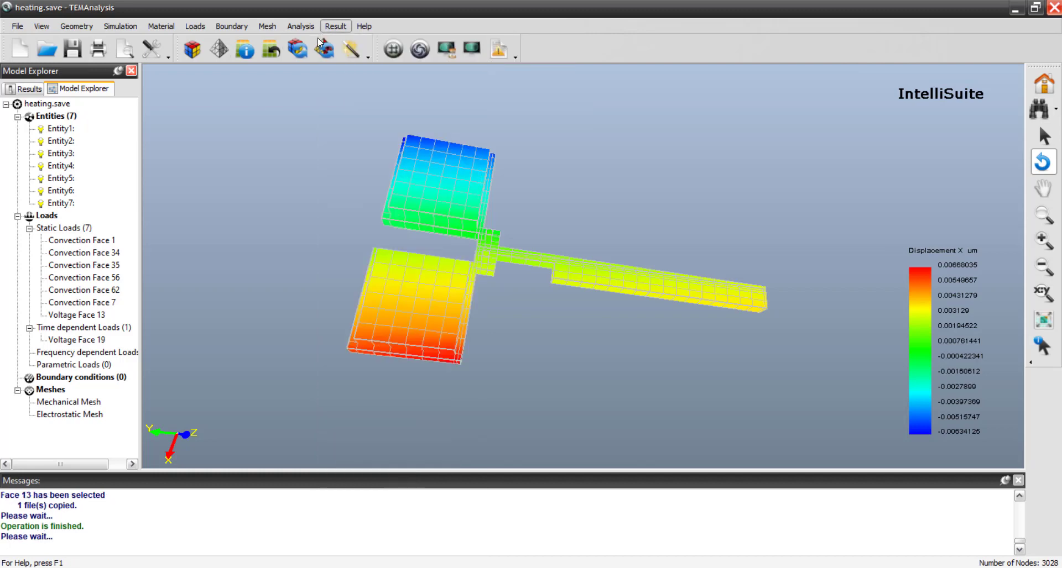
pyautogui.click(346, 28)
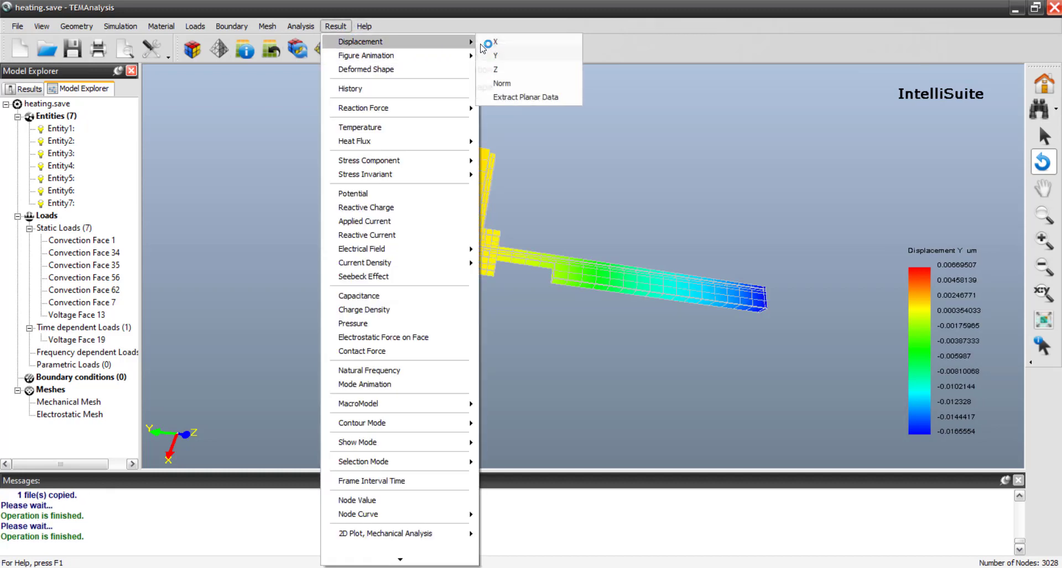
pyautogui.click(497, 68)
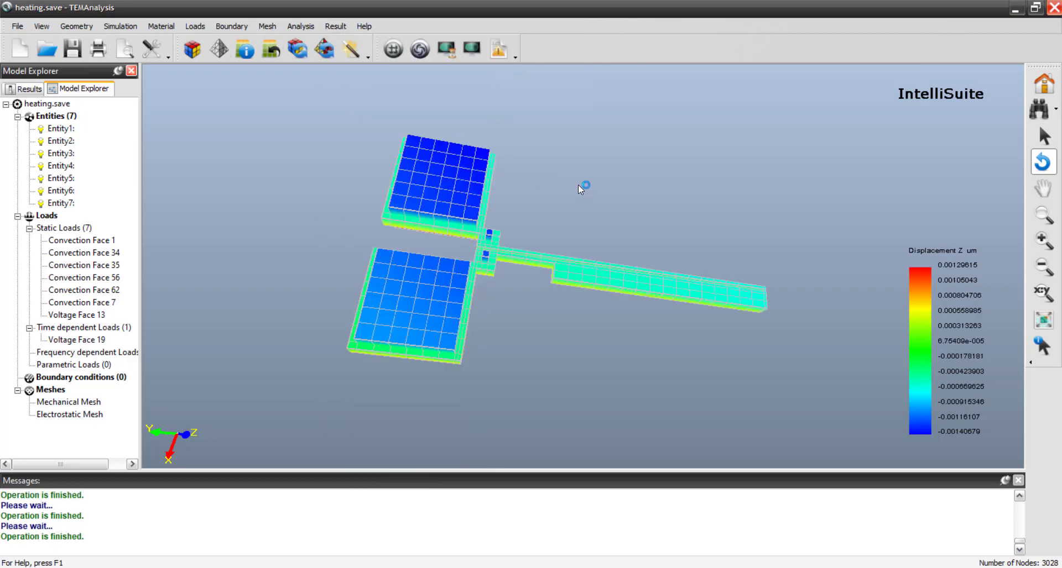
pyautogui.moveTo(573, 183); pyautogui.dragTo(529, 191)
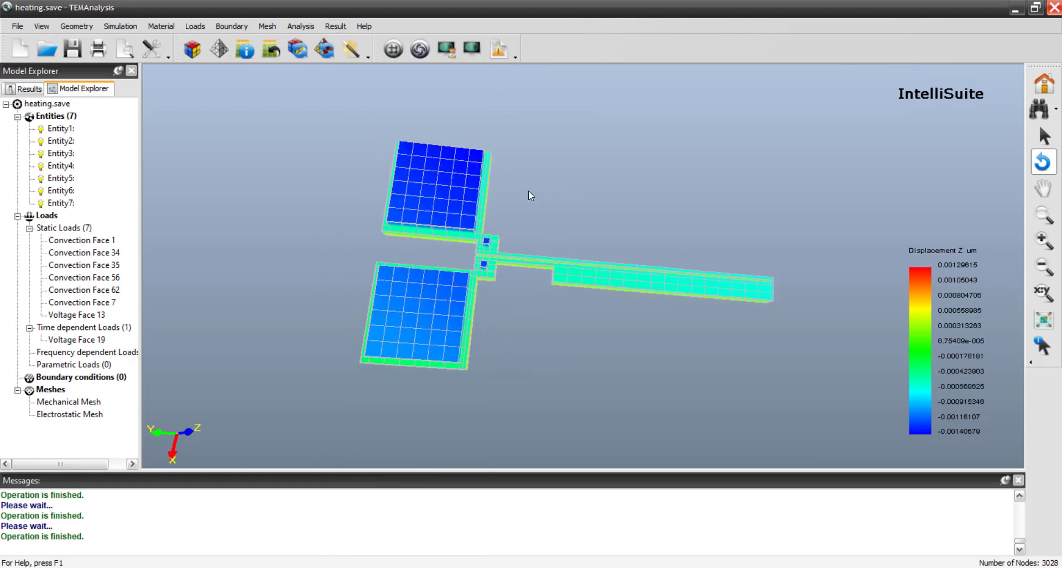
# Display the temperature distribution across the device
pyautogui.click(335, 26)
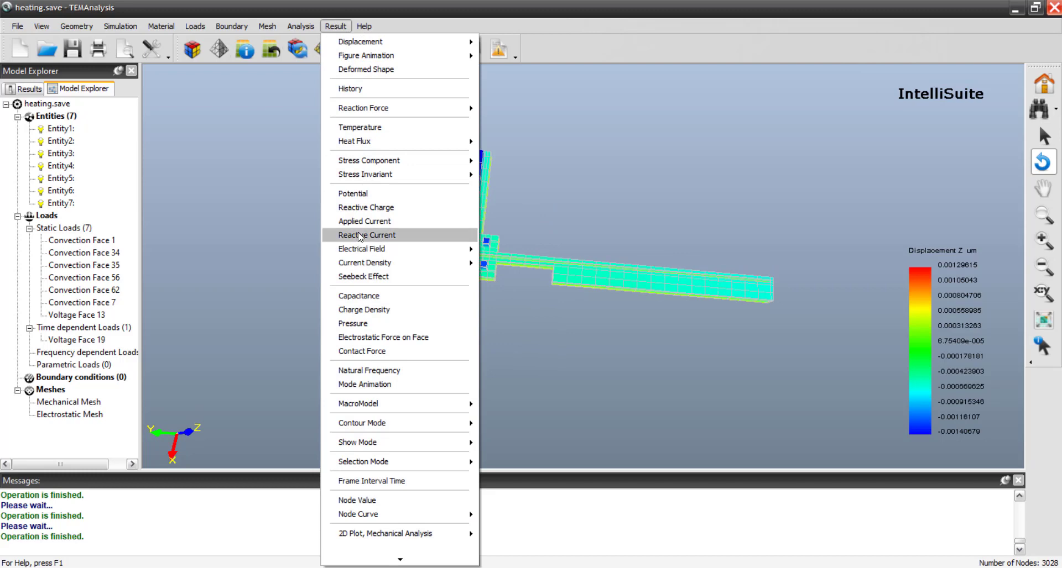
pyautogui.click(395, 128)
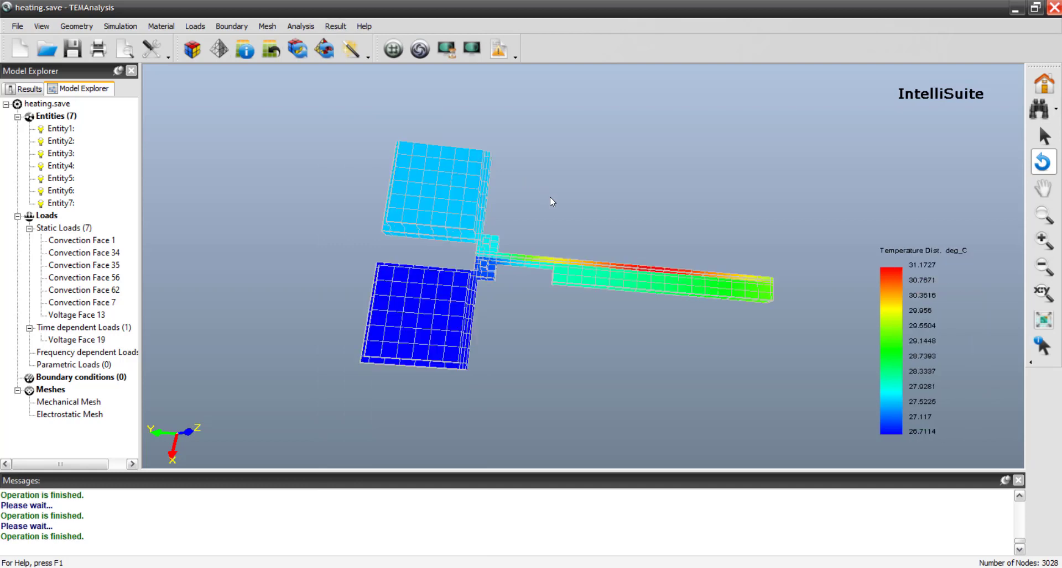
pyautogui.scroll(1, 549, 197)
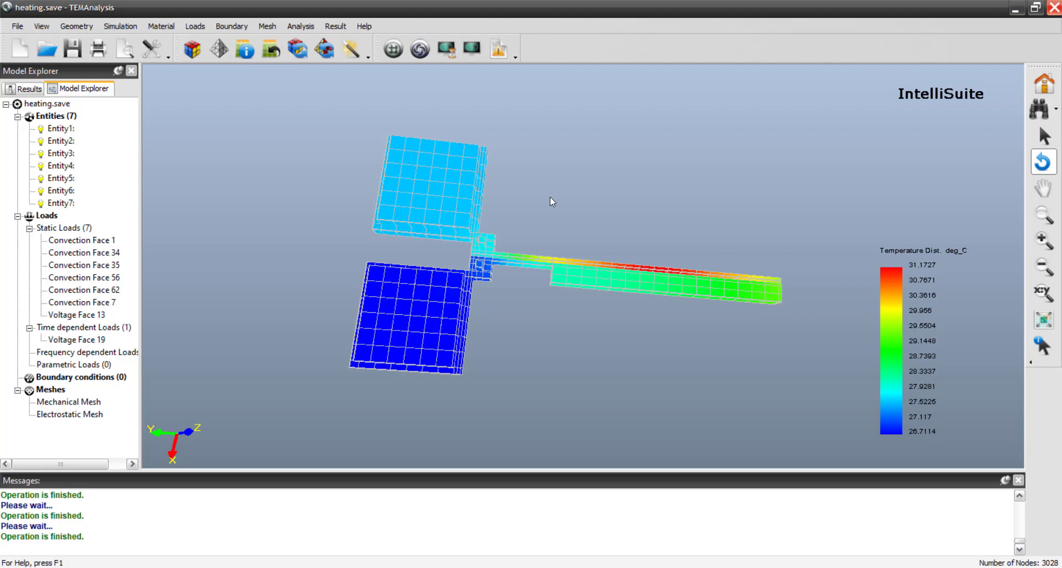
pyautogui.click(335, 26)
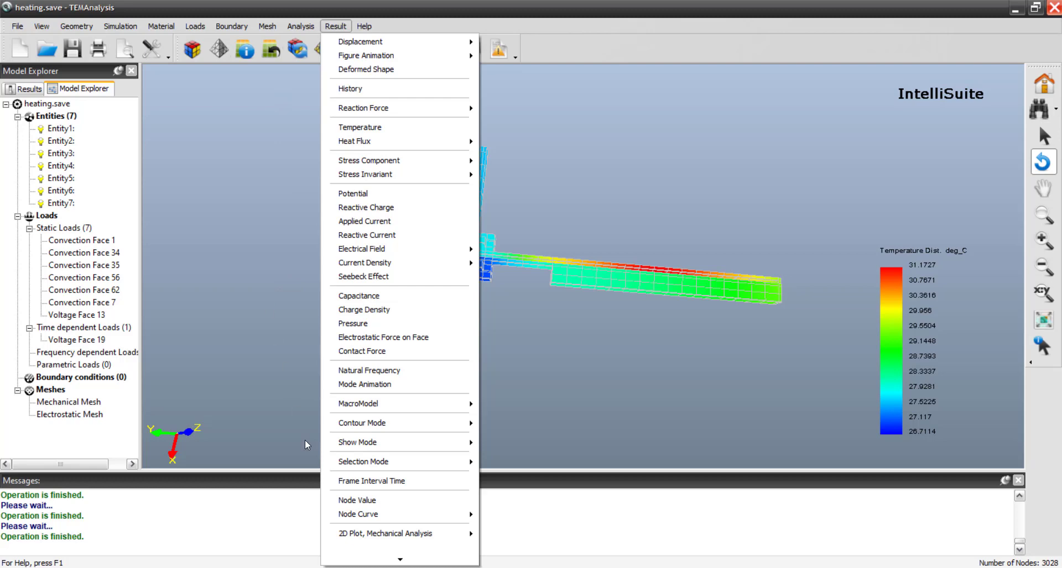
pyautogui.click(219, 249)
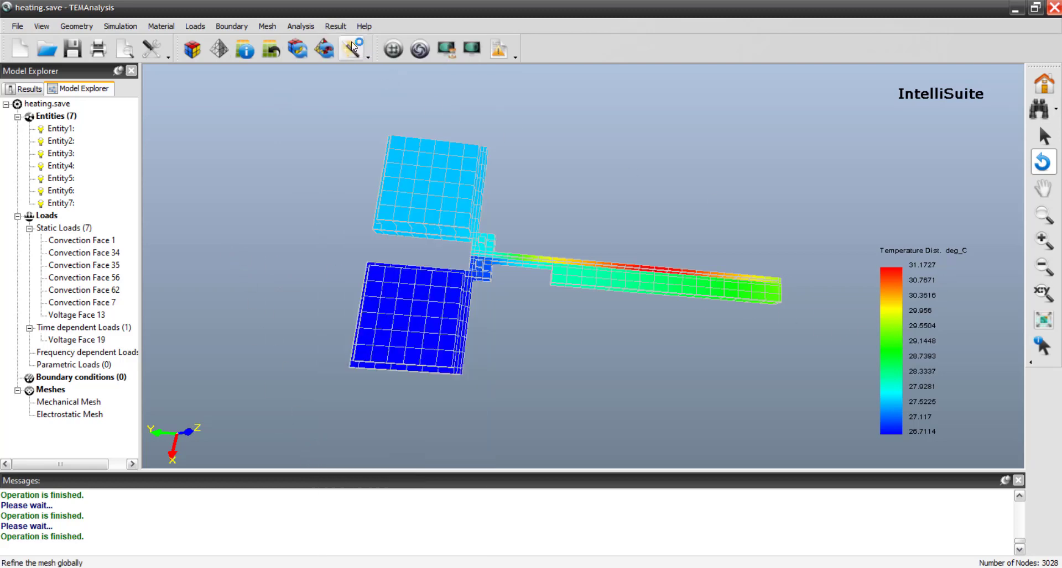
pyautogui.click(342, 26)
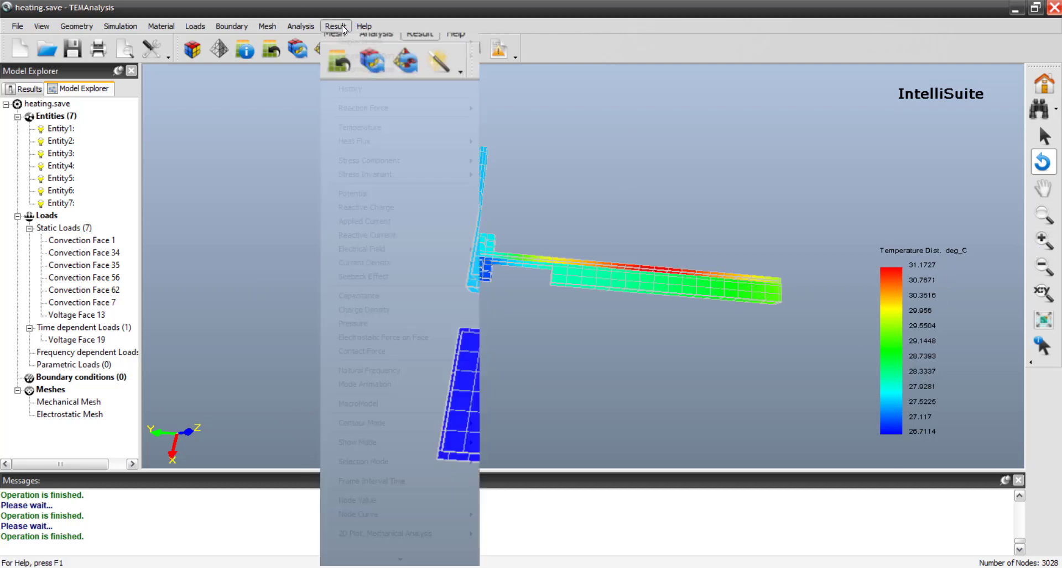
pyautogui.click(372, 128)
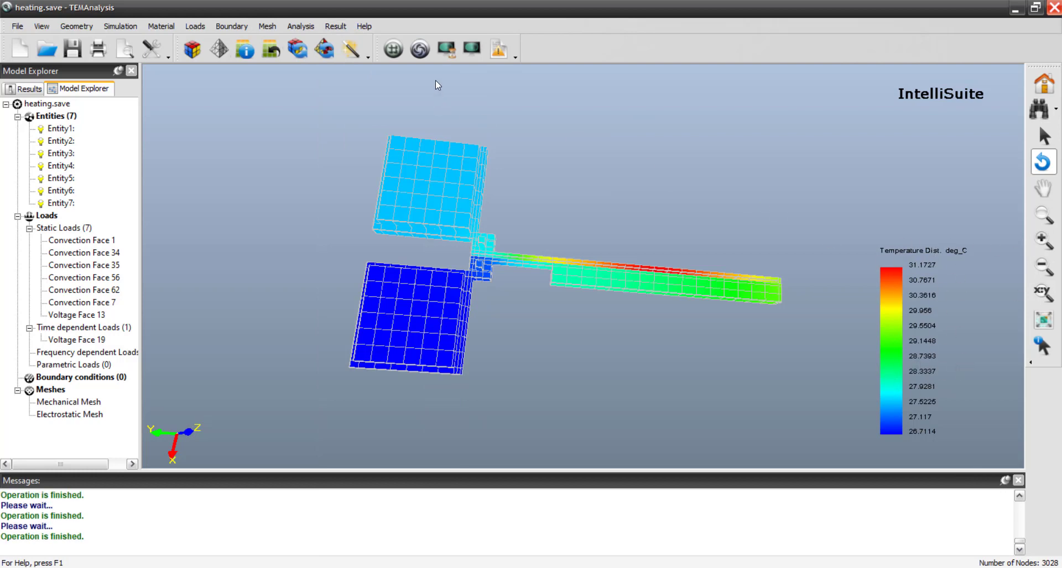
# Plot the magnitude of temperature over time at a node on the hot, thin beam
pyautogui.click(335, 27)
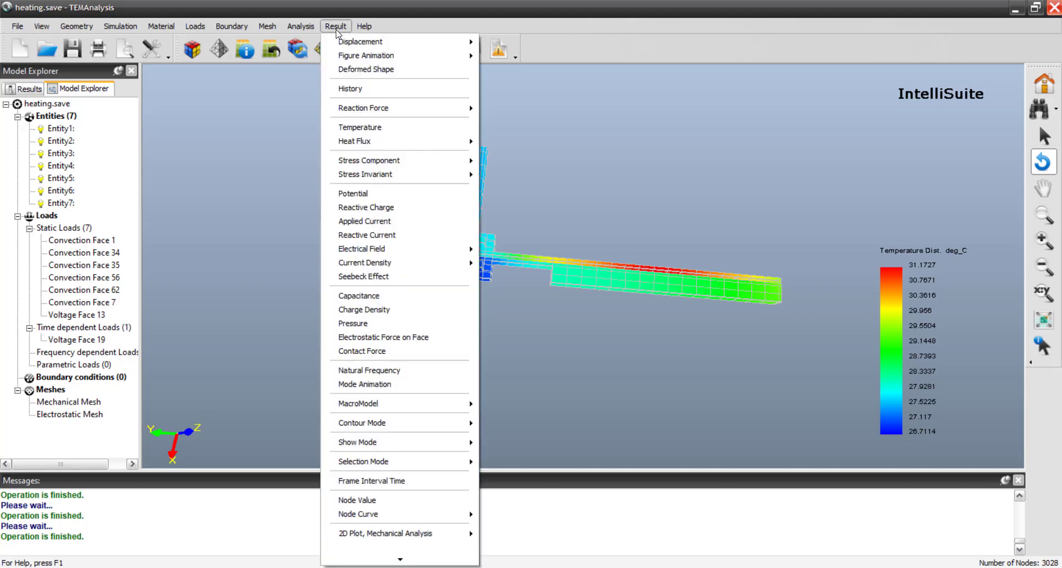
pyautogui.moveTo(424, 513)
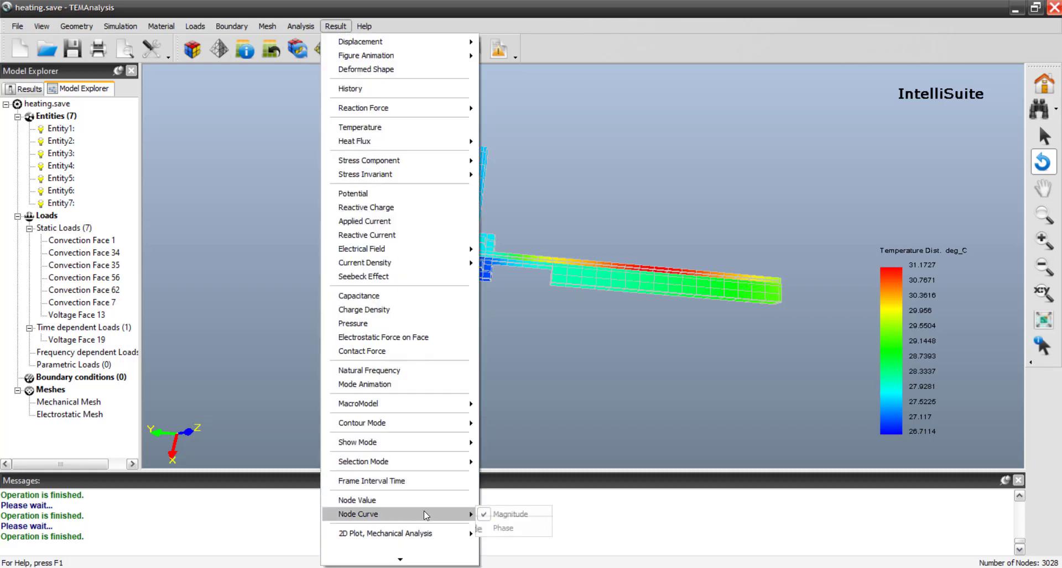
pyautogui.click(531, 514)
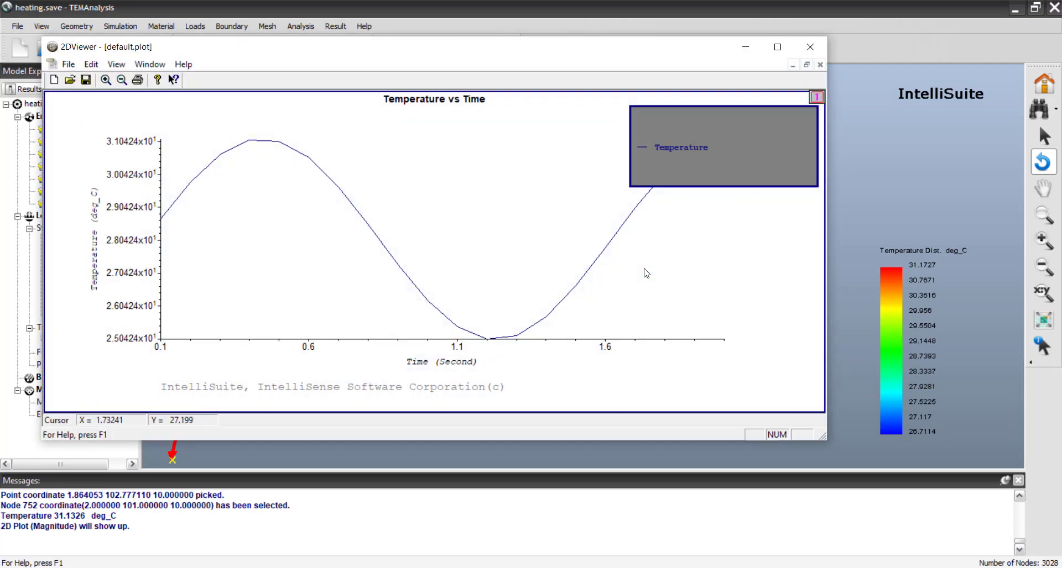
# Enlarge the temperature plot, set the legend's left position to 100 % to uncover the curve, and close the plot
pyautogui.click(777, 48)
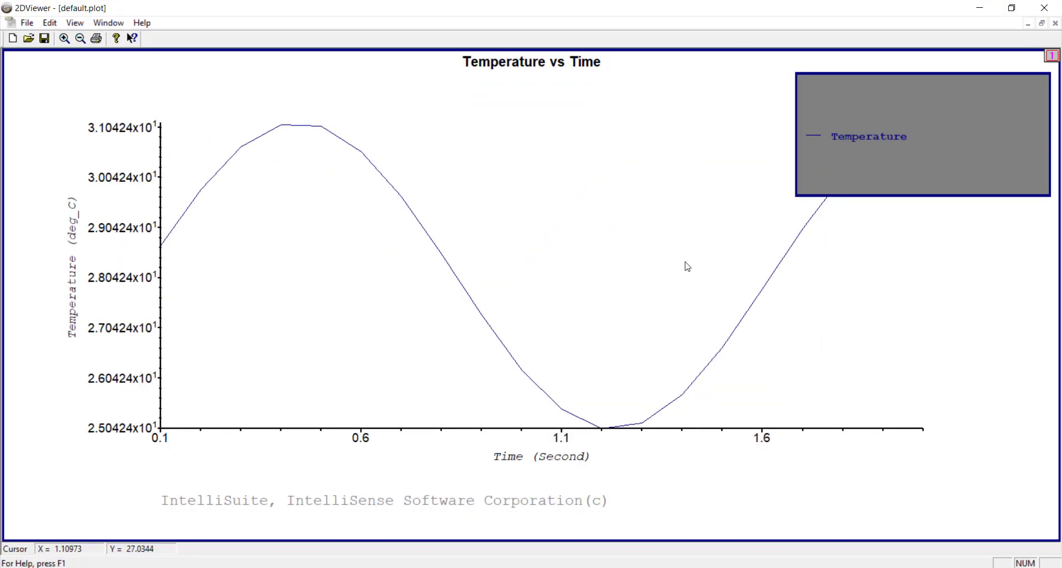
pyautogui.click(976, 99)
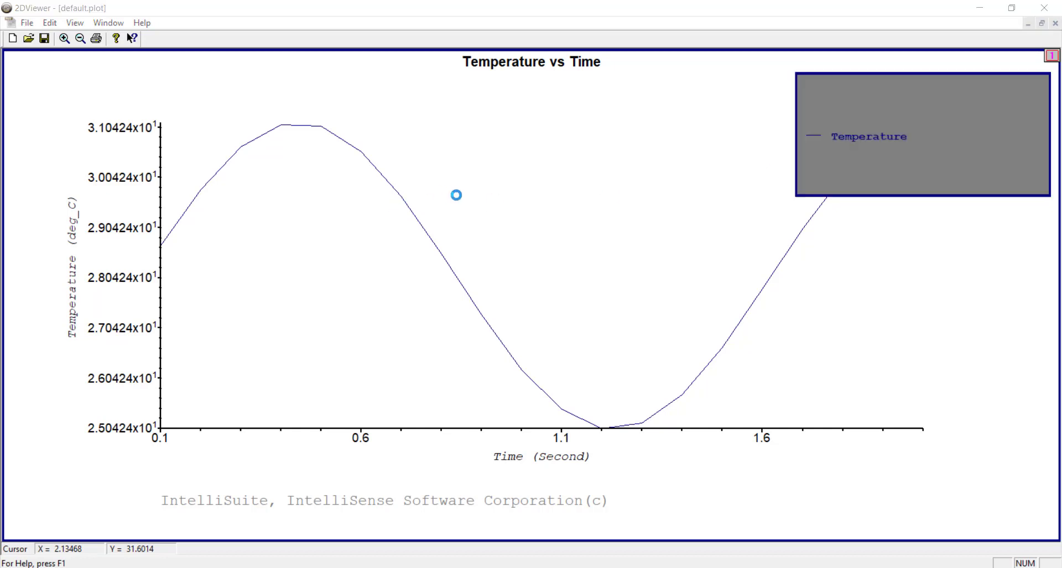
pyautogui.write('20')
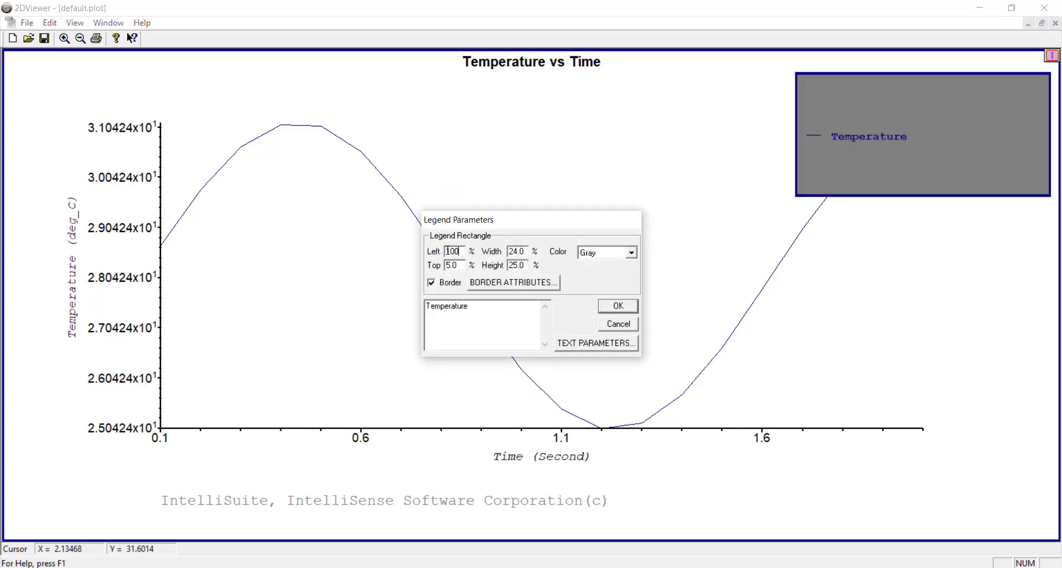
pyautogui.press('Return')
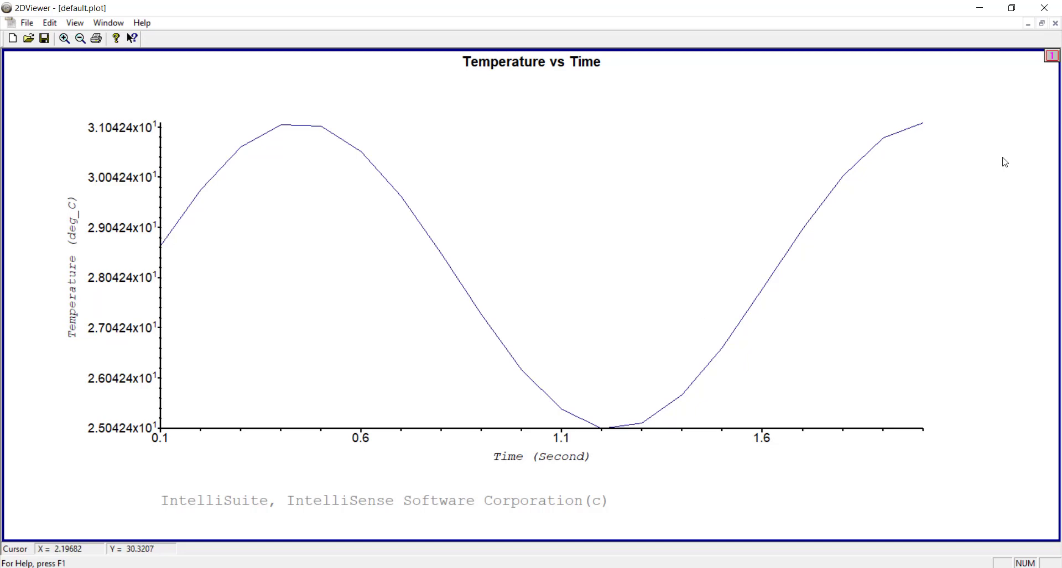
pyautogui.click(1049, 9)
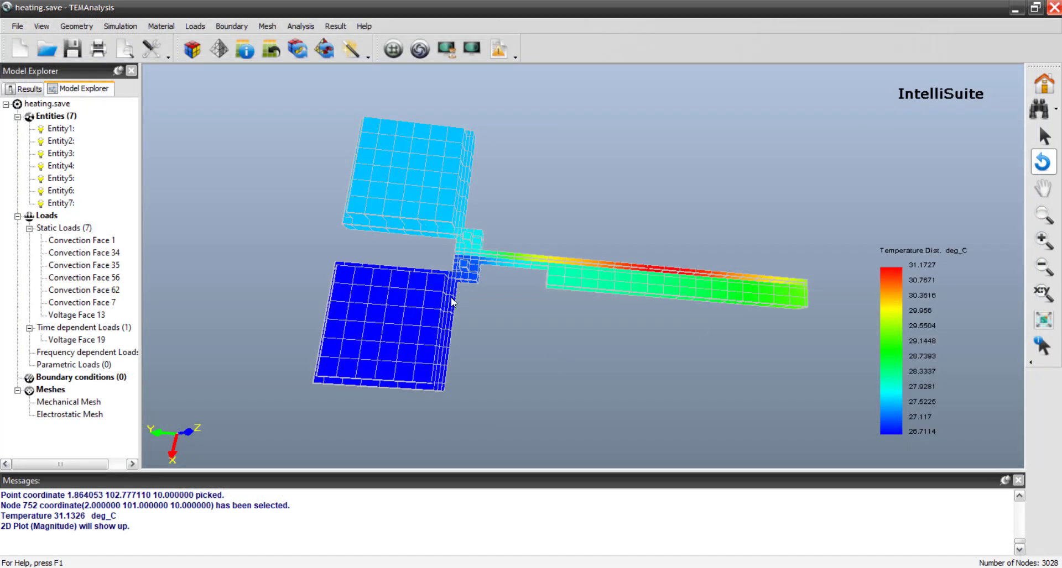
# Plot temperature versus time at nodes near the beam's root, at its free end and on the dark blue pad, closing each plot
pyautogui.click(494, 253)
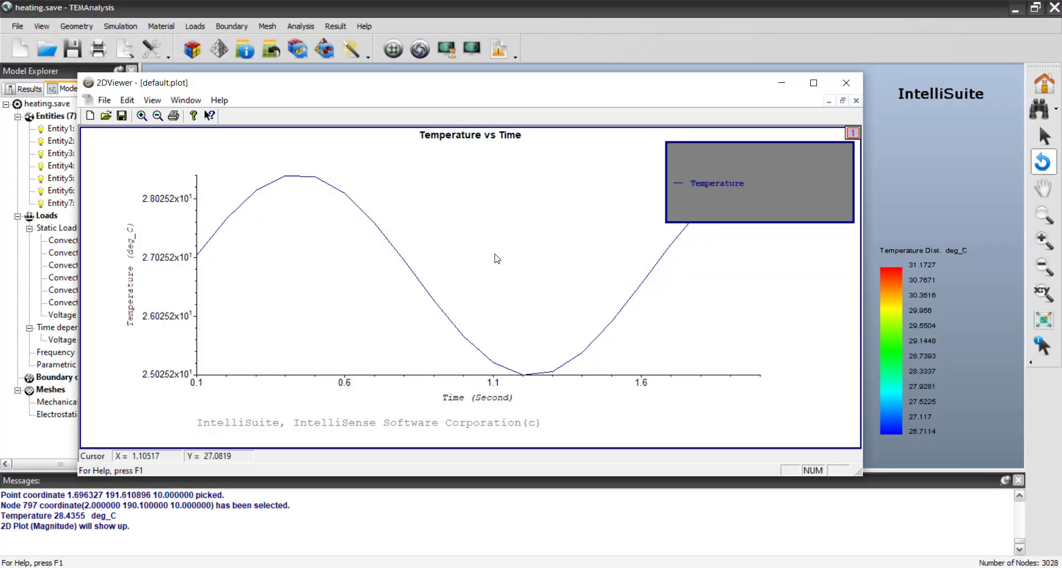
pyautogui.click(846, 83)
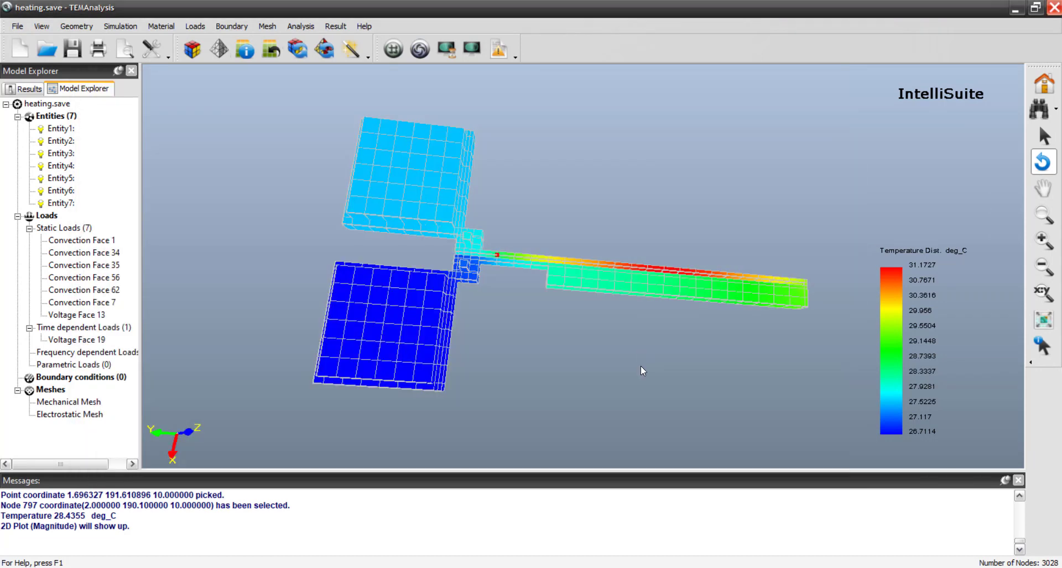
pyautogui.click(799, 303)
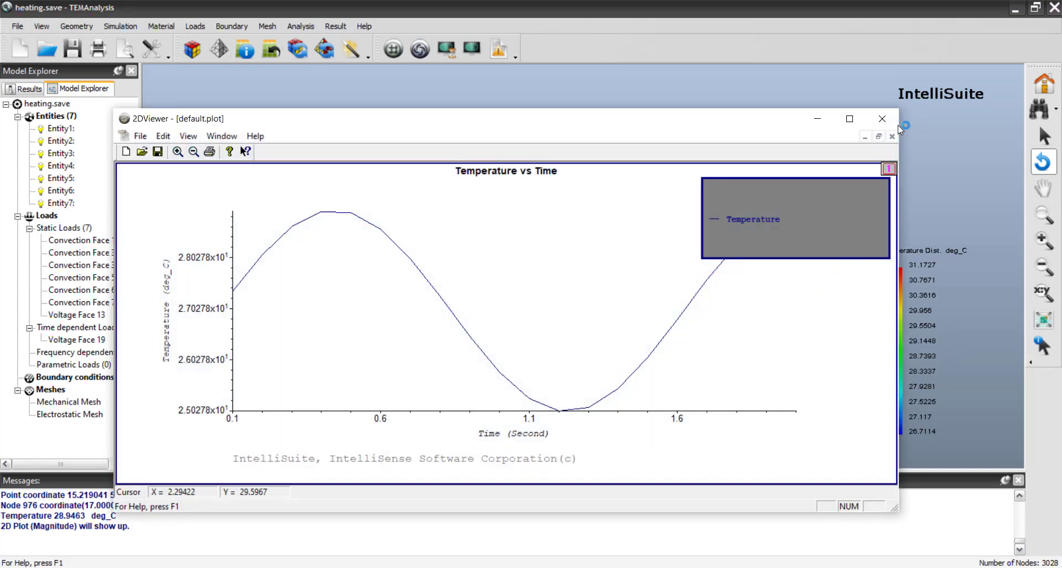
pyautogui.click(881, 119)
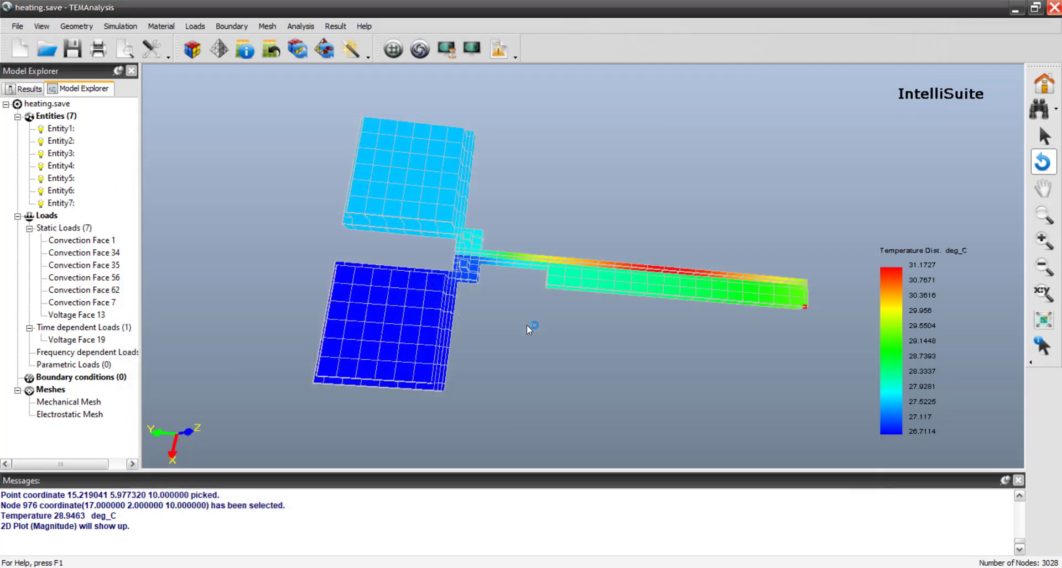
pyautogui.click(430, 327)
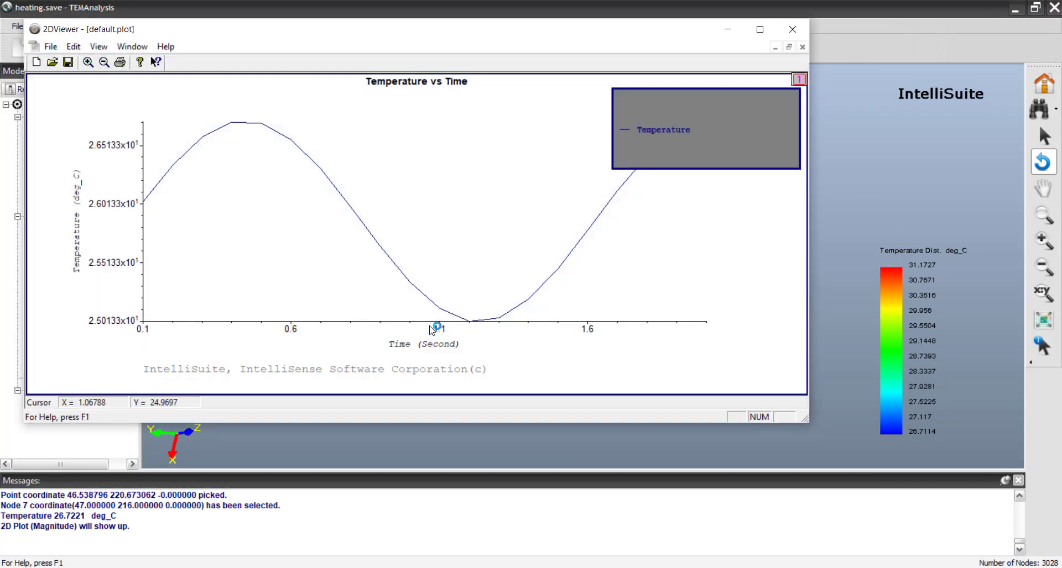
pyautogui.click(793, 29)
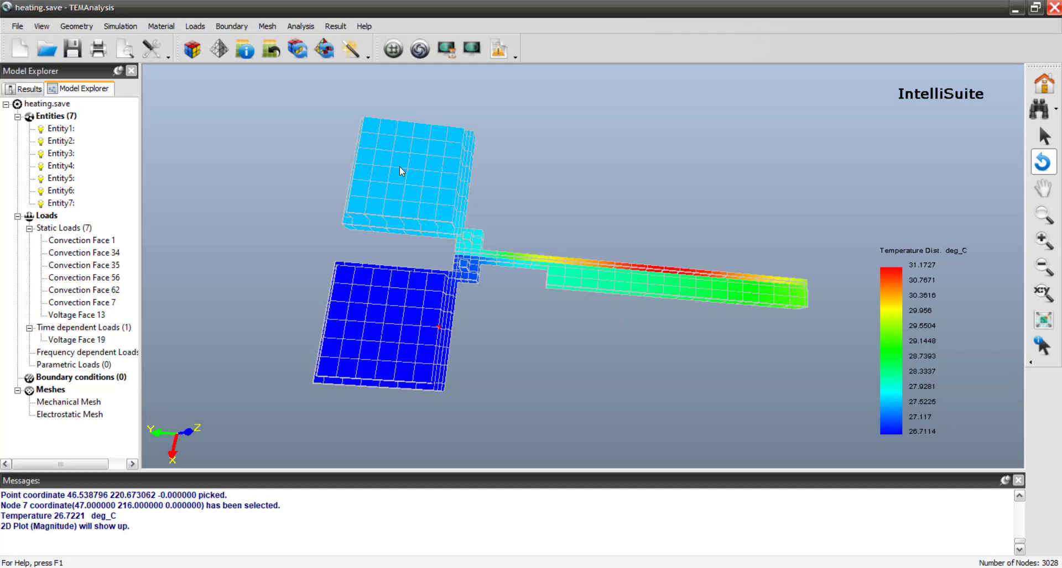
# Plot the temperature over time at one more beam node and return to the model's entity display
pyautogui.moveTo(325, 164); pyautogui.dragTo(594, 355)
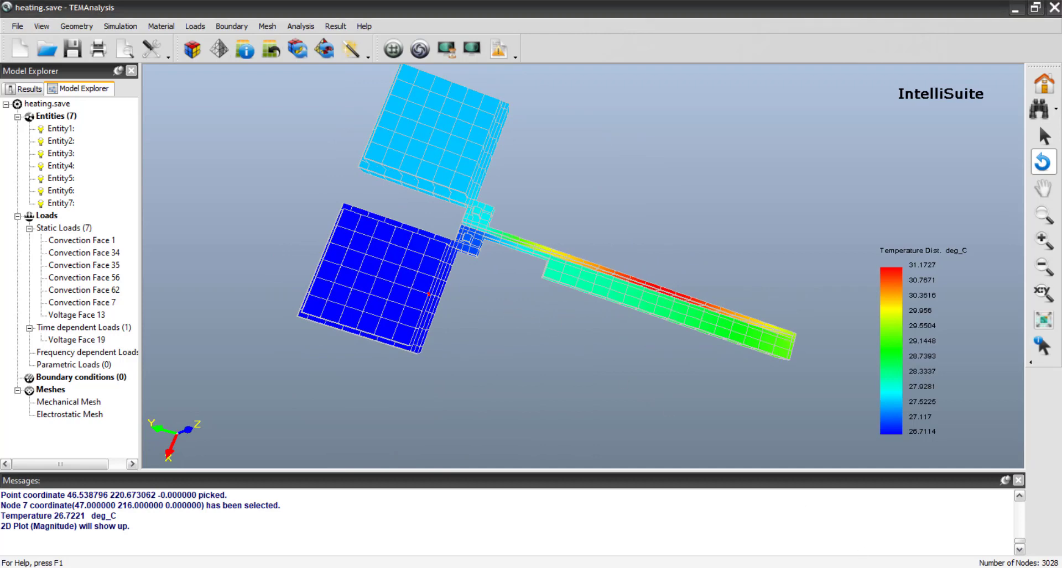
pyautogui.press('F9')
pyautogui.click(1002, 511)
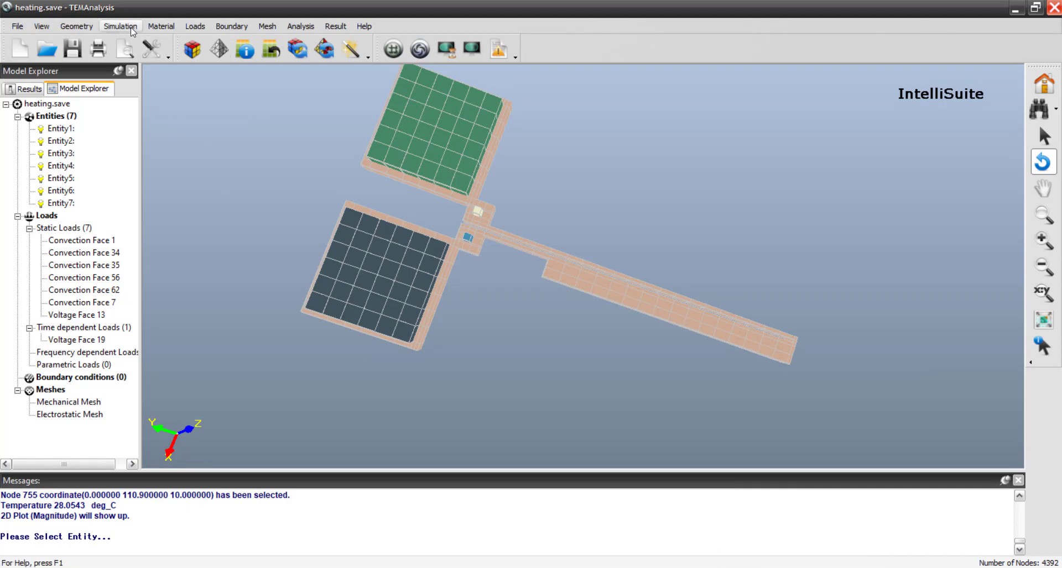
# Set the load amplitude over time to Tabular and open the voltage curve of face 19 with 3 data points
pyautogui.click(196, 27)
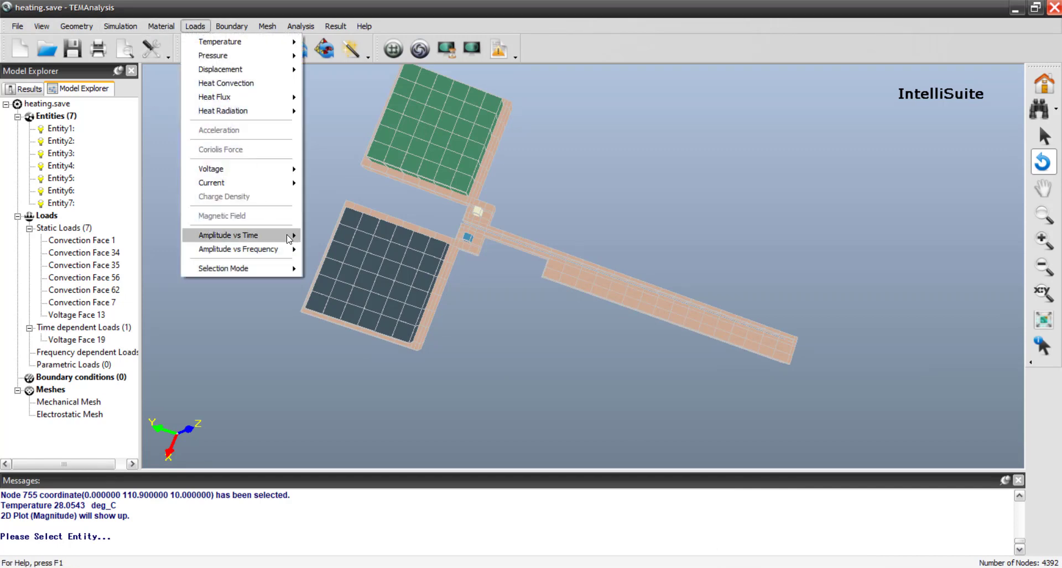
pyautogui.moveTo(289, 239)
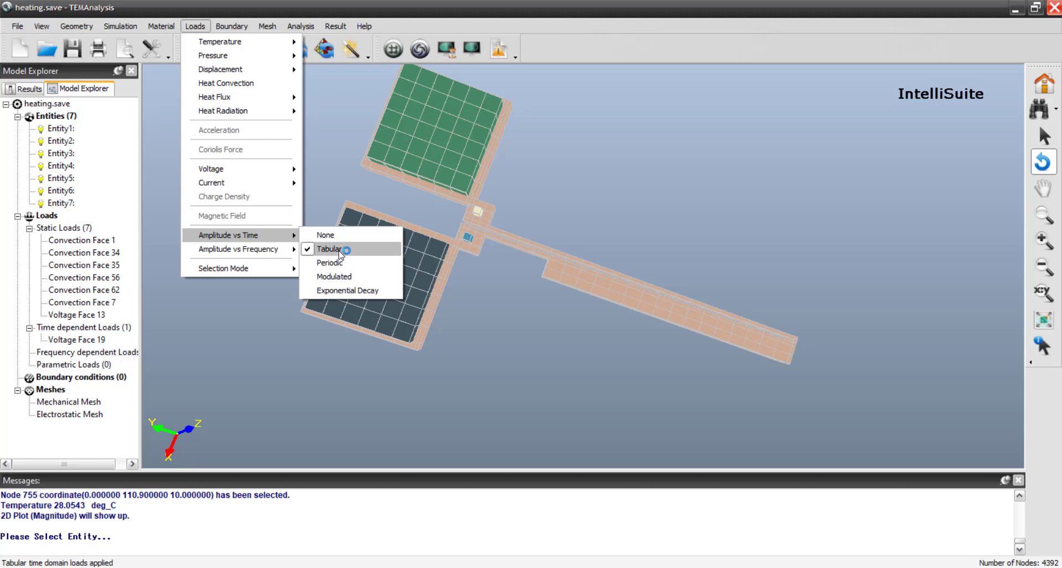
pyautogui.click(189, 29)
pyautogui.moveTo(252, 169)
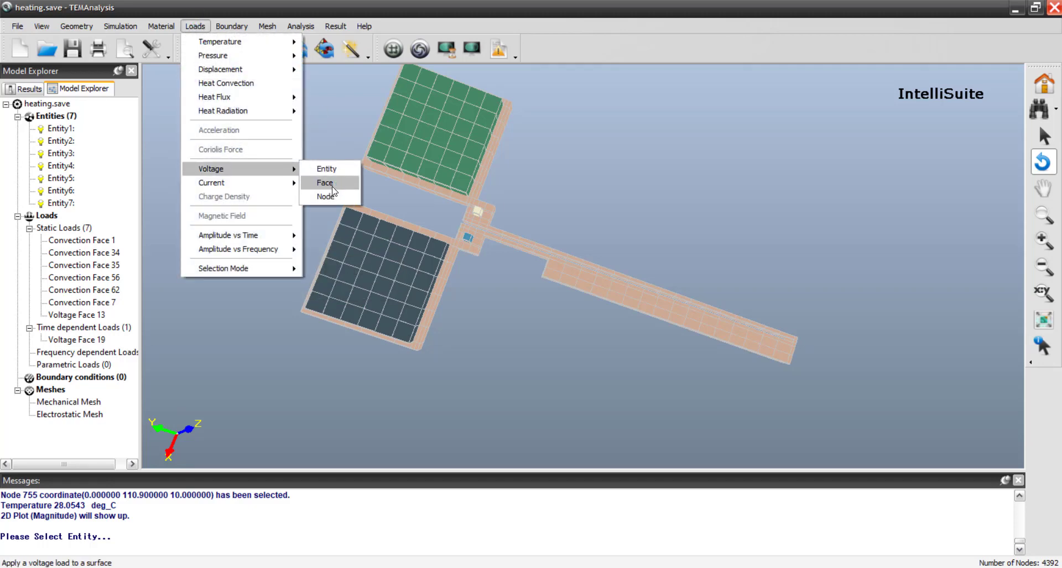
pyautogui.click(332, 183)
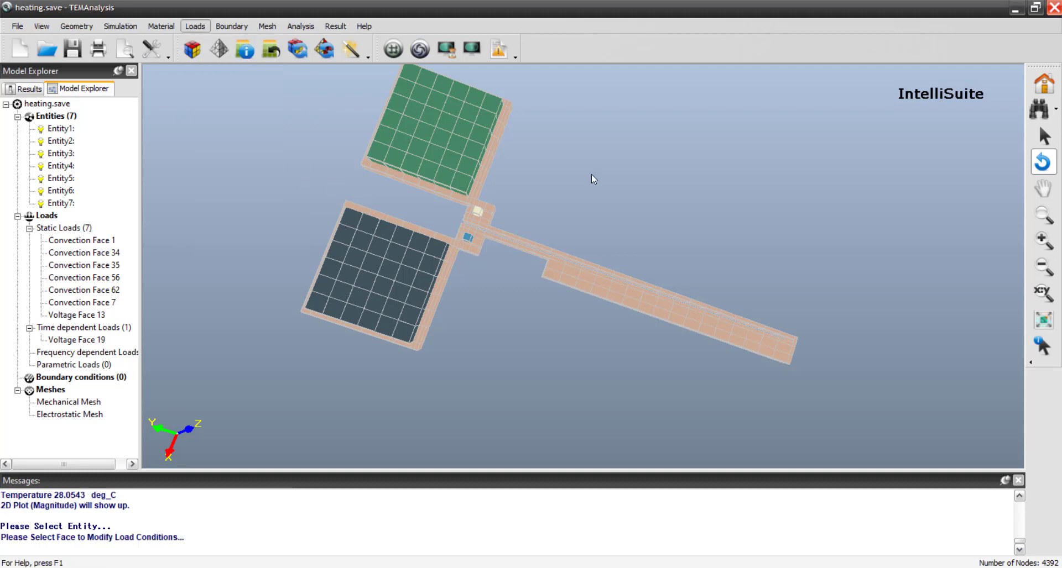
pyautogui.click(477, 210)
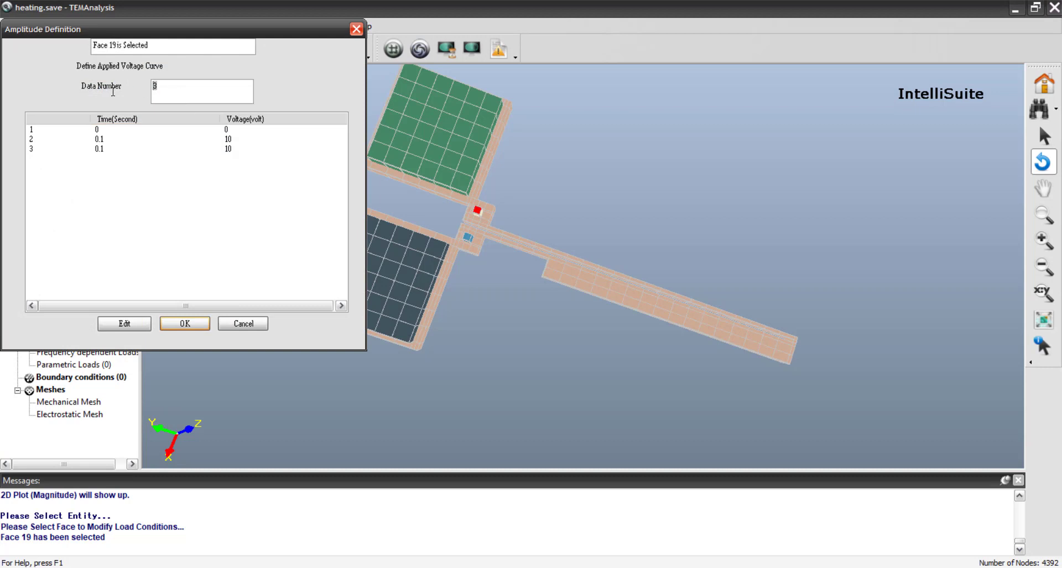
pyautogui.write('3')
# Check the second and third points of the voltage curve on face 19 without changing them and accept the definition
pyautogui.doubleClick(32, 141)
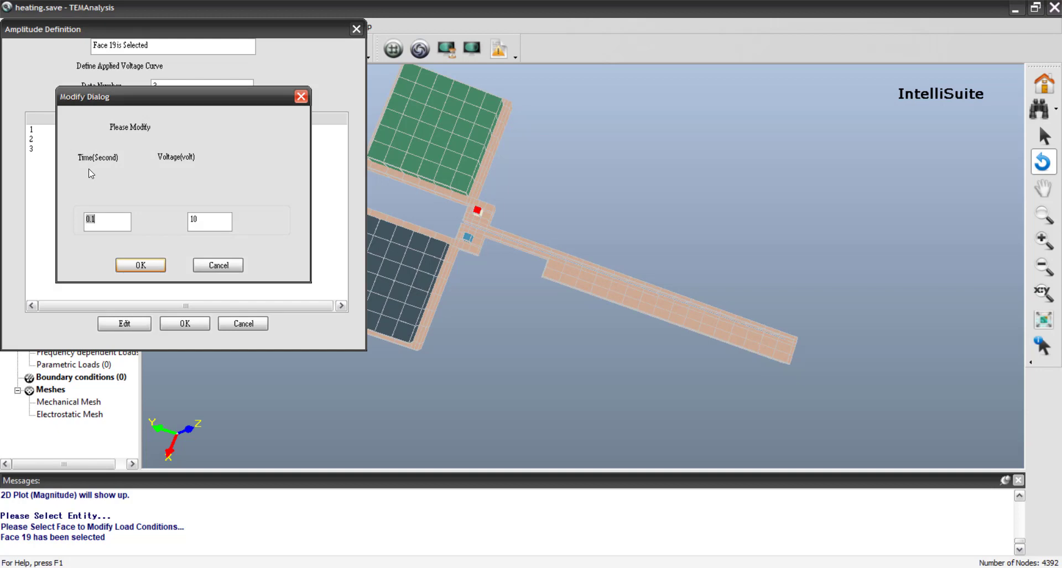
pyautogui.click(119, 222)
pyautogui.click(218, 265)
pyautogui.click(32, 150)
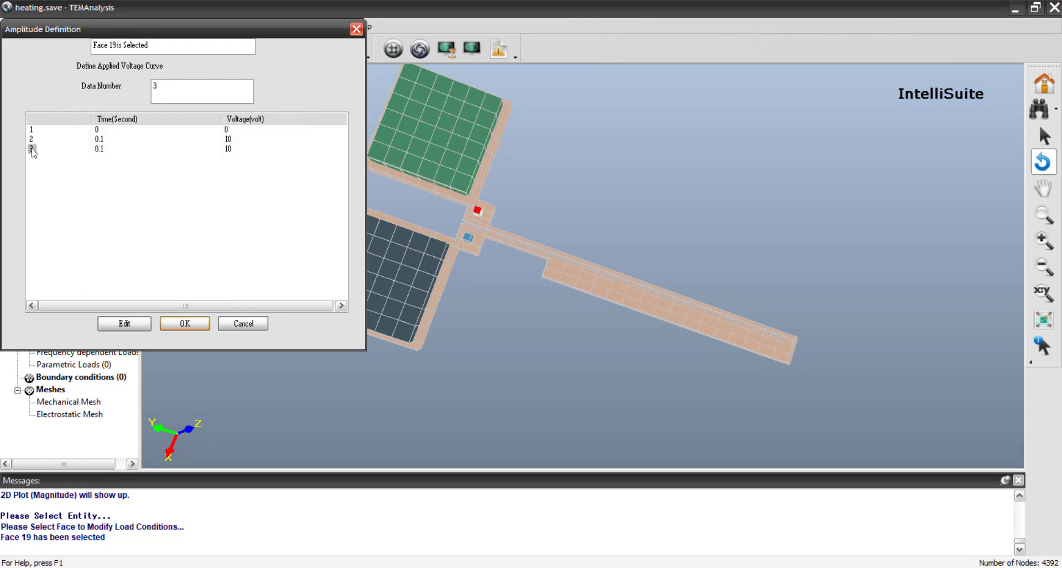
pyautogui.doubleClick(33, 149)
pyautogui.click(217, 264)
pyautogui.moveTo(323, 35); pyautogui.dragTo(583, 72)
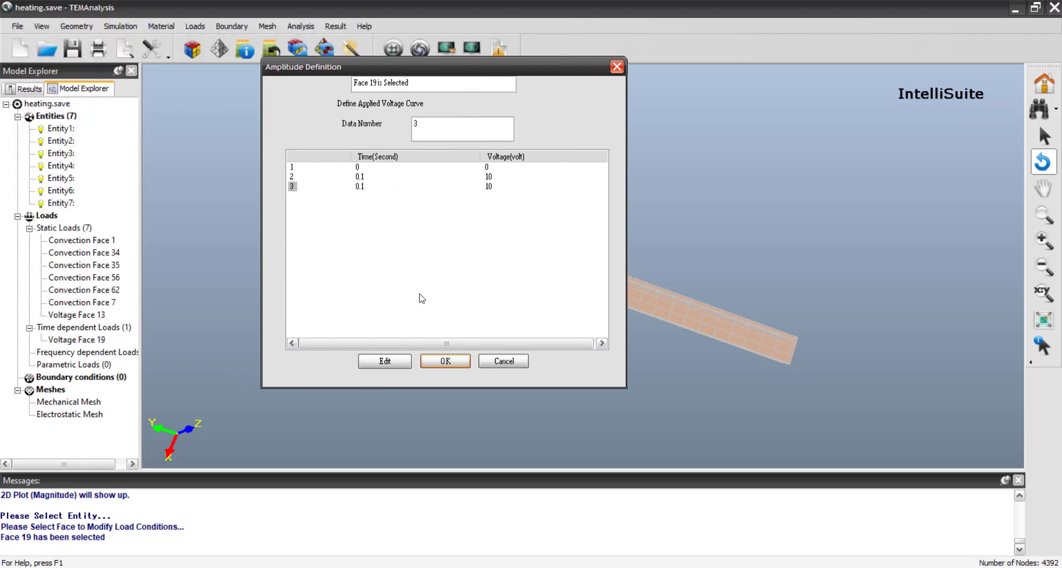
pyautogui.click(457, 366)
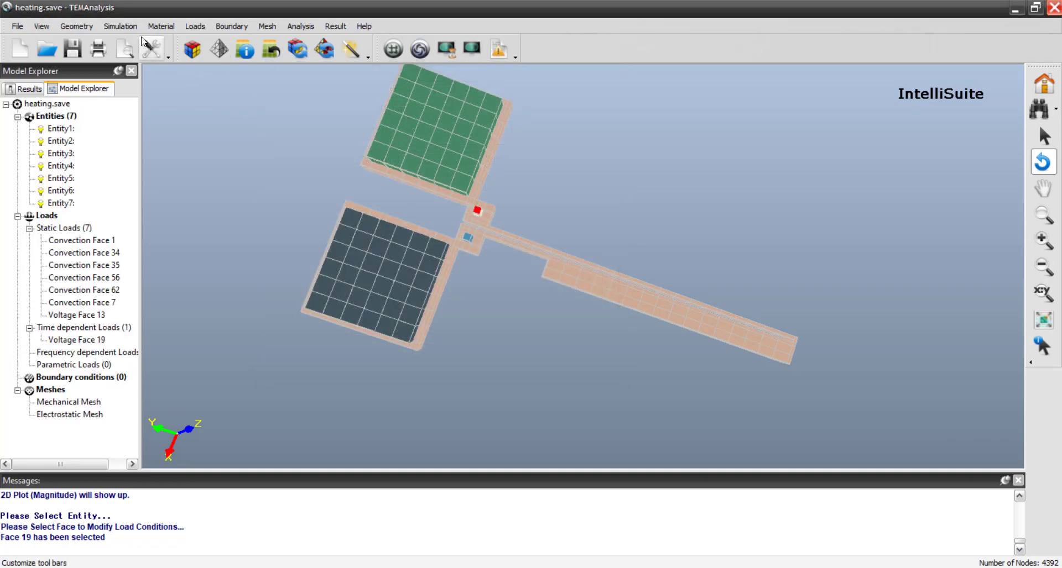
# Set the increment number of the dynamic analysis to 200 for the 2-second time period
pyautogui.click(116, 27)
pyautogui.click(122, 40)
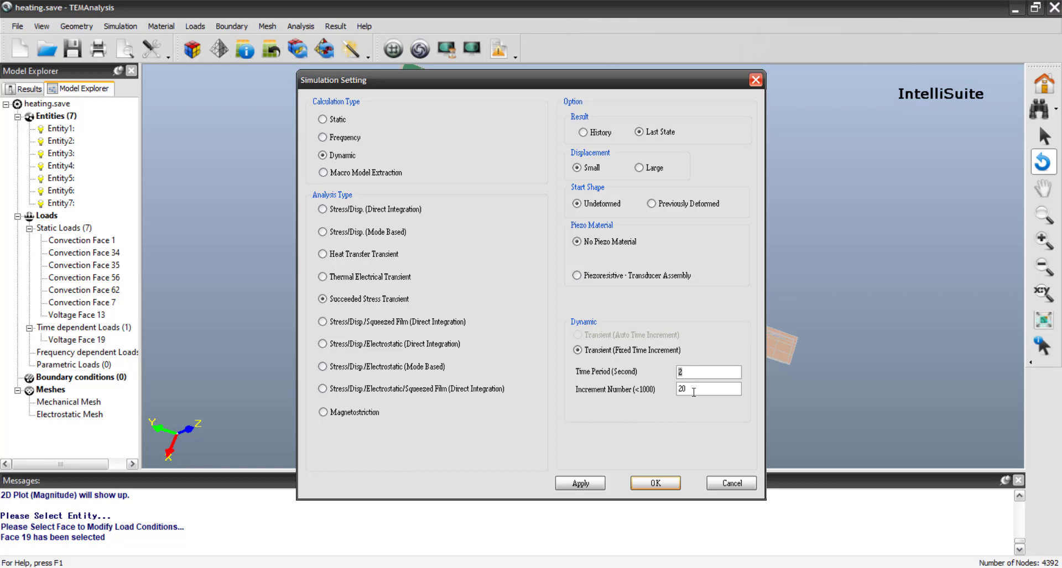
pyautogui.press('Tab')
pyautogui.click(701, 388)
pyautogui.write('0')
pyautogui.click(655, 484)
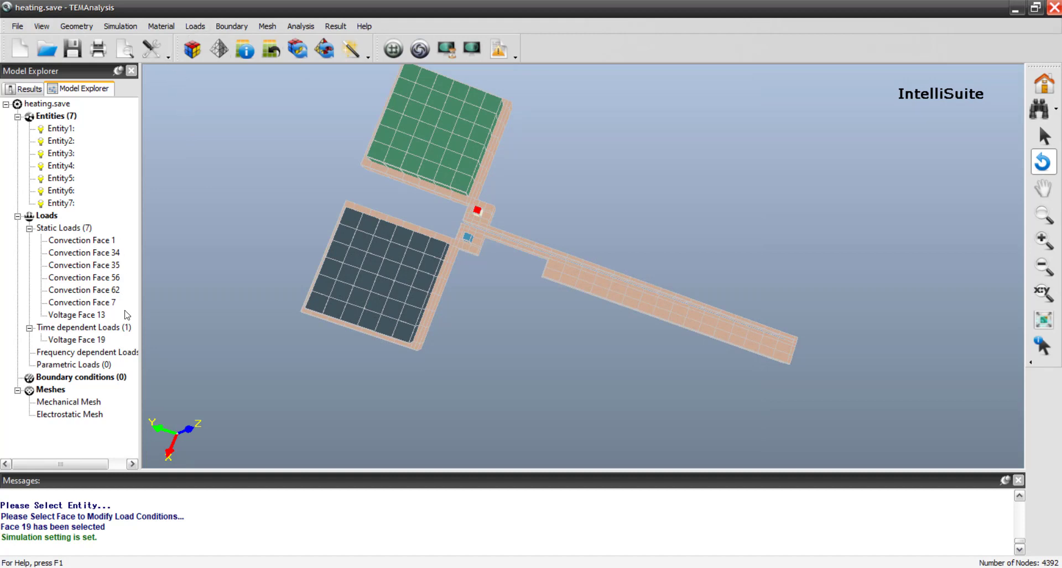
# Set the times of the second and third voltage curve points on face 19 to 0.01 s and 2 s
pyautogui.rightClick(95, 342)
pyautogui.click(116, 349)
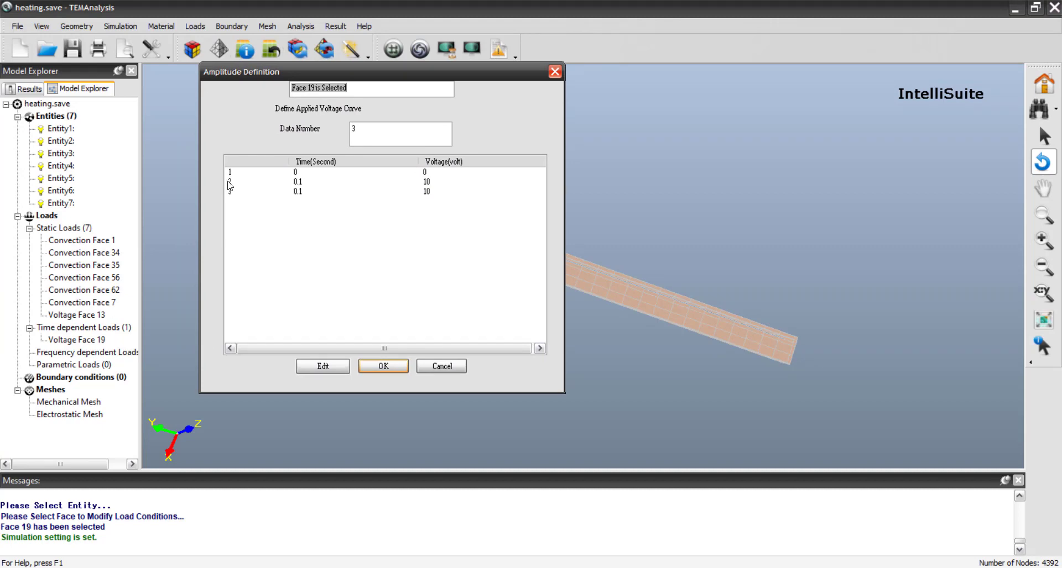
pyautogui.doubleClick(230, 184)
pyautogui.click(290, 262)
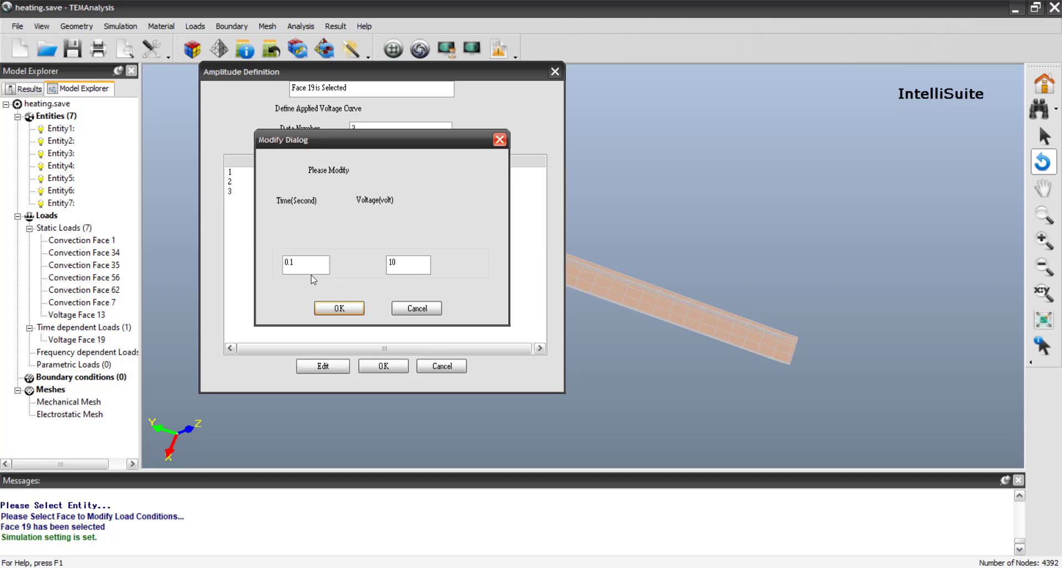
pyautogui.write('0')
pyautogui.click(338, 308)
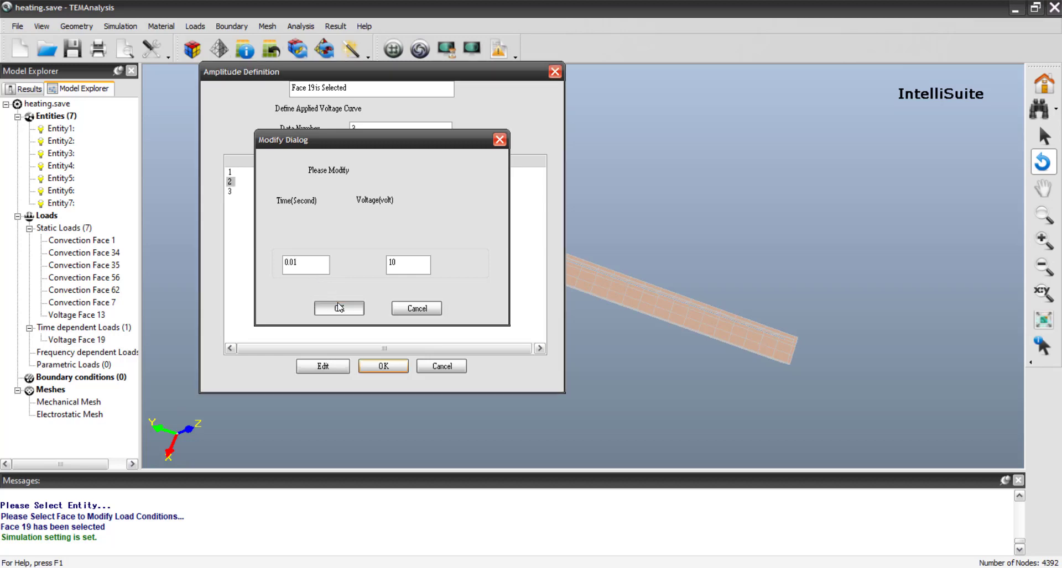
pyautogui.doubleClick(230, 192)
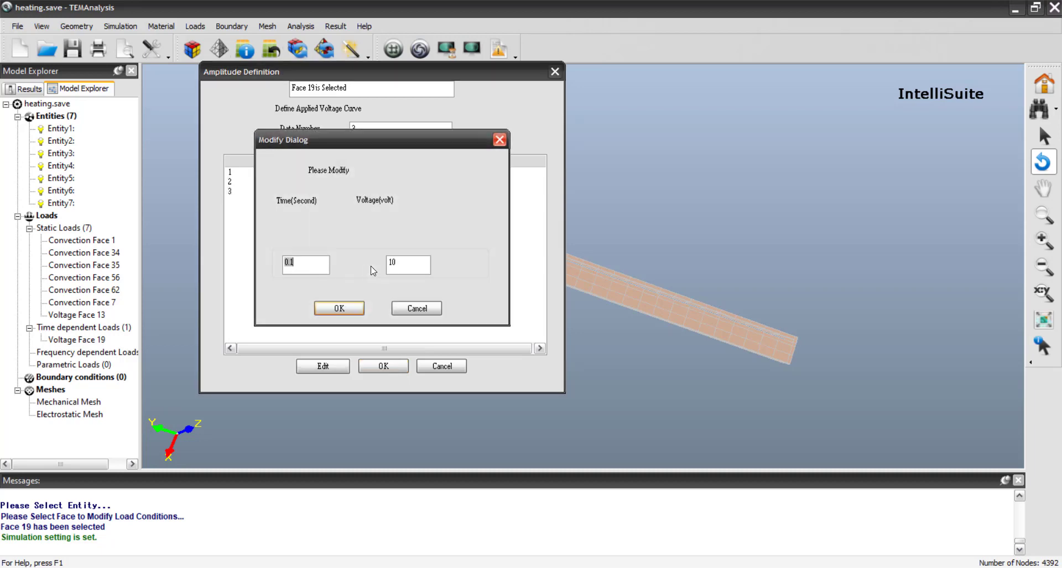
pyautogui.write('2')
pyautogui.click(338, 308)
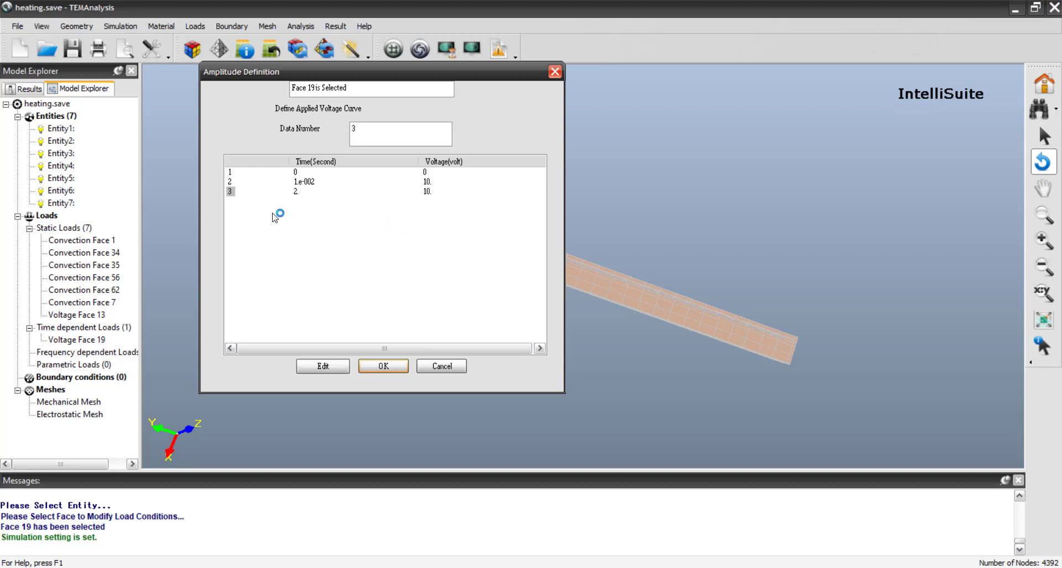
pyautogui.click(383, 366)
# Set the increment number of the dynamic analysis to 20 and apply the simulation settings
pyautogui.click(132, 26)
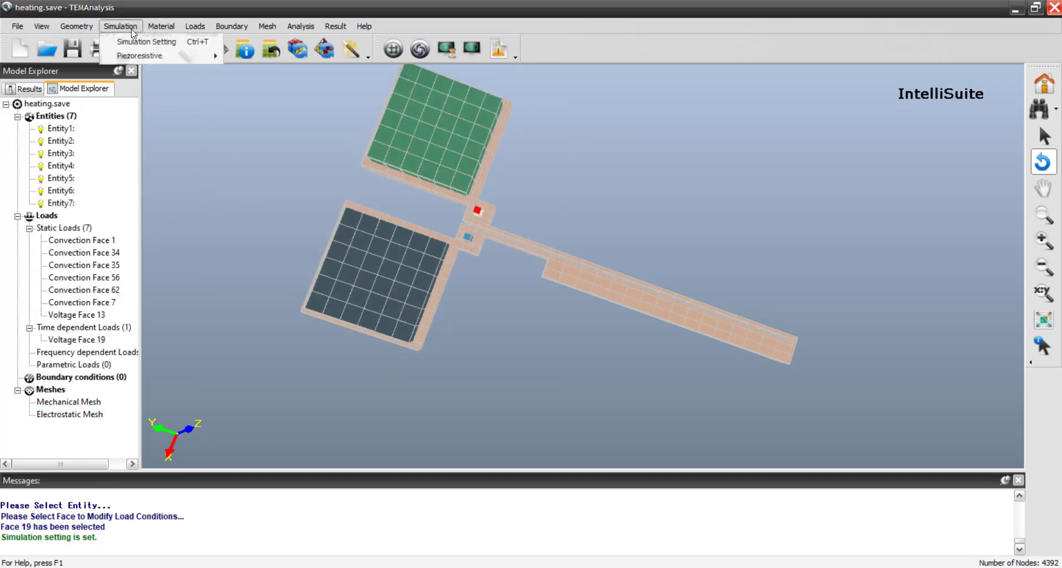
pyautogui.click(133, 38)
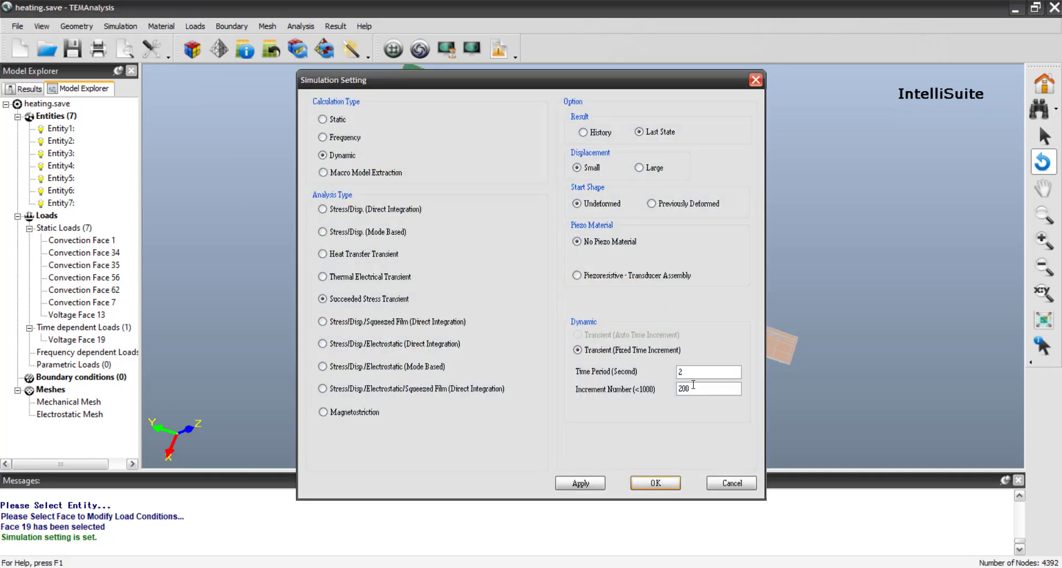
pyautogui.moveTo(691, 388); pyautogui.dragTo(632, 394)
pyautogui.write('20')
pyautogui.click(586, 482)
pyautogui.click(638, 486)
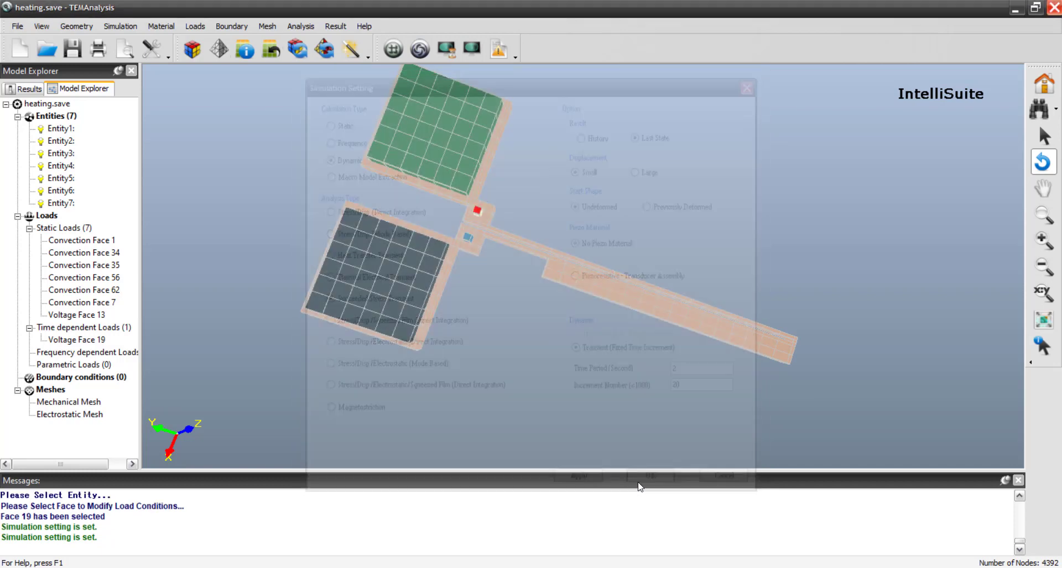
# Clean up the previous analysis and start the dynamic analysis
pyautogui.click(304, 27)
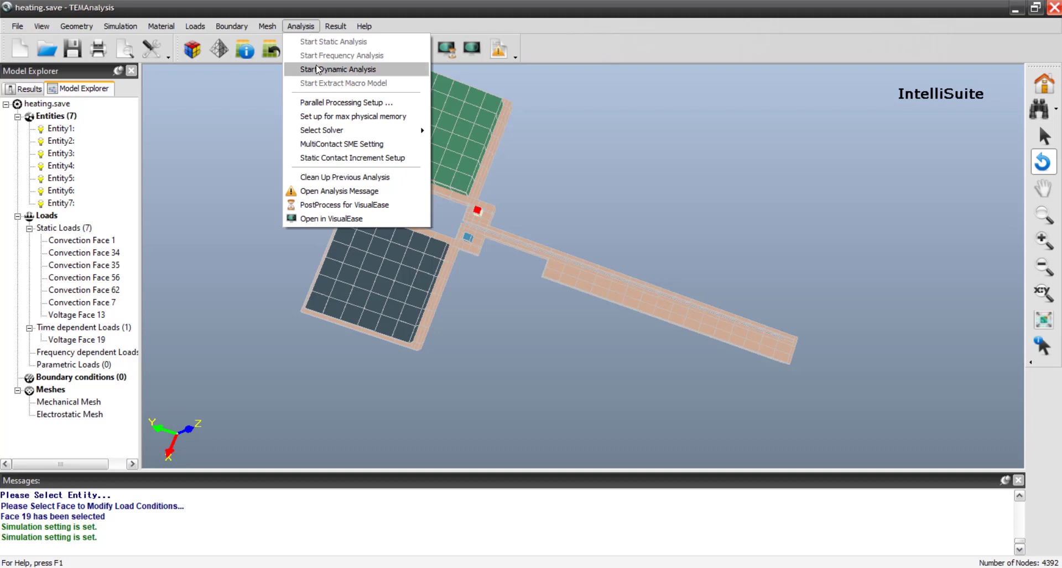
pyautogui.click(343, 178)
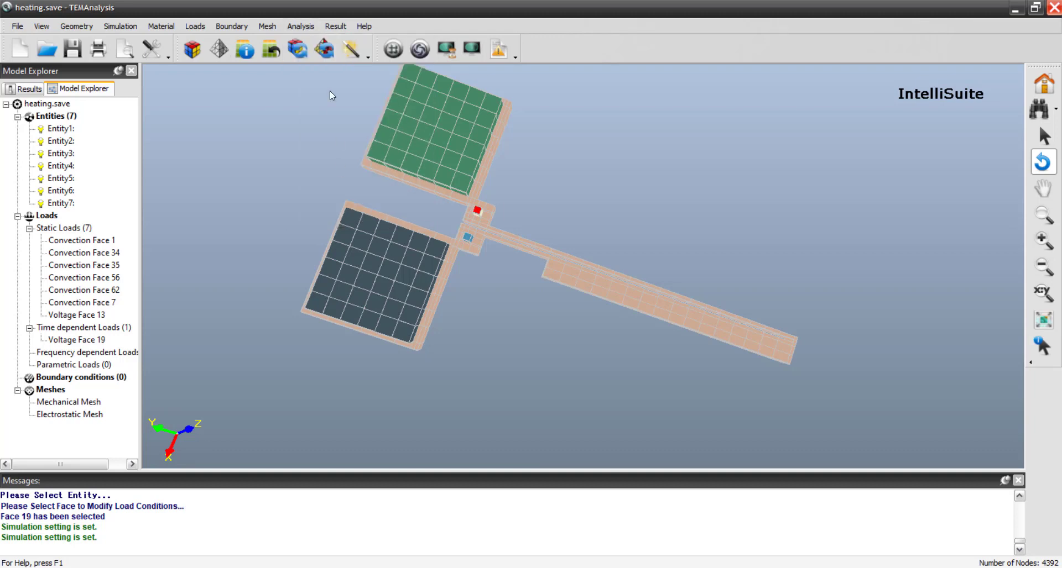
pyautogui.click(300, 26)
pyautogui.click(325, 70)
# Display the temperature distribution and plot temperature magnitude over time for a node on the hot thin beam and a node on the dark blue pad
pyautogui.click(336, 27)
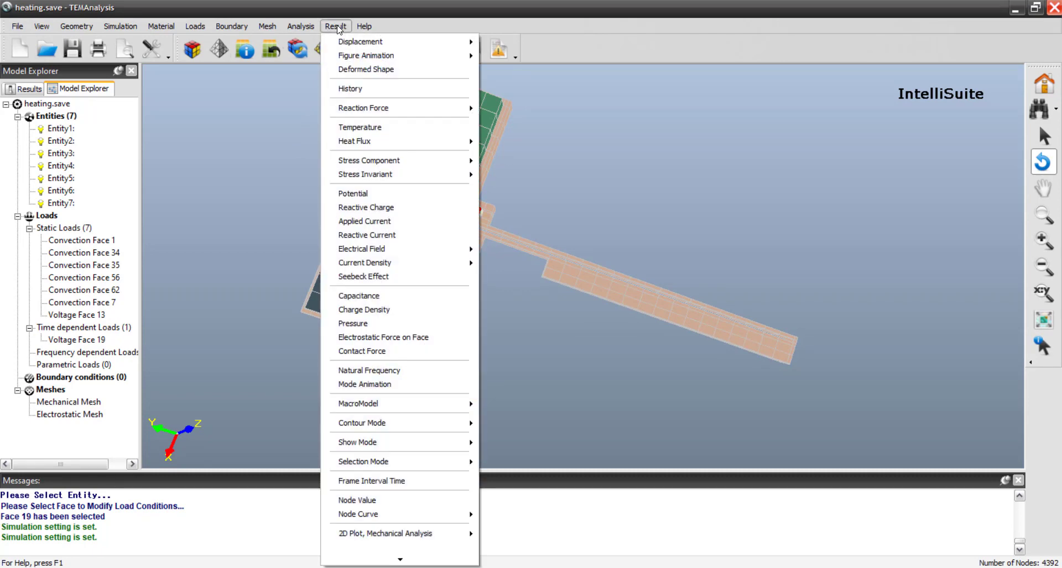
pyautogui.click(371, 130)
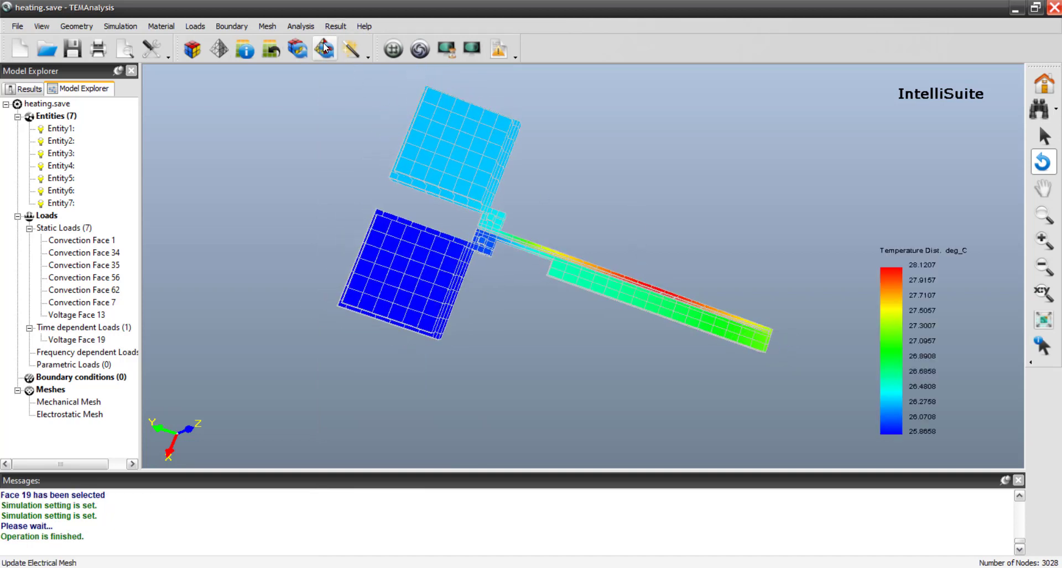
pyautogui.click(335, 26)
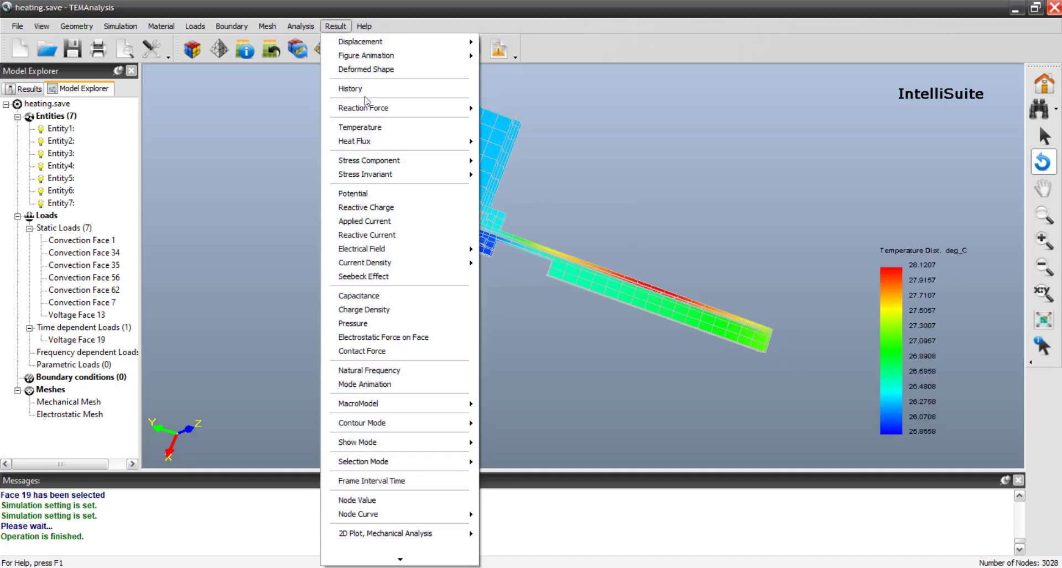
pyautogui.moveTo(420, 513)
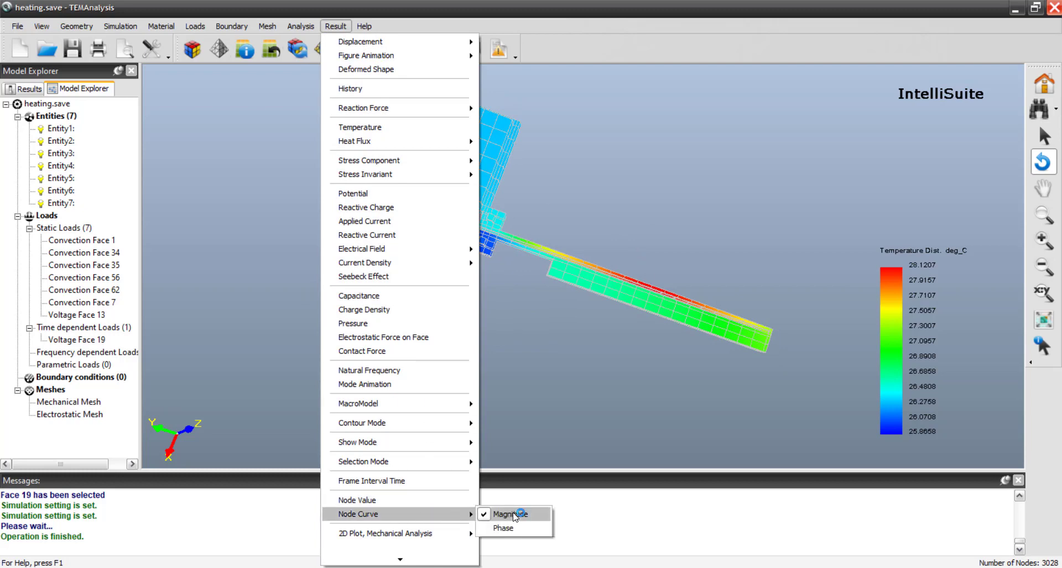
pyautogui.click(517, 512)
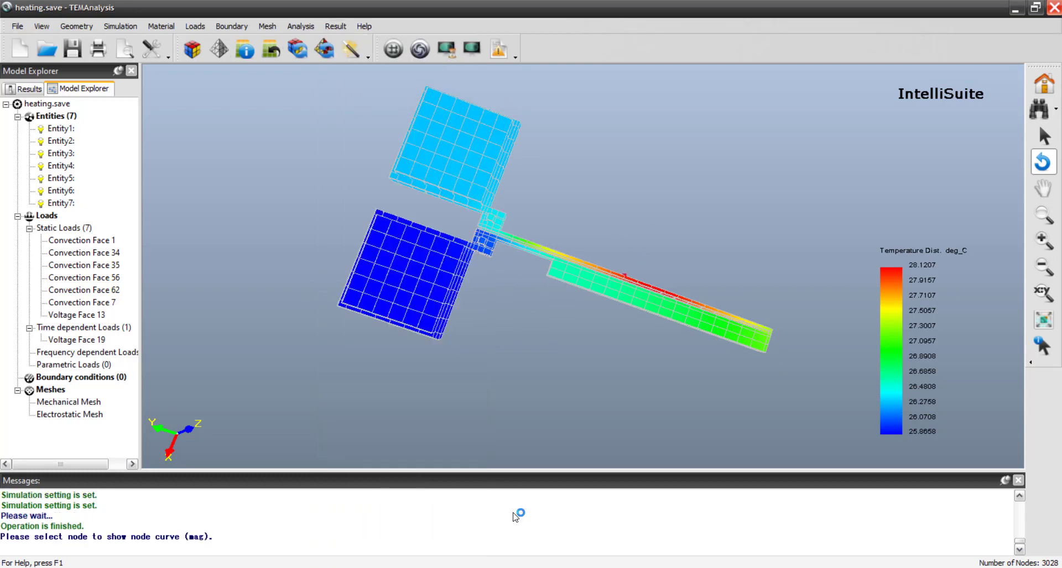
pyautogui.click(649, 288)
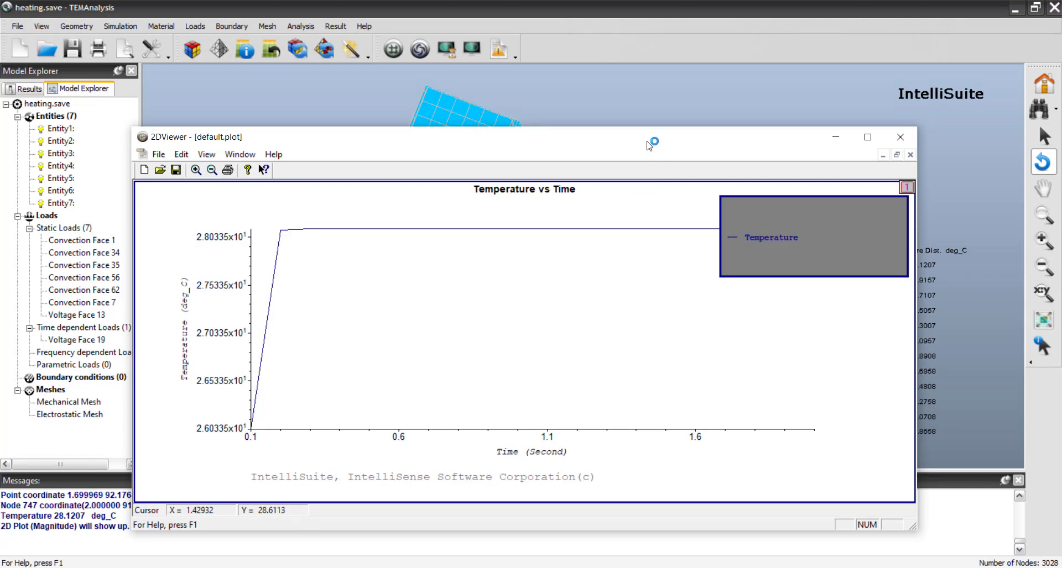
pyautogui.doubleClick(648, 142)
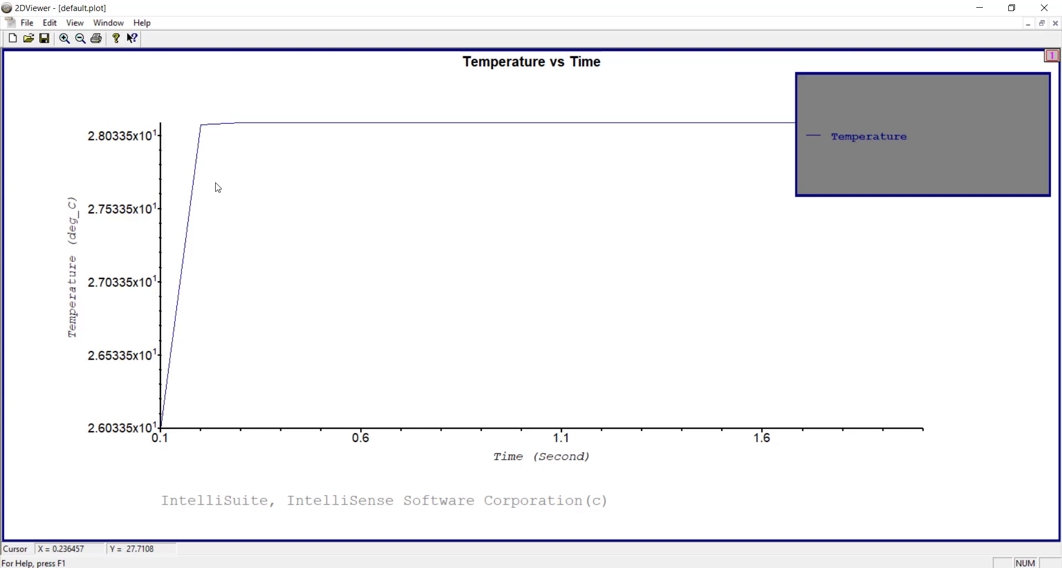
pyautogui.click(1044, 8)
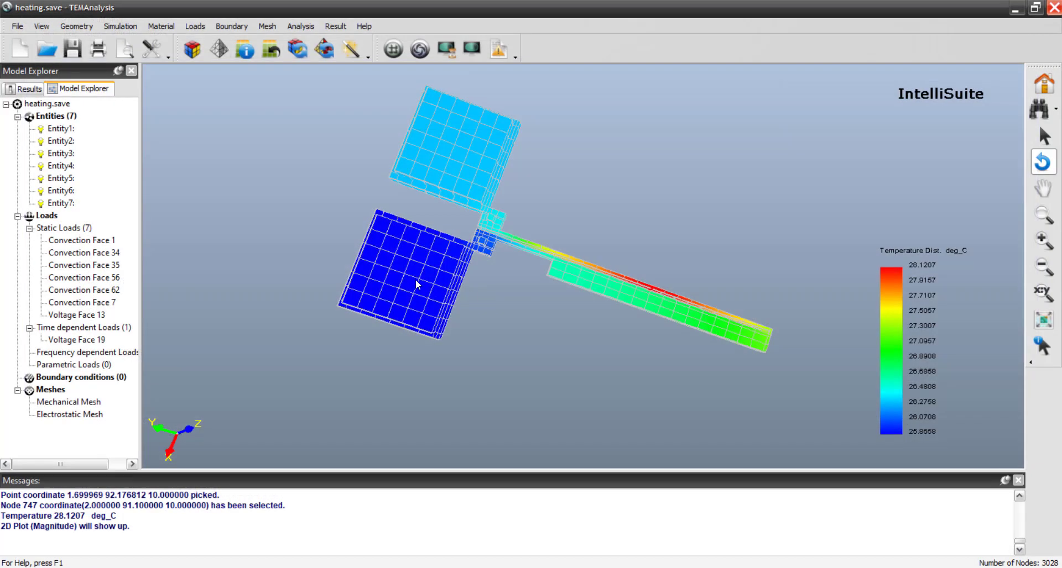
pyautogui.click(386, 277)
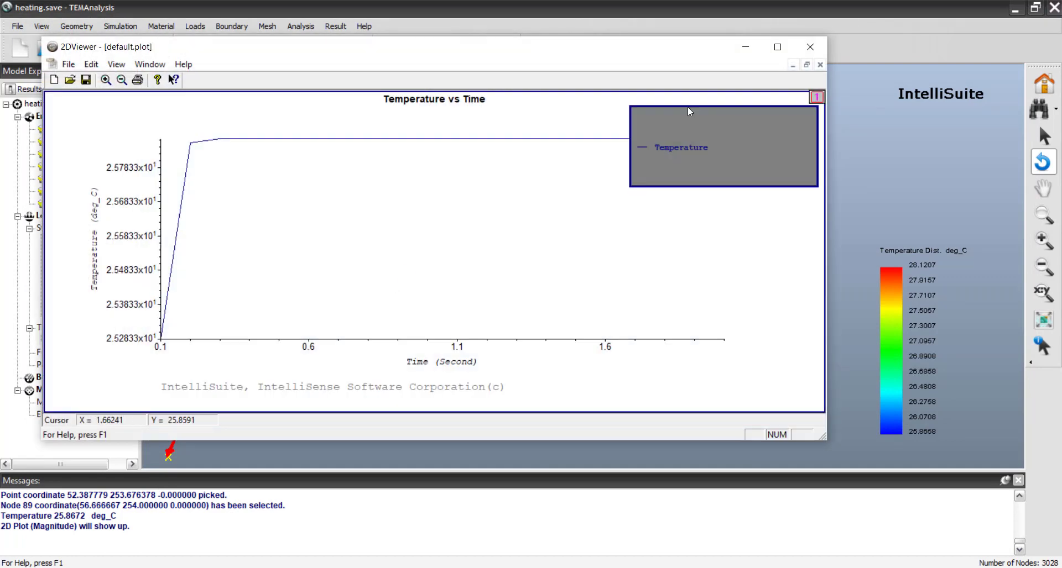
pyautogui.click(821, 47)
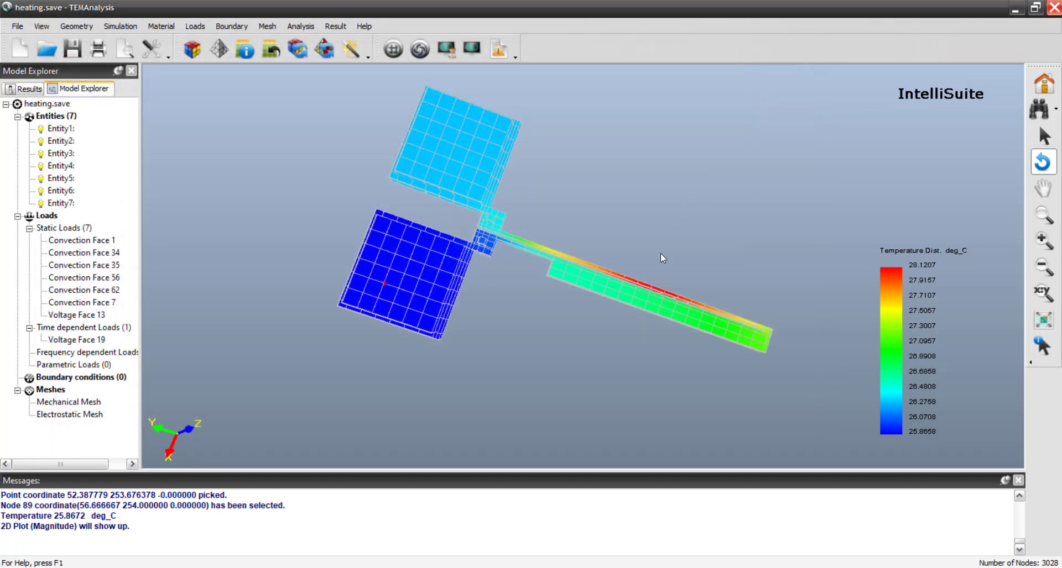
# Display the X displacement and plot its magnitude over time for a node on the wide beam near the pads
pyautogui.click(335, 26)
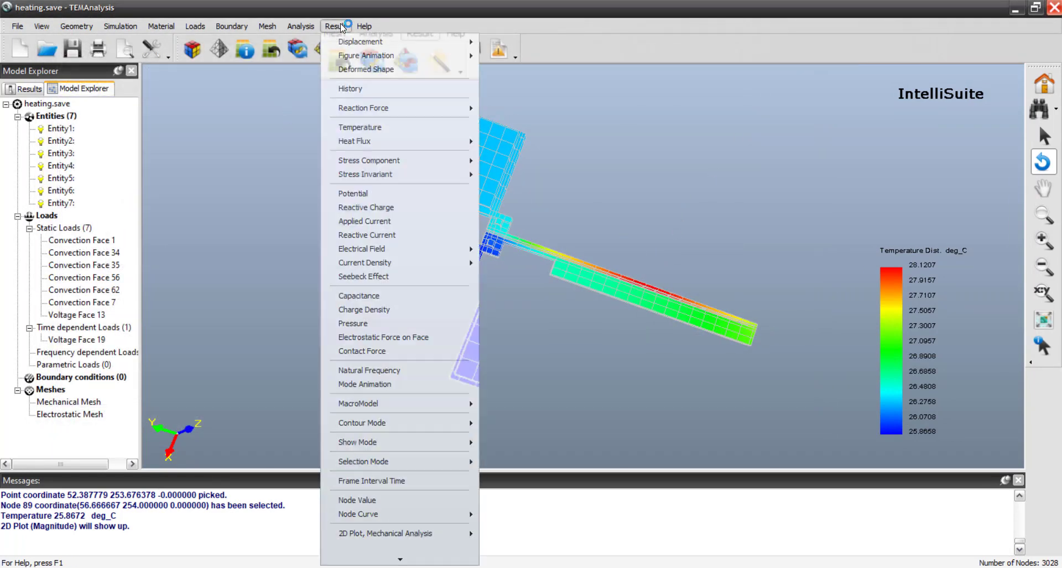
pyautogui.moveTo(442, 42)
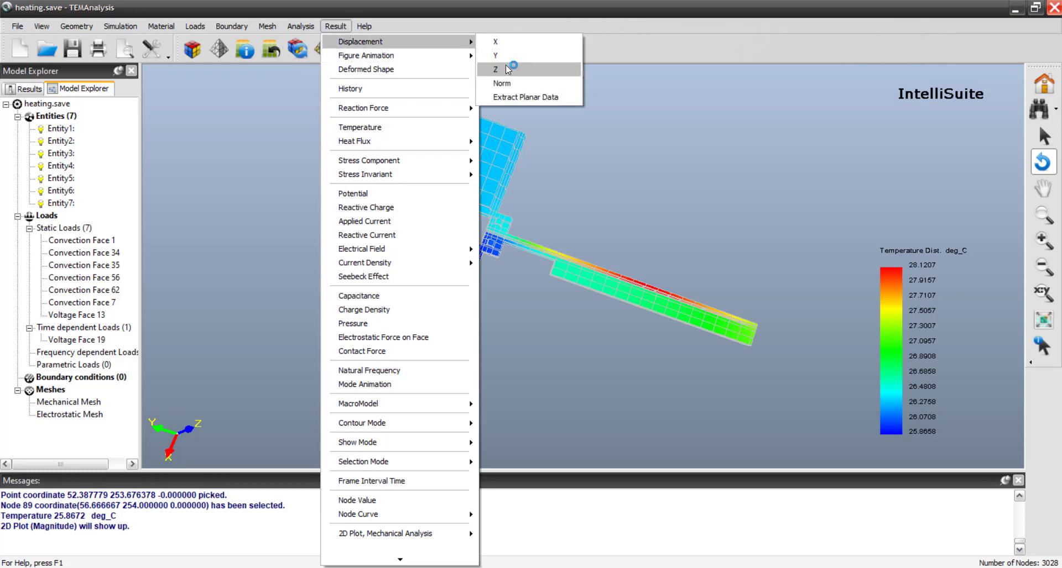
pyautogui.click(508, 45)
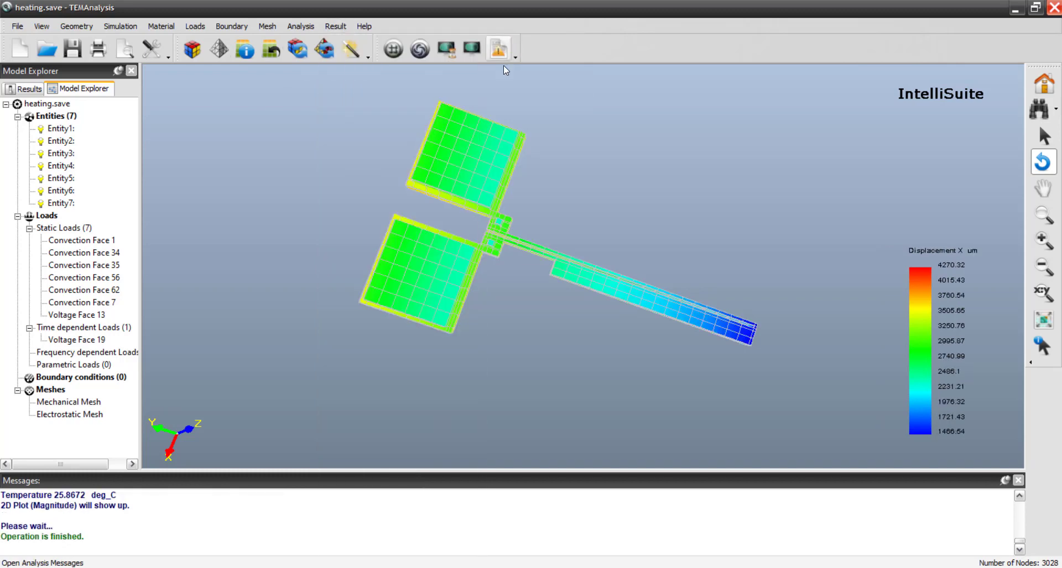
pyautogui.click(335, 26)
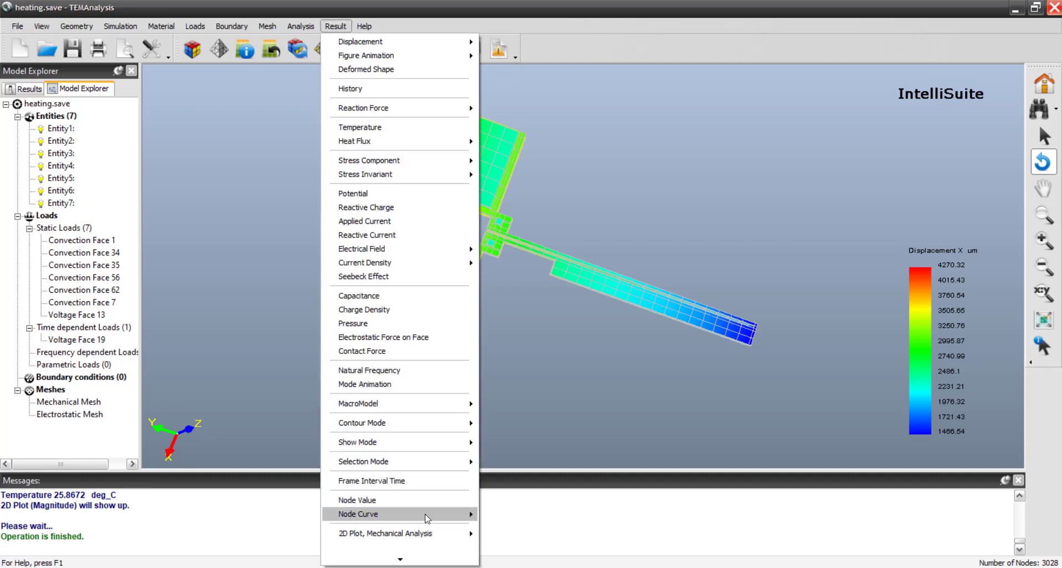
pyautogui.moveTo(424, 515)
pyautogui.click(502, 516)
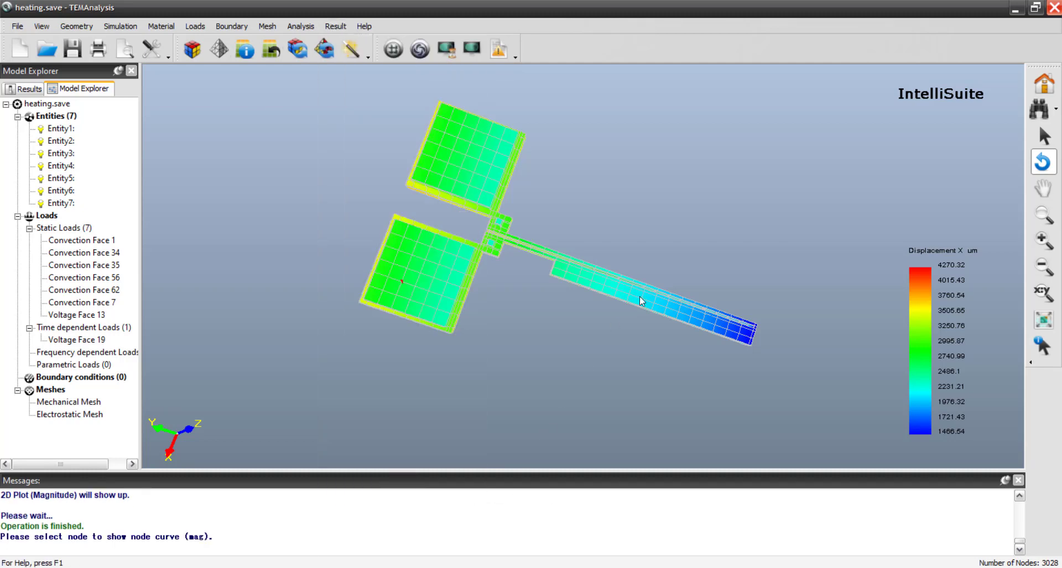
pyautogui.click(575, 271)
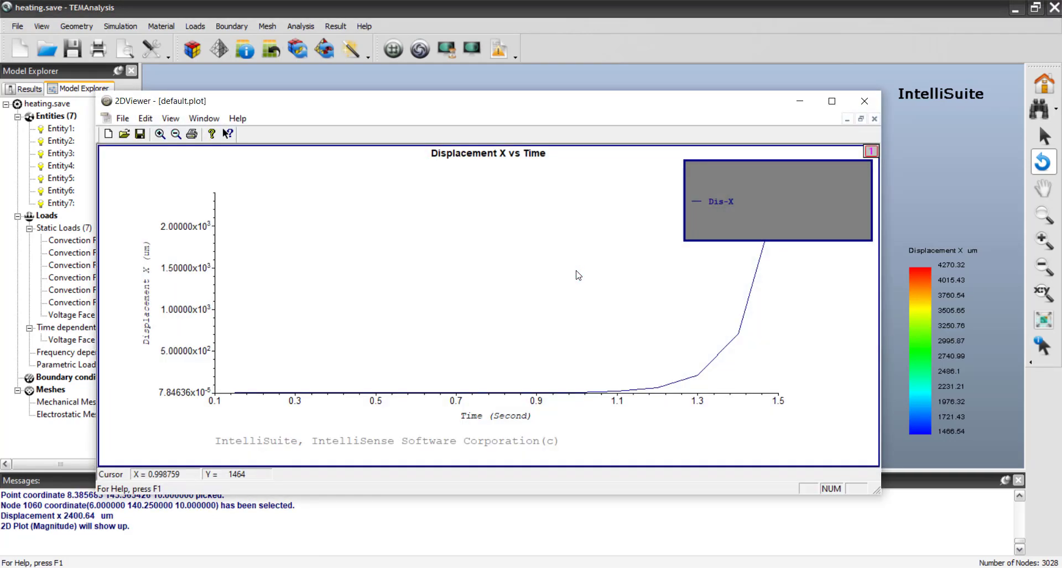
pyautogui.click(861, 101)
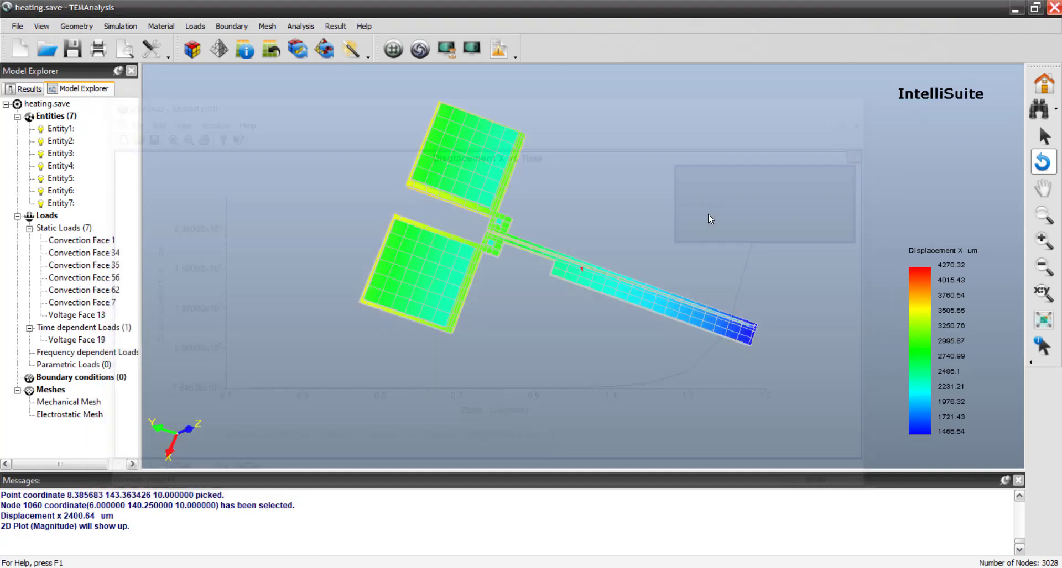
# Display the Z displacement and plot its magnitude over time for a node near the outer edge of the orange pad
pyautogui.click(335, 26)
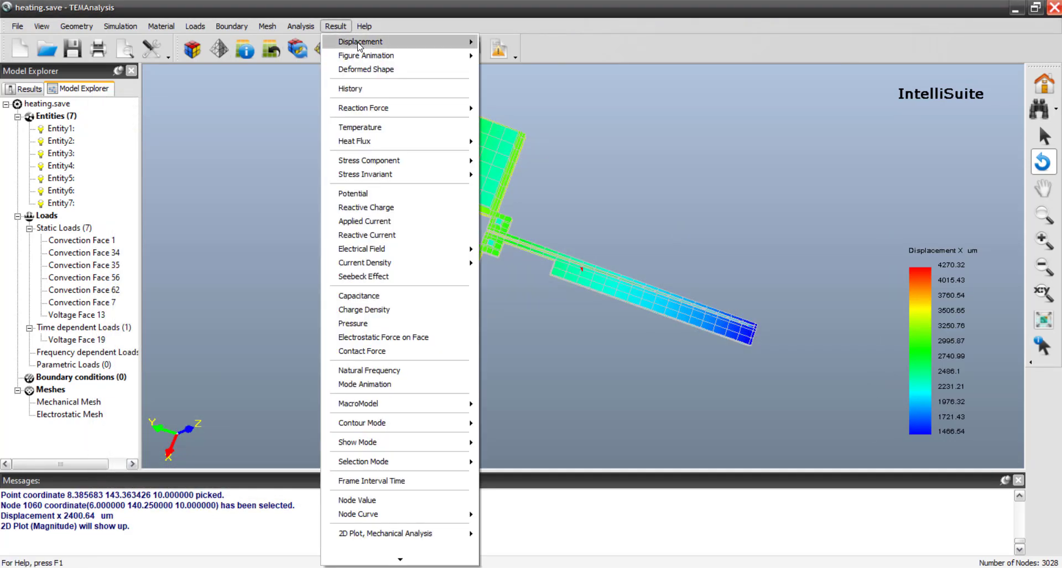
pyautogui.moveTo(387, 42)
pyautogui.click(509, 74)
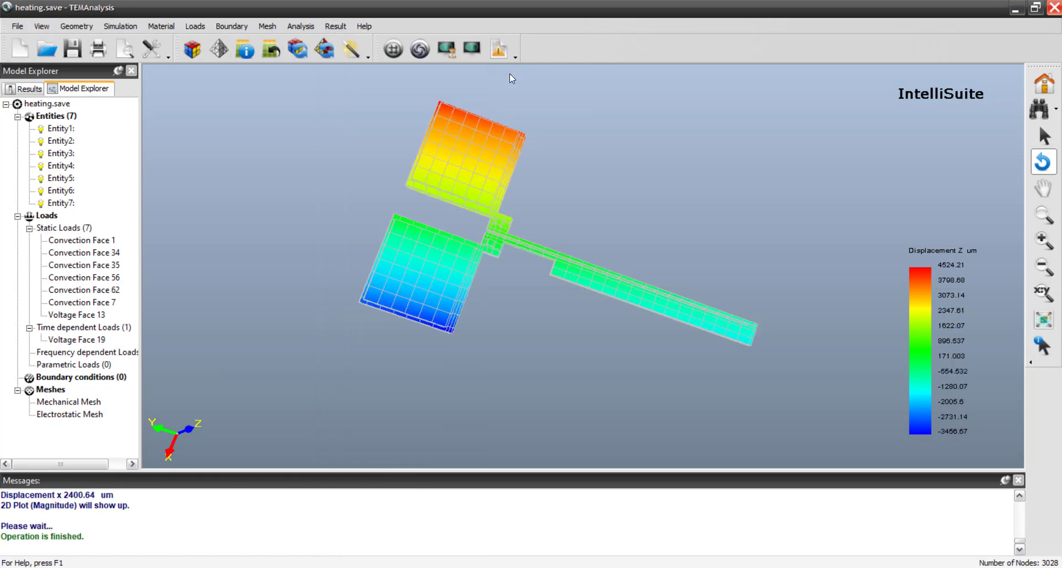
pyautogui.click(335, 26)
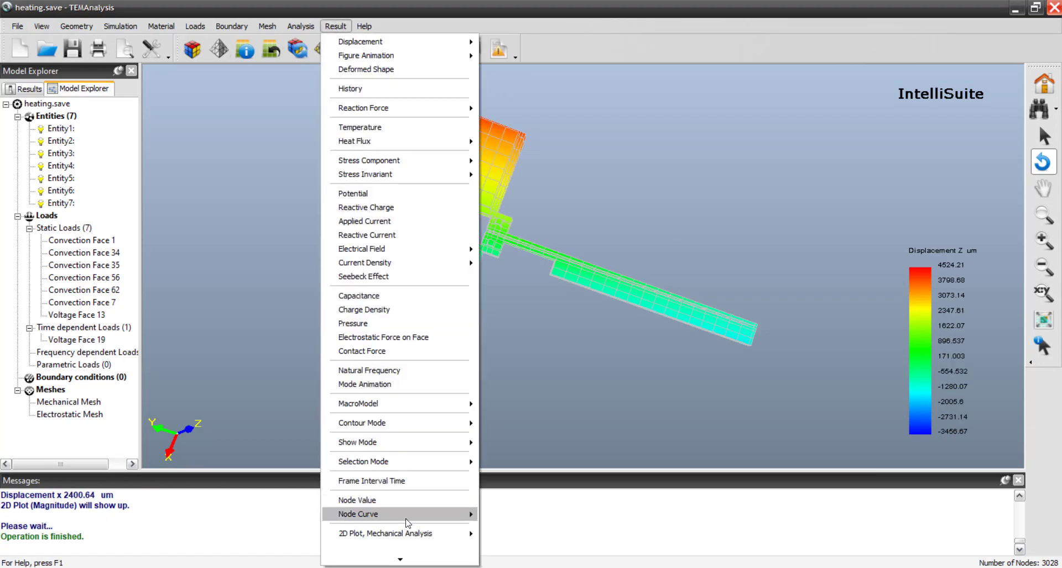
pyautogui.moveTo(403, 515)
pyautogui.click(506, 515)
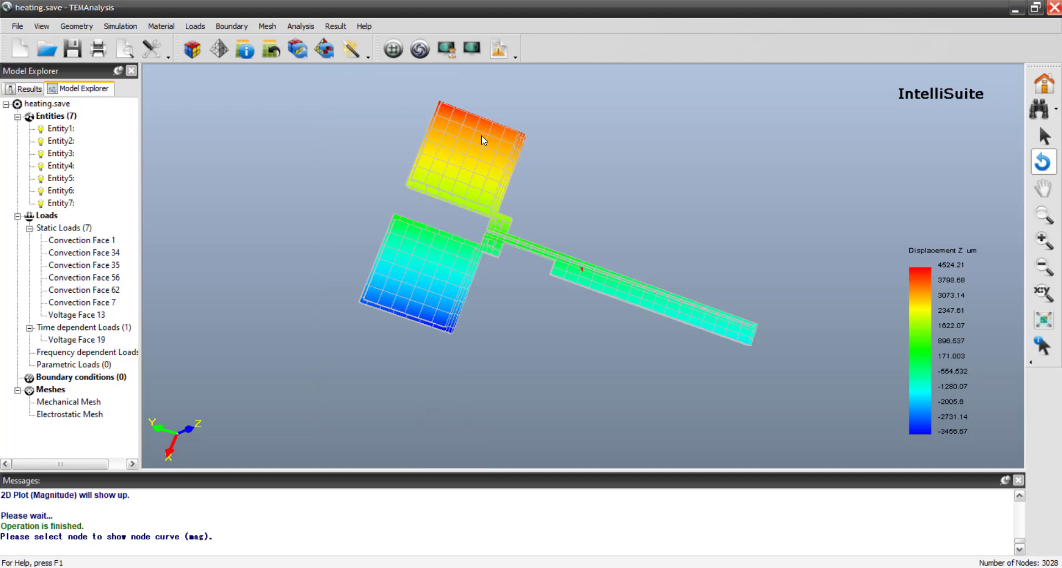
pyautogui.click(481, 136)
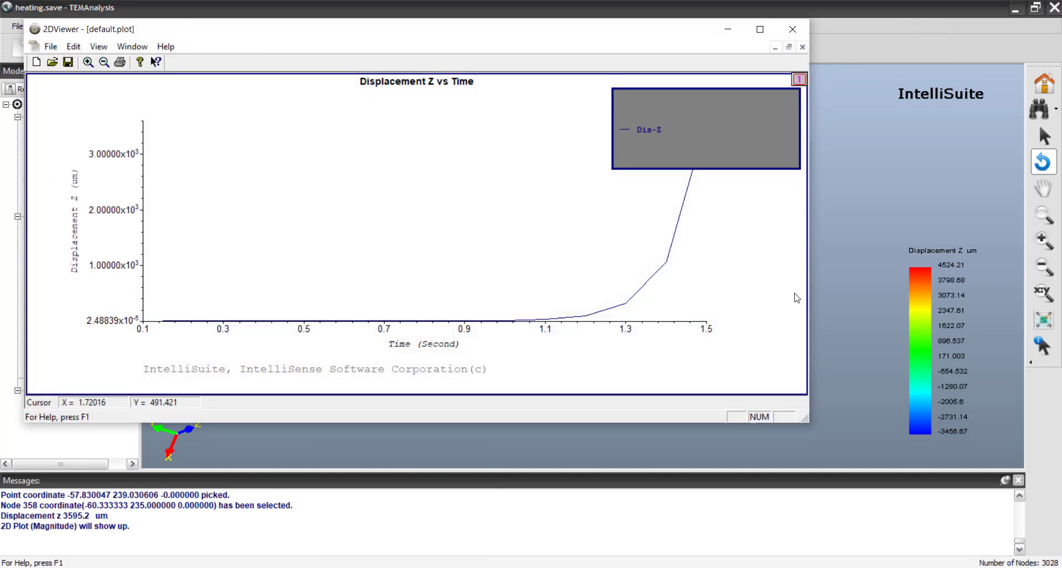
pyautogui.click(792, 28)
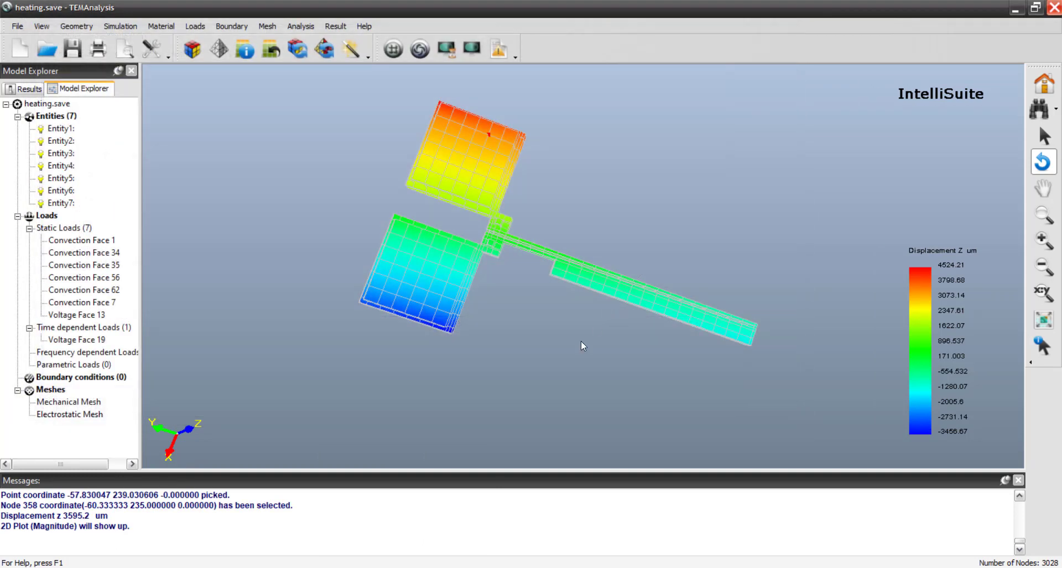